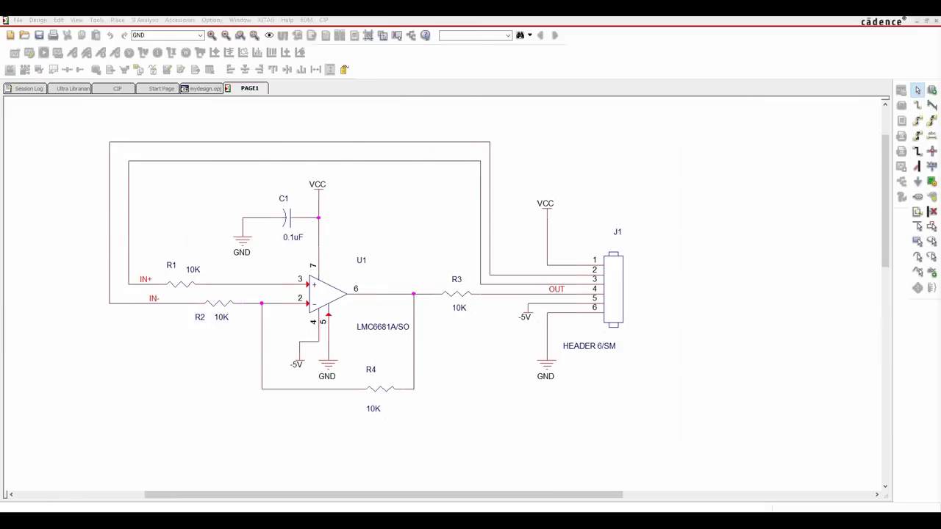
Step: Close the open mydesign project from its project manager
{"action": "left_click", "coordinate": [203, 88]}
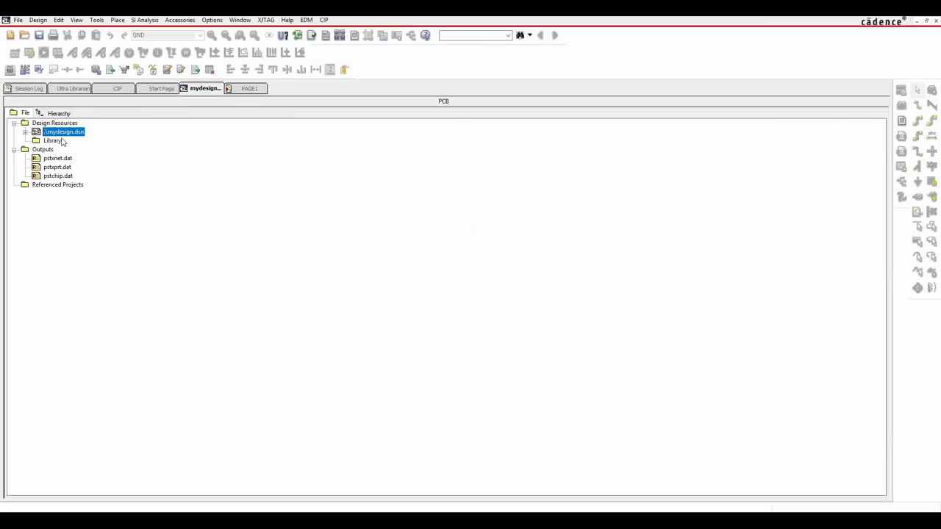
{"action": "left_click", "coordinate": [17, 19]}
{"action": "left_click", "coordinate": [29, 51]}
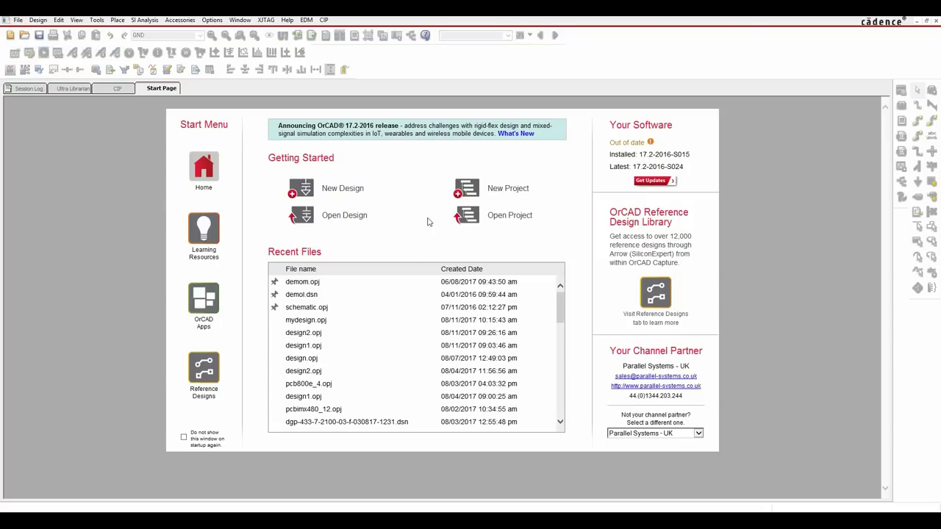
Step: Create a new Schematic project named mydesign1 in C:\Working\mydesign1
{"action": "left_click", "coordinate": [16, 19]}
{"action": "mouse_move", "coordinate": [27, 32]}
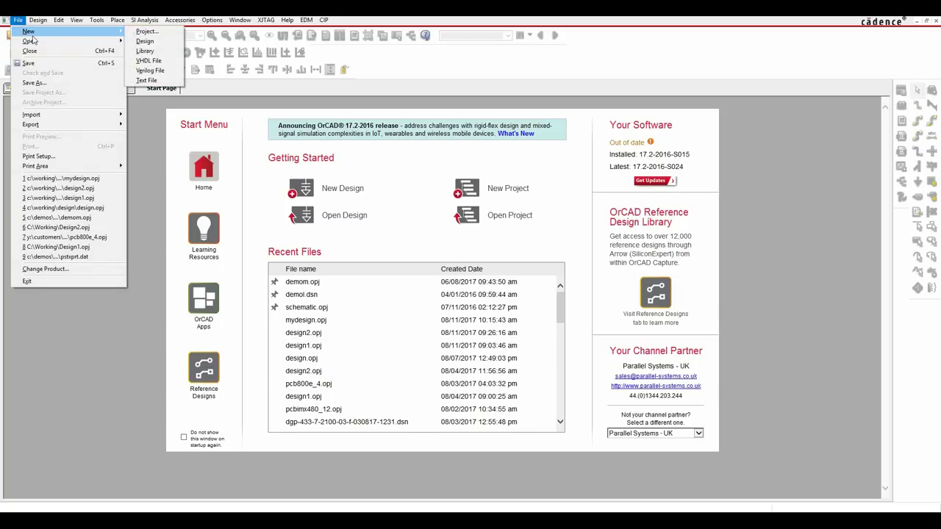
{"action": "left_click", "coordinate": [509, 189]}
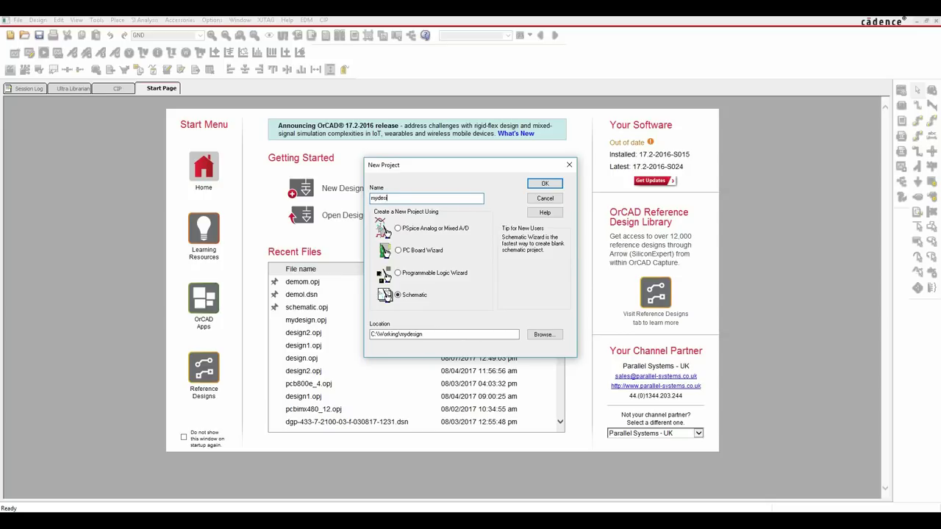
{"action": "left_click", "coordinate": [429, 334]}
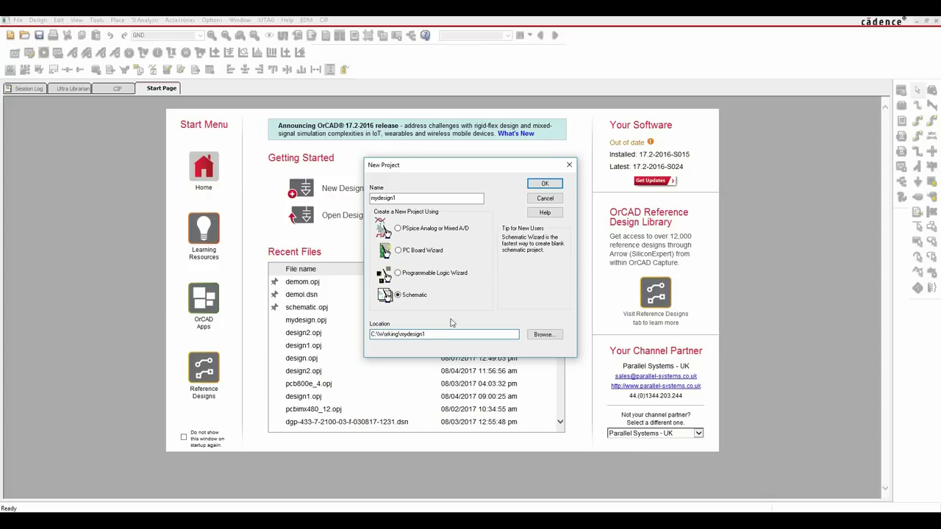
{"action": "left_click", "coordinate": [545, 184]}
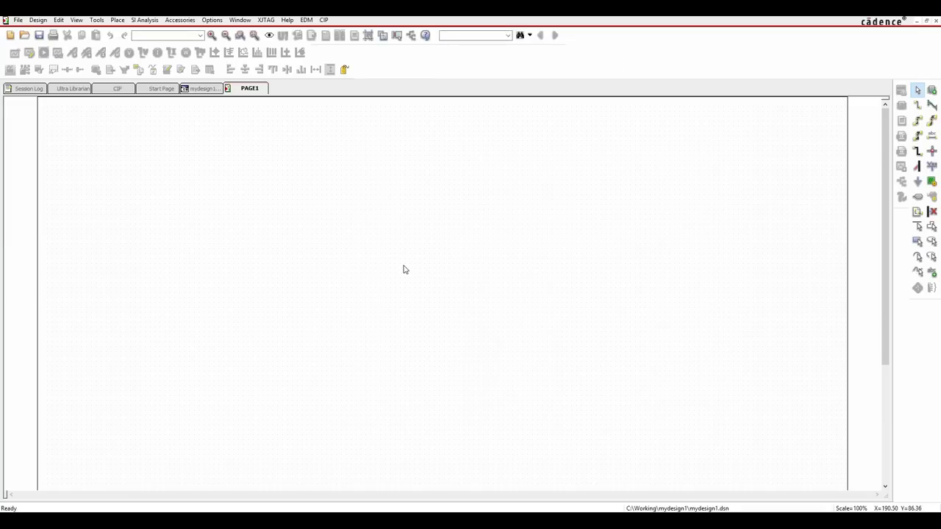
Step: Start placing a part and remove all the listed part libraries except Design Cache
{"action": "left_click", "coordinate": [116, 20]}
{"action": "left_click", "coordinate": [127, 51]}
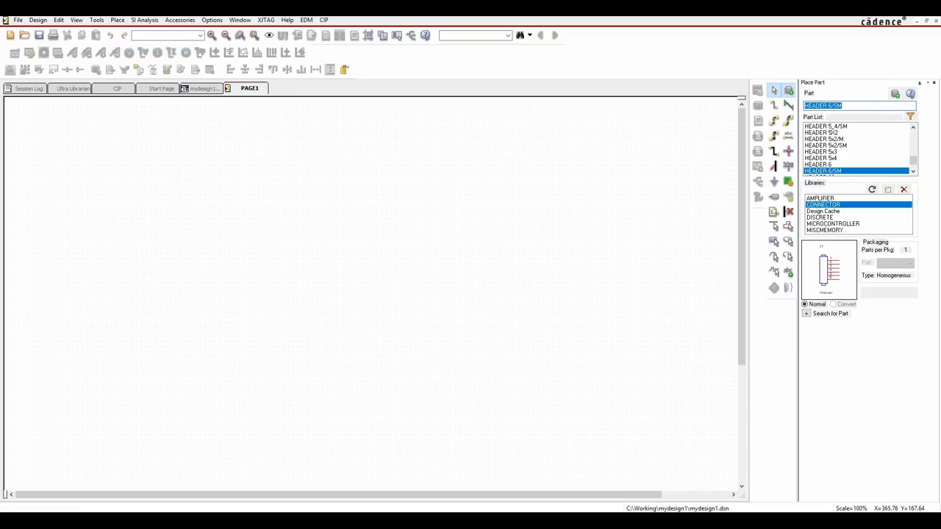
{"action": "left_click", "coordinate": [903, 190]}
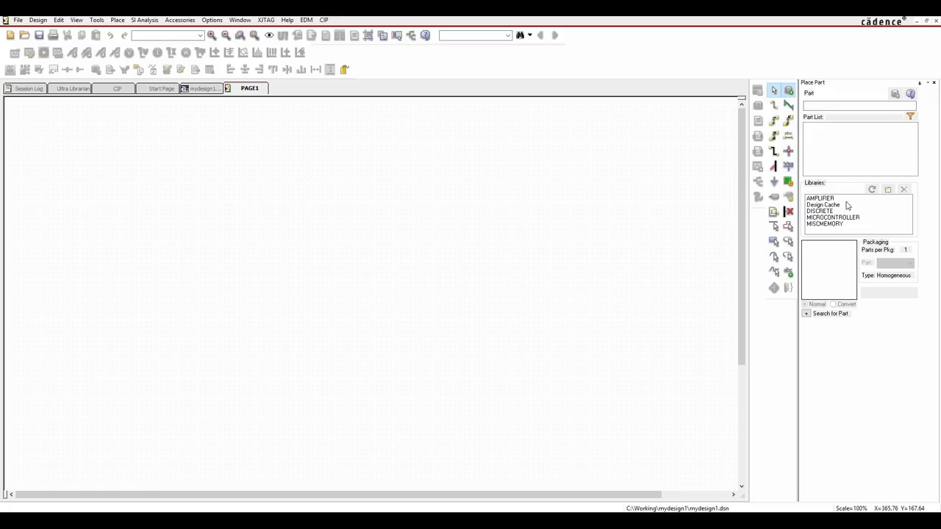
{"action": "left_click_drag", "start_coordinate": [822, 199], "coordinate": [831, 236]}
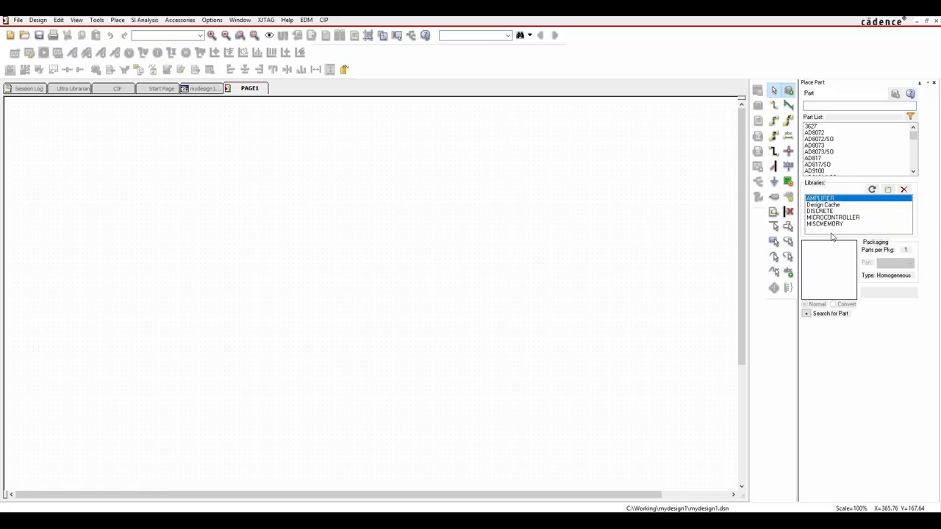
{"action": "left_click", "coordinate": [903, 190]}
{"action": "left_click", "coordinate": [545, 285]}
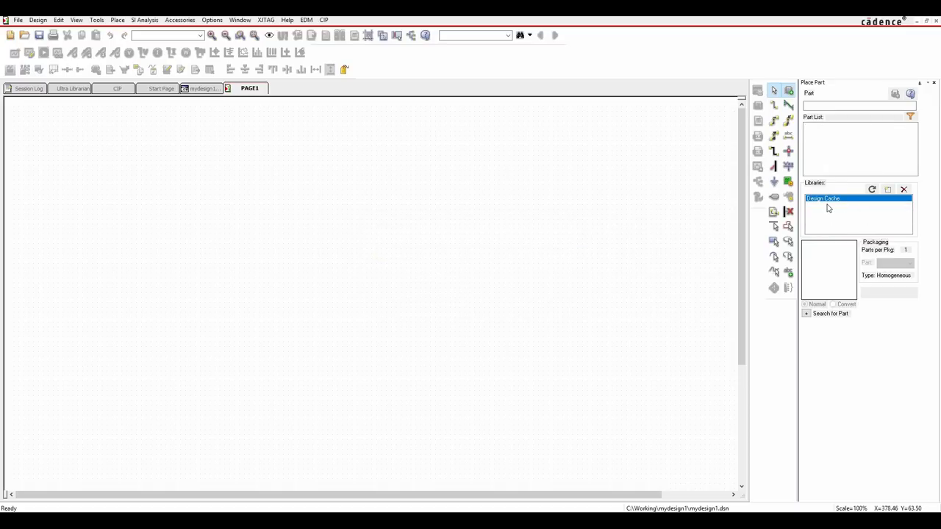
Step: Add the Amplifier.olb library from the Capture library folder to the part libraries
{"action": "left_click", "coordinate": [887, 190]}
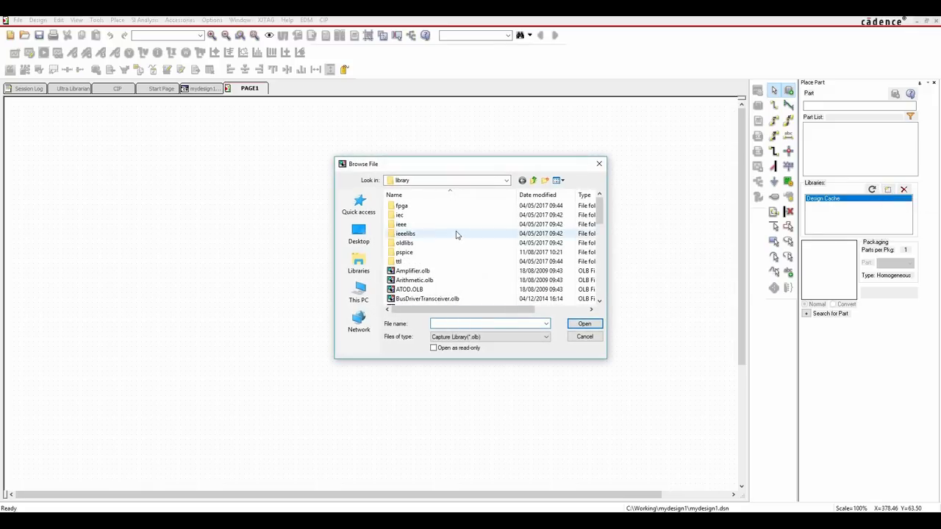
{"action": "left_click", "coordinate": [505, 181]}
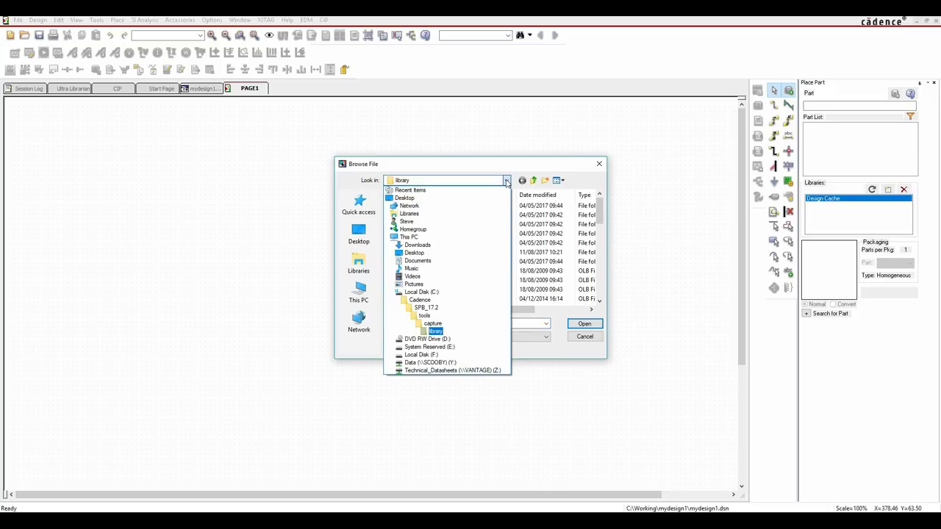
{"action": "left_click", "coordinate": [436, 332]}
{"action": "mouse_move", "coordinate": [599, 210]}
{"action": "left_mouse_down"}
{"action": "mouse_move", "coordinate": [600, 269]}
{"action": "mouse_move", "coordinate": [599, 221]}
{"action": "left_mouse_up"}
{"action": "left_click", "coordinate": [414, 215]}
{"action": "double_click", "coordinate": [414, 215]}
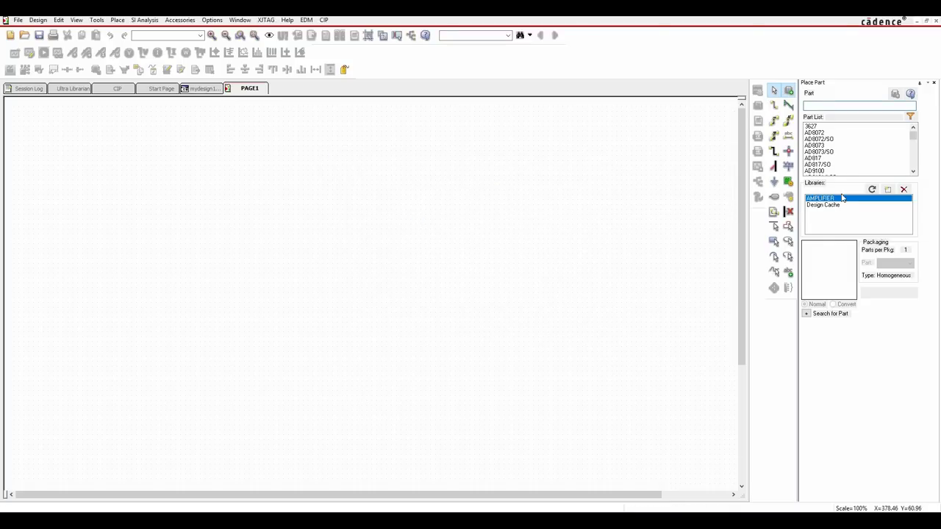
Step: Add the Connector.olb and Discrete.olb libraries together to the part libraries
{"action": "left_click", "coordinate": [887, 190]}
{"action": "left_click_drag", "start_coordinate": [598, 212], "coordinate": [600, 235]}
{"action": "left_click", "coordinate": [431, 263]}
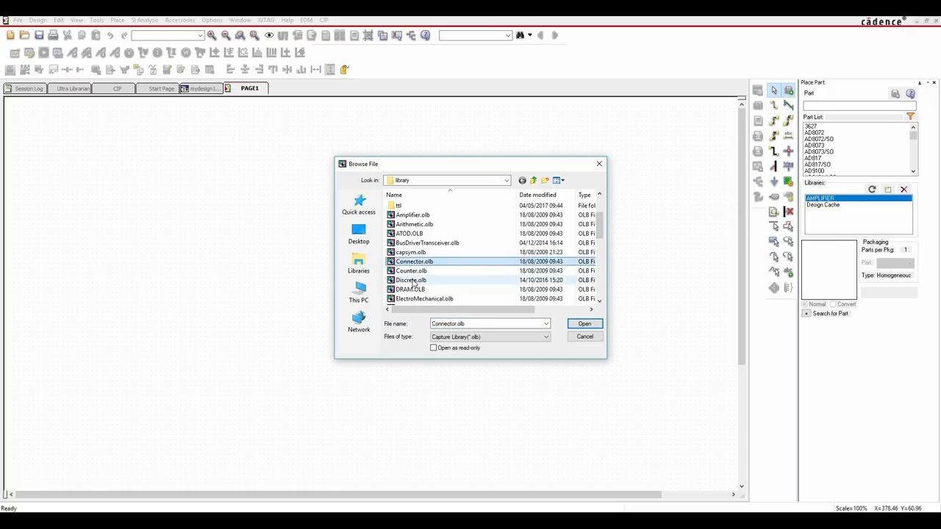
{"action": "left_click", "coordinate": [412, 281], "text": "ctrl"}
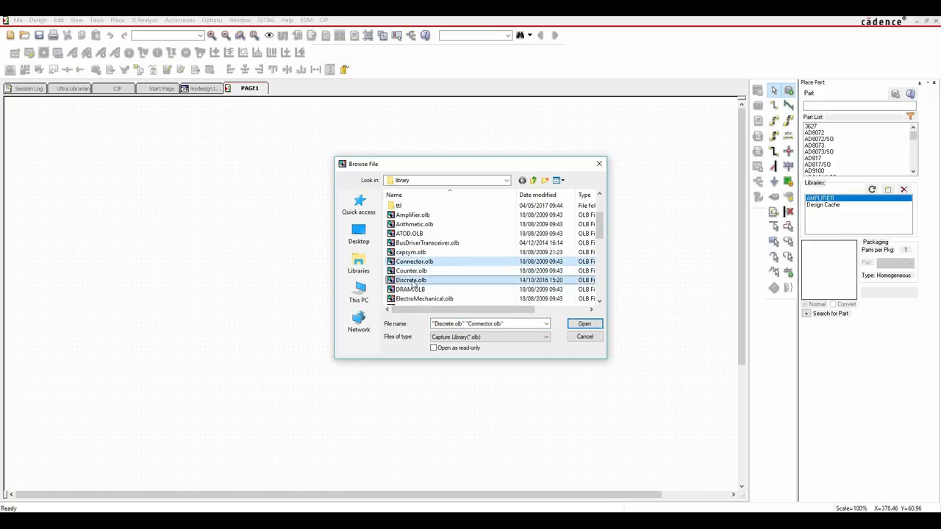
{"action": "left_click", "coordinate": [584, 325]}
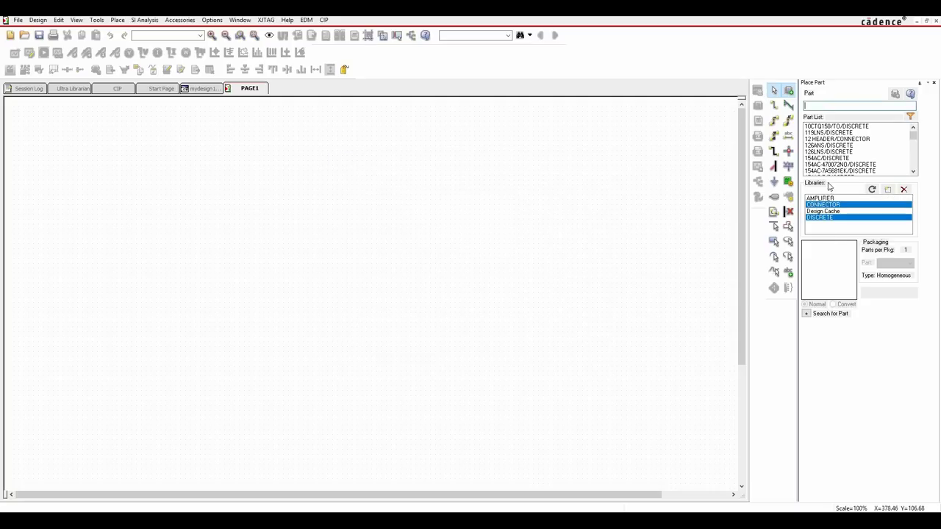
Step: Look through the part lists of the added libraries and search the AMPLIFIER library for lm1201
{"action": "left_click", "coordinate": [823, 204]}
{"action": "left_click", "coordinate": [823, 211]}
{"action": "left_click", "coordinate": [820, 217]}
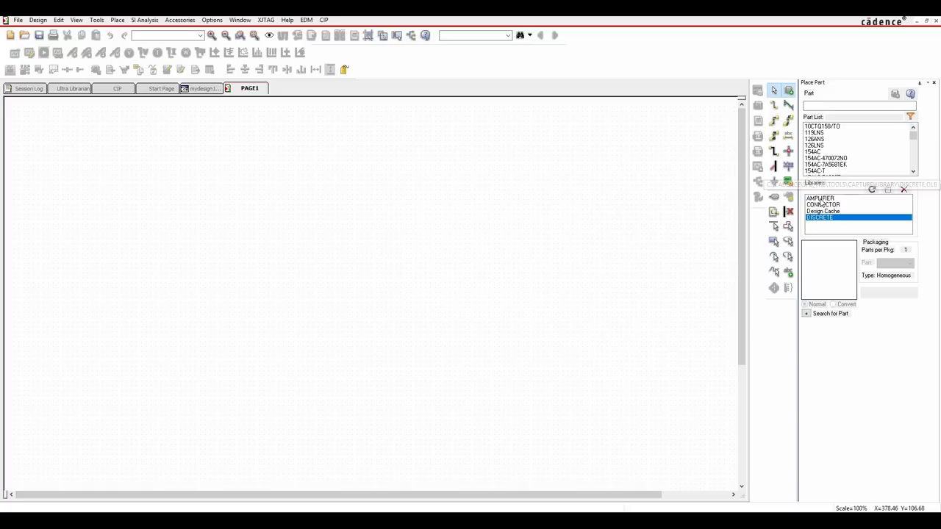
{"action": "left_click", "coordinate": [822, 200]}
{"action": "left_click", "coordinate": [811, 105]}
{"action": "type", "text": "lm1201"}
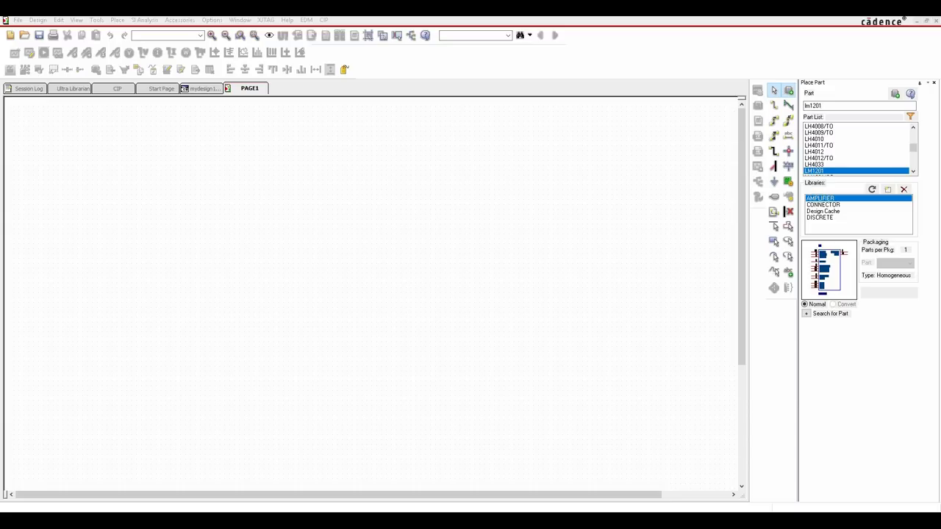
Step: Find LMC6681/SO in the AMPLIFIER library and place one near the middle of the schematic page
{"action": "double_click", "coordinate": [837, 106]}
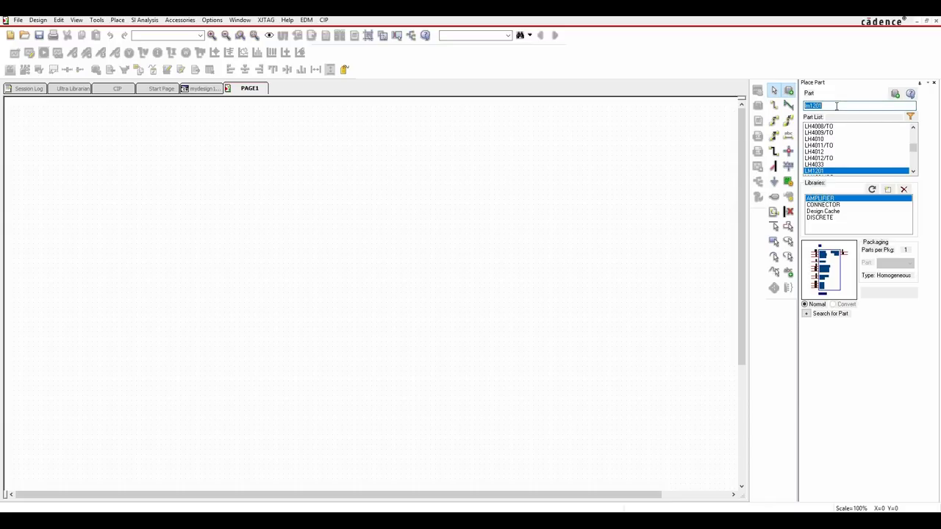
{"action": "type", "text": "lmc668"}
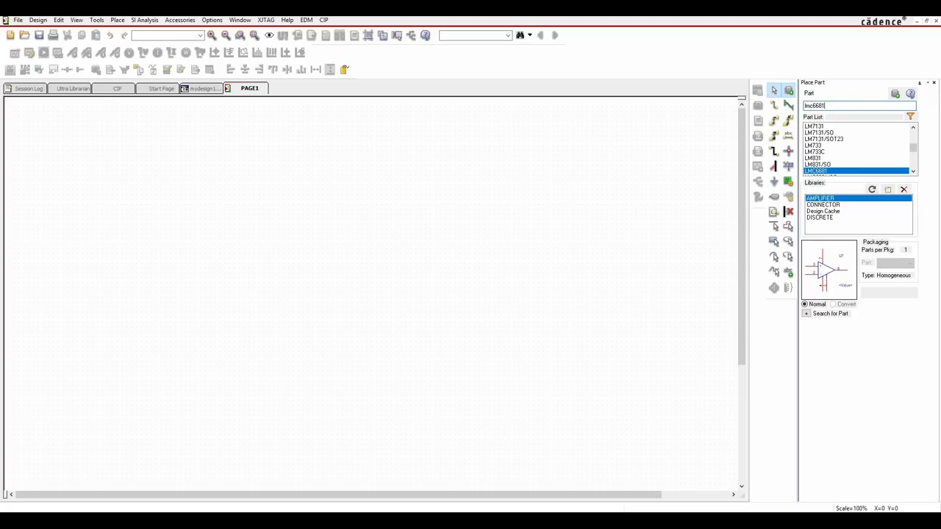
{"action": "left_click", "coordinate": [914, 171]}
{"action": "left_click", "coordinate": [914, 172]}
{"action": "left_click", "coordinate": [831, 158]}
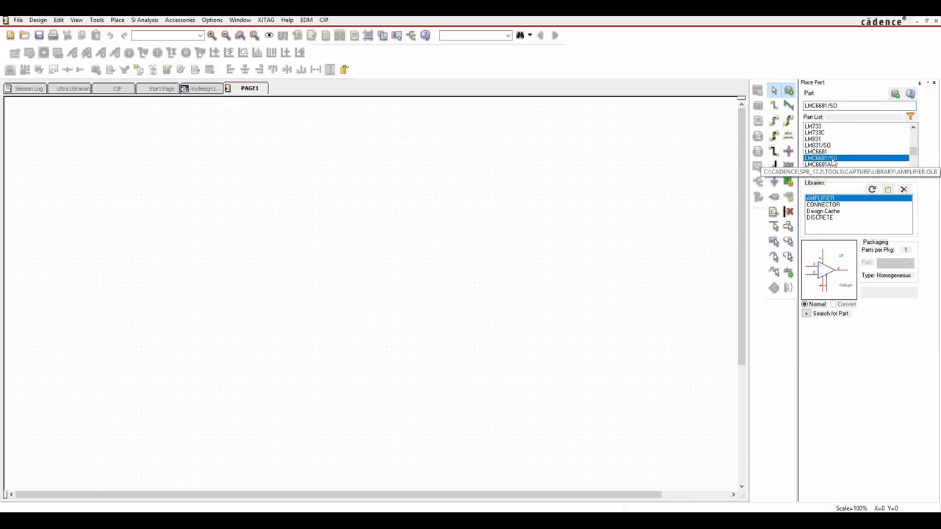
{"action": "double_click", "coordinate": [832, 160]}
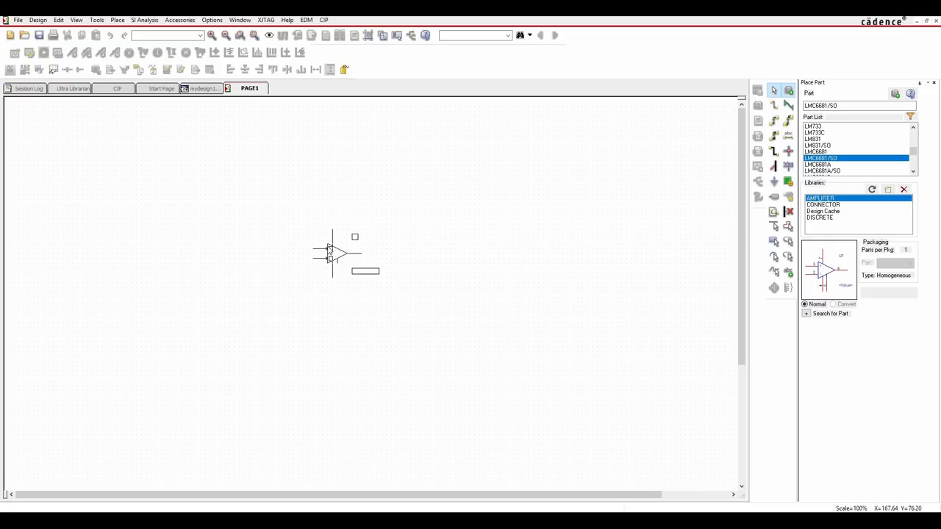
{"action": "left_click", "coordinate": [321, 252]}
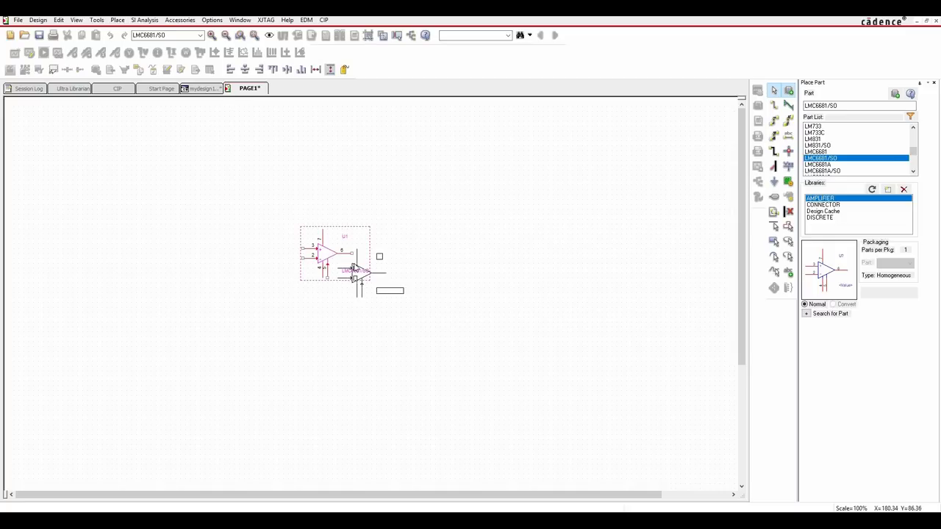
{"action": "key", "text": "Escape"}
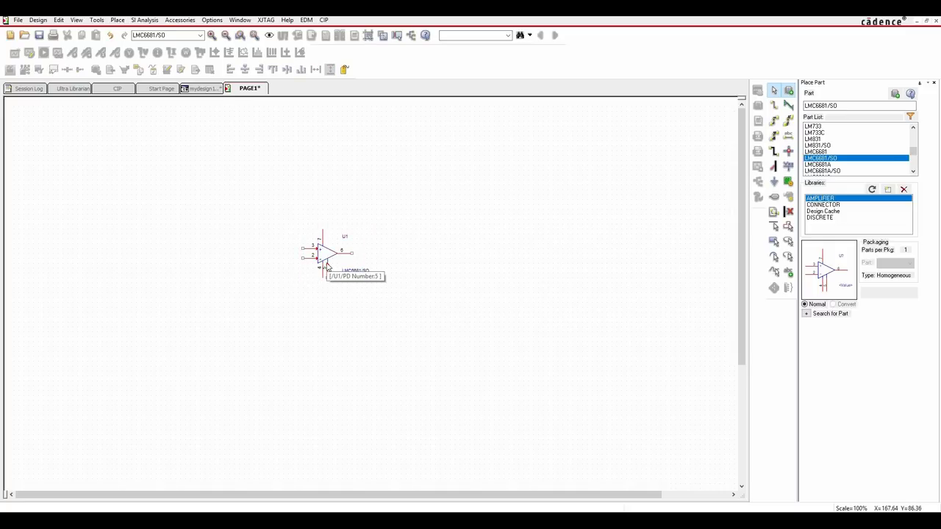
Step: Search the CONNECTOR library for header 6
{"action": "scroll", "coordinate": [343, 266], "scroll_direction": "up", "scroll_amount": 1, "text": "ctrl"}
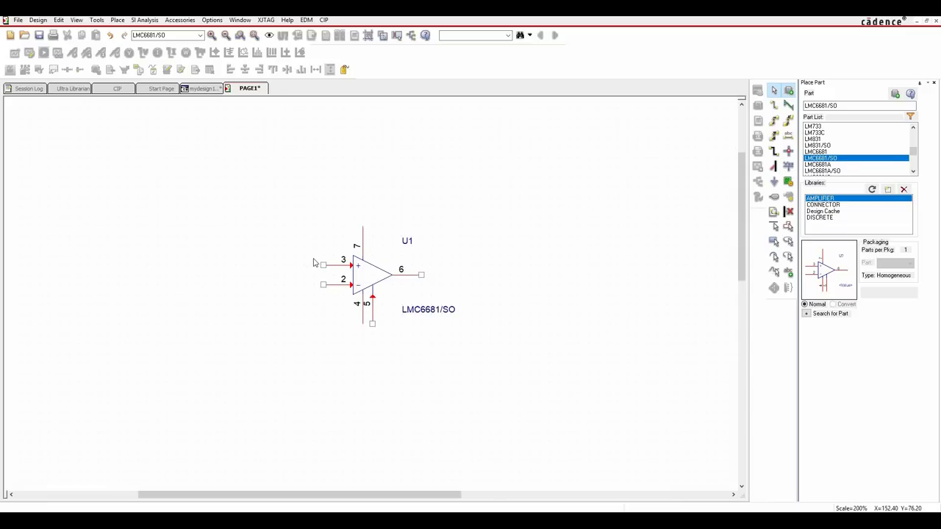
{"action": "left_click", "coordinate": [823, 205]}
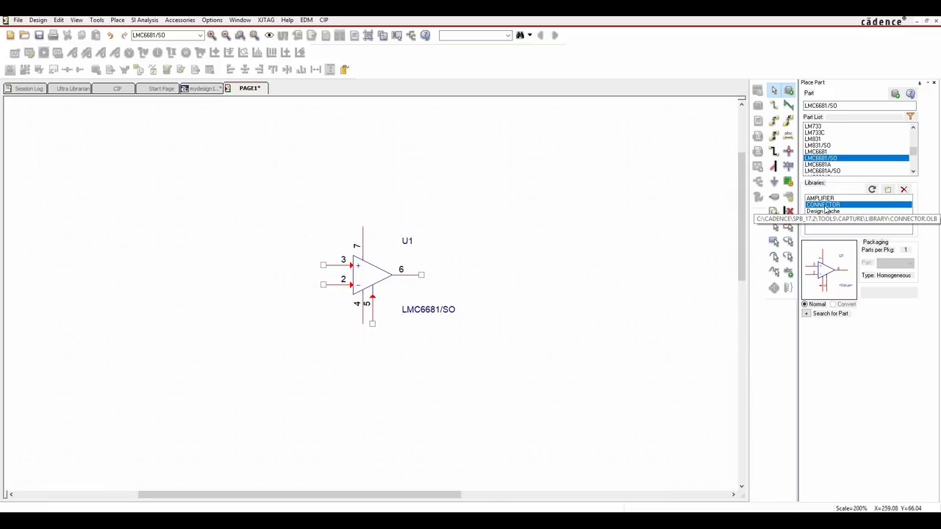
{"action": "left_click_drag", "start_coordinate": [833, 107], "coordinate": [801, 105]}
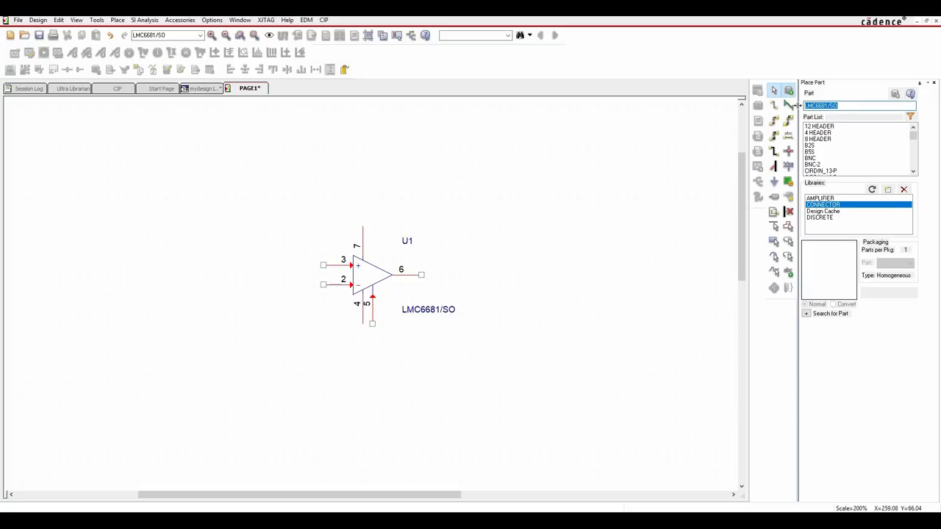
{"action": "type", "text": "header 1"}
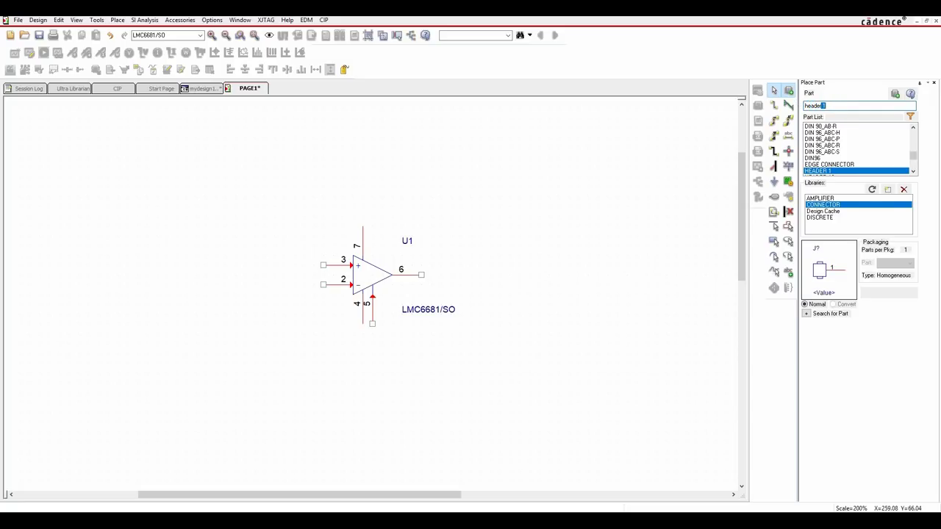
{"action": "left_click", "coordinate": [912, 171]}
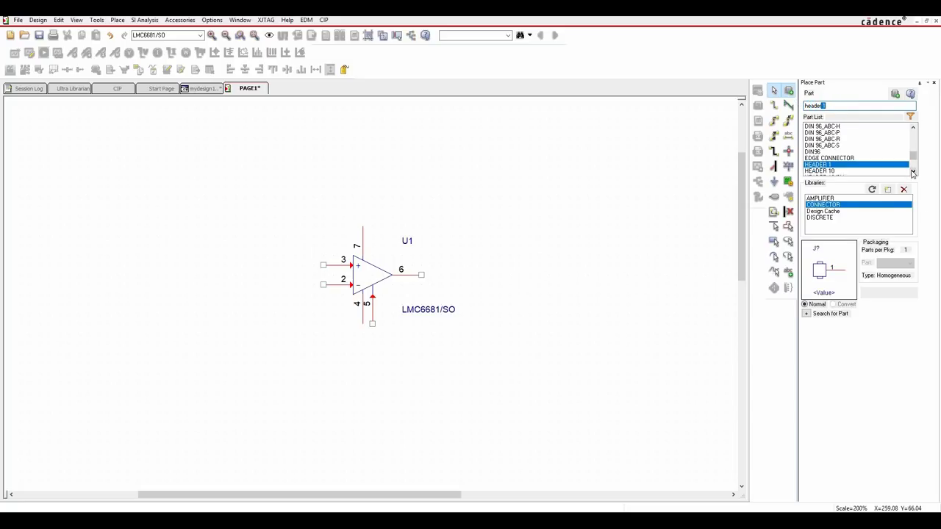
{"action": "scroll", "coordinate": [912, 165], "scroll_direction": "down", "scroll_amount": 4}
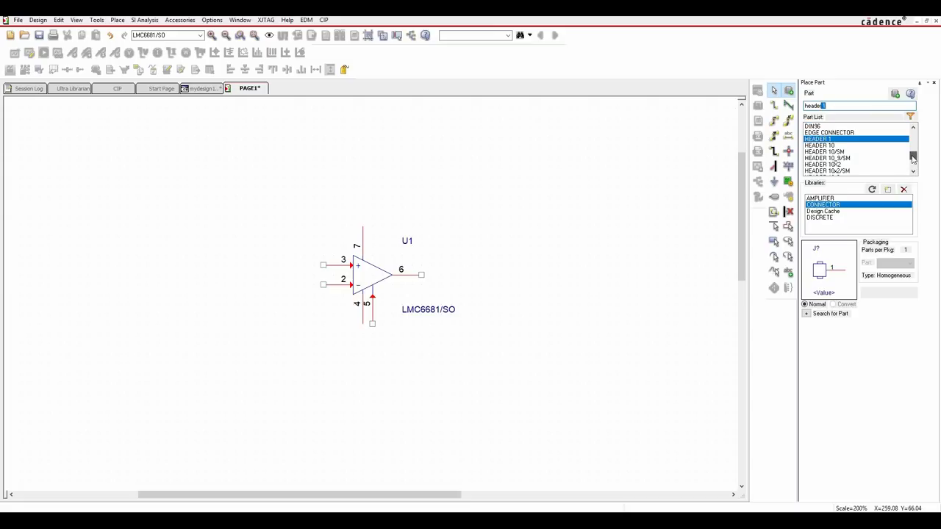
{"action": "key", "text": "BackSpace"}
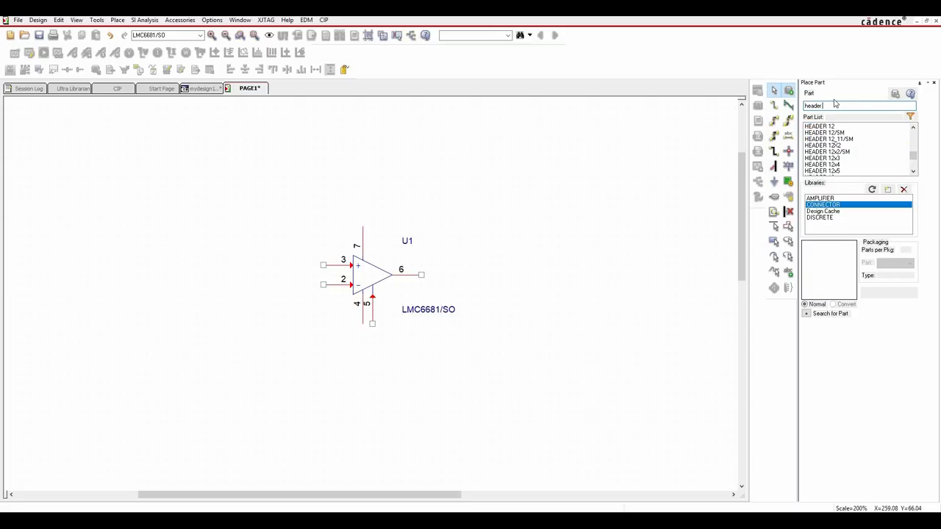
{"action": "type", "text": "6"}
{"action": "double_click", "coordinate": [827, 171]}
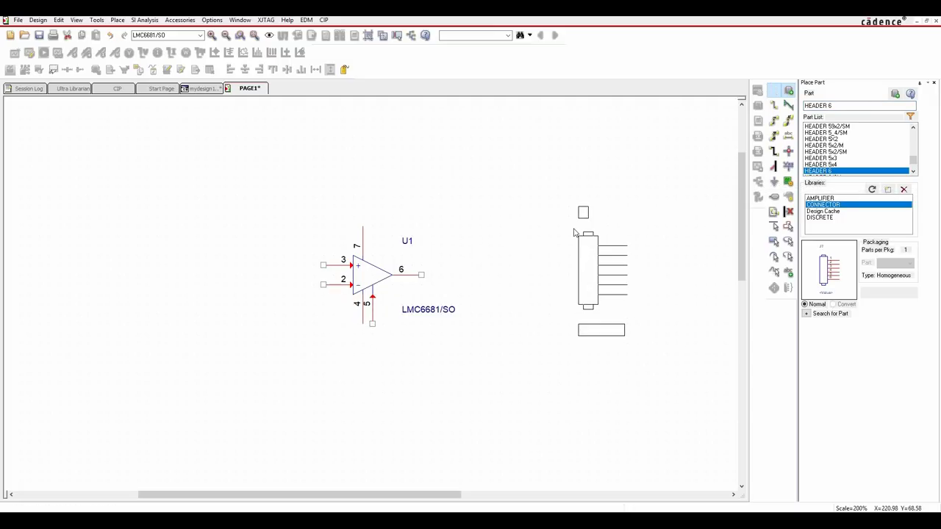
{"action": "right_click", "coordinate": [574, 230]}
{"action": "left_click", "coordinate": [615, 255]}
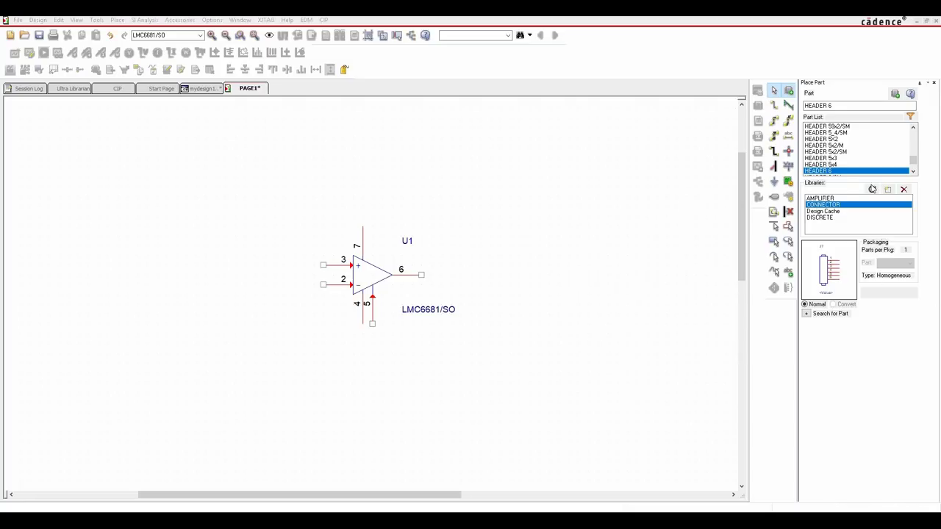
Step: Place one HEADER 6 connector, mirrored so its pins face the op-amp, on the right side of the schematic page
{"action": "left_click", "coordinate": [820, 170]}
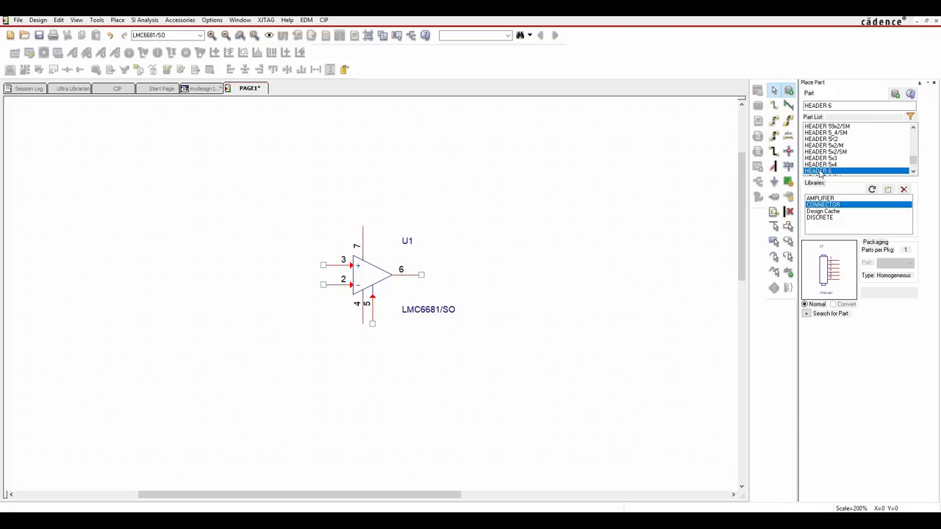
{"action": "right_click", "coordinate": [566, 202]}
{"action": "left_click", "coordinate": [593, 228]}
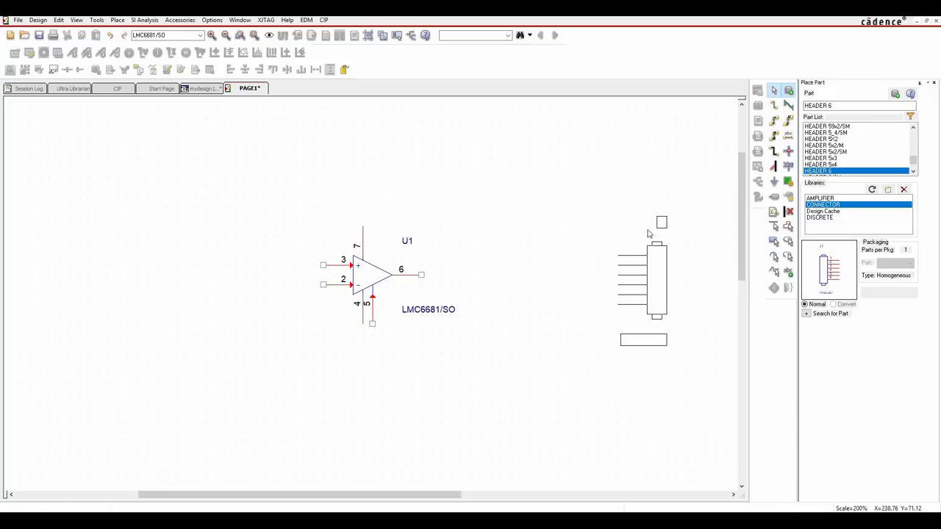
{"action": "left_click", "coordinate": [647, 232]}
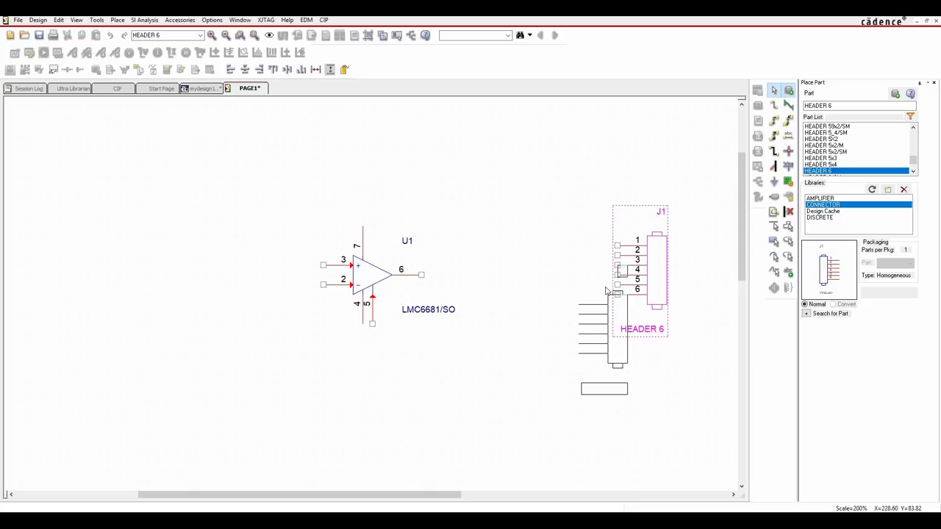
{"action": "key", "text": "Escape"}
{"action": "left_click", "coordinate": [536, 231]}
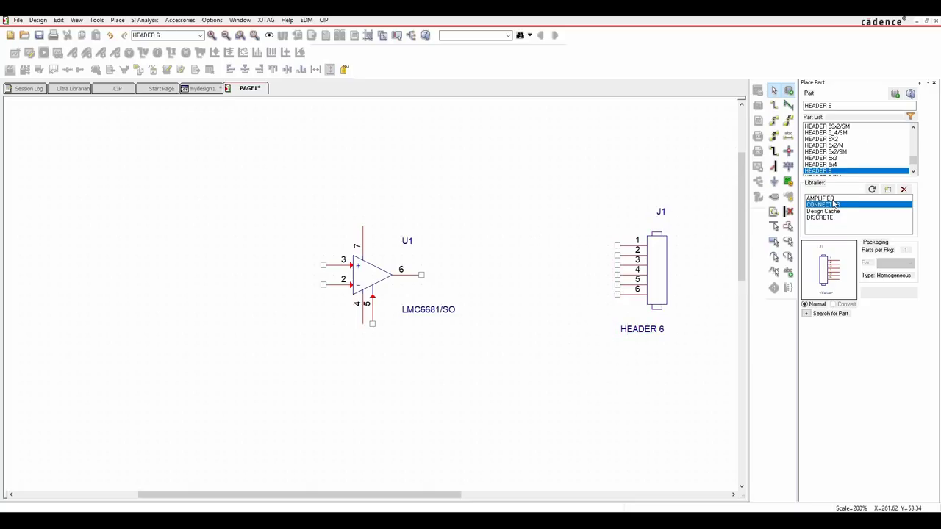
Step: Find capacitor C in the DISCRETE library and place one horizontally above and left of the op-amp
{"action": "left_click", "coordinate": [822, 218]}
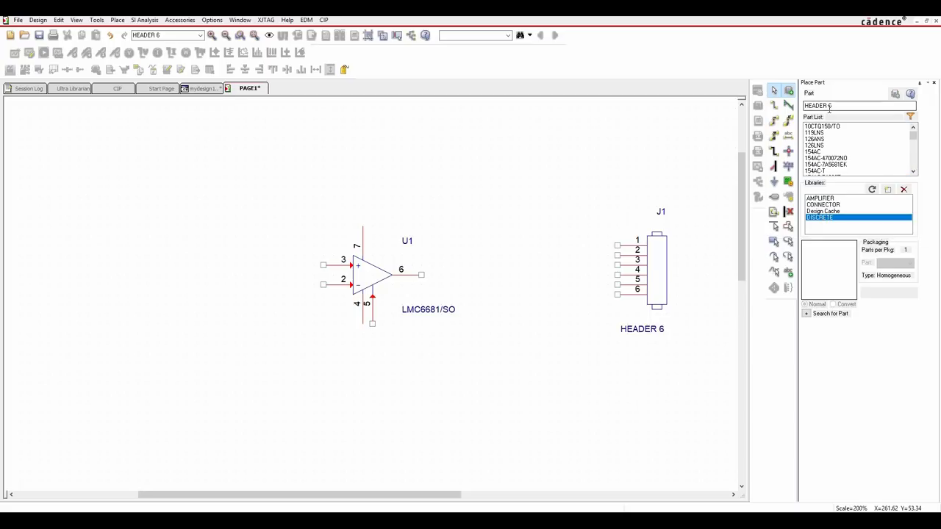
{"action": "type", "text": "c"}
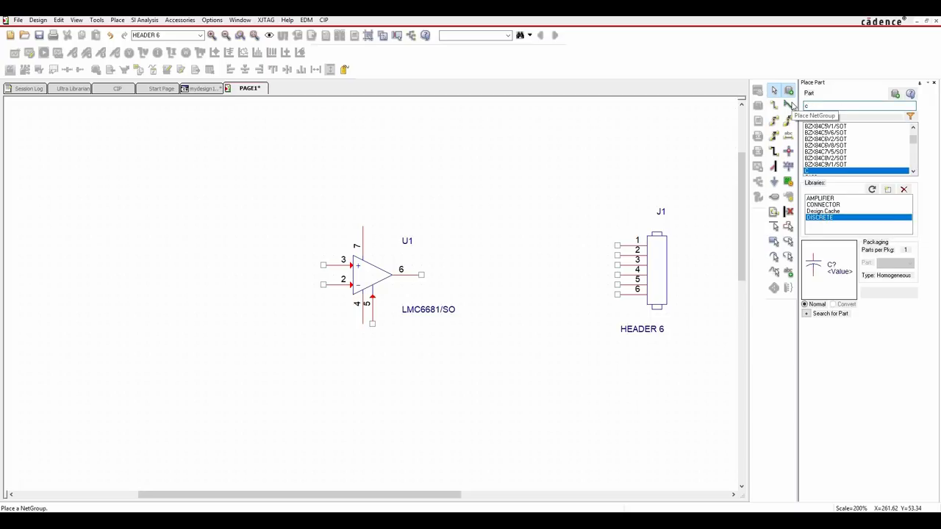
{"action": "double_click", "coordinate": [809, 172]}
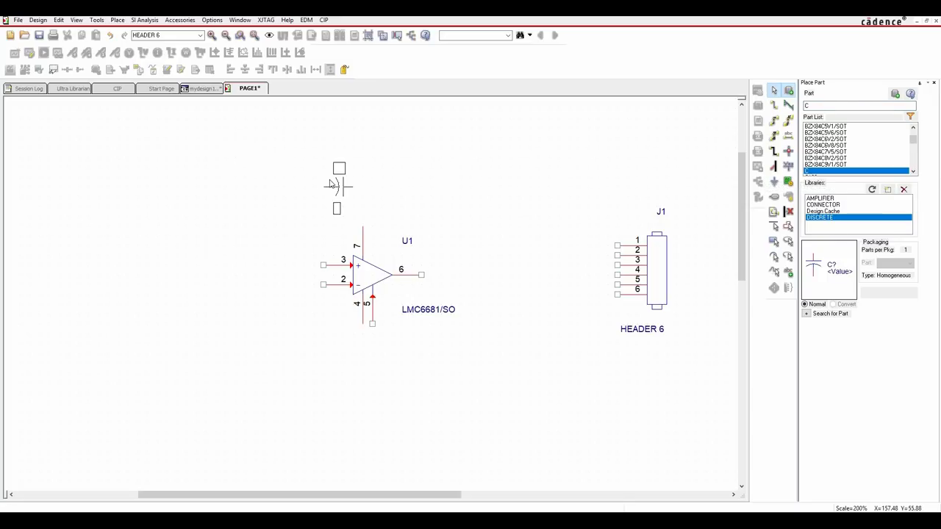
{"action": "key", "text": "r"}
{"action": "key", "text": "r"}
{"action": "left_click", "coordinate": [294, 187]}
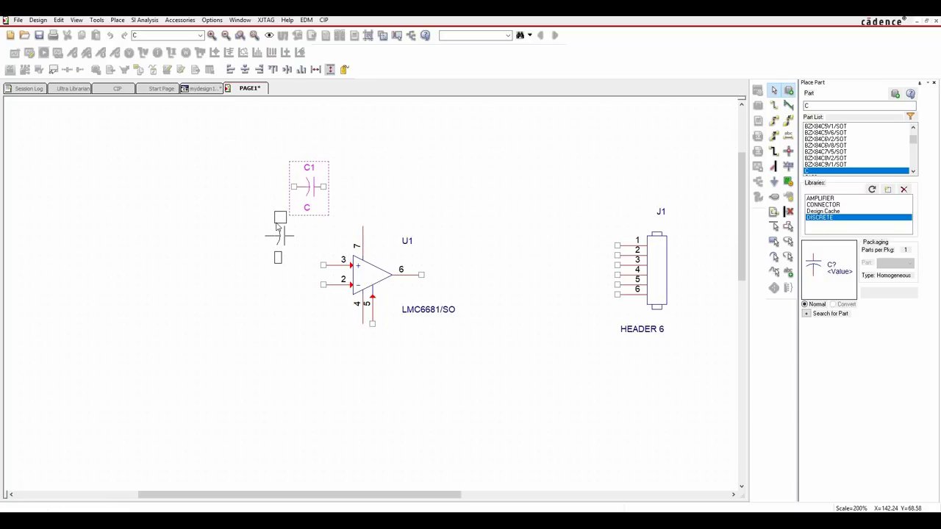
Step: Place three horizontal resistors R from the DISCRETE library, one each on op-amp pins 3, 2 and 6
{"action": "left_click", "coordinate": [811, 107]}
{"action": "type", "text": "r"}
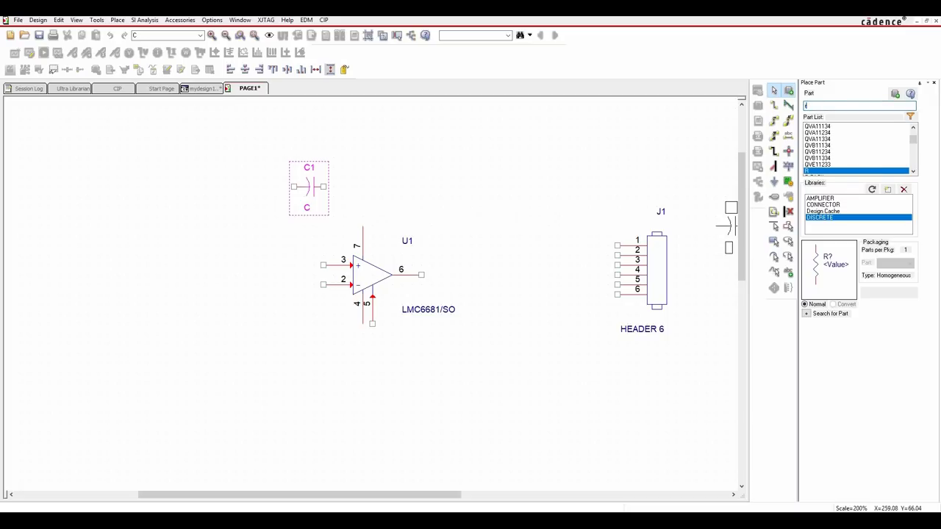
{"action": "key", "text": "Return"}
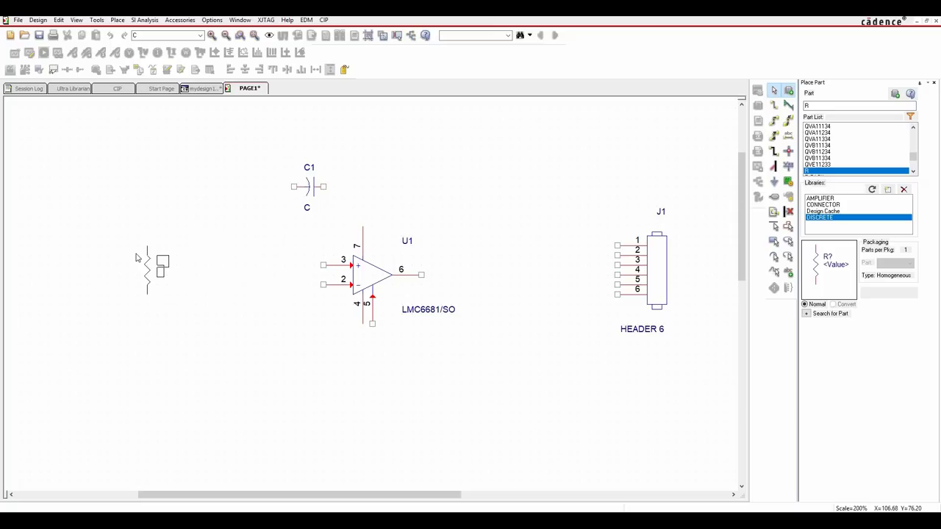
{"action": "key", "text": "r"}
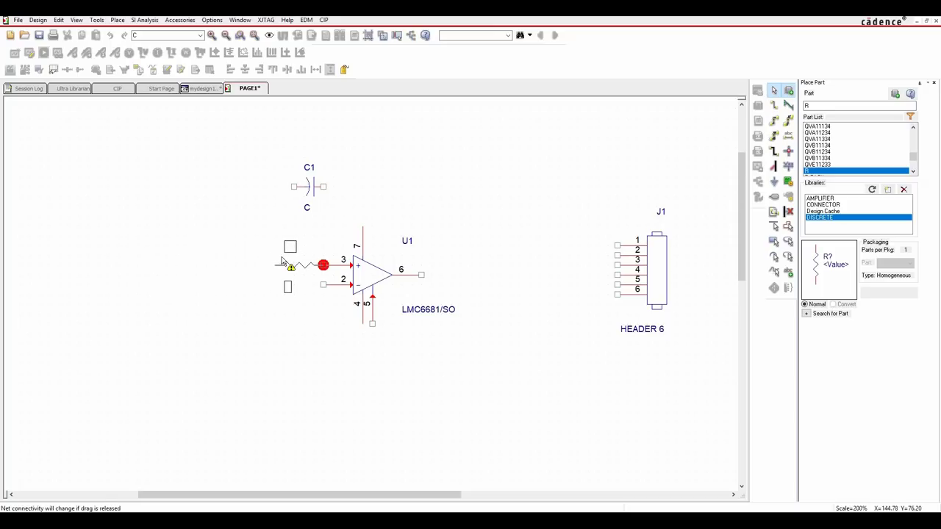
{"action": "left_click", "coordinate": [282, 261]}
{"action": "left_click", "coordinate": [285, 278]}
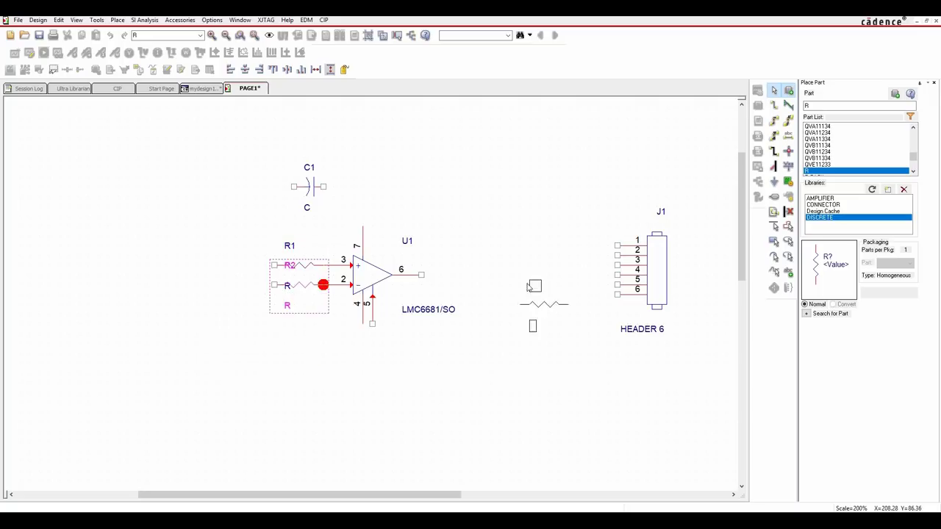
{"action": "left_click", "coordinate": [435, 270]}
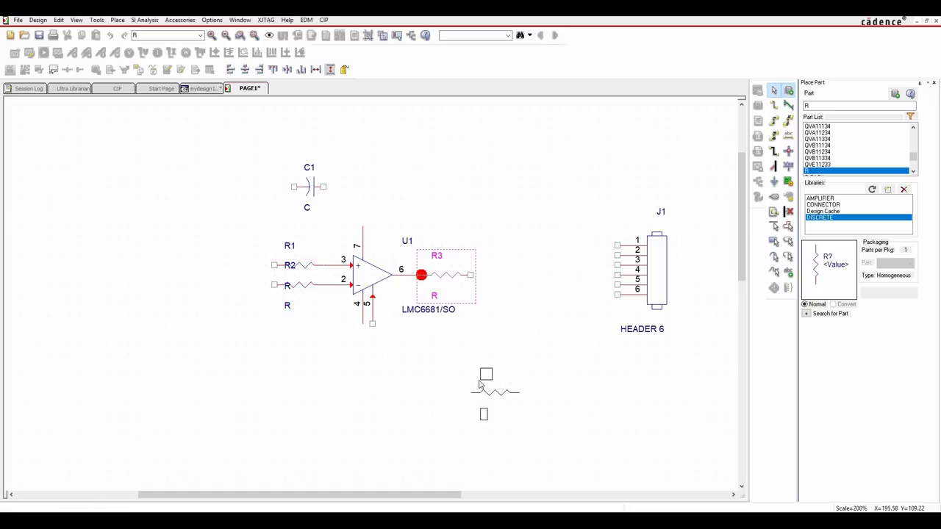
{"action": "key", "text": "Escape"}
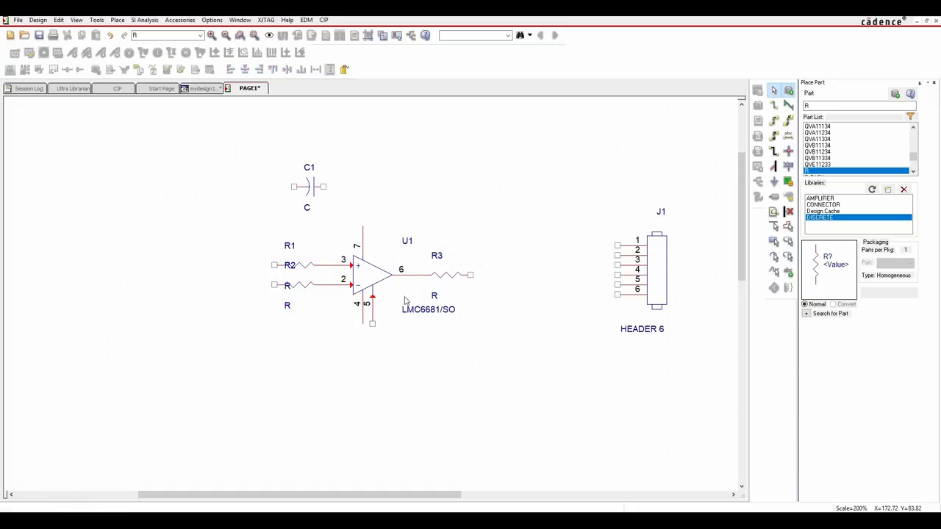
Step: Spread the three resistors away from the op-amp, connecting R3 to header pin 4 and setting R1 farther left than R2
{"action": "left_click_drag", "start_coordinate": [456, 276], "coordinate": [525, 277]}
{"action": "left_click", "coordinate": [556, 352]}
{"action": "left_click_drag", "start_coordinate": [306, 286], "coordinate": [231, 288]}
{"action": "left_click_drag", "start_coordinate": [327, 277], "coordinate": [271, 287]}
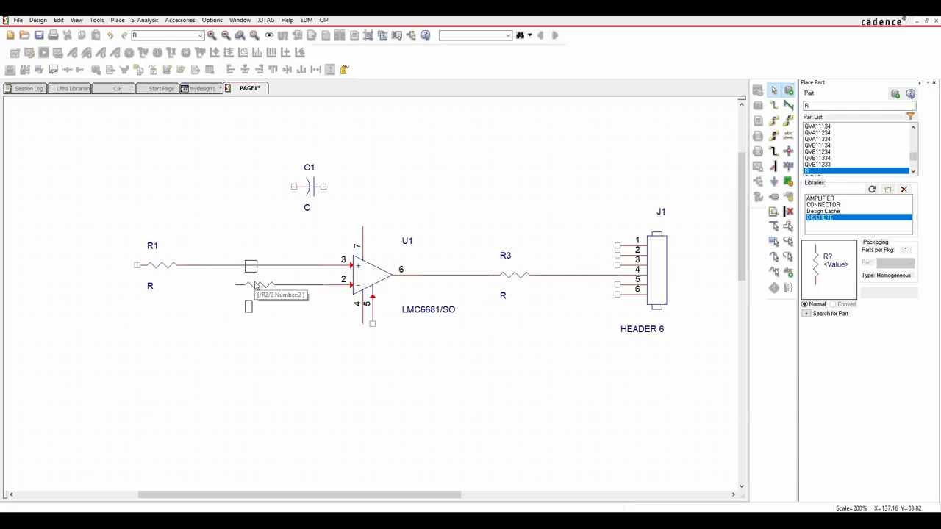
{"action": "left_click_drag", "start_coordinate": [162, 272], "coordinate": [211, 272]}
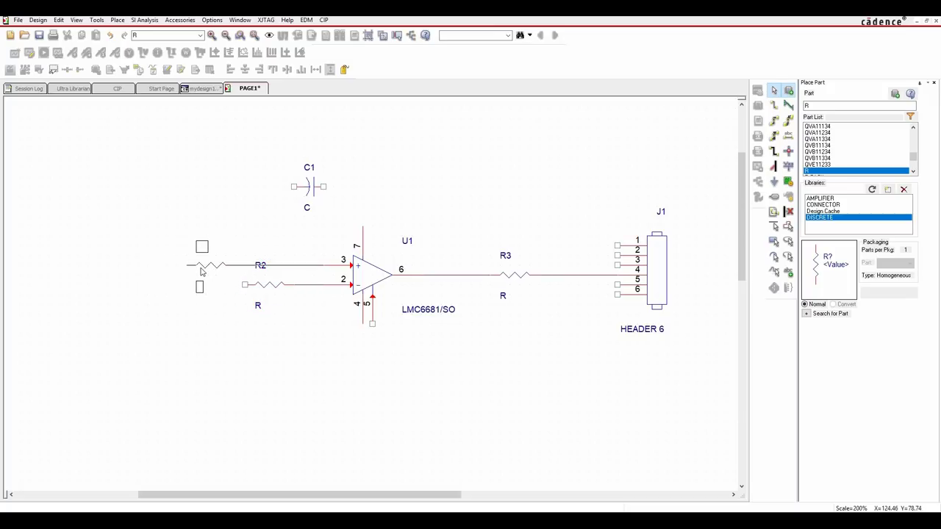
Step: Place VCC_BAR power symbols named VCC on op-amp pin 7 and header pin 1
{"action": "left_click", "coordinate": [788, 166]}
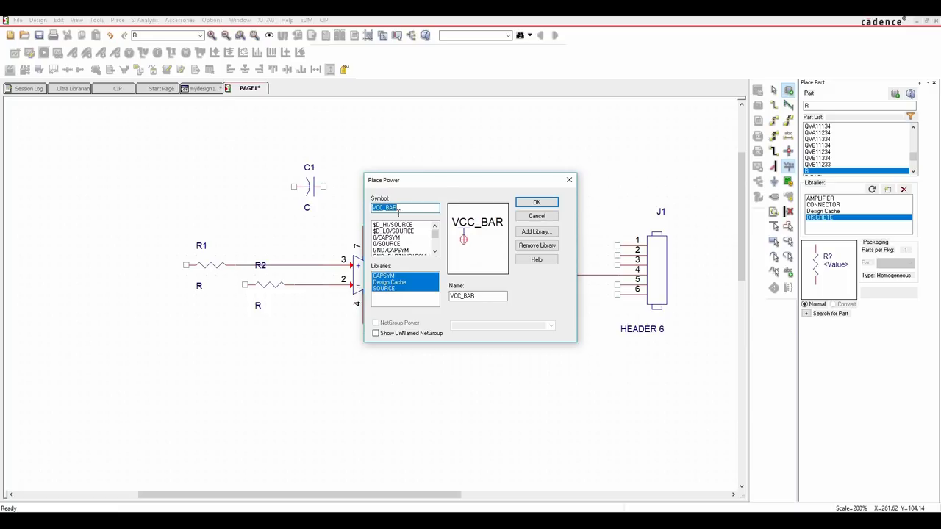
{"action": "left_click", "coordinate": [492, 297]}
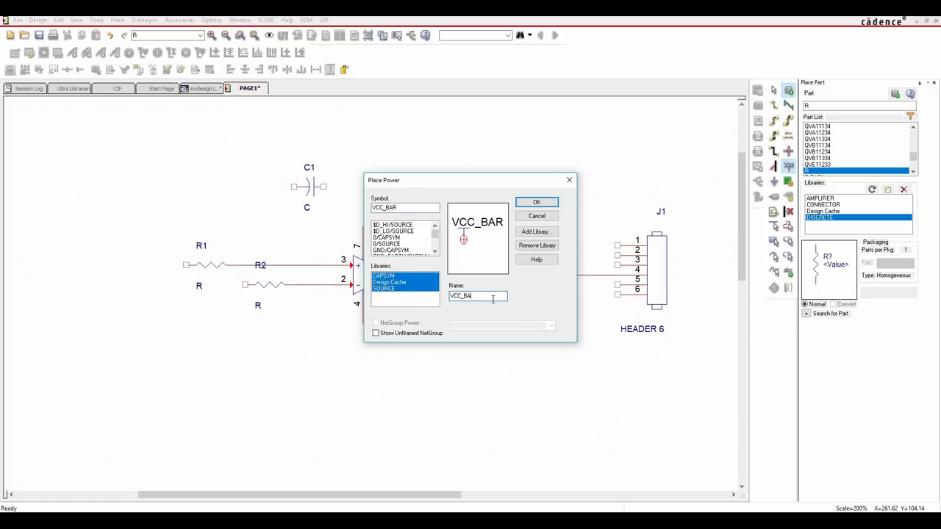
{"action": "left_click", "coordinate": [540, 202]}
{"action": "left_click", "coordinate": [362, 226]}
{"action": "left_click", "coordinate": [616, 244]}
{"action": "key", "text": "Escape"}
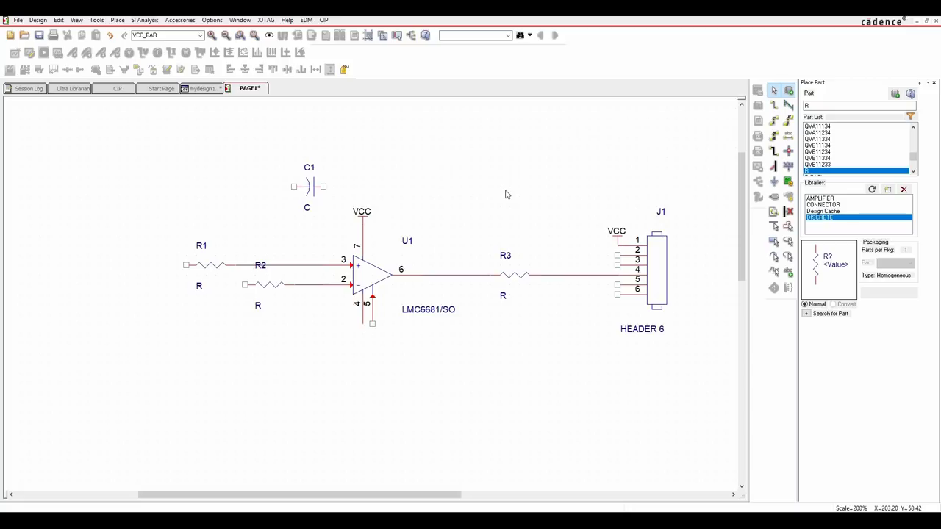
Step: Move both VCC symbols upward, away from the op-amp and header pins, keeping them wired
{"action": "left_click_drag", "start_coordinate": [371, 228], "coordinate": [366, 163]}
{"action": "left_click_drag", "start_coordinate": [618, 240], "coordinate": [598, 184]}
{"action": "left_click", "coordinate": [650, 164]}
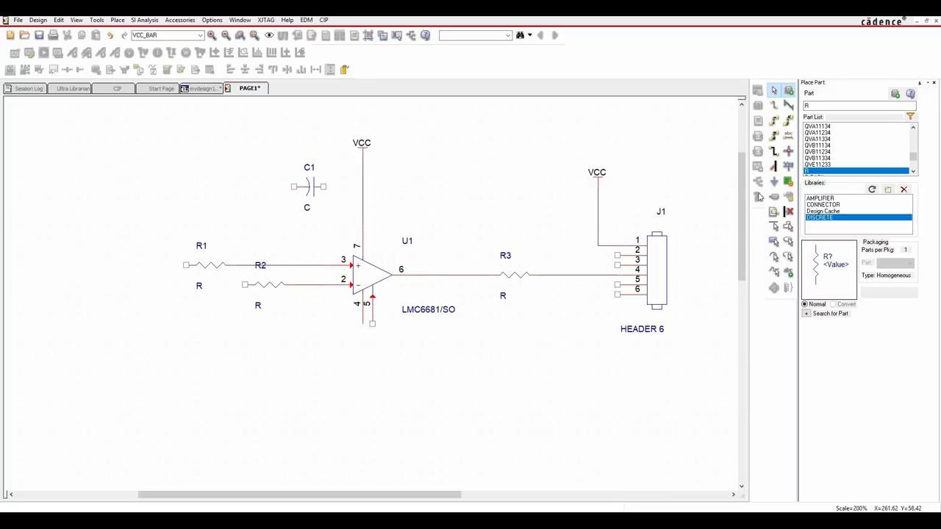
Step: Paste a vertically flipped copy of the VCC symbol below the op-amp and rename it -5V
{"action": "left_click", "coordinate": [362, 152]}
{"action": "key", "text": "ctrl+c"}
{"action": "key", "text": "ctrl+v"}
{"action": "left_click", "coordinate": [393, 376]}
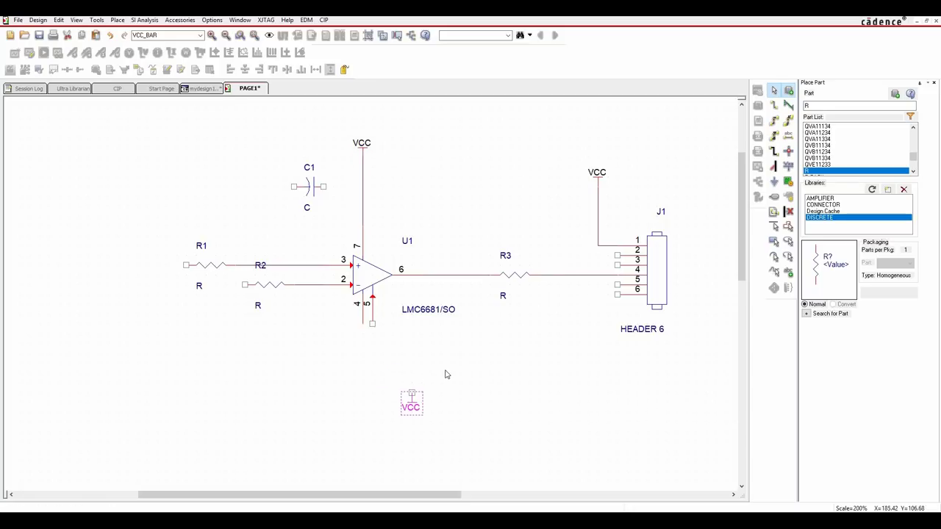
{"action": "double_click", "coordinate": [415, 412]}
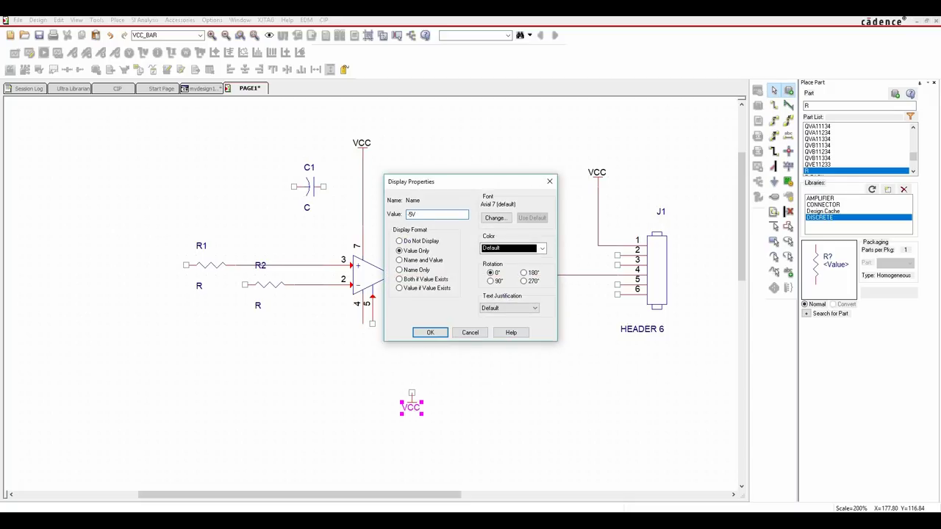
{"action": "key", "text": "Return"}
{"action": "left_click", "coordinate": [474, 410]}
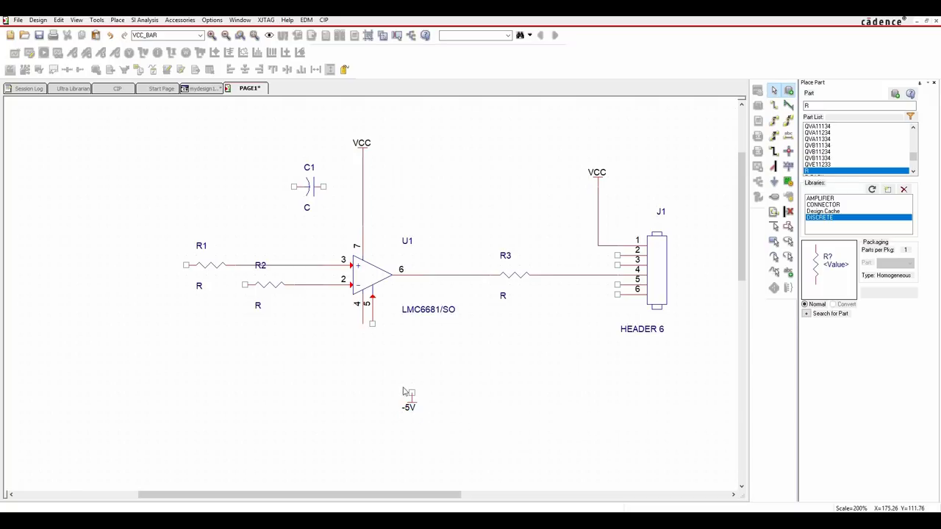
Step: Attach the -5V symbol to header pin 5 and add another -5V symbol on op-amp pin 4
{"action": "left_click_drag", "start_coordinate": [411, 397], "coordinate": [617, 294]}
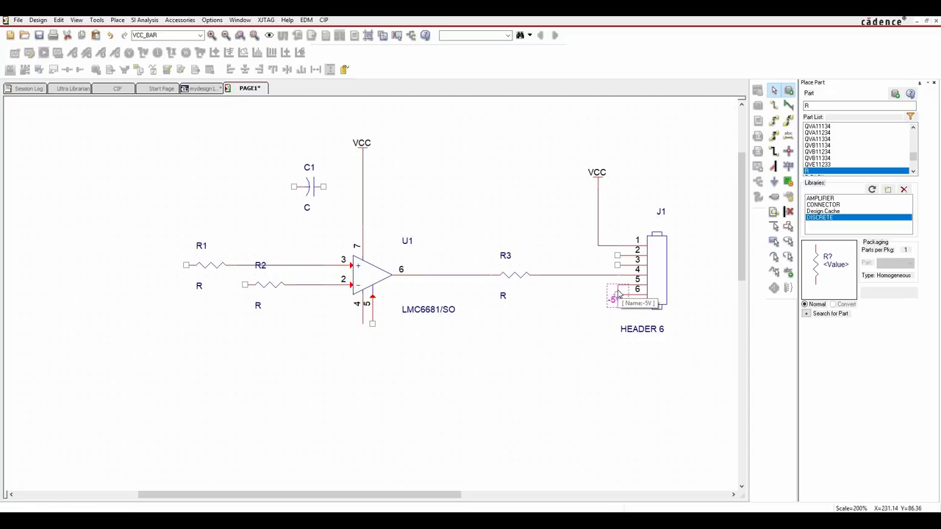
{"action": "left_click_drag", "start_coordinate": [309, 319], "coordinate": [347, 317]}
{"action": "left_click", "coordinate": [401, 395]}
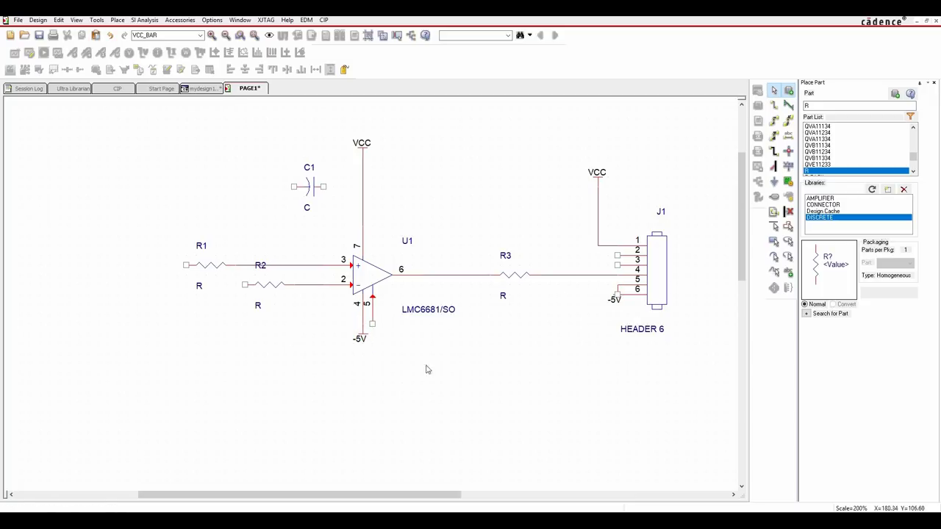
Step: Move both -5V symbols down and left of their pins, keeping them wired
{"action": "left_click_drag", "start_coordinate": [618, 297], "coordinate": [600, 317]}
{"action": "left_click", "coordinate": [537, 376]}
{"action": "left_click_drag", "start_coordinate": [365, 334], "coordinate": [343, 344]}
{"action": "left_click", "coordinate": [409, 376]}
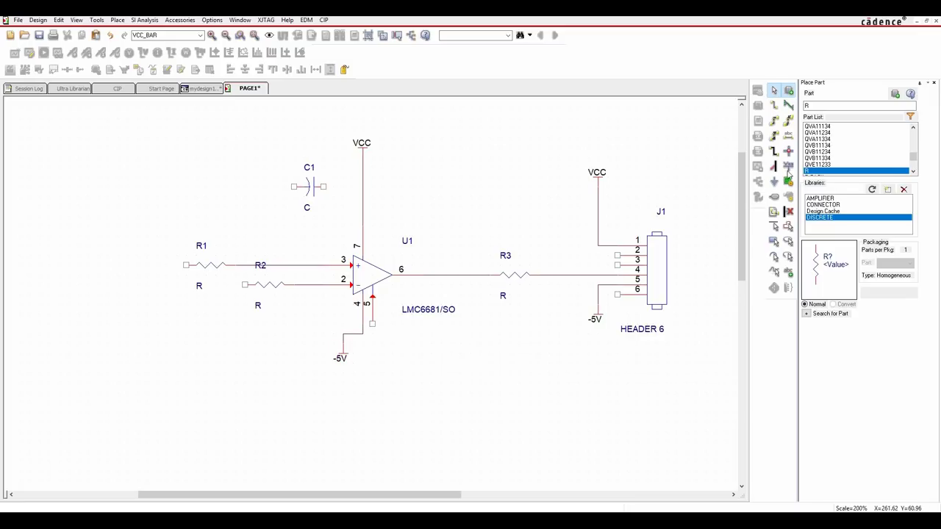
Step: Place a GND symbol from the CAPSYM library on op-amp pin 5 and move it lower
{"action": "left_click", "coordinate": [774, 181]}
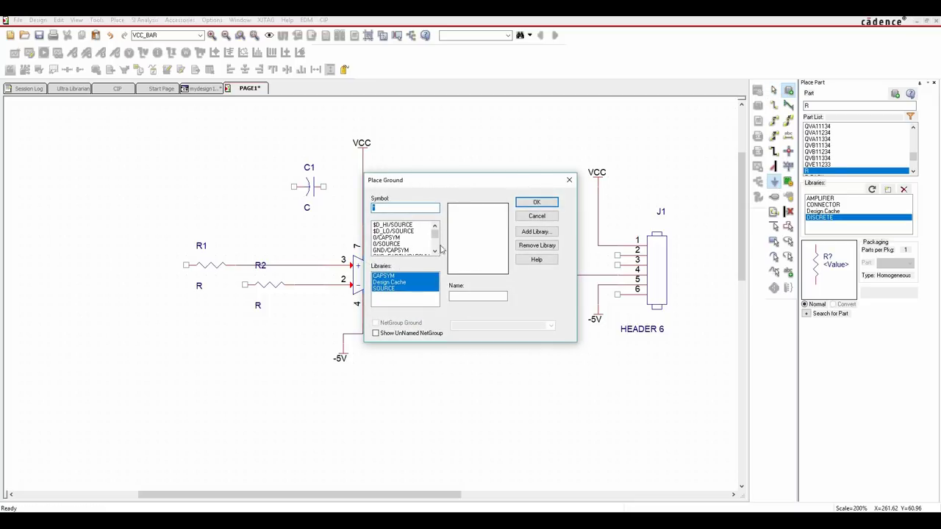
{"action": "left_click", "coordinate": [402, 251]}
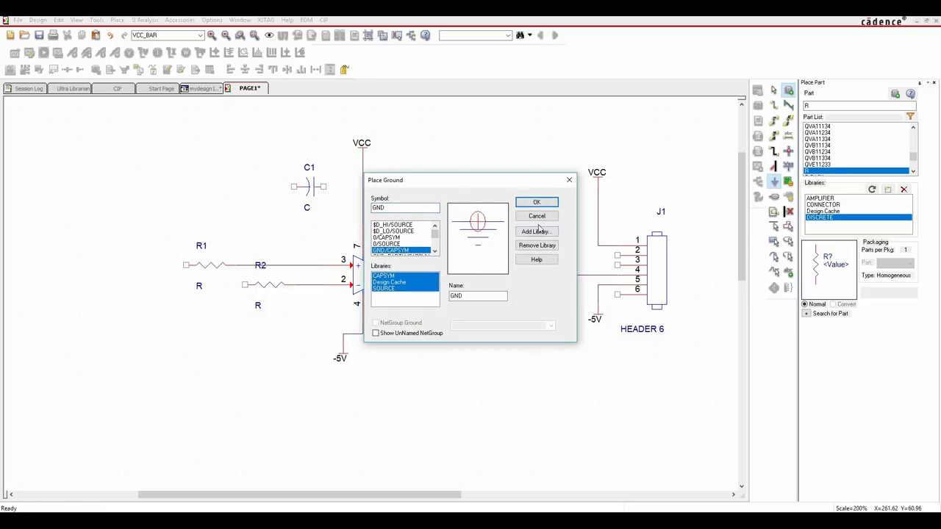
{"action": "left_click", "coordinate": [536, 202]}
{"action": "left_click", "coordinate": [377, 343]}
{"action": "key", "text": "Escape"}
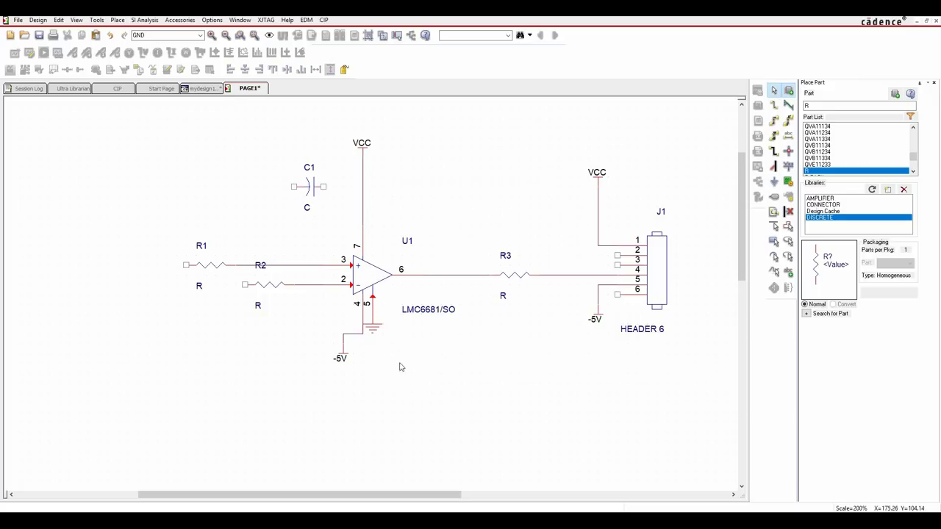
{"action": "left_click_drag", "start_coordinate": [373, 350], "coordinate": [373, 363]}
Step: Open the ground symbol's properties and set its Name property's display format to Value Only
{"action": "double_click", "coordinate": [372, 363]}
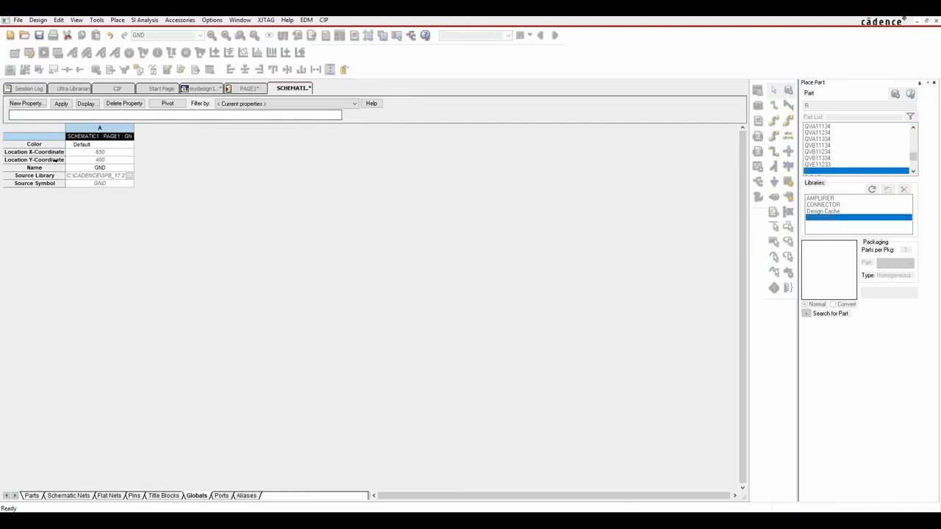
{"action": "left_click", "coordinate": [167, 103]}
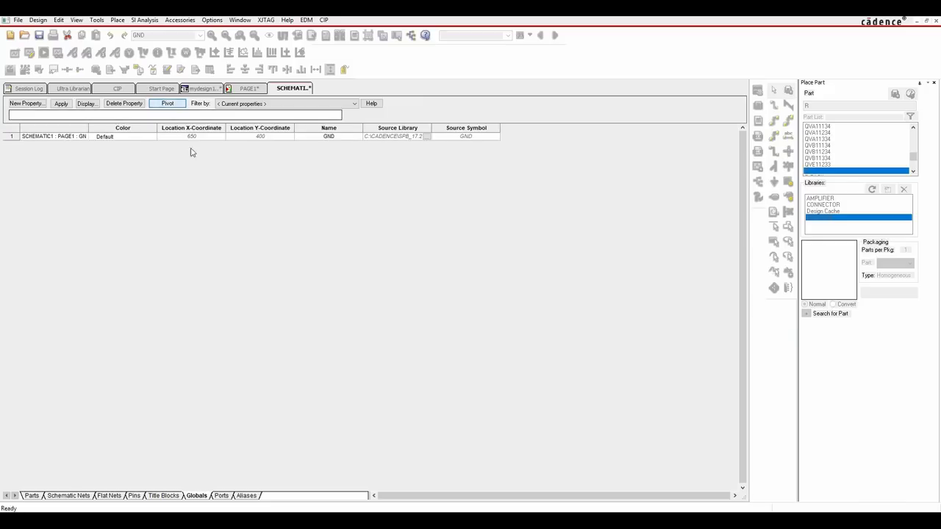
{"action": "left_click", "coordinate": [168, 106]}
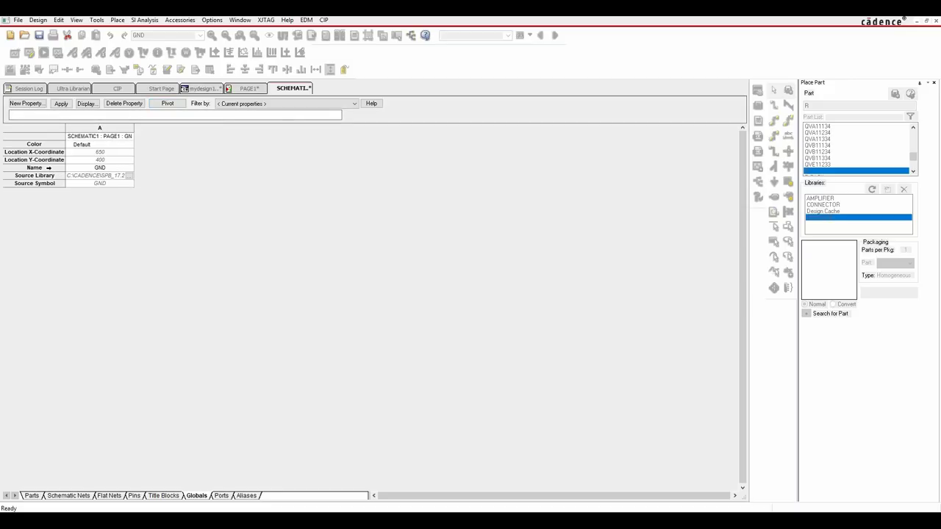
{"action": "left_click", "coordinate": [47, 170]}
{"action": "right_click", "coordinate": [48, 174]}
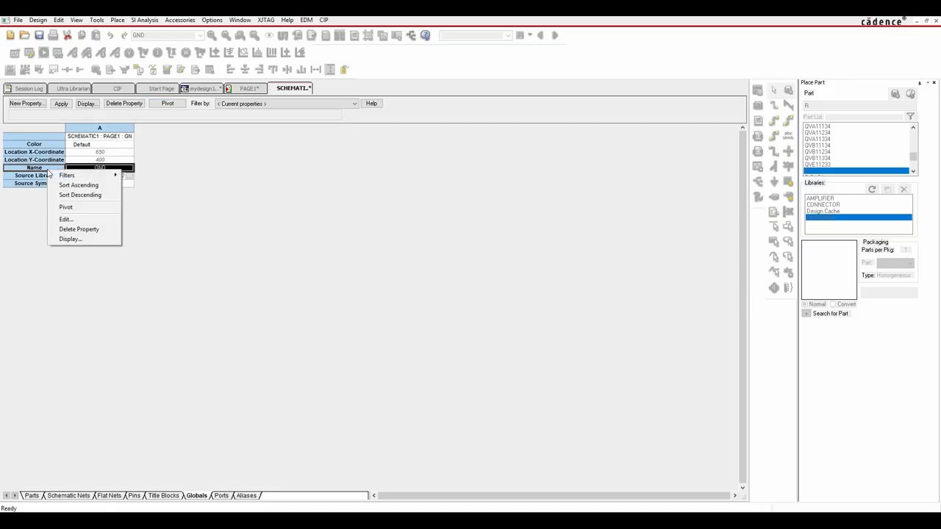
{"action": "left_click", "coordinate": [67, 240]}
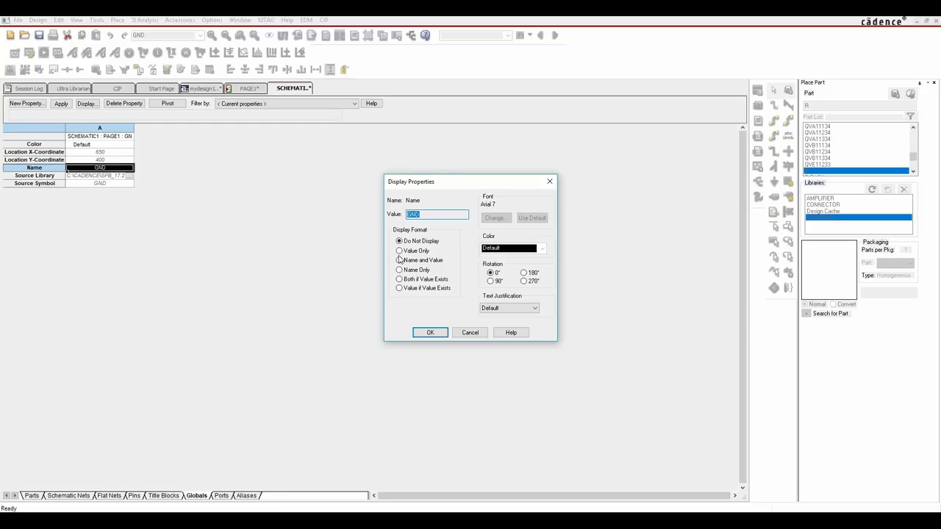
{"action": "left_click", "coordinate": [399, 251]}
{"action": "left_click", "coordinate": [431, 332]}
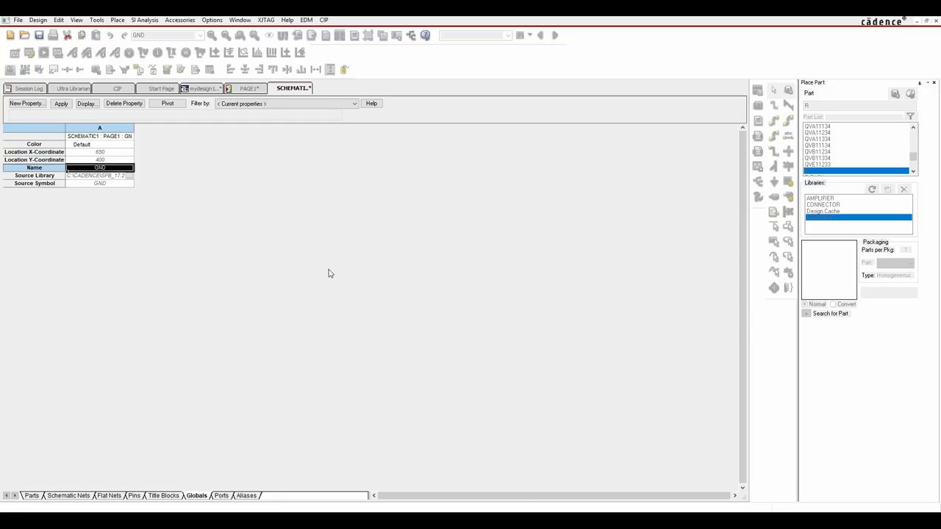
Step: Close the property editor and place copies of the ground symbol on header pin 6 and capacitor C1's left pin
{"action": "right_click", "coordinate": [313, 91]}
{"action": "left_click", "coordinate": [327, 132]}
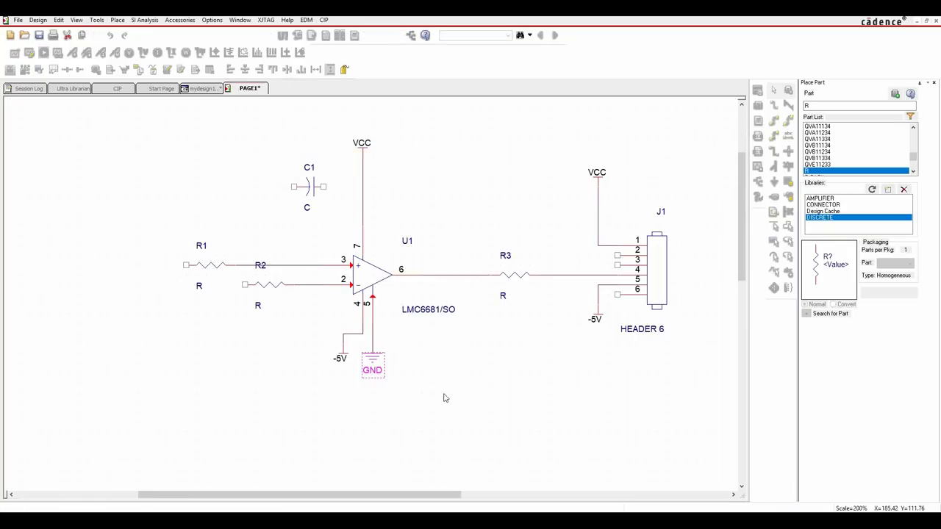
{"action": "left_click", "coordinate": [381, 364]}
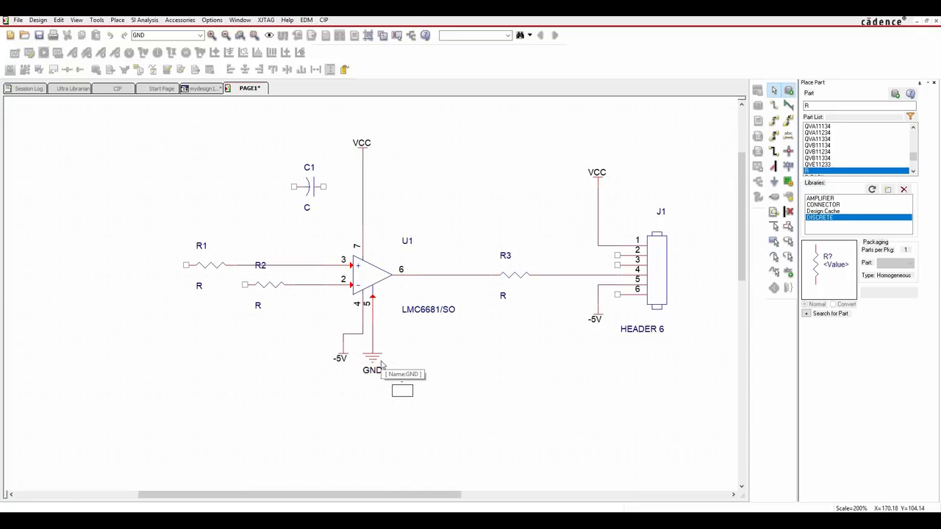
{"action": "left_click", "coordinate": [600, 294]}
{"action": "key", "text": "Escape"}
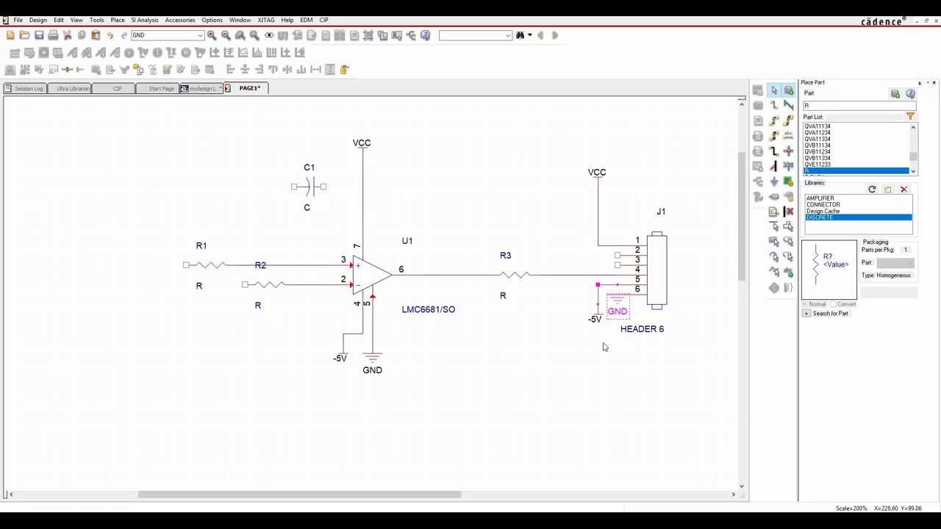
{"action": "left_click", "coordinate": [622, 367]}
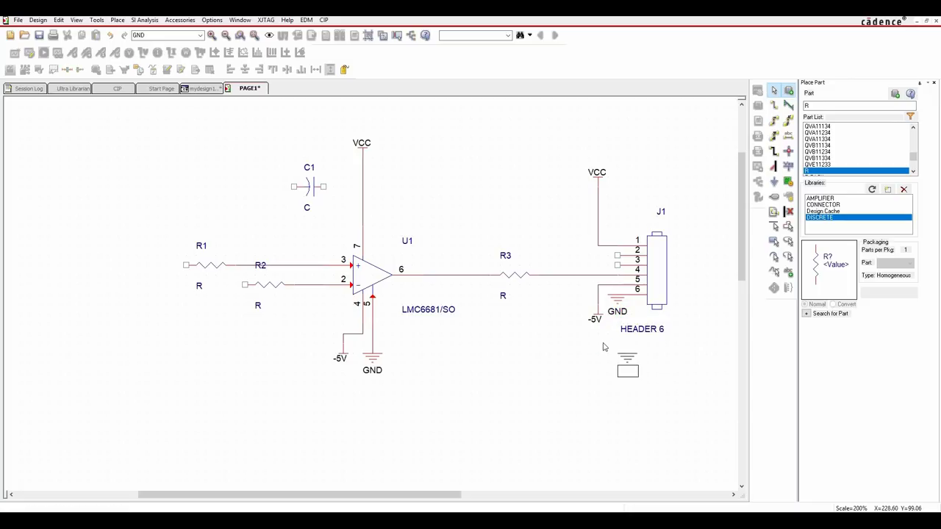
{"action": "mouse_move", "coordinate": [293, 187]}
{"action": "left_mouse_down"}
{"action": "mouse_move", "coordinate": [277, 182]}
{"action": "mouse_move", "coordinate": [279, 192]}
{"action": "left_mouse_up"}
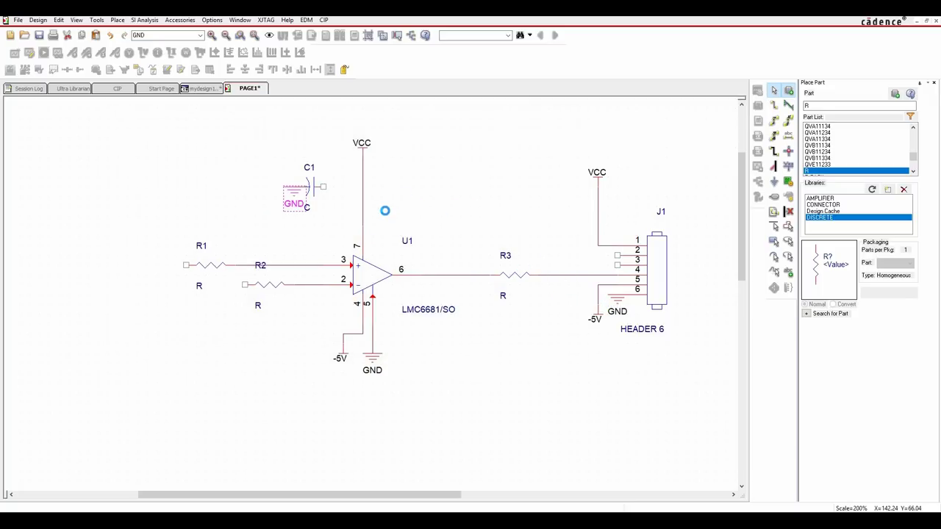
{"action": "left_click", "coordinate": [357, 213]}
{"action": "key", "text": "F1"}
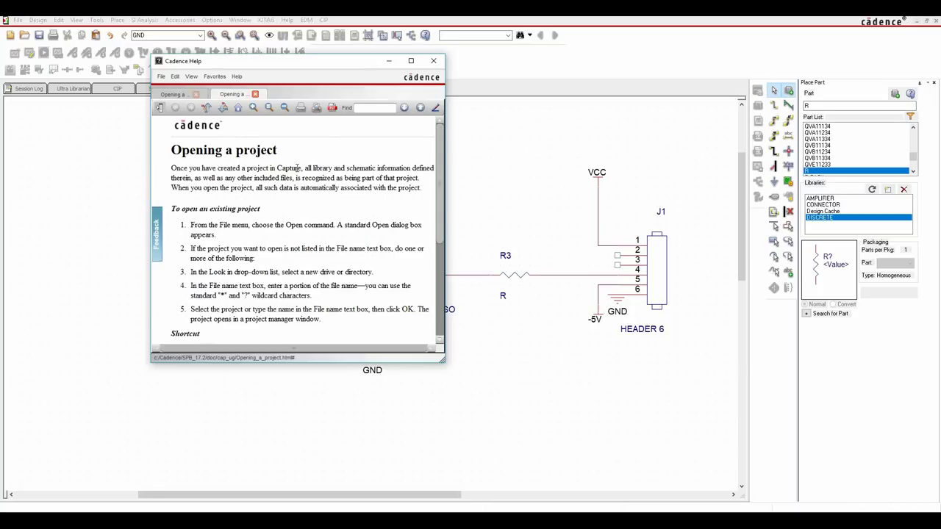
{"action": "left_click", "coordinate": [433, 61]}
Step: Move the ground symbols of C1 and header pin 6 down and left of their pins, keeping them wired
{"action": "left_click_drag", "start_coordinate": [293, 195], "coordinate": [275, 214]}
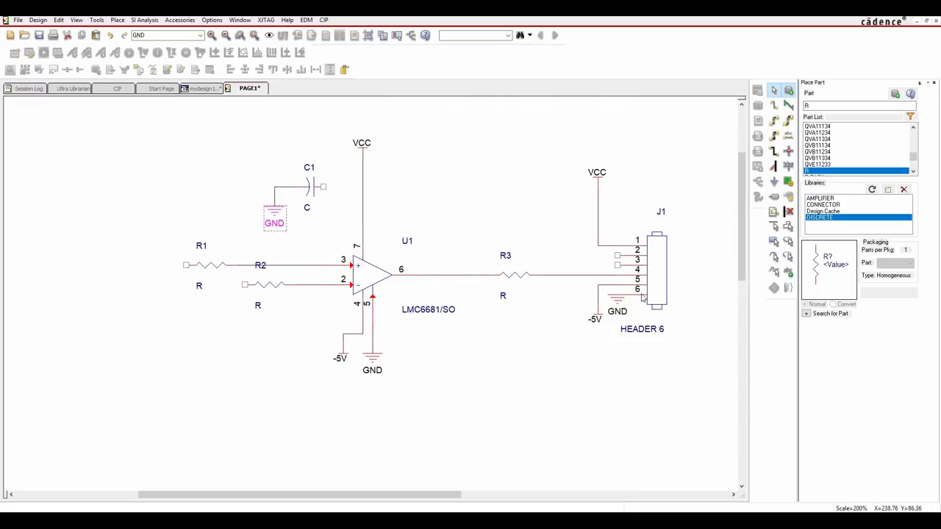
{"action": "left_click", "coordinate": [407, 218]}
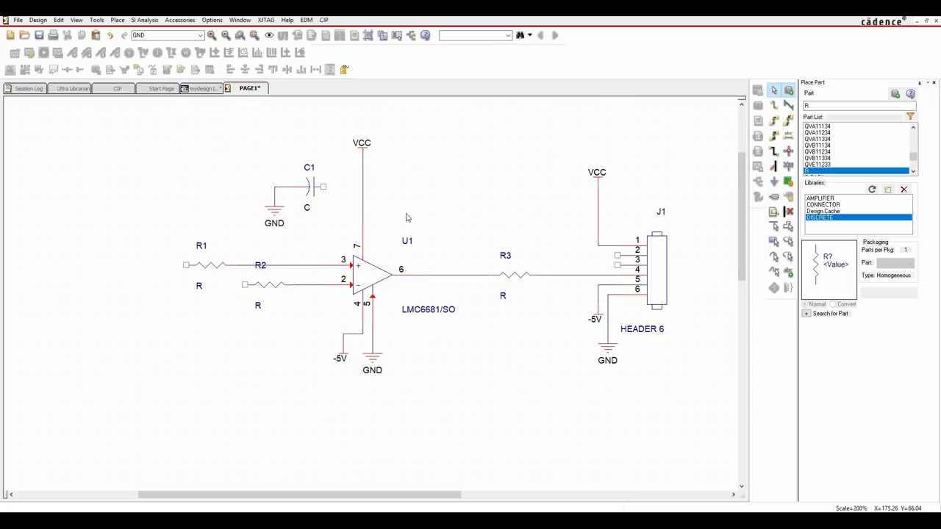
Step: Wire C1's right pin to the VCC line above op-amp pin 7
{"action": "left_click", "coordinate": [114, 19]}
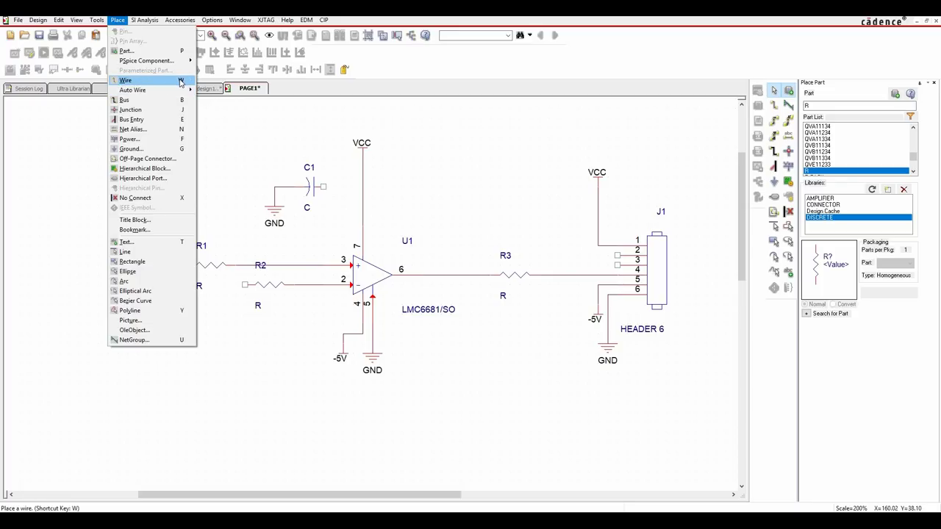
{"action": "left_click", "coordinate": [181, 83]}
{"action": "left_click", "coordinate": [323, 187]}
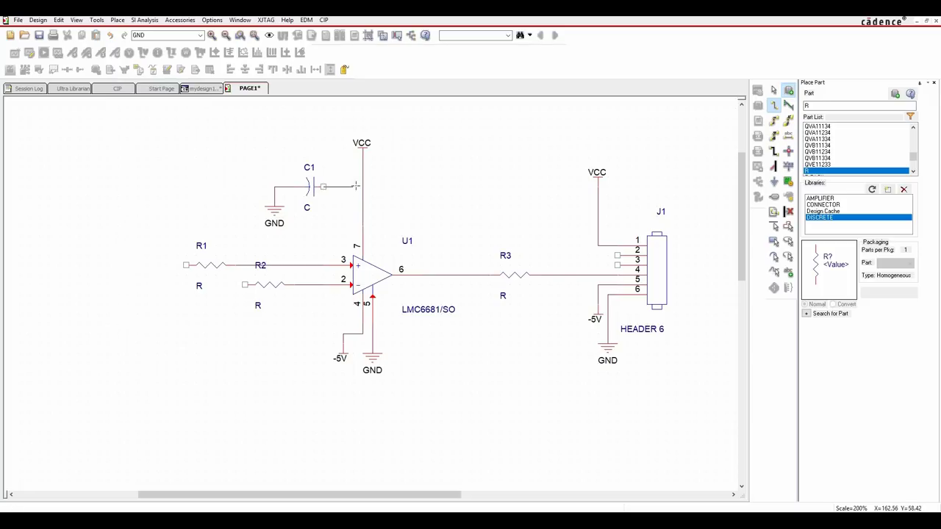
{"action": "left_click", "coordinate": [362, 187]}
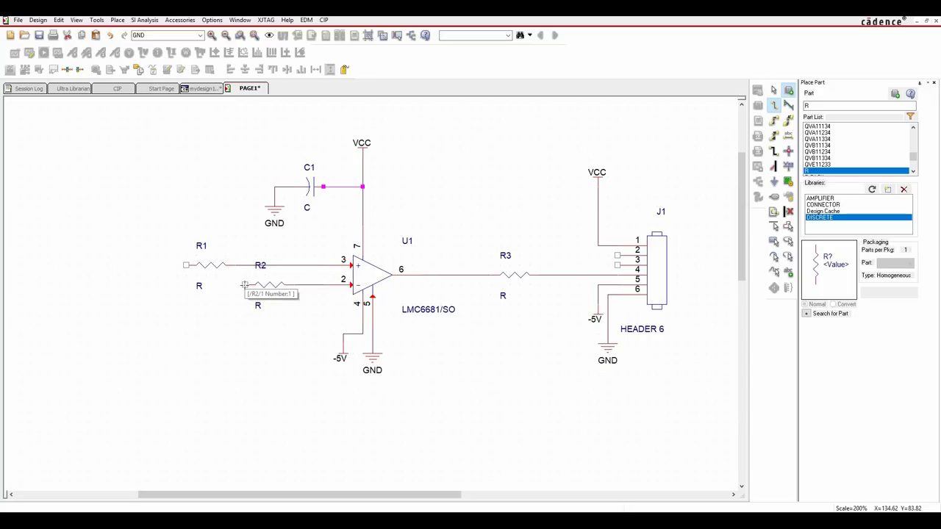
Step: Wire R1's left end to header pin 3, routing the wire above the circuit
{"action": "left_click", "coordinate": [179, 265]}
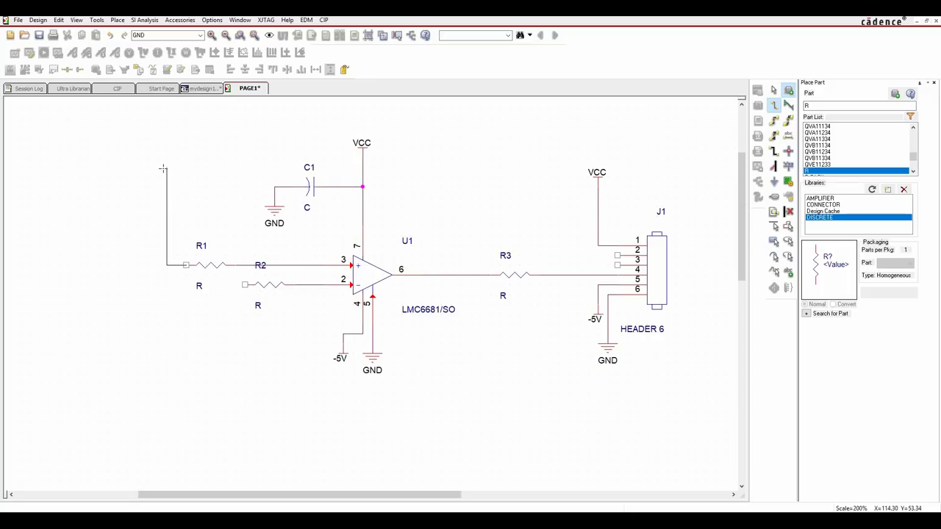
{"action": "left_click", "coordinate": [166, 128]}
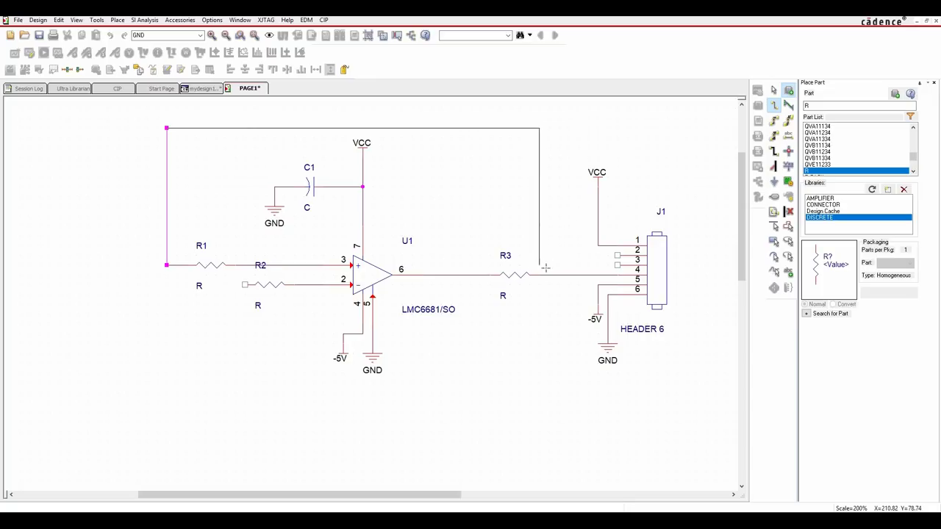
{"action": "left_click", "coordinate": [617, 265]}
Step: Wire header pin 2 to R2's left end, routing it just outside the R1 wire, and end wiring
{"action": "left_click", "coordinate": [618, 255]}
{"action": "left_click", "coordinate": [549, 255]}
{"action": "left_click", "coordinate": [163, 117]}
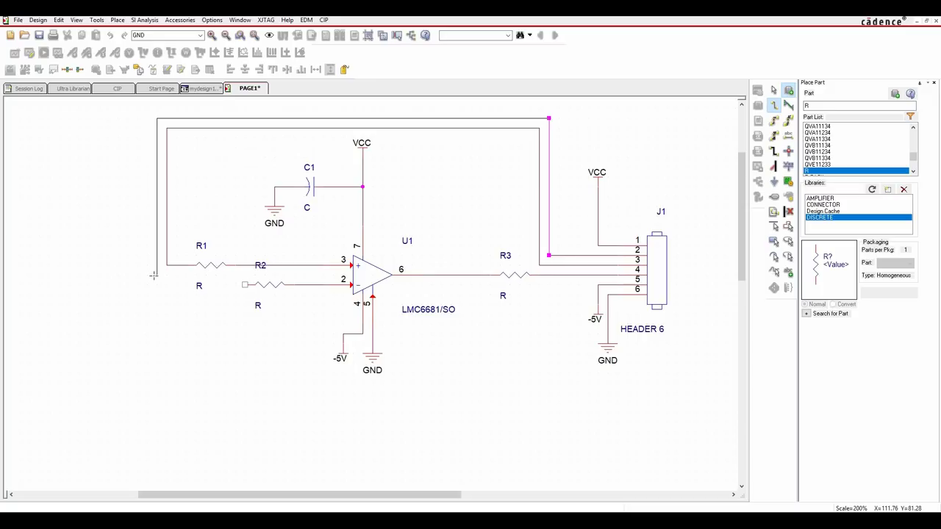
{"action": "left_click", "coordinate": [156, 284]}
{"action": "left_click", "coordinate": [245, 285]}
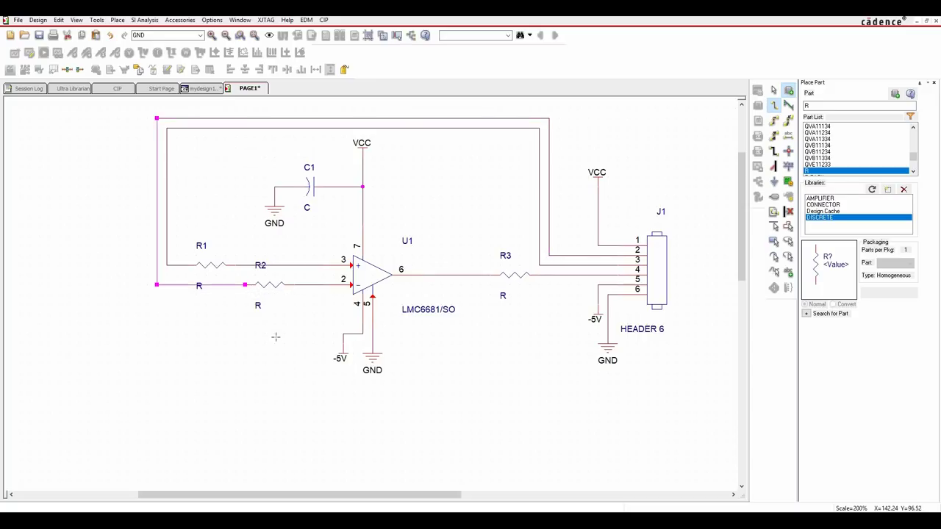
{"action": "key", "text": "Escape"}
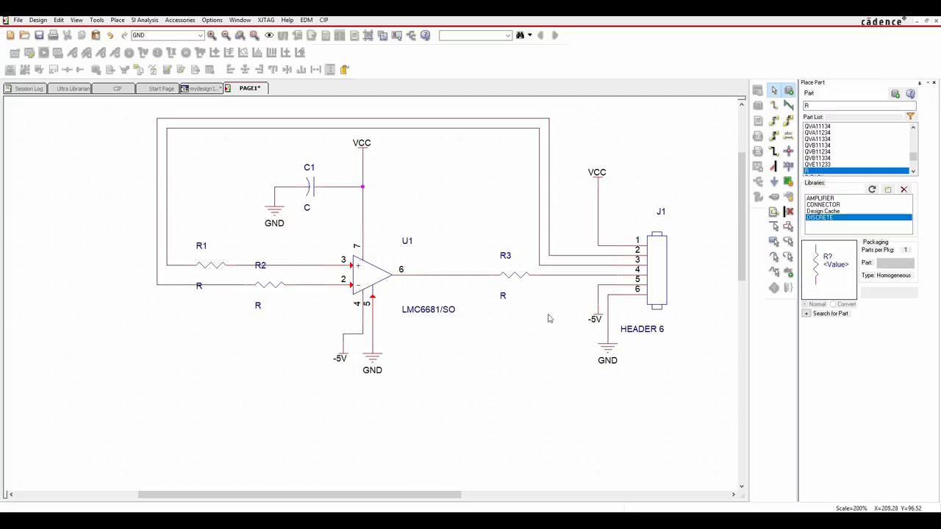
Step: Place the net alias IN+ on the wire between R1 and header pin 3
{"action": "left_click", "coordinate": [788, 137]}
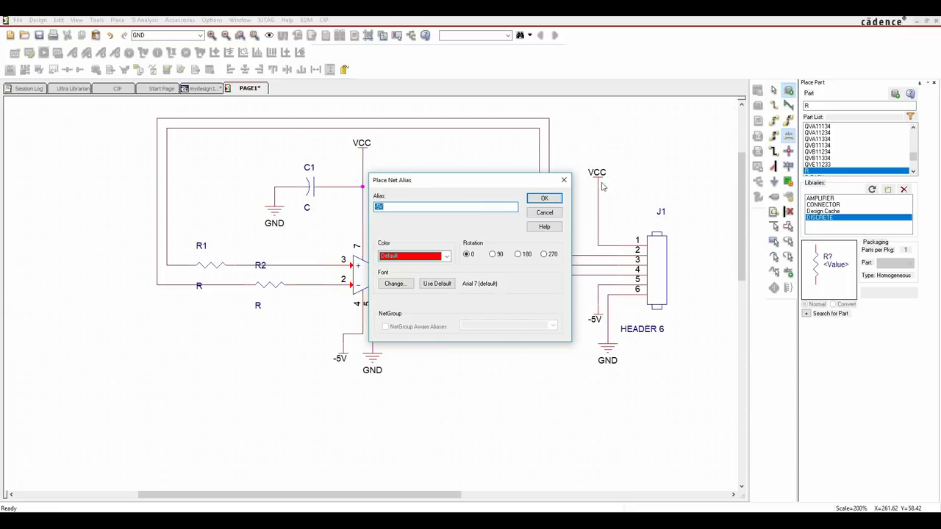
{"action": "left_click", "coordinate": [545, 213]}
{"action": "left_click", "coordinate": [118, 20]}
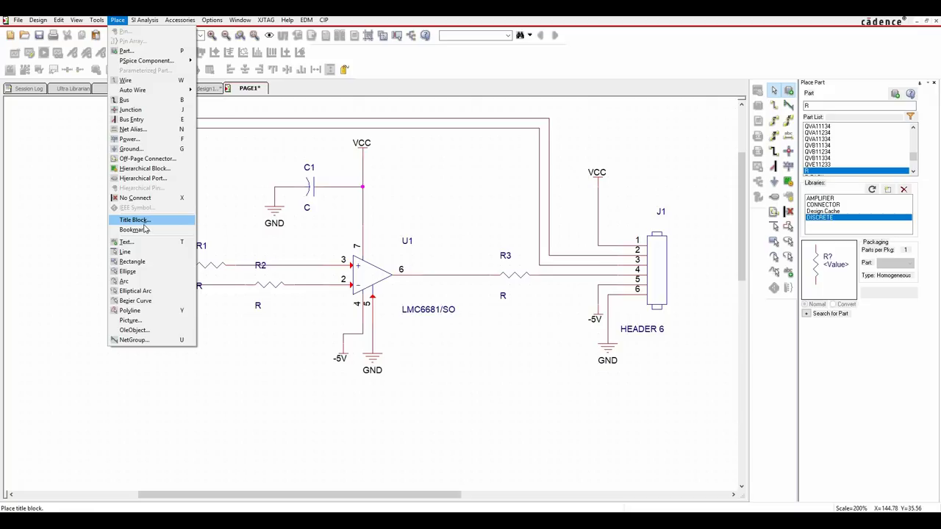
{"action": "left_click", "coordinate": [183, 131]}
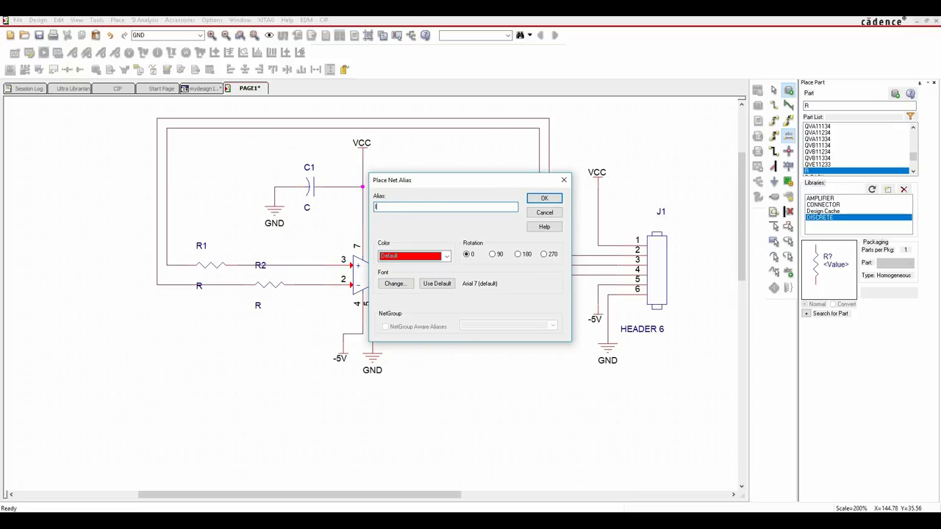
{"action": "type", "text": "IN+"}
{"action": "left_click", "coordinate": [544, 199]}
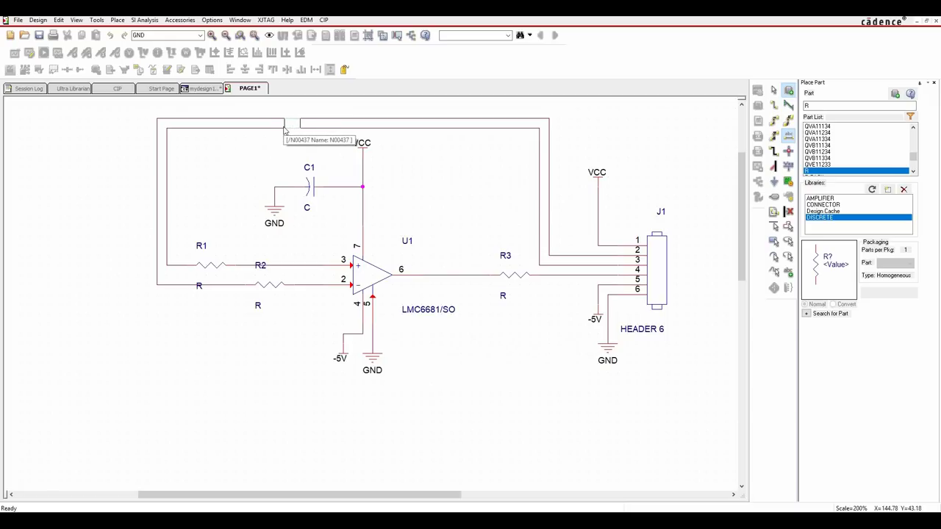
{"action": "left_click", "coordinate": [285, 130]}
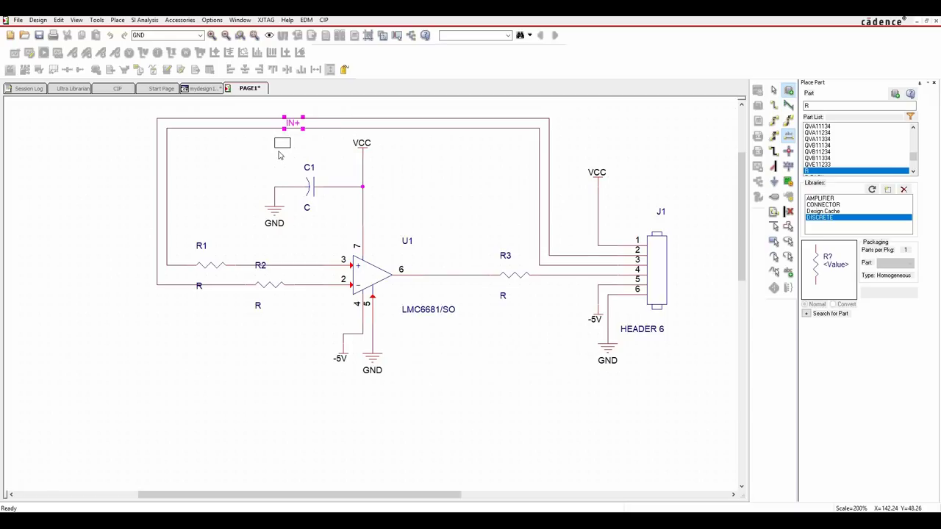
Step: Place the net alias IN- on the outer wire between R2 and header pin 2
{"action": "key", "text": "n"}
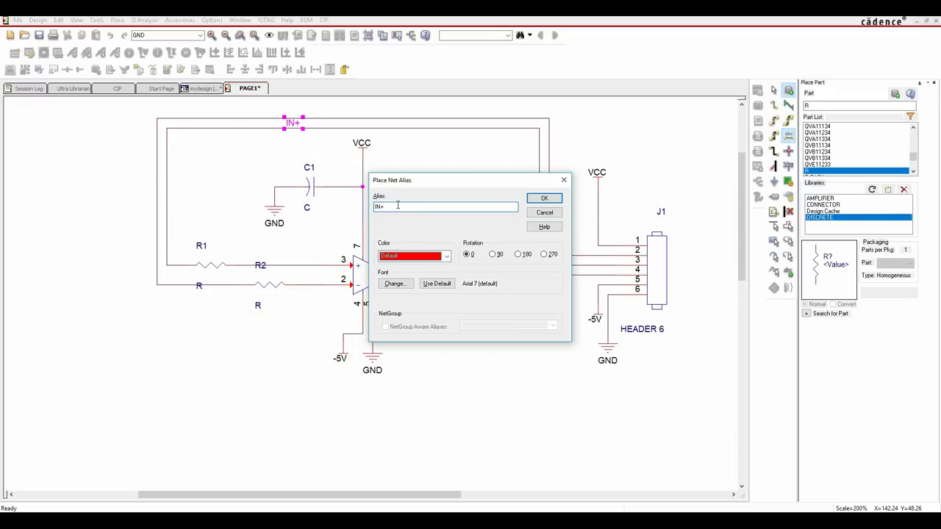
{"action": "left_click", "coordinate": [544, 198]}
{"action": "left_click", "coordinate": [287, 118]}
{"action": "left_click_drag", "start_coordinate": [350, 164], "coordinate": [352, 167]}
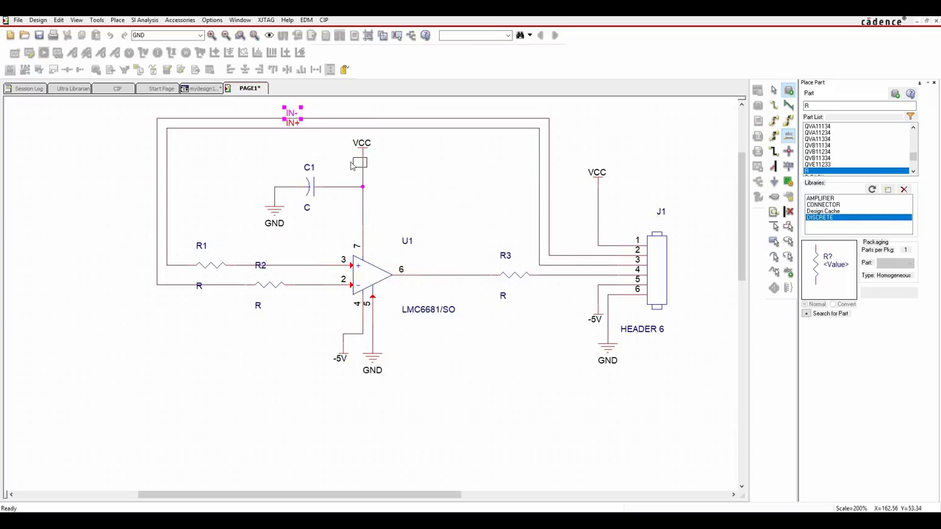
Step: Place the net alias OUT on the wire between R3 and header pin 4 and end alias placement
{"action": "key", "text": "n"}
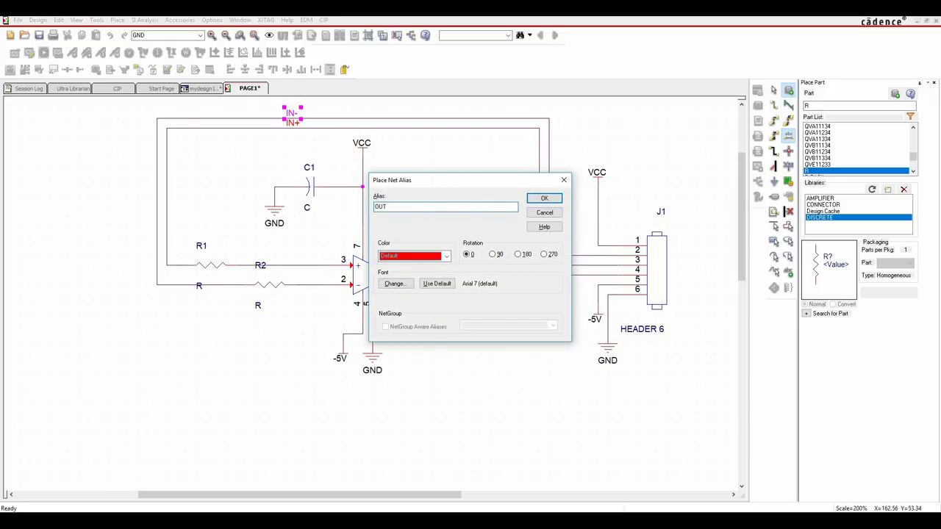
{"action": "type", "text": "OUT"}
{"action": "left_click", "coordinate": [544, 198]}
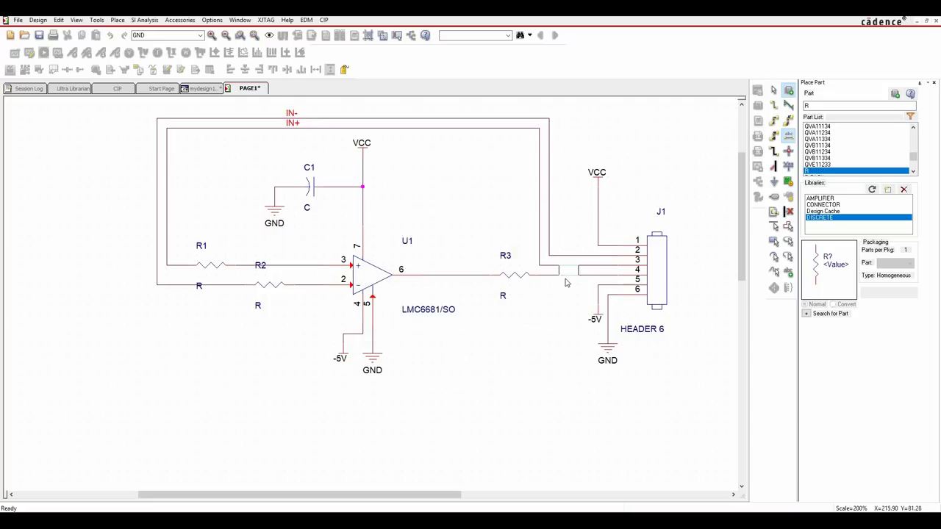
{"action": "left_click", "coordinate": [578, 282]}
{"action": "key", "text": "Escape"}
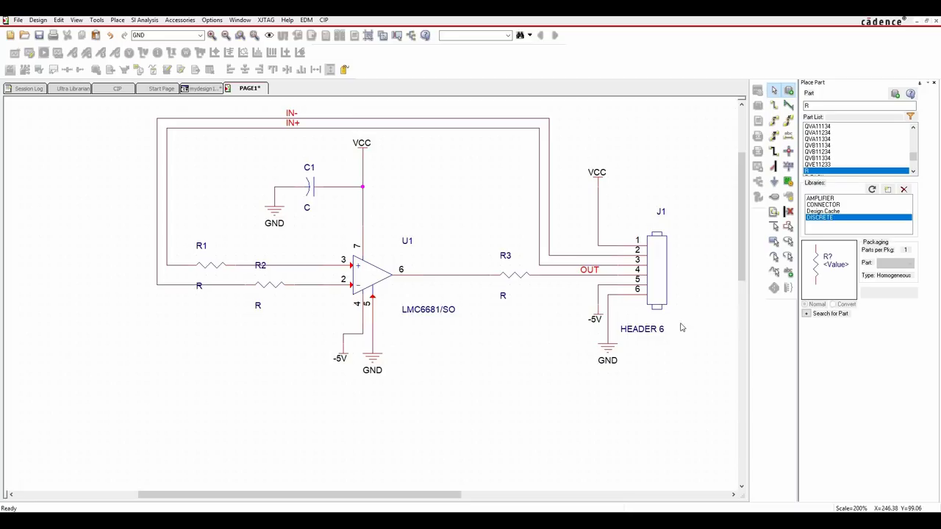
Step: Set the values of resistors R3, R2 and R1 to 10K and capacitor C1 to 0.1uF
{"action": "double_click", "coordinate": [503, 295]}
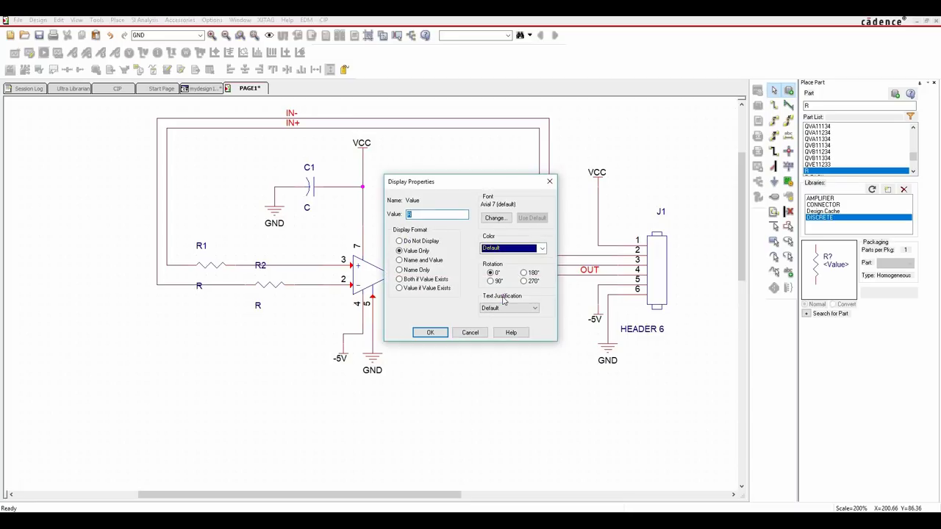
{"action": "key", "text": "Return"}
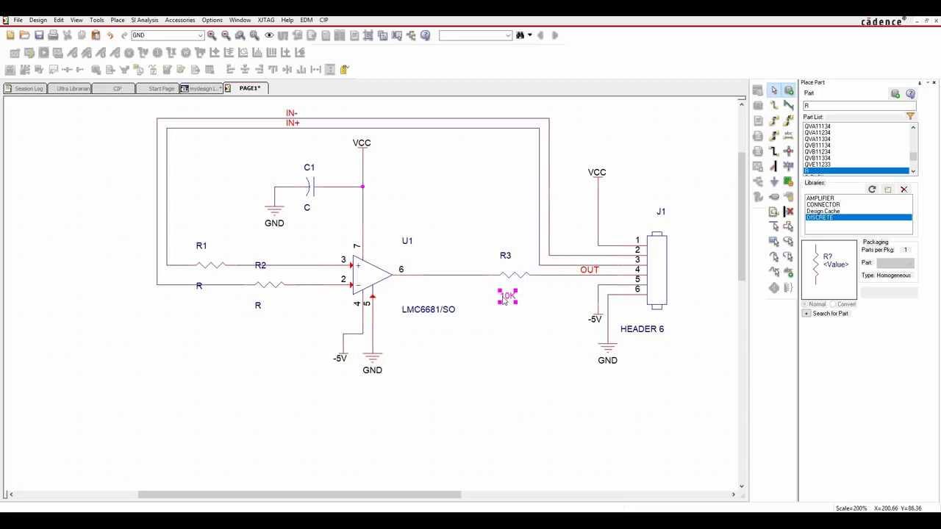
{"action": "double_click", "coordinate": [258, 306]}
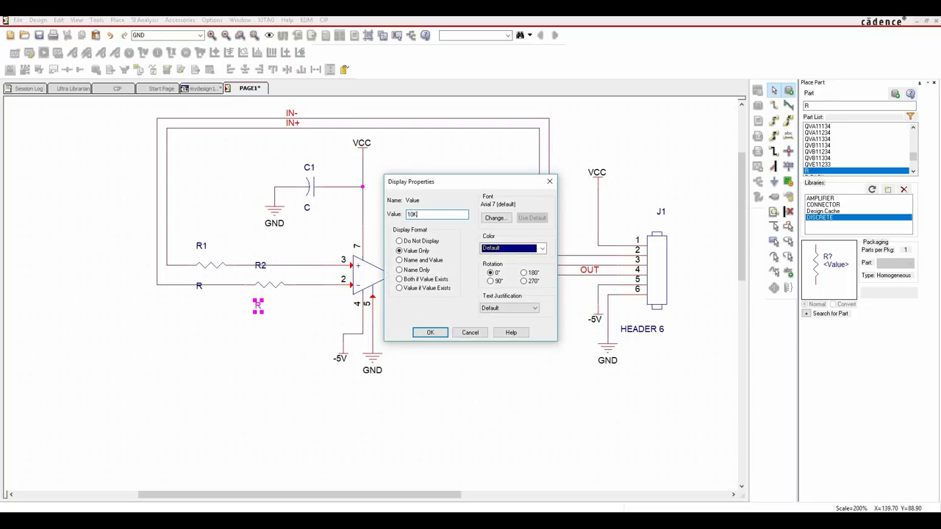
{"action": "key", "text": "Return"}
{"action": "double_click", "coordinate": [198, 288]}
{"action": "type", "text": "10K"}
{"action": "key", "text": "Return"}
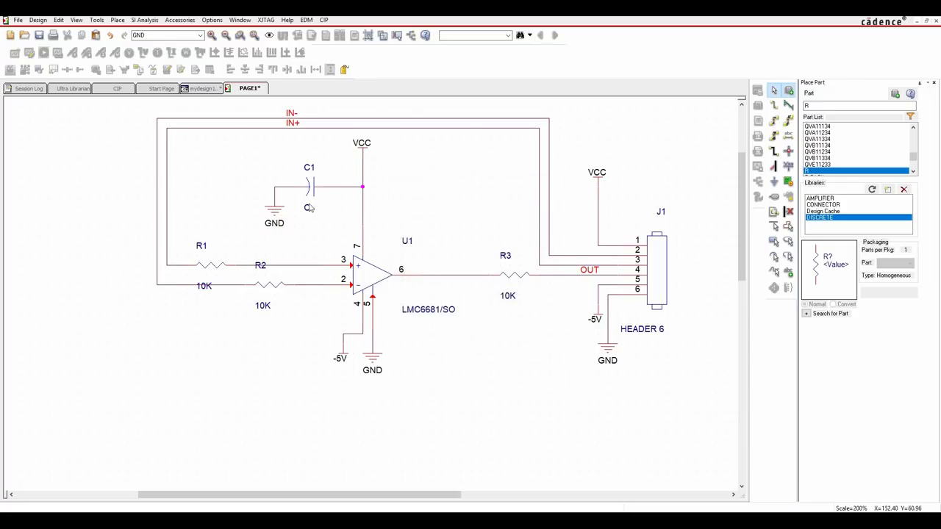
{"action": "double_click", "coordinate": [308, 210]}
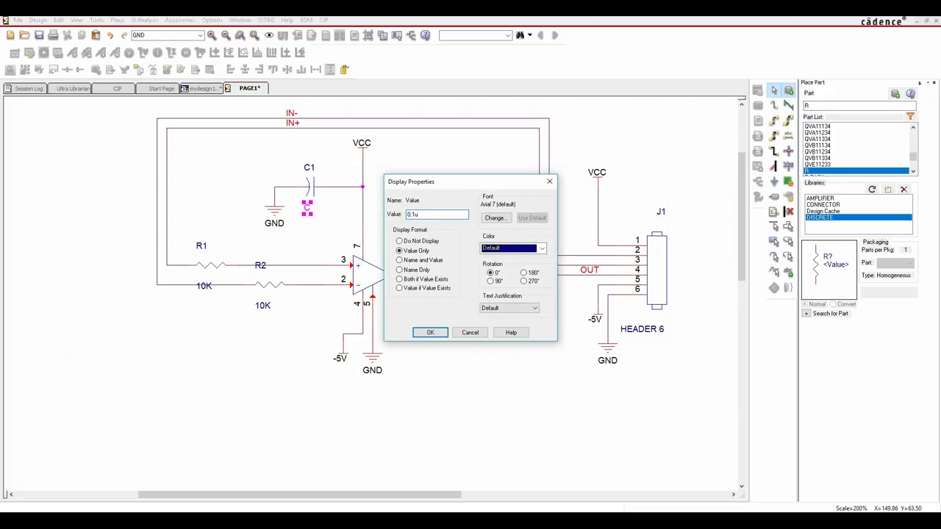
{"action": "key", "text": "Return"}
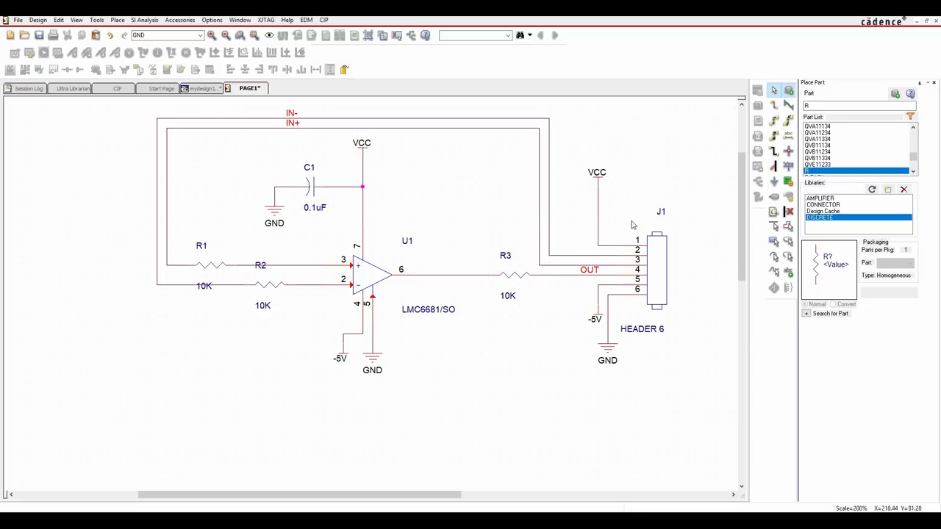
Step: Close the Place Part pane and save the schematic
{"action": "left_click", "coordinate": [932, 83]}
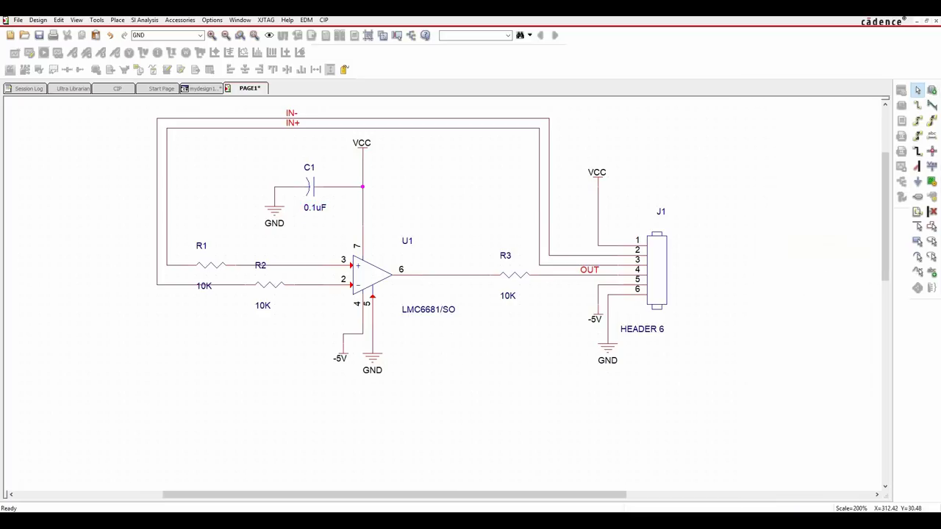
{"action": "left_click", "coordinate": [39, 36]}
Step: Select the whole op-amp circuit on the schematic page and open its properties for editing
{"action": "left_click_drag", "start_coordinate": [98, 391], "coordinate": [746, 120]}
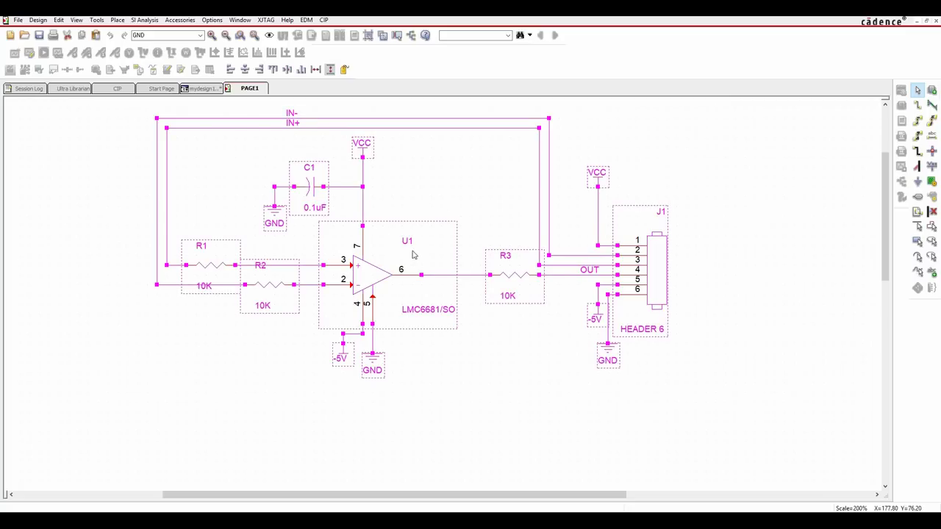
{"action": "right_click", "coordinate": [362, 272]}
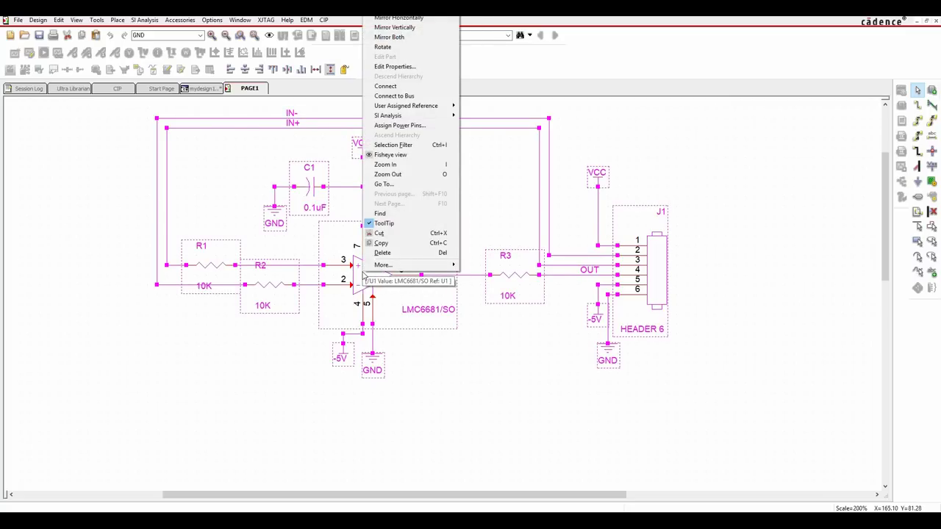
{"action": "left_click", "coordinate": [412, 67]}
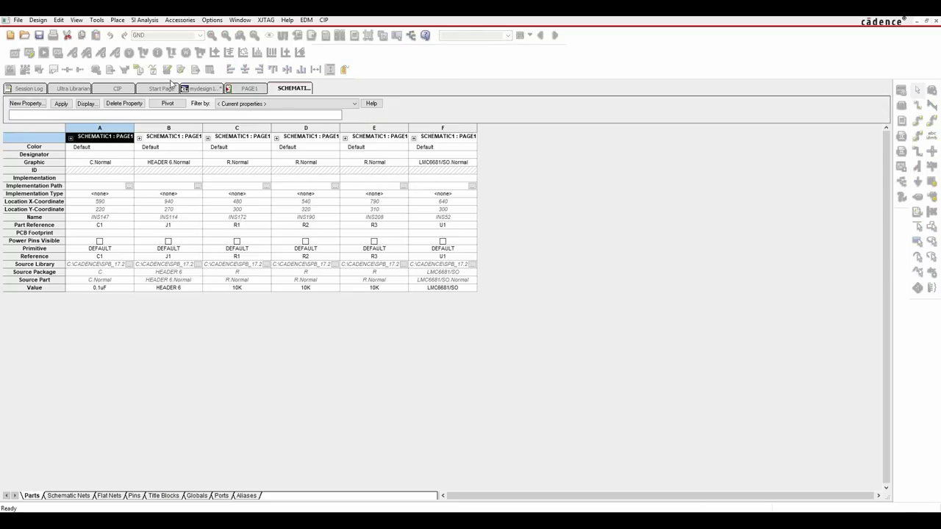
Step: Review the circuit's schematic net, flat net, pin and title block properties, and return to the part properties
{"action": "left_click", "coordinate": [66, 495]}
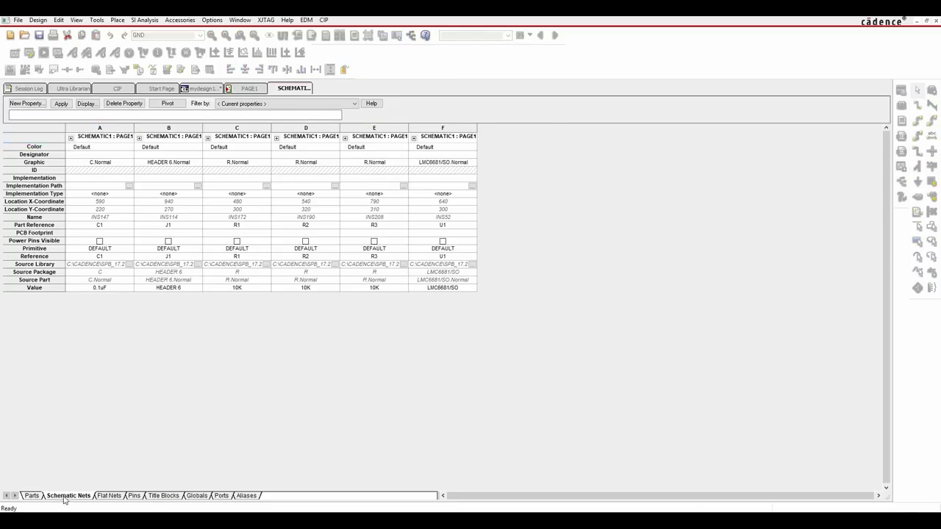
{"action": "left_click", "coordinate": [108, 496]}
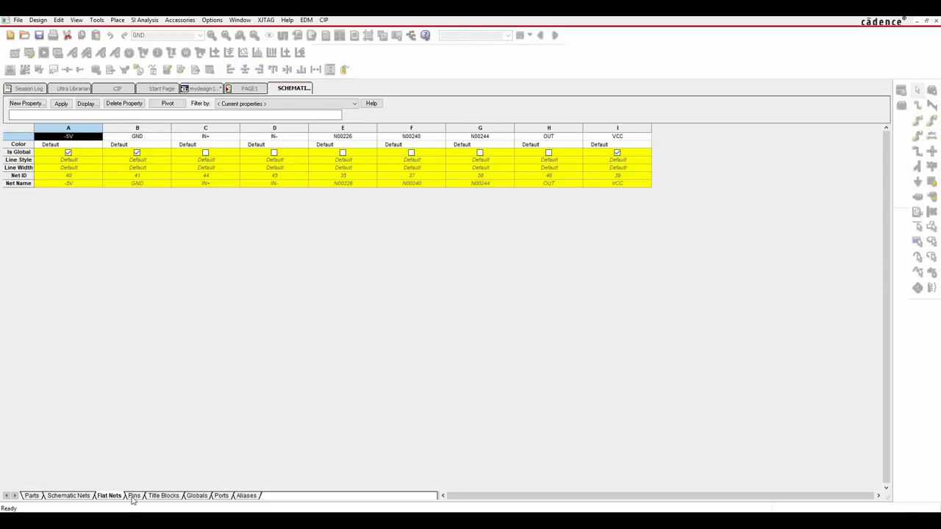
{"action": "left_click", "coordinate": [134, 496]}
{"action": "left_click", "coordinate": [162, 497]}
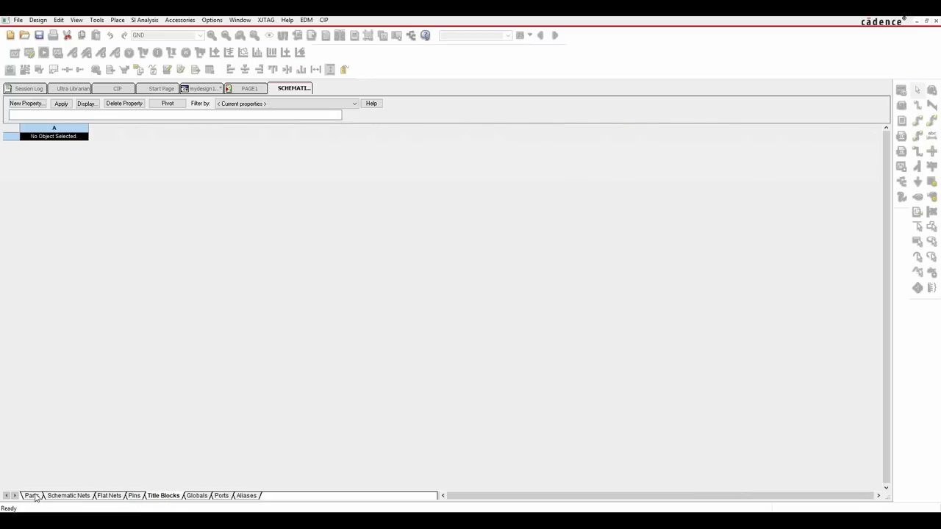
{"action": "left_click", "coordinate": [31, 495]}
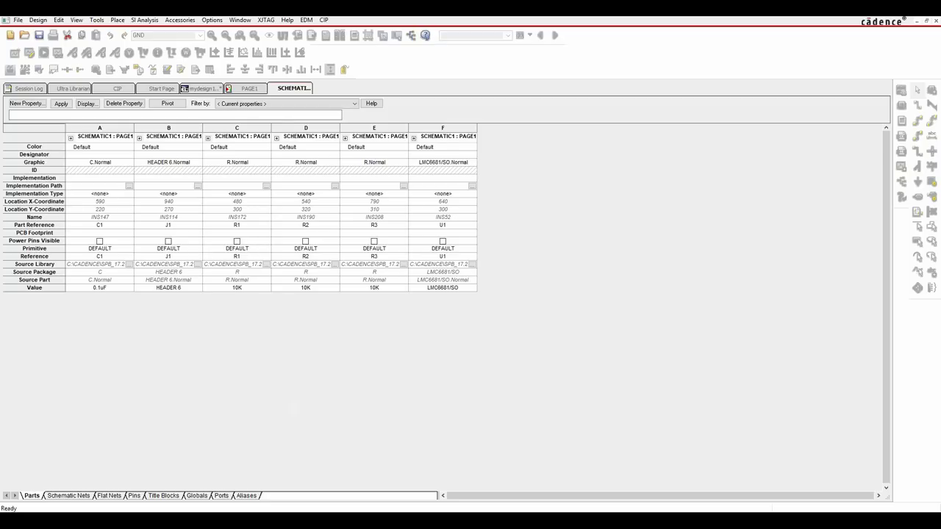
Step: Browse the pcb_lib symbols folder in File Explorer, and show the SPB172_Footprints PDF in a maximised Acrobat window
{"action": "left_click", "coordinate": [363, 478]}
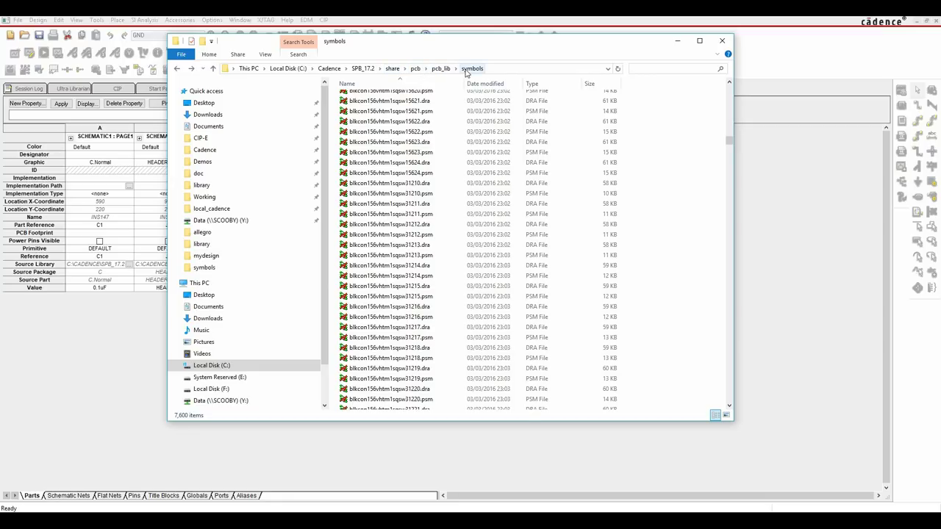
{"action": "left_click_drag", "start_coordinate": [733, 140], "coordinate": [749, 90]}
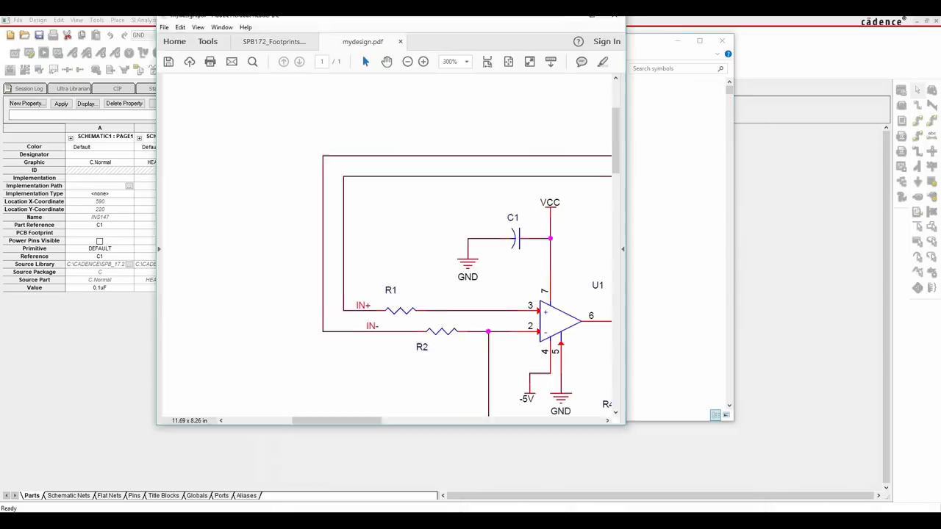
{"action": "left_click_drag", "start_coordinate": [401, 27], "coordinate": [357, 27]}
{"action": "left_click", "coordinate": [549, 23]}
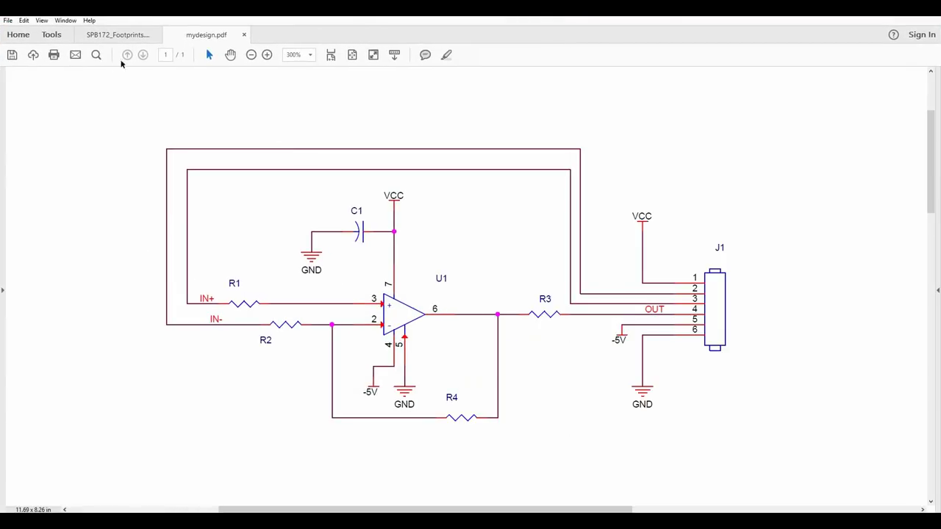
{"action": "left_click", "coordinate": [116, 35]}
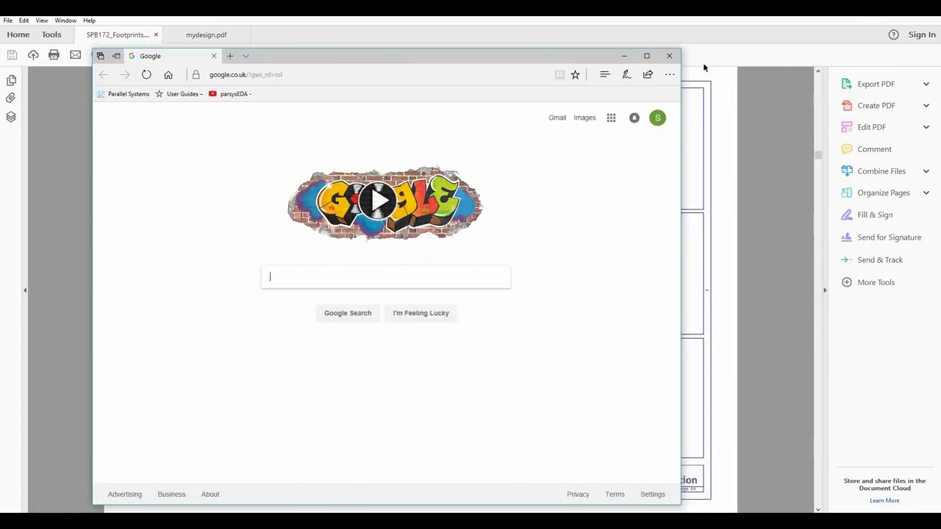
Step: Switch to the maximised Edge browser, go to orcad.co.uk and open the User Guides page linked in its footer
{"action": "left_click", "coordinate": [646, 55]}
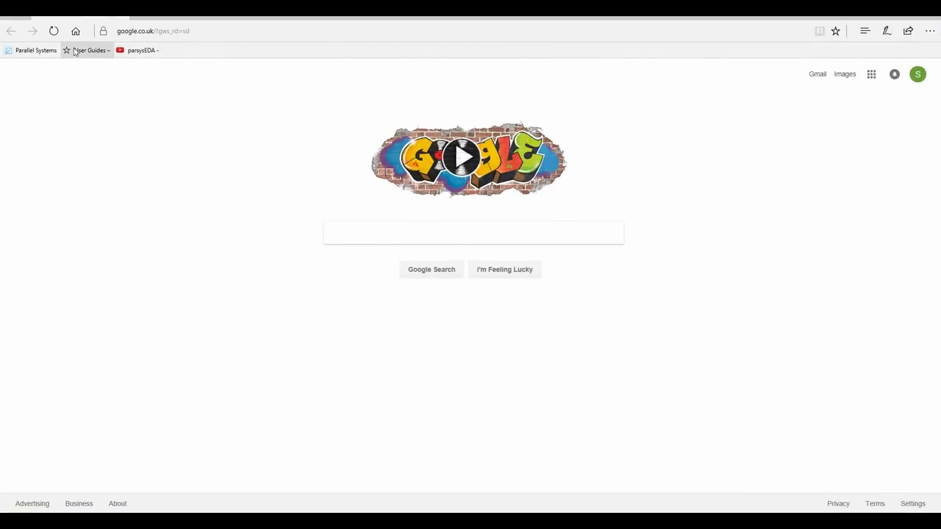
{"action": "left_click", "coordinate": [223, 29]}
{"action": "type", "text": "orcad"}
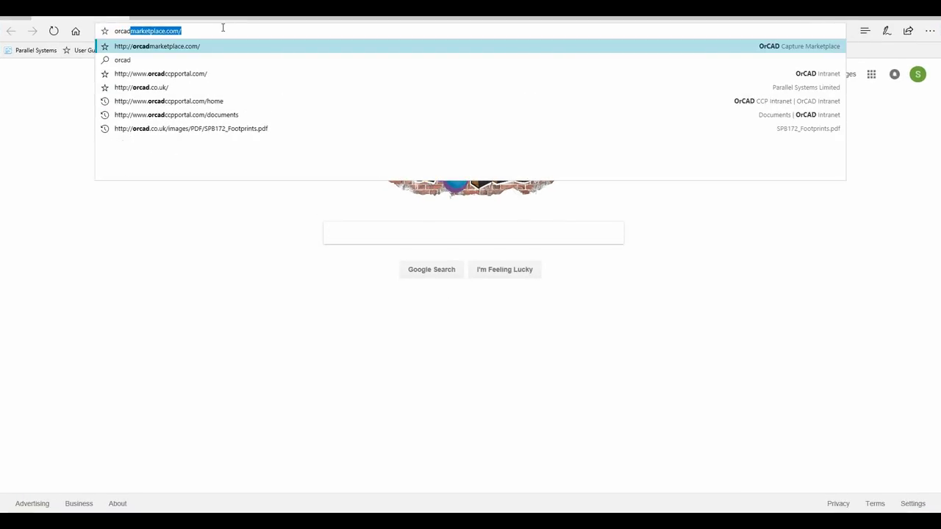
{"action": "type", "text": ".co.uk"}
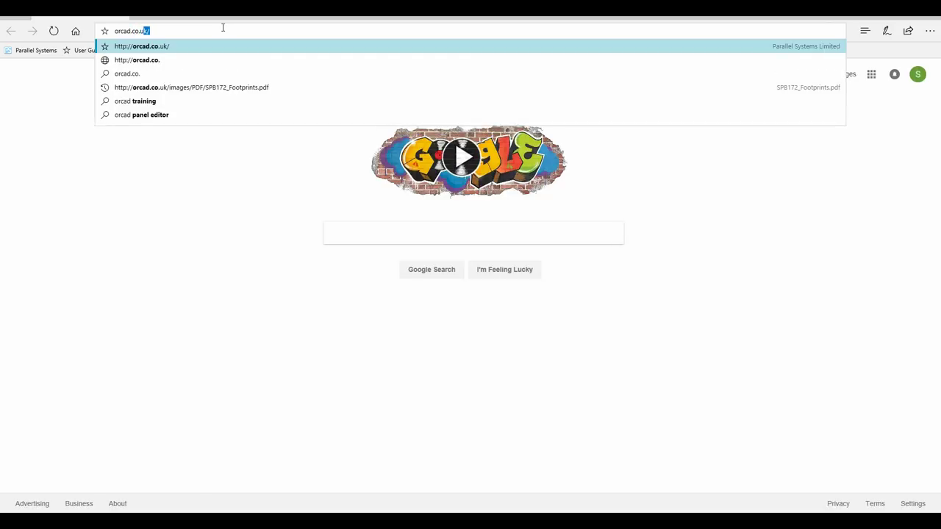
{"action": "key", "text": "Return"}
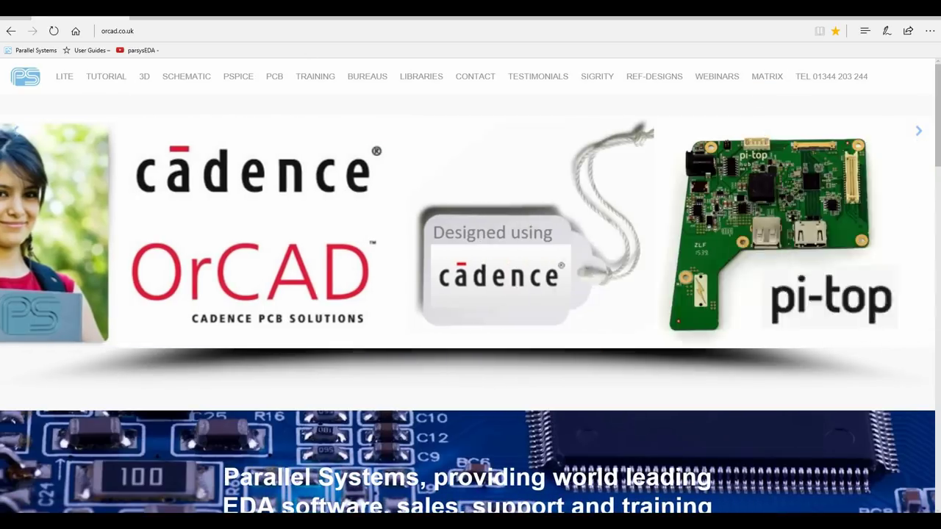
{"action": "scroll", "coordinate": [471, 294], "scroll_direction": "down", "scroll_amount": 15}
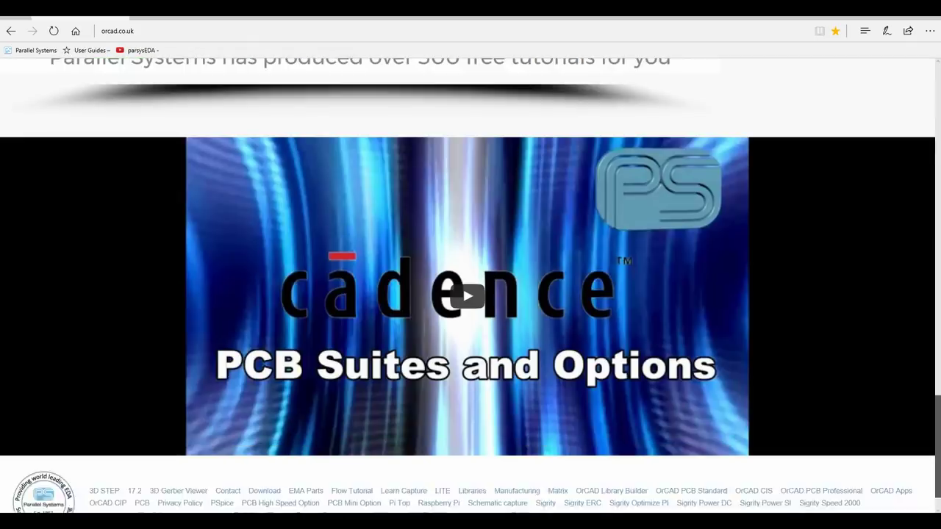
{"action": "scroll", "coordinate": [471, 294], "scroll_direction": "down", "scroll_amount": 1}
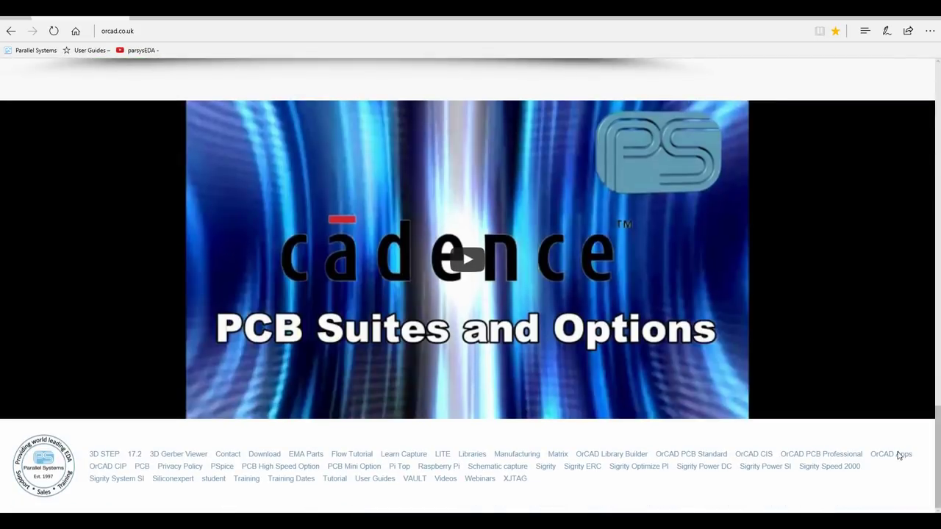
{"action": "left_click", "coordinate": [374, 479]}
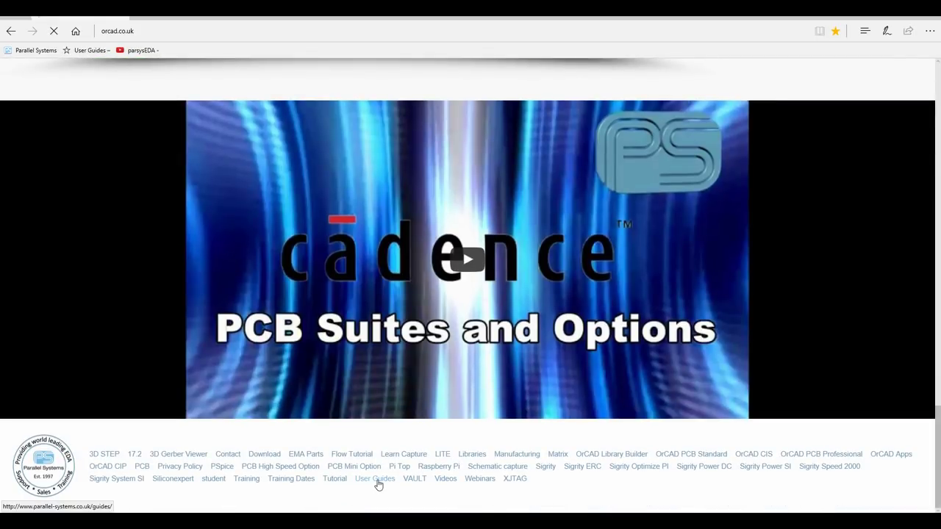
Step: Look through the list of user guides for the list of PCB footprints supplied with Cadence PCB Editor
{"action": "scroll", "coordinate": [403, 369], "scroll_direction": "down", "scroll_amount": 7}
{"action": "scroll", "coordinate": [403, 370], "scroll_direction": "down", "scroll_amount": 2}
{"action": "scroll", "coordinate": [434, 195], "scroll_direction": "up", "scroll_amount": 2}
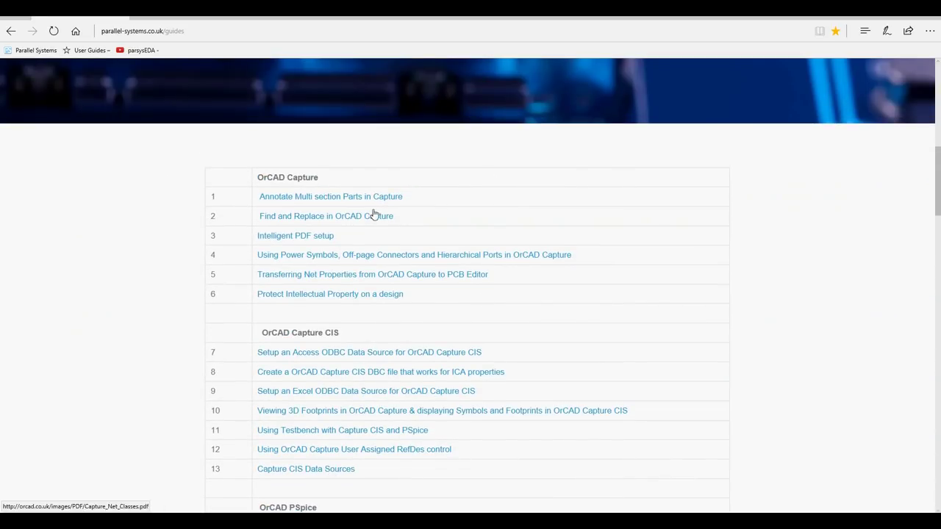
{"action": "scroll", "coordinate": [371, 330], "scroll_direction": "down", "scroll_amount": 5}
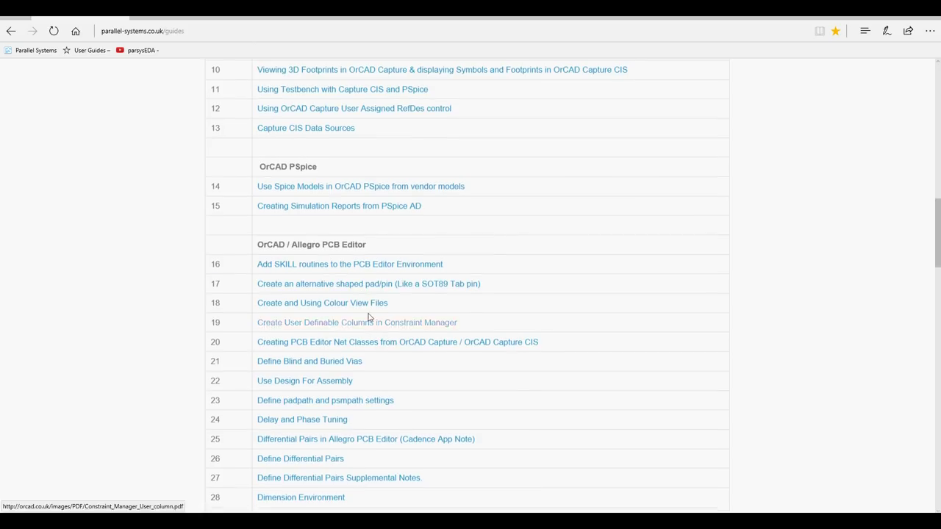
{"action": "scroll", "coordinate": [351, 139], "scroll_direction": "down", "scroll_amount": 6}
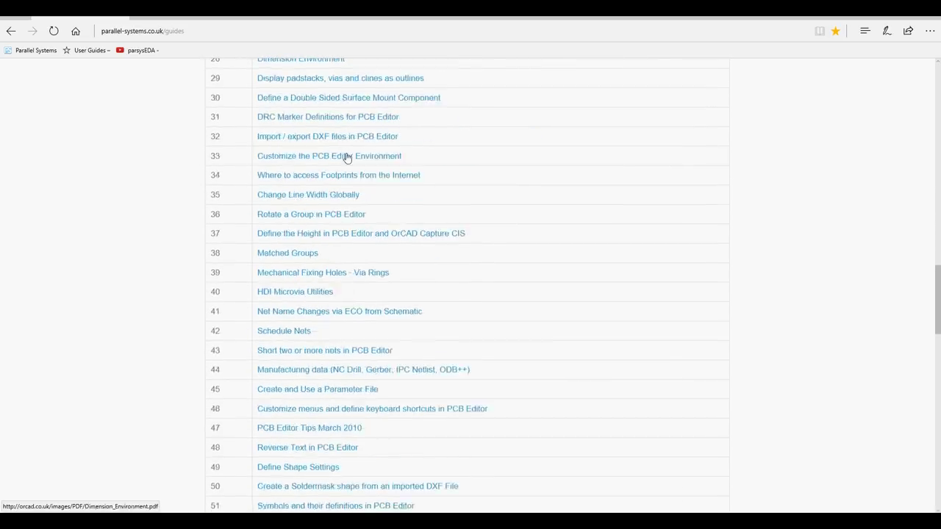
{"action": "scroll", "coordinate": [347, 158], "scroll_direction": "down", "scroll_amount": 10}
{"action": "scroll", "coordinate": [353, 166], "scroll_direction": "up", "scroll_amount": 6}
{"action": "scroll", "coordinate": [351, 260], "scroll_direction": "up", "scroll_amount": 5}
{"action": "scroll", "coordinate": [351, 261], "scroll_direction": "down", "scroll_amount": 5}
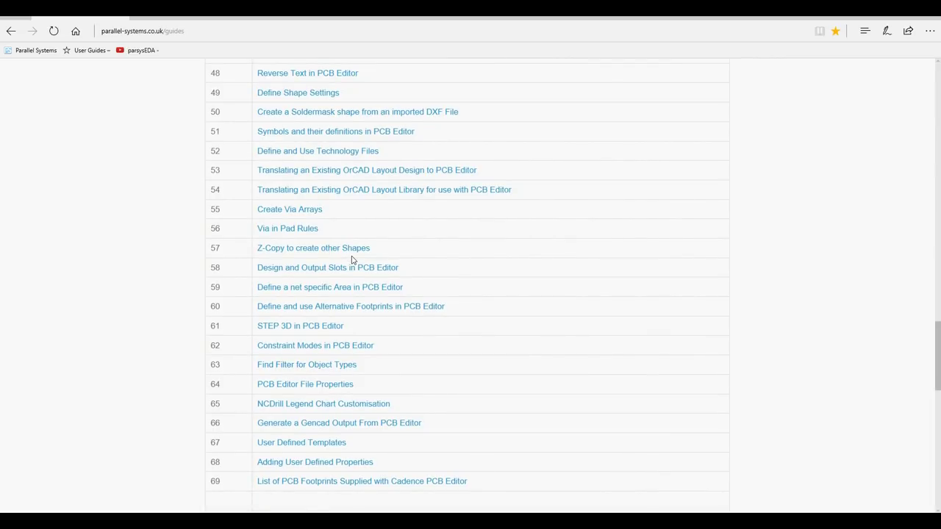
{"action": "scroll", "coordinate": [351, 260], "scroll_direction": "down", "scroll_amount": 5}
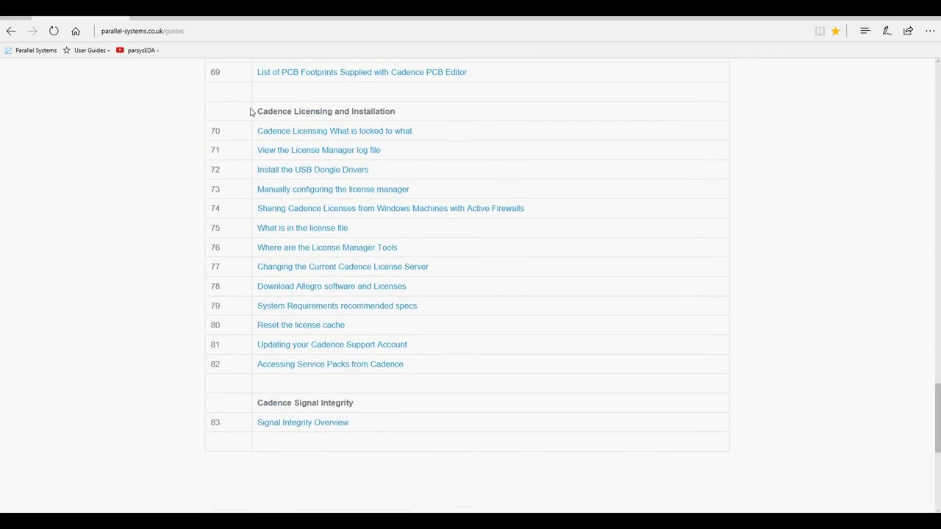
{"action": "scroll", "coordinate": [438, 368], "scroll_direction": "up", "scroll_amount": 5}
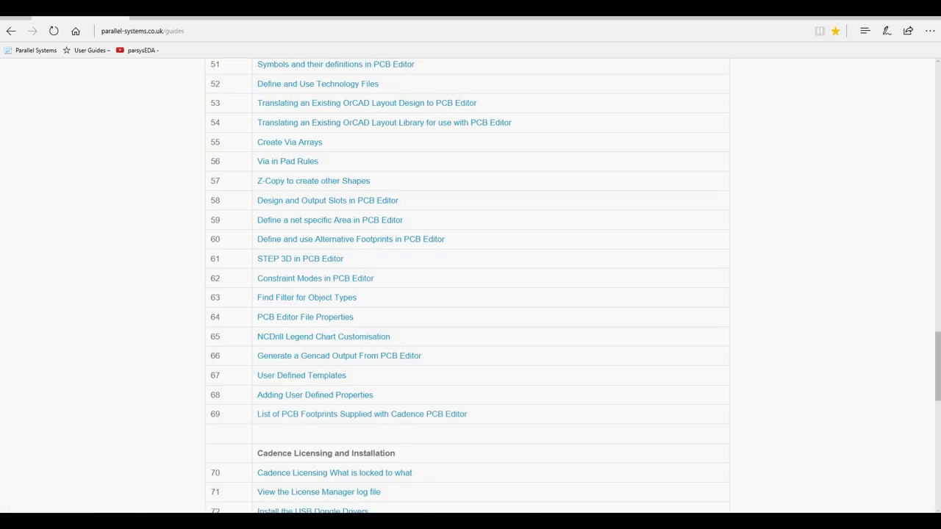
Step: Return to the SPB172_Footprints PDF and browse back from page 99 to the connector footprints on page 87
{"action": "left_click", "coordinate": [391, 481]}
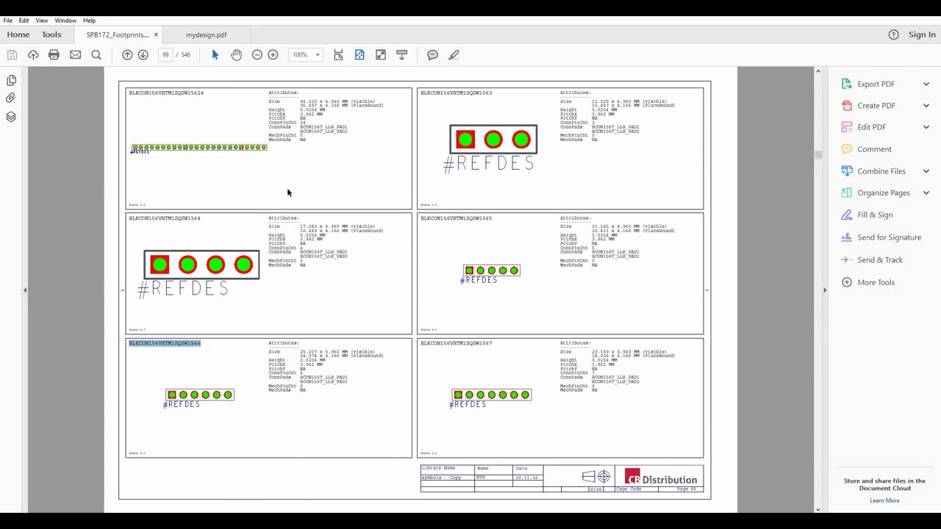
{"action": "scroll", "coordinate": [288, 193], "scroll_direction": "up", "scroll_amount": 11}
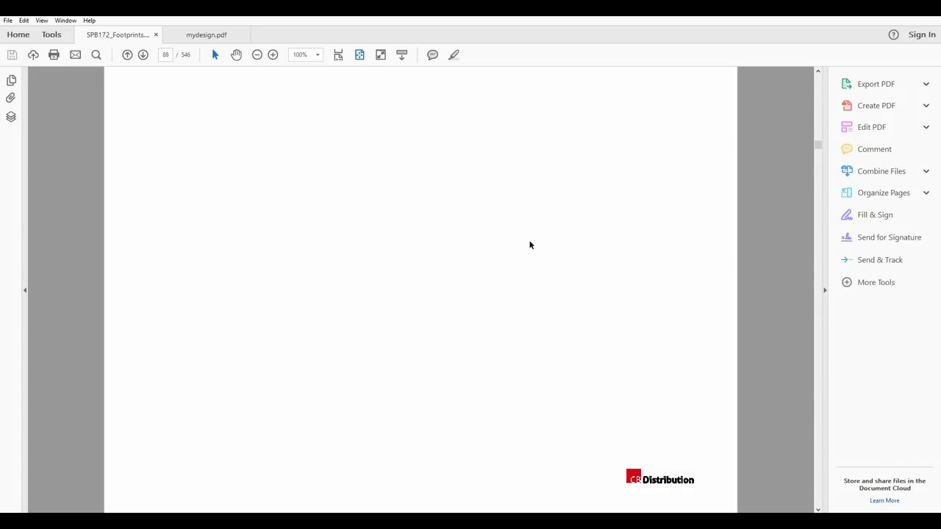
{"action": "scroll", "coordinate": [154, 70], "scroll_direction": "up", "scroll_amount": 1}
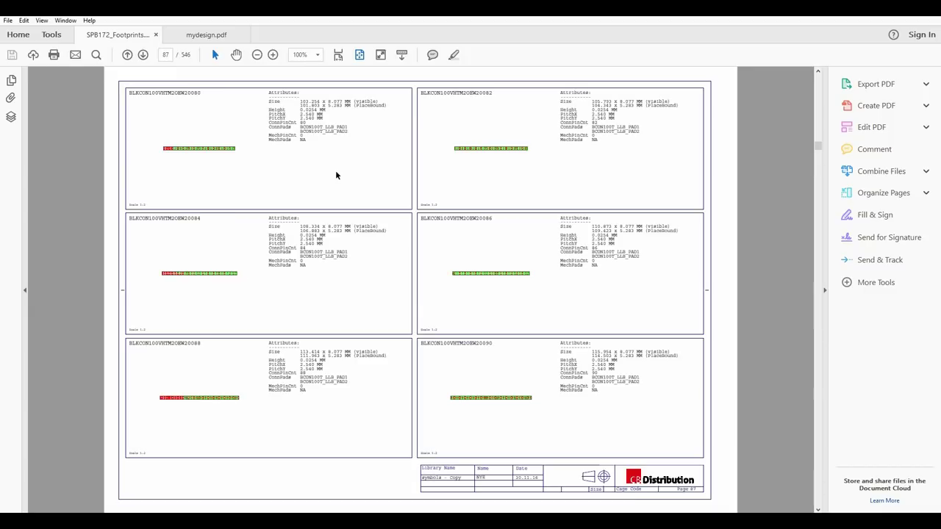
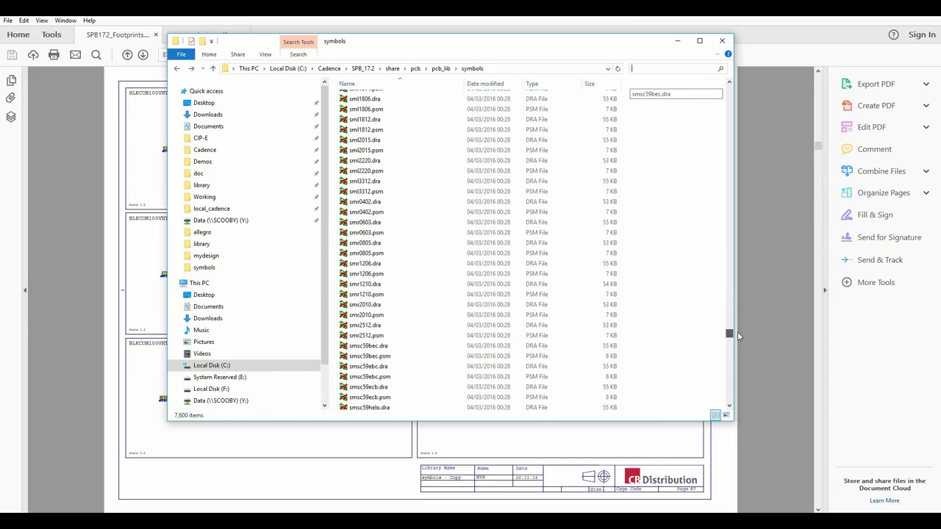
Step: Copy the footprint name smr0805 from the smr0805.psm file in the symbols folder, leaving the file name unchanged
{"action": "left_click", "coordinate": [361, 254]}
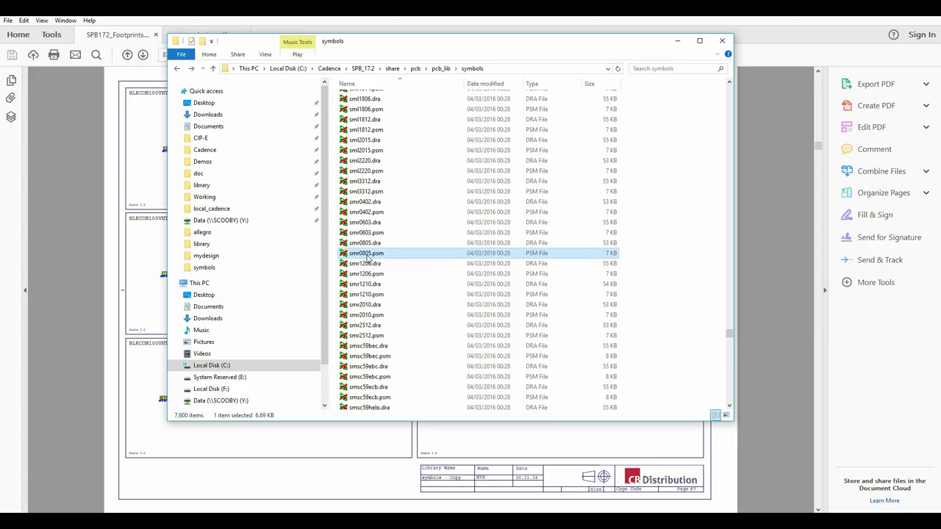
{"action": "left_click", "coordinate": [368, 254]}
{"action": "key", "text": "ctrl+c"}
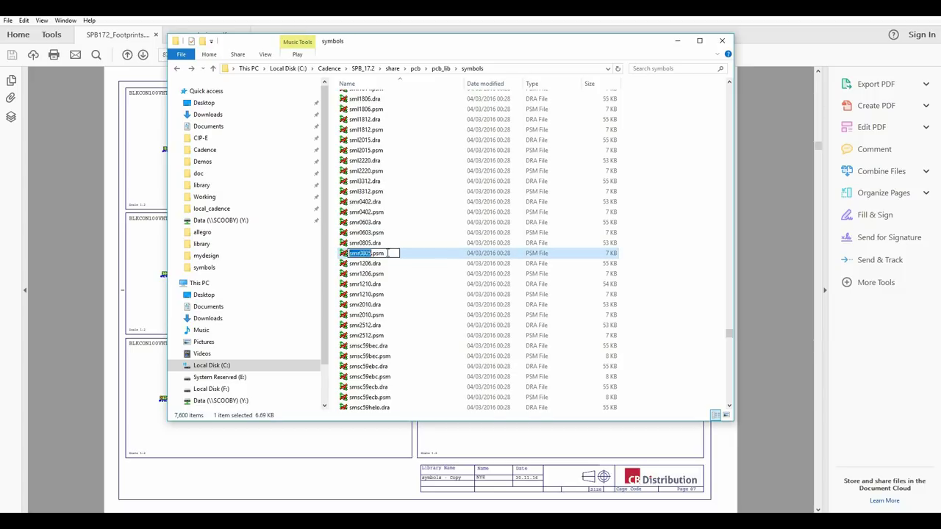
{"action": "key", "text": "Escape"}
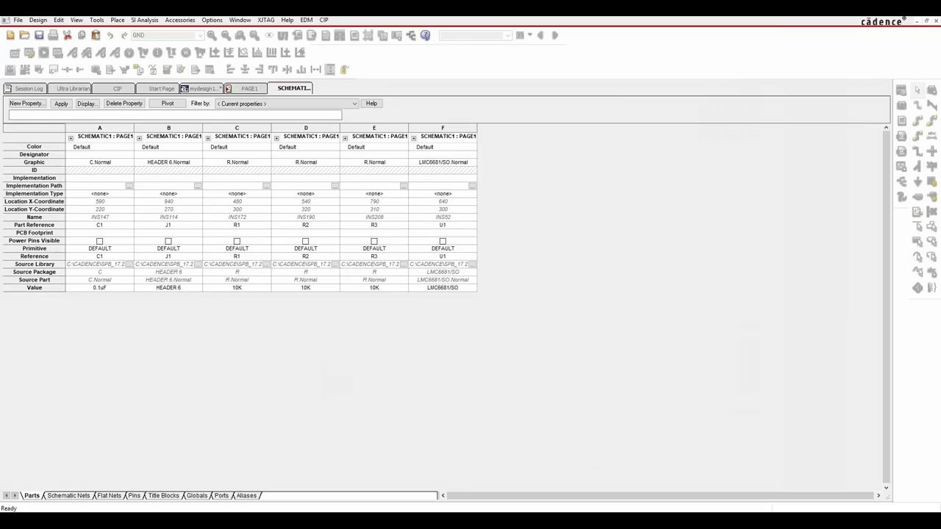
Step: Back in OrCAD Capture, paste smr0805 as the PCB footprint of resistors R1, R2 and R3
{"action": "left_click_drag", "start_coordinate": [239, 233], "coordinate": [428, 236]}
{"action": "left_click_drag", "start_coordinate": [305, 232], "coordinate": [365, 238]}
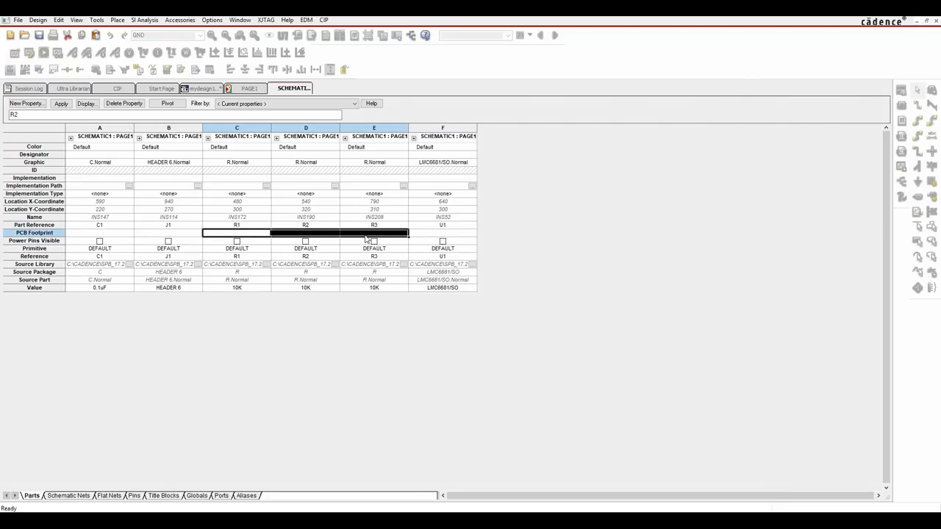
{"action": "key", "text": "ctrl+v"}
{"action": "left_click", "coordinate": [330, 234]}
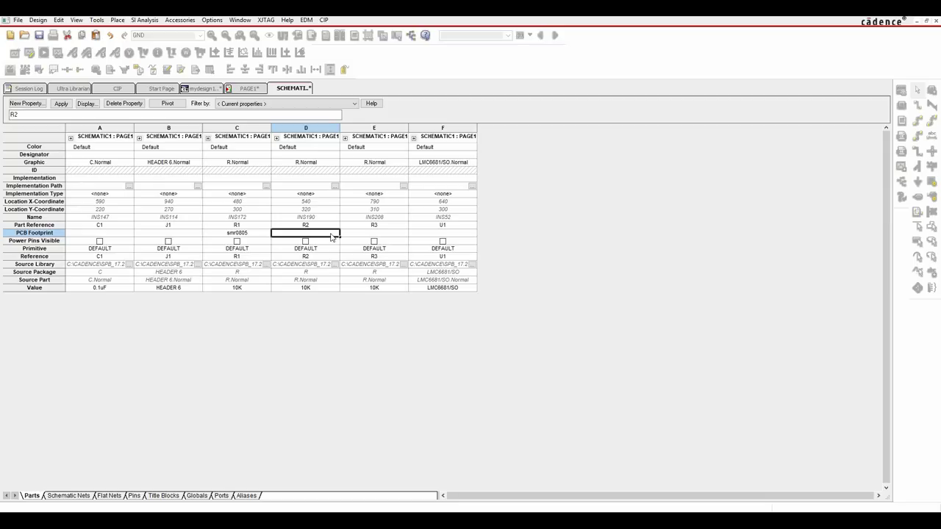
{"action": "key", "text": "ctrl+v"}
{"action": "left_click", "coordinate": [365, 234]}
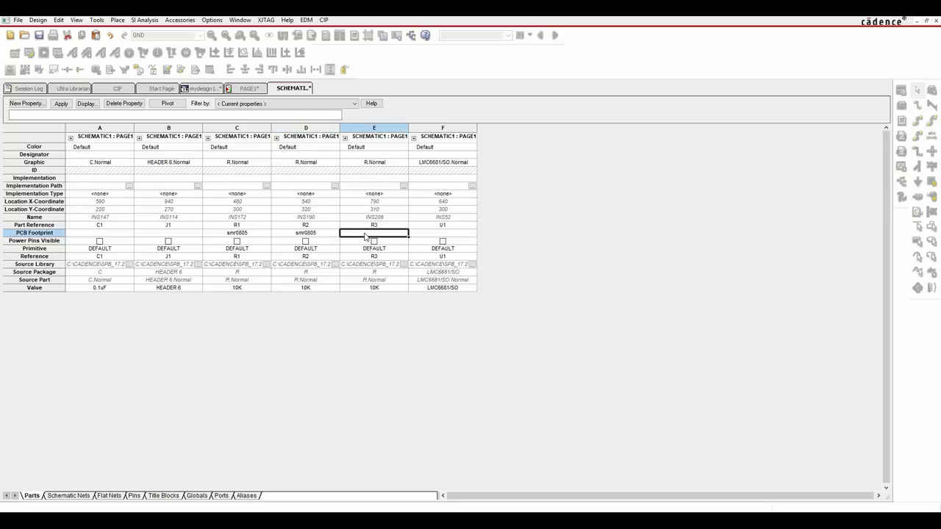
{"action": "key", "text": "ctrl+v"}
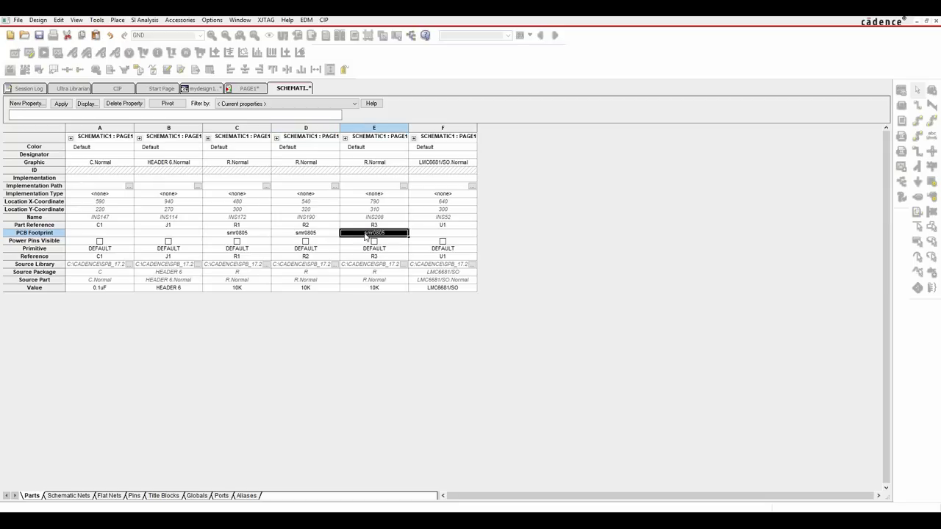
Step: Set the PCB footprint of capacitor C1 to smc0805
{"action": "left_click", "coordinate": [97, 234]}
{"action": "type", "text": "s"}
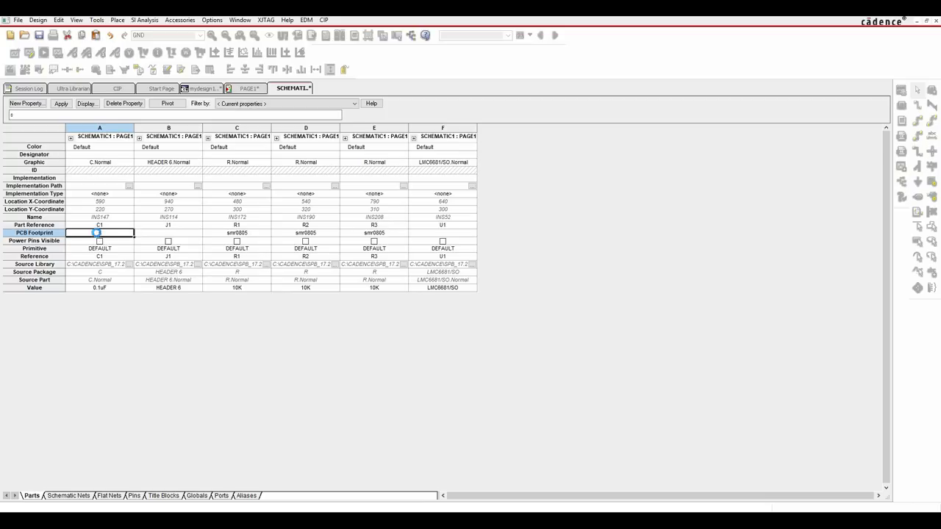
{"action": "type", "text": "mc0805"}
{"action": "key", "text": "Tab"}
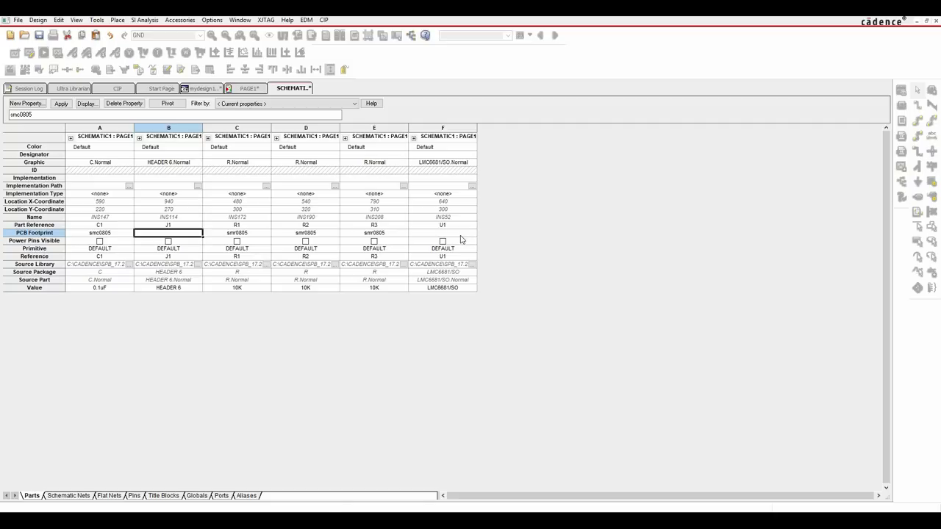
Step: Switch to the SPB172_Footprints PDF and search it for the footprint name sog0508
{"action": "left_click", "coordinate": [420, 522]}
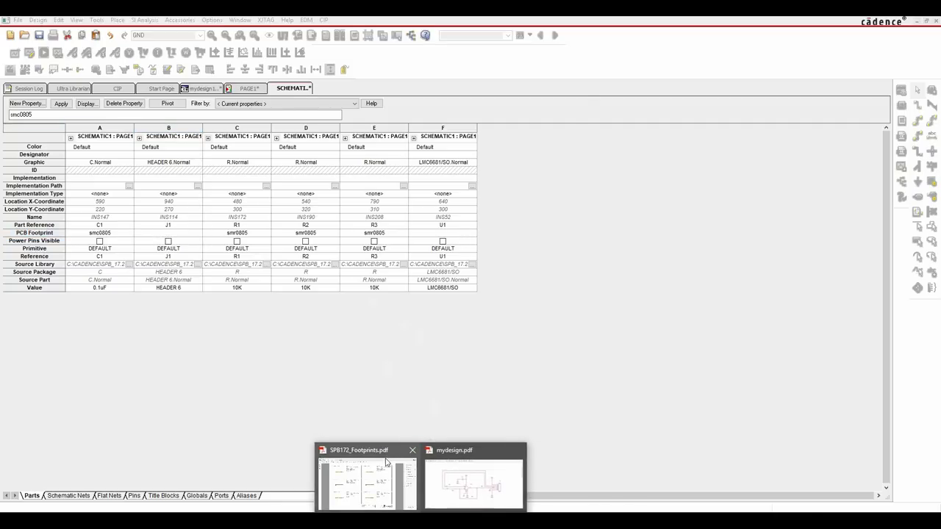
{"action": "left_click", "coordinate": [386, 462]}
{"action": "left_click_drag", "start_coordinate": [818, 150], "coordinate": [817, 276]}
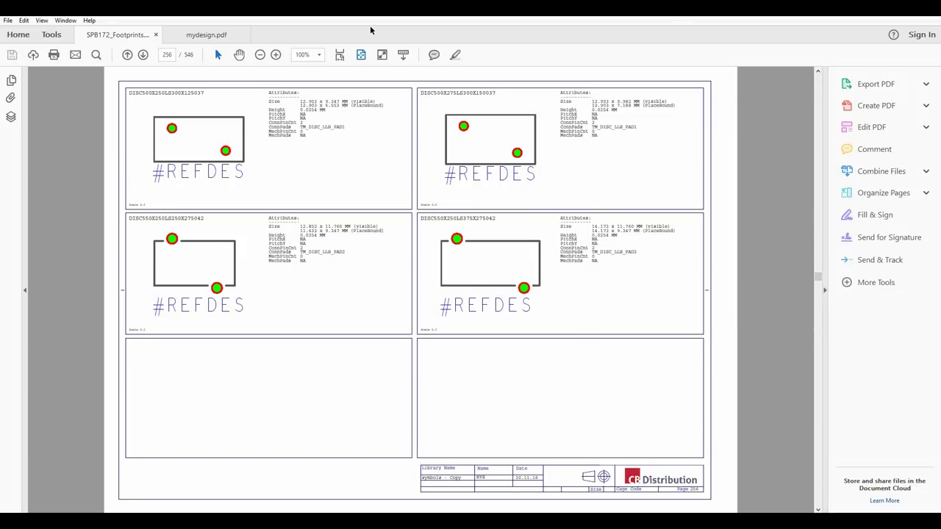
{"action": "key", "text": "ctrl+f"}
{"action": "type", "text": "s"}
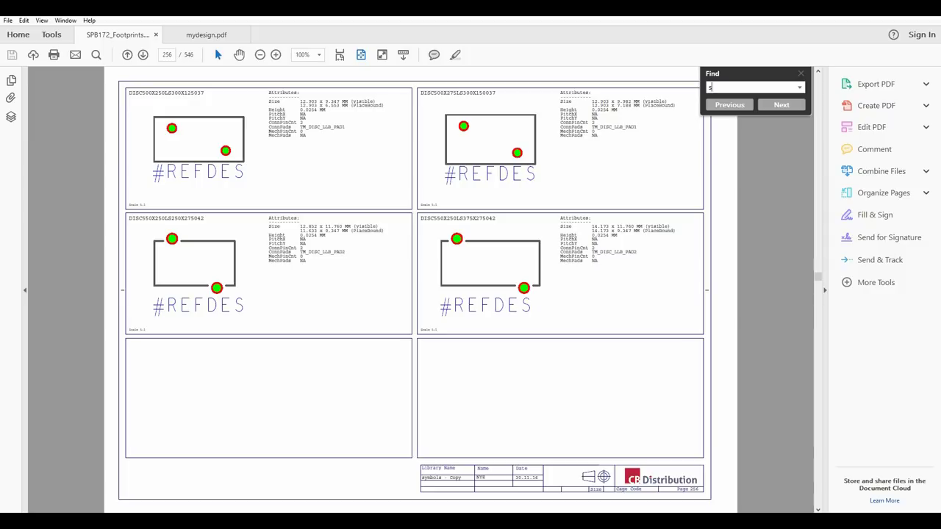
{"action": "type", "text": "og0508"}
{"action": "key", "text": "alt+Down"}
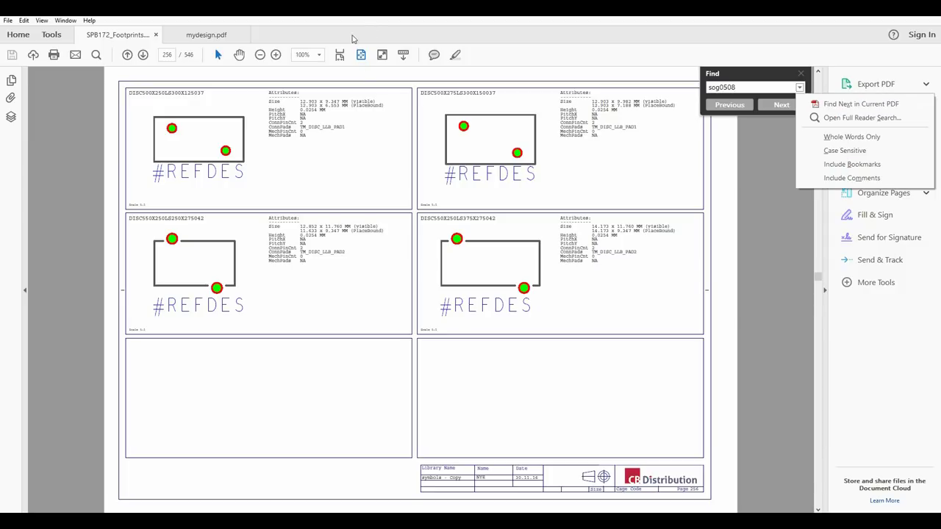
{"action": "left_click", "coordinate": [853, 104]}
Step: Copy the name soic8 from the soic8.dra file in the symbols folder and paste it as U1's PCB footprint in OrCAD Capture
{"action": "key", "text": "alt+Tab"}
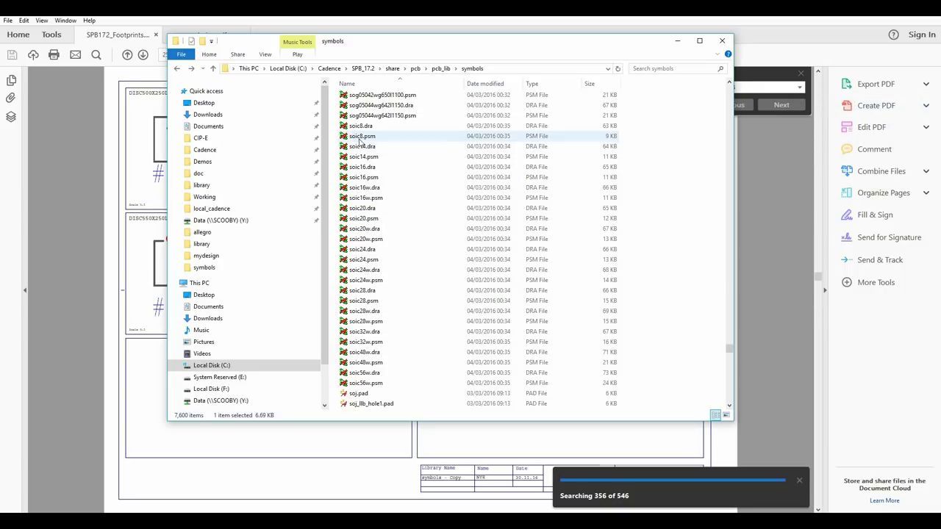
{"action": "left_click", "coordinate": [360, 127]}
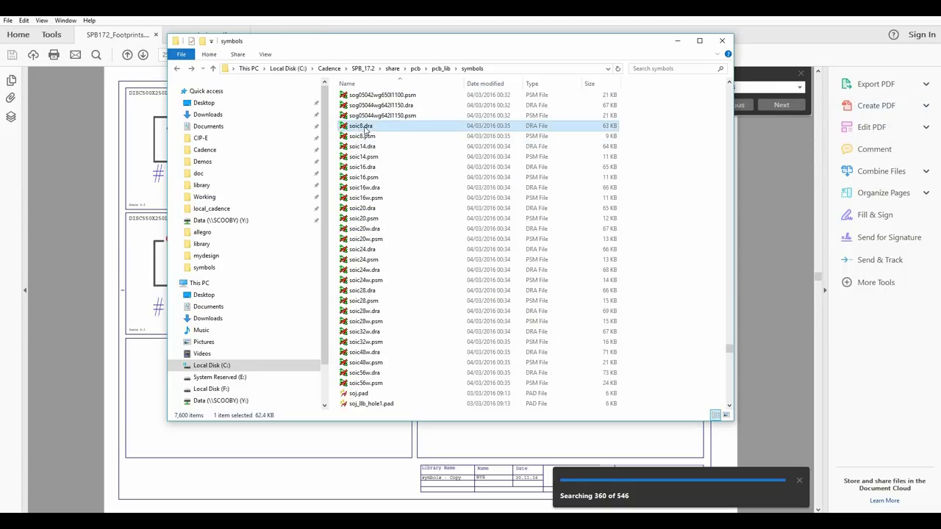
{"action": "left_click", "coordinate": [363, 128]}
{"action": "key", "text": "ctrl+c"}
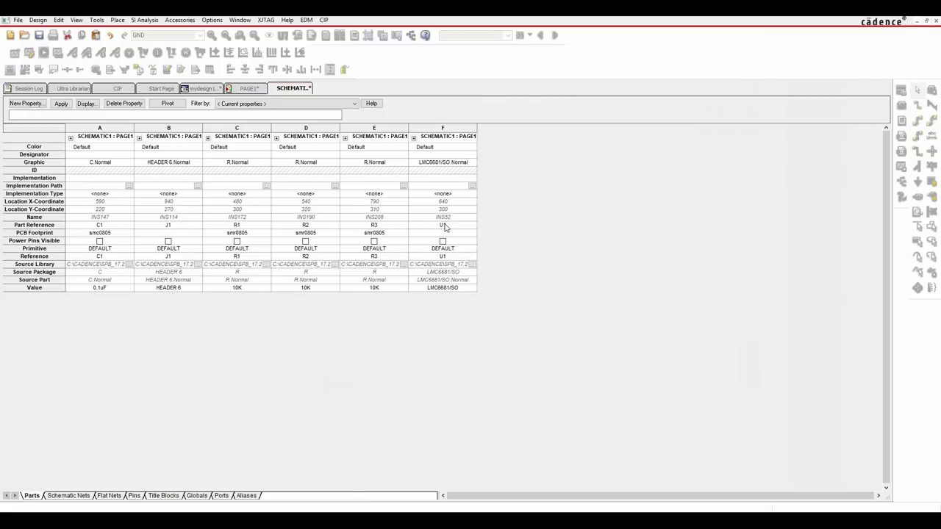
{"action": "left_click", "coordinate": [443, 233]}
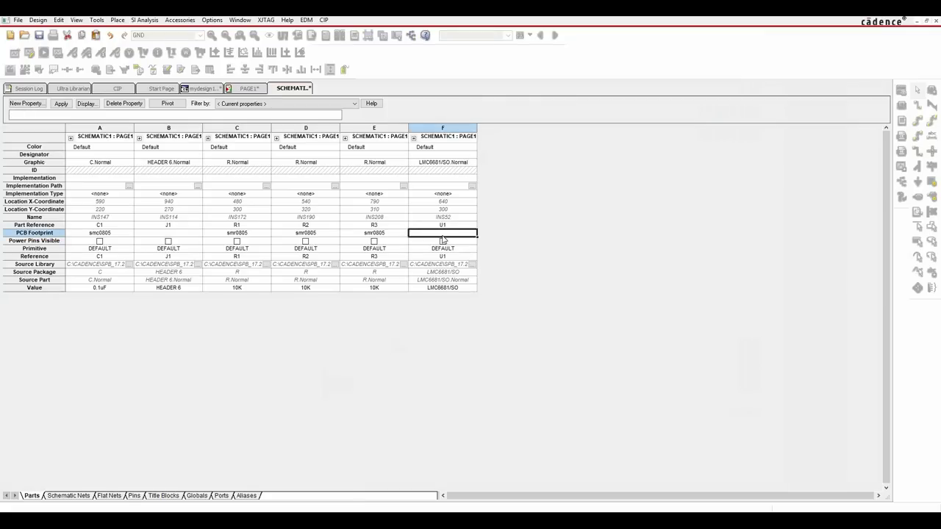
{"action": "key", "text": "ctrl+v"}
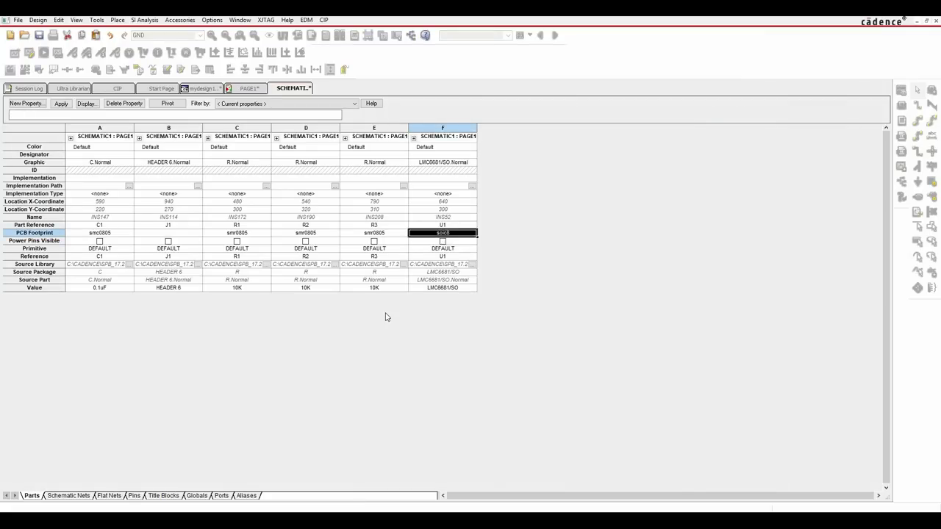
{"action": "key", "text": "Up"}
{"action": "key", "text": "Down"}
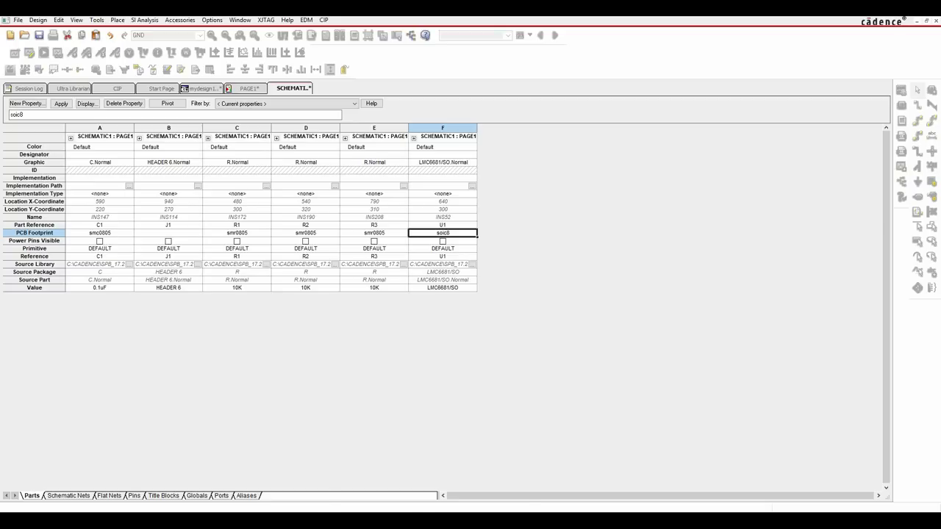
Step: Return to the SPB172_Footprints PDF, cancel the search and browse back to the six-pin connector footprint on page 99
{"action": "left_click", "coordinate": [360, 477]}
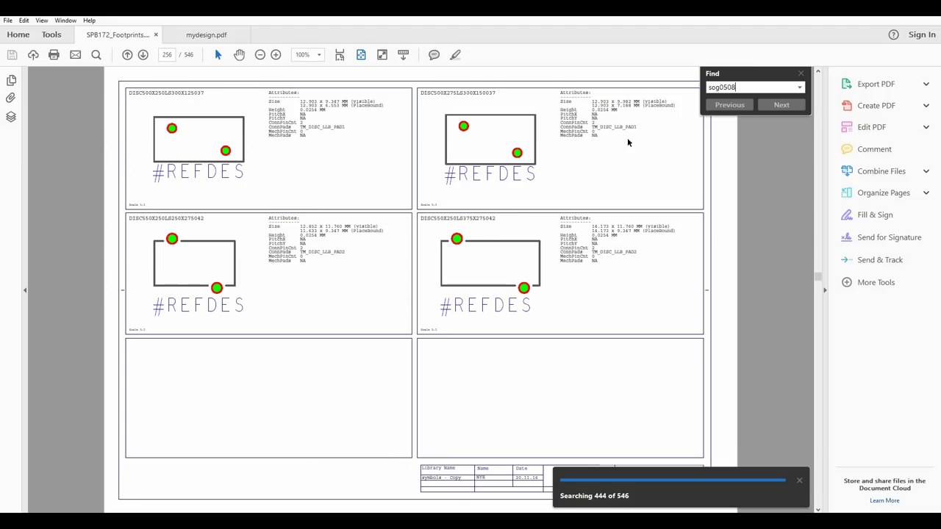
{"action": "left_click", "coordinate": [802, 75]}
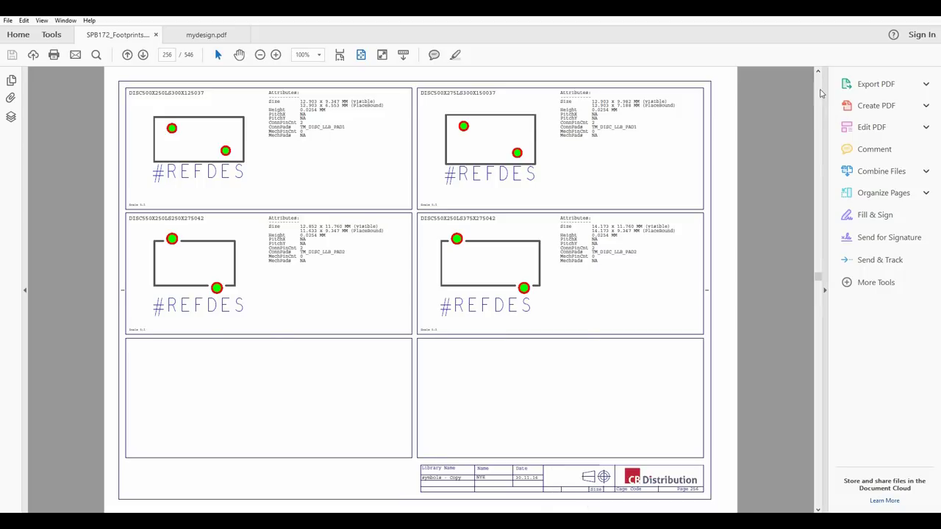
{"action": "scroll", "coordinate": [818, 89], "scroll_direction": "up", "scroll_amount": 3}
{"action": "scroll", "coordinate": [818, 89], "scroll_direction": "up", "scroll_amount": 2}
{"action": "left_click_drag", "start_coordinate": [818, 274], "coordinate": [827, 162]}
{"action": "scroll", "coordinate": [257, 261], "scroll_direction": "up", "scroll_amount": 5}
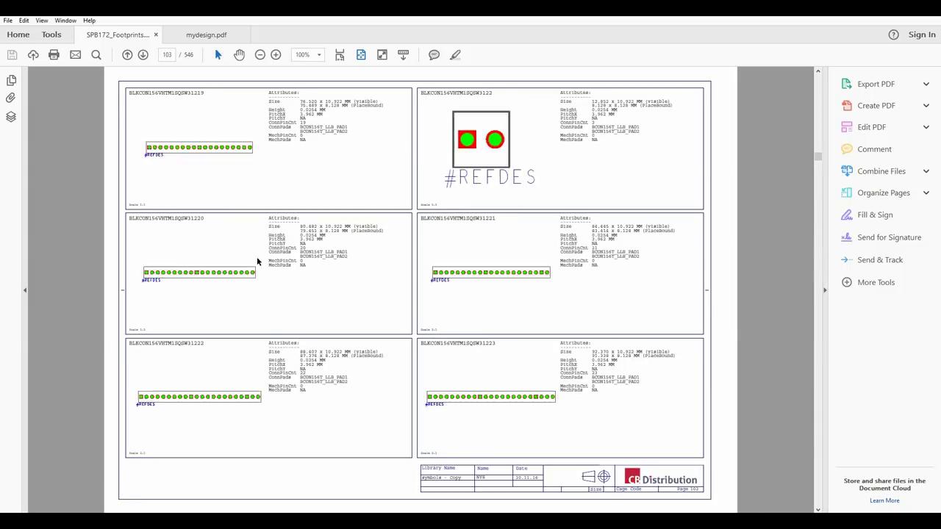
{"action": "scroll", "coordinate": [256, 261], "scroll_direction": "up", "scroll_amount": 1}
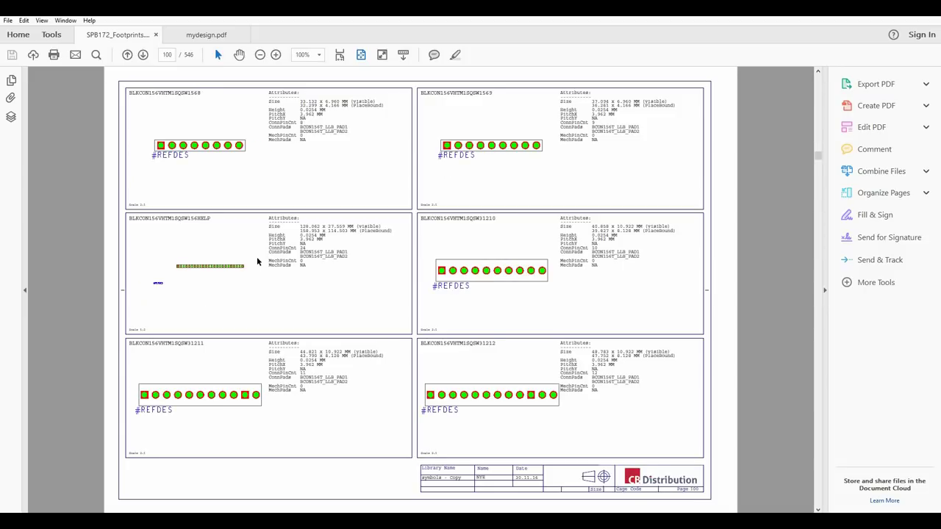
{"action": "scroll", "coordinate": [257, 261], "scroll_direction": "down", "scroll_amount": 1}
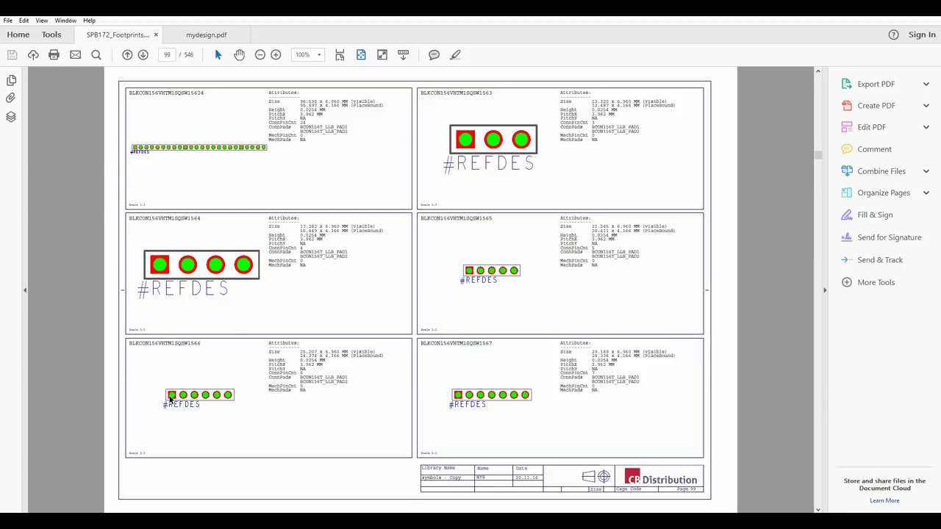
Step: Copy the footprint name BLKCON156VHTM1SQSW1566 from the PDF and paste it as header J1's PCB footprint in OrCAD Capture
{"action": "left_click_drag", "start_coordinate": [203, 343], "coordinate": [128, 344]}
{"action": "key", "text": "ctrl+c"}
{"action": "left_click", "coordinate": [191, 344]}
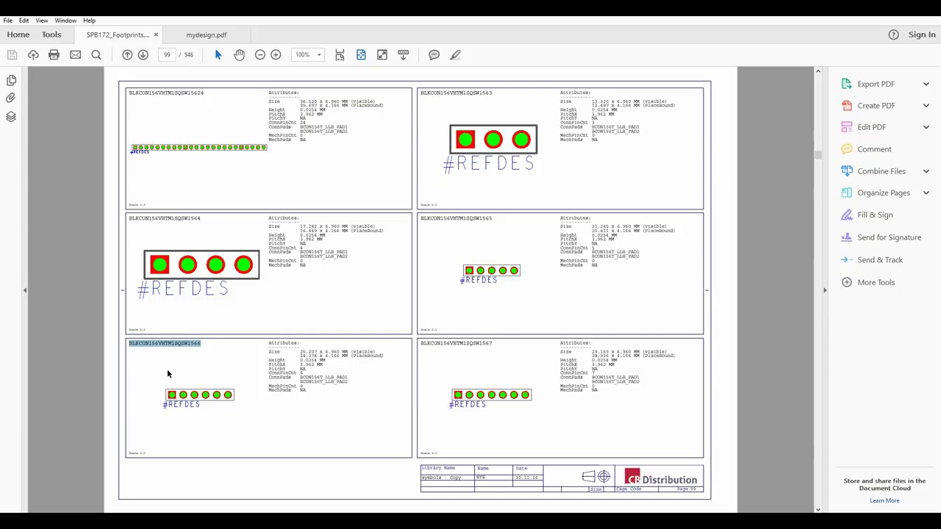
{"action": "key", "text": "alt+Tab"}
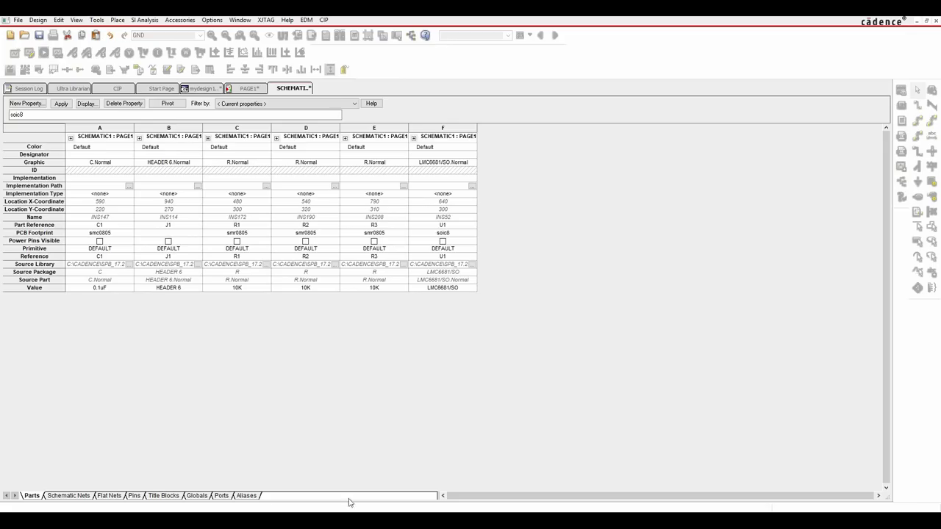
{"action": "left_click", "coordinate": [167, 233]}
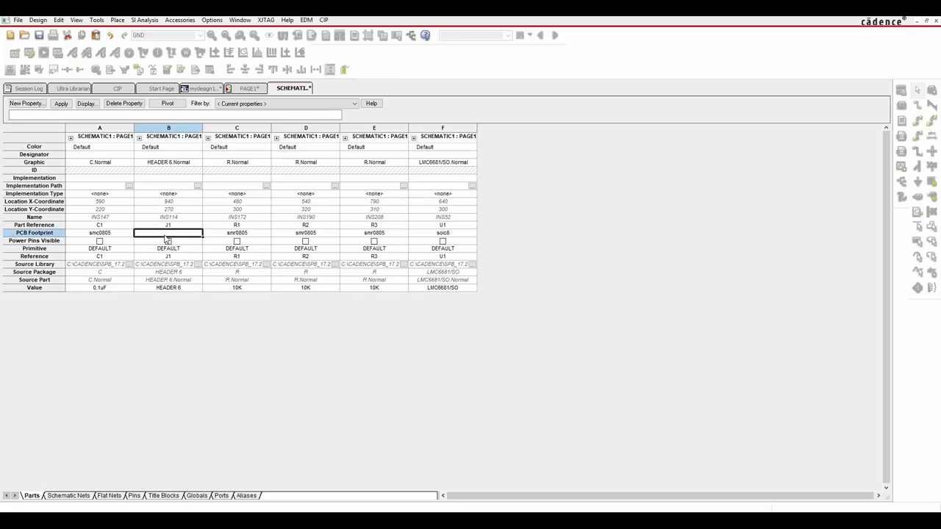
{"action": "key", "text": "ctrl+v"}
{"action": "left_click", "coordinate": [235, 287]}
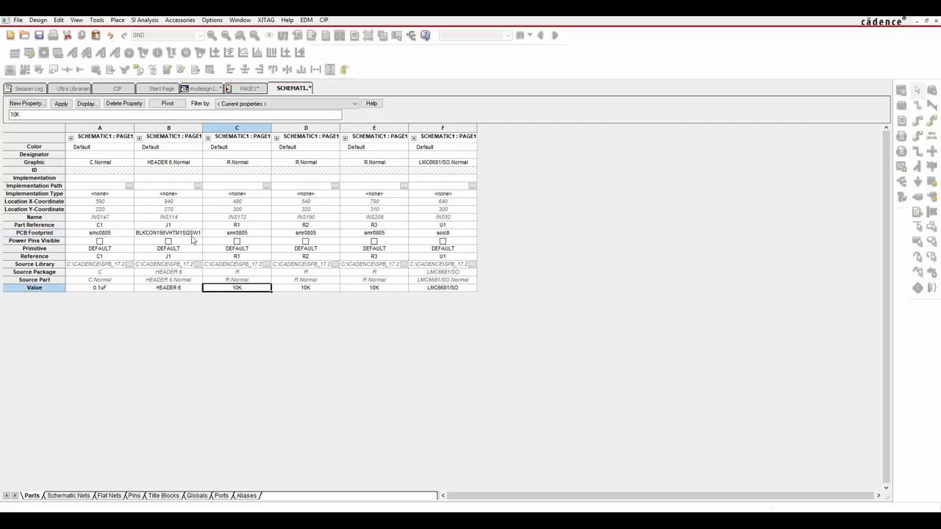
Step: Save the edited part properties and close the property editor
{"action": "right_click", "coordinate": [307, 90]}
{"action": "left_click", "coordinate": [328, 135]}
{"action": "right_click", "coordinate": [293, 91]}
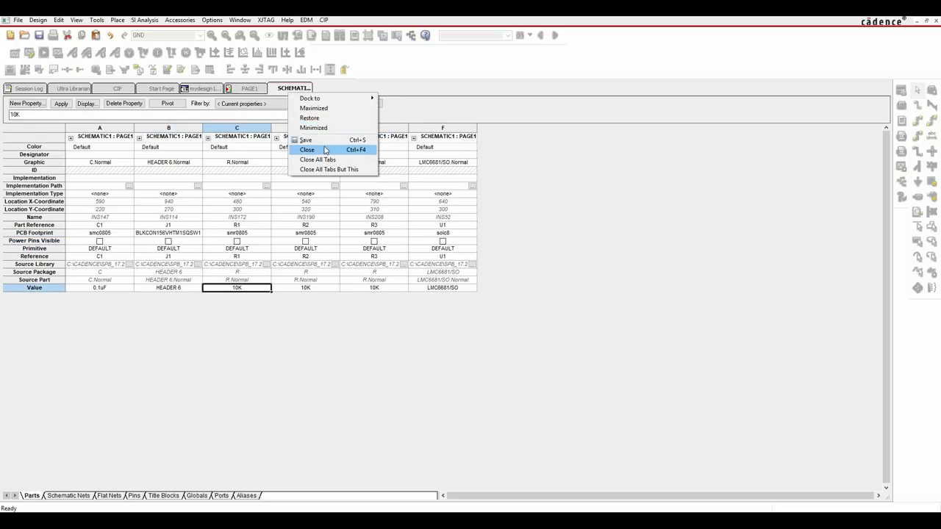
{"action": "left_click", "coordinate": [325, 150]}
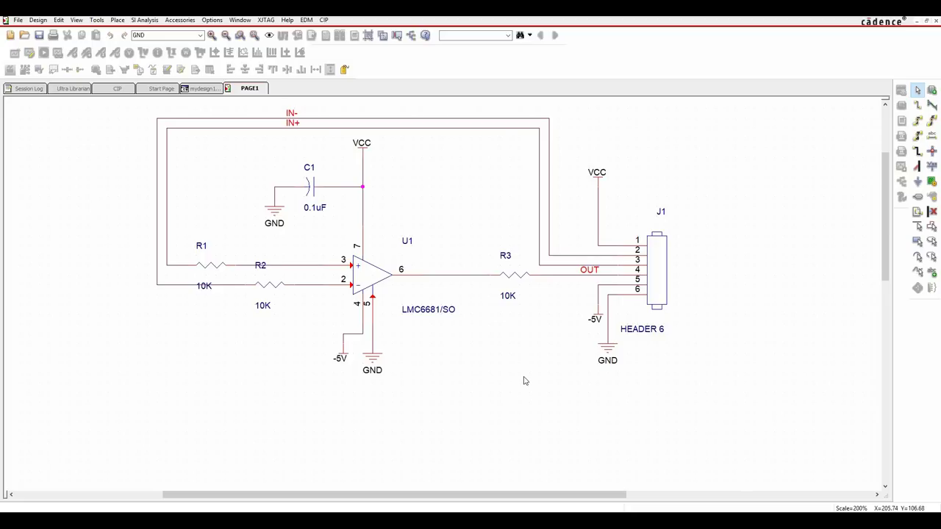
Step: Go to the project manager and save the mydesign1.dsn design
{"action": "left_click", "coordinate": [194, 90]}
{"action": "left_click", "coordinate": [58, 133]}
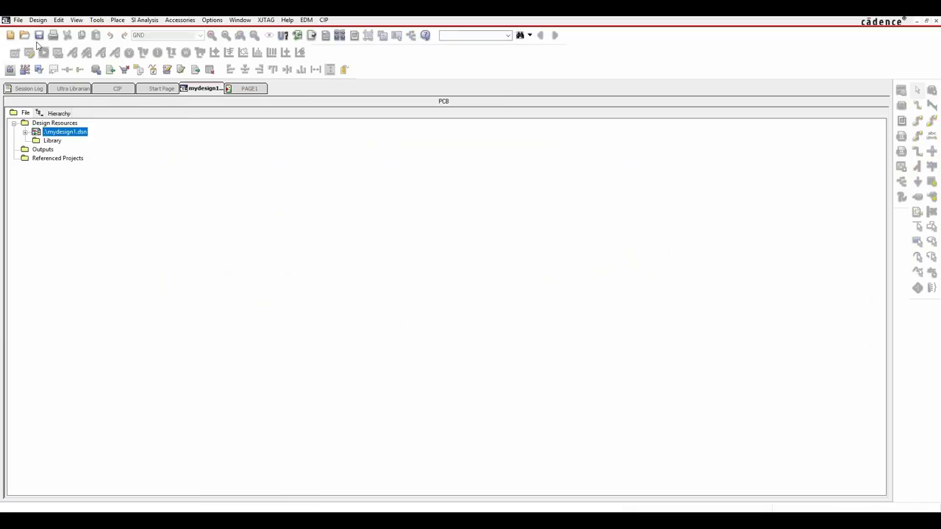
{"action": "left_click", "coordinate": [39, 37]}
Step: Create a PCB Editor netlist and board for mydesign1.dsn, set to open in OrCAD PCB Editor, and allow creation of the allegro directory
{"action": "left_click", "coordinate": [65, 131]}
{"action": "left_click", "coordinate": [96, 19]}
{"action": "left_click", "coordinate": [117, 85]}
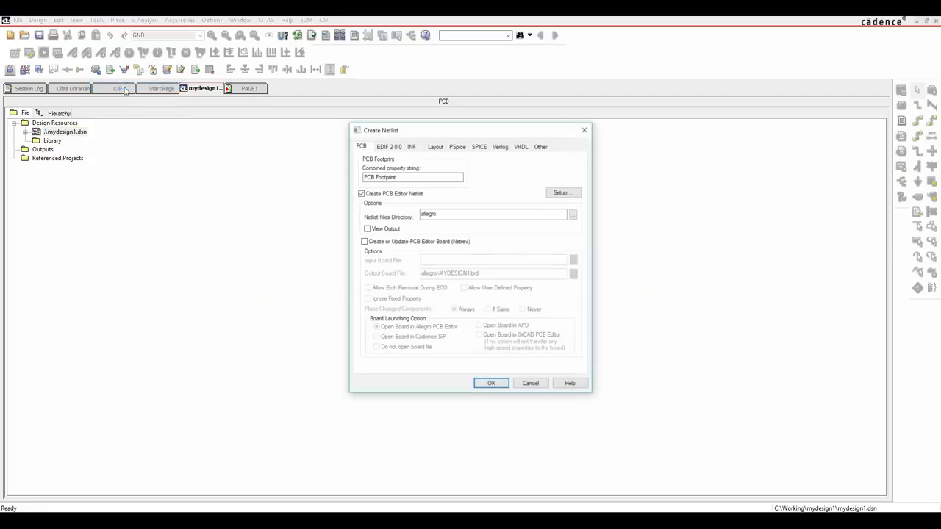
{"action": "left_click", "coordinate": [364, 241]}
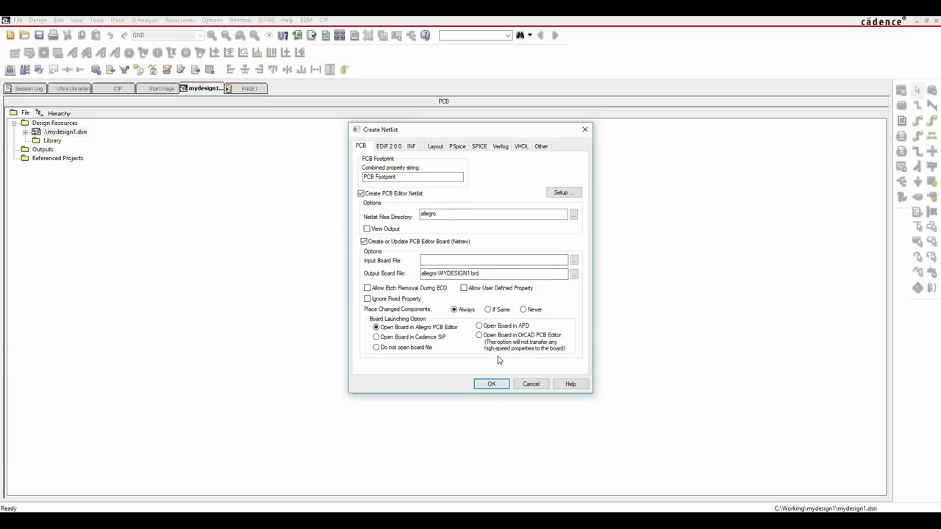
{"action": "left_click", "coordinate": [478, 335]}
{"action": "left_click", "coordinate": [490, 384]}
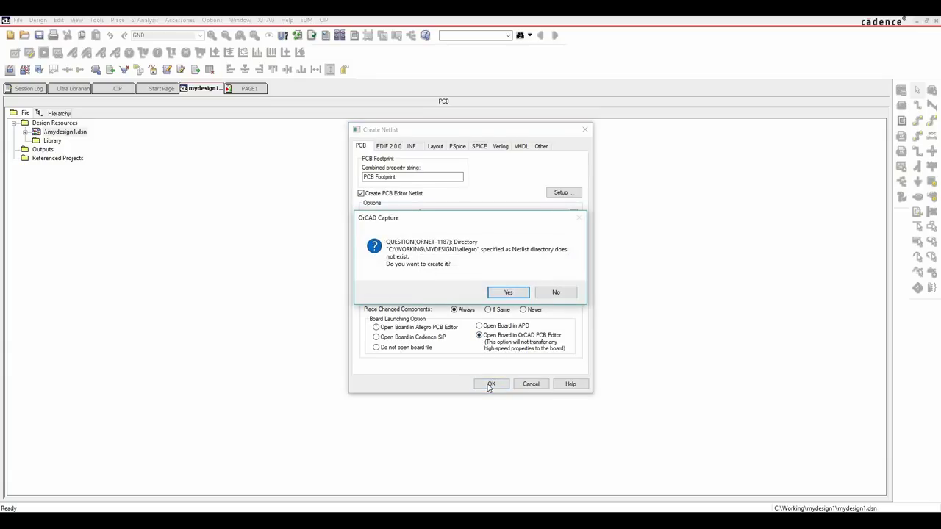
{"action": "left_click", "coordinate": [509, 292]}
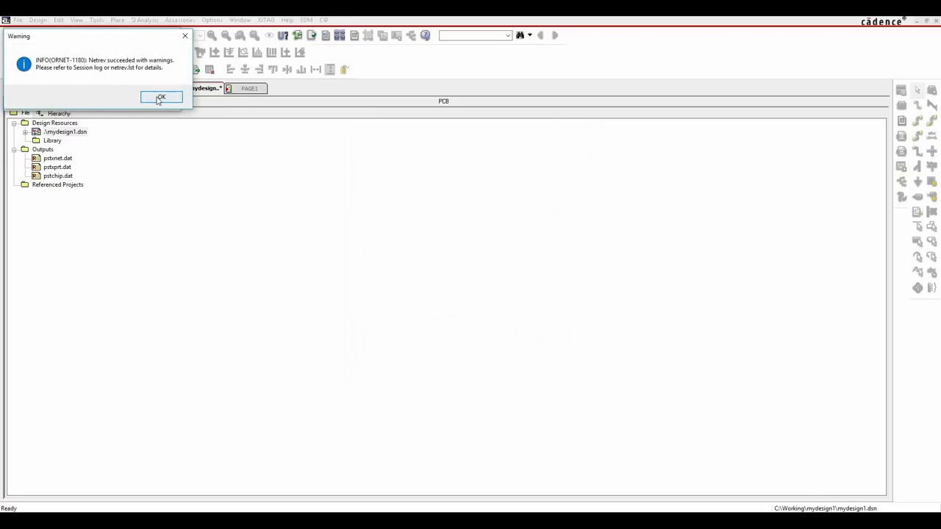
Step: Launch the new board in OrCAD PCB Designer Standard and switch to placement edit mode
{"action": "left_click", "coordinate": [159, 98]}
{"action": "left_click", "coordinate": [441, 239]}
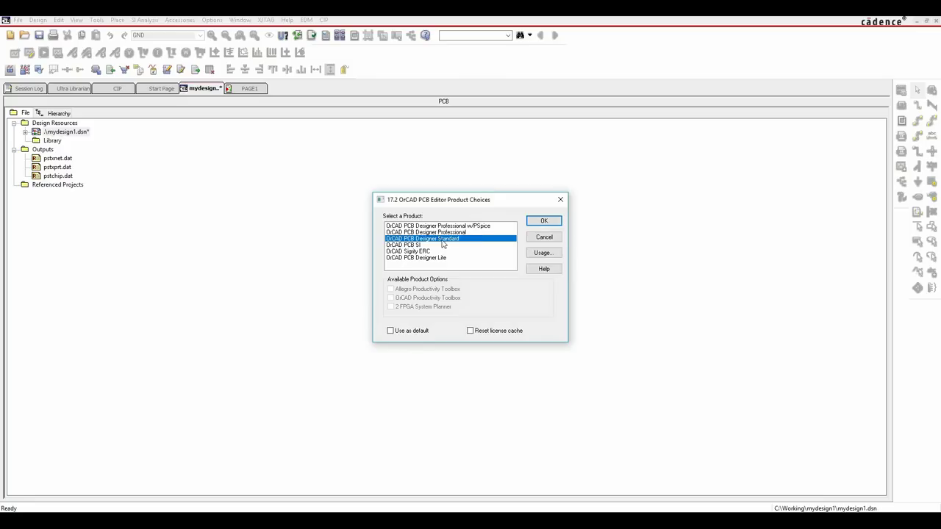
{"action": "left_click", "coordinate": [539, 221]}
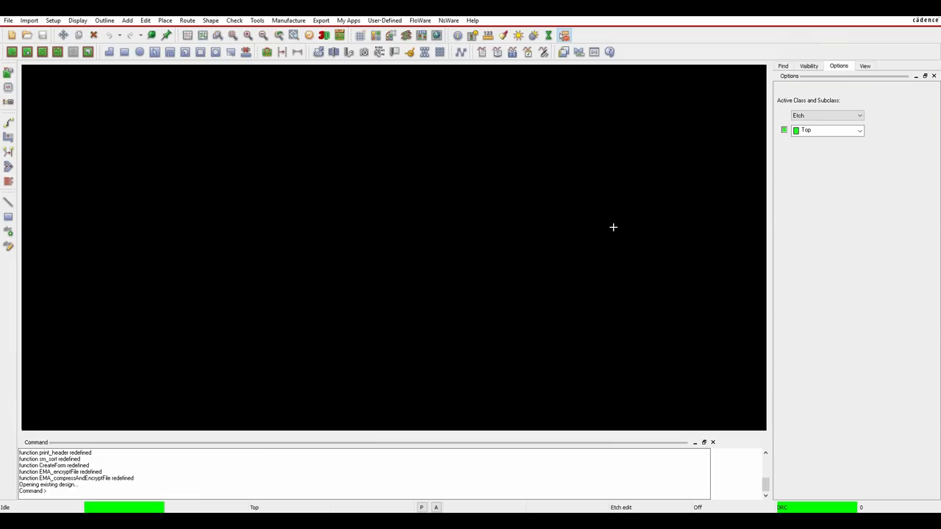
{"action": "left_click", "coordinate": [27, 51]}
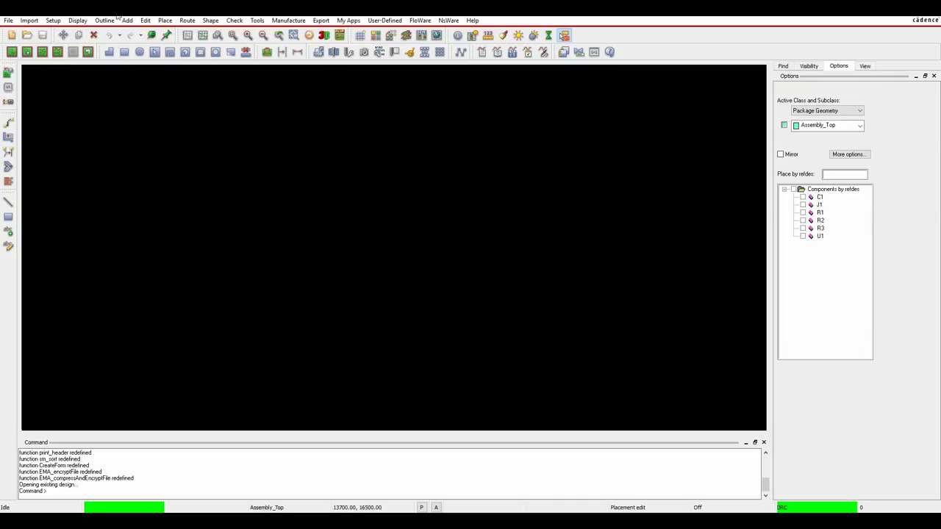
Step: Open the file viewer on the allegro folder and list all file types
{"action": "left_click", "coordinate": [9, 21]}
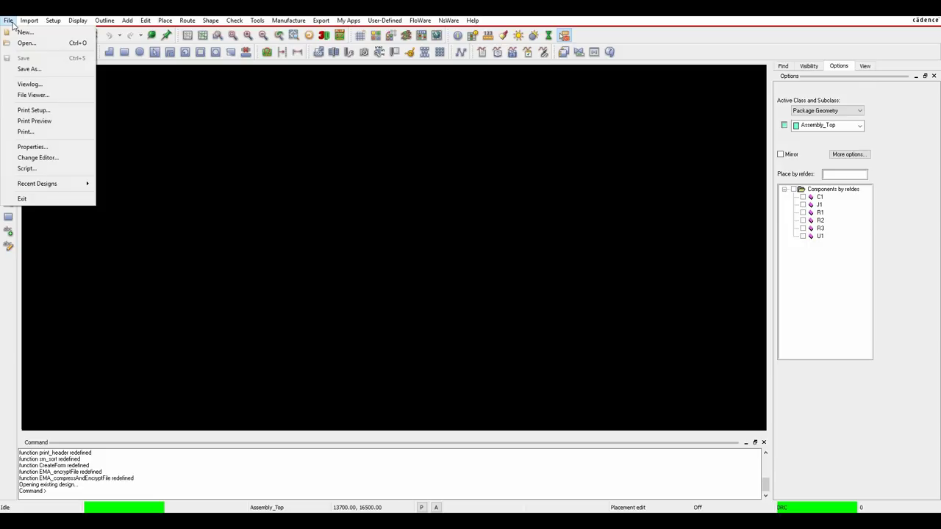
{"action": "left_click", "coordinate": [34, 95]}
{"action": "left_click", "coordinate": [129, 196]}
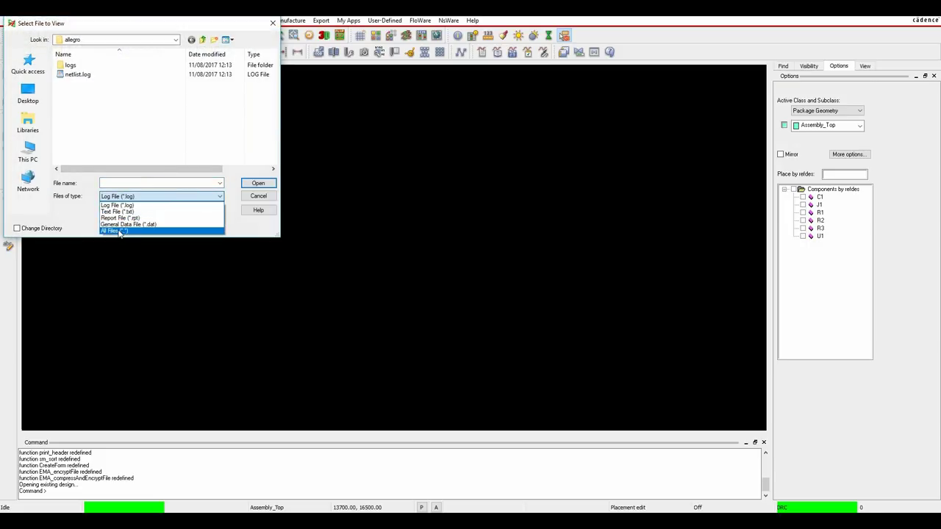
{"action": "left_click", "coordinate": [120, 232]}
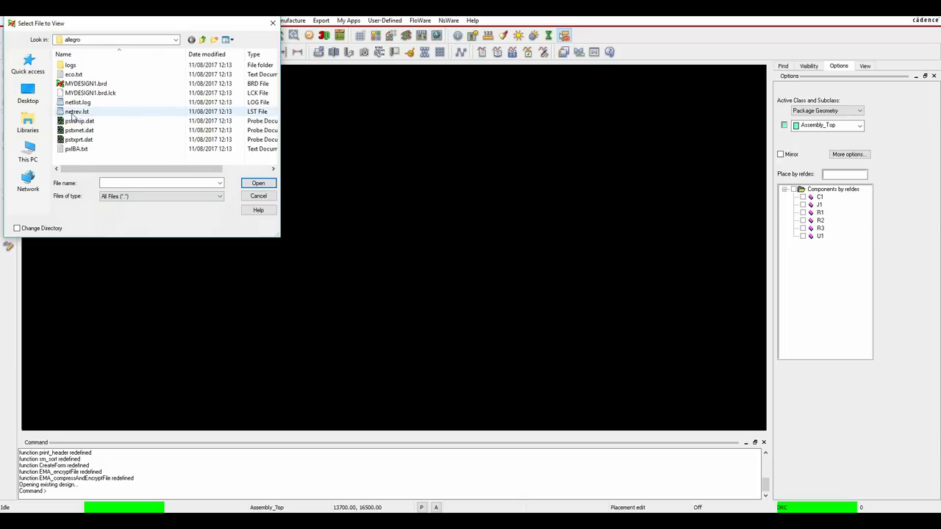
Step: Check where the allegro folder sits inside mydesign1, open netrev.lst from it and enlarge the report window
{"action": "left_click", "coordinate": [118, 40]}
{"action": "left_click", "coordinate": [88, 159]}
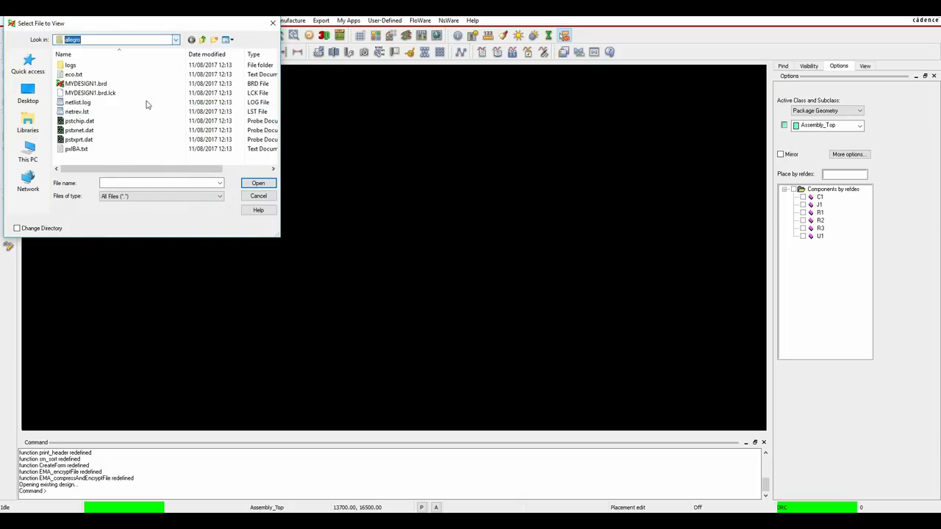
{"action": "left_click", "coordinate": [118, 40]}
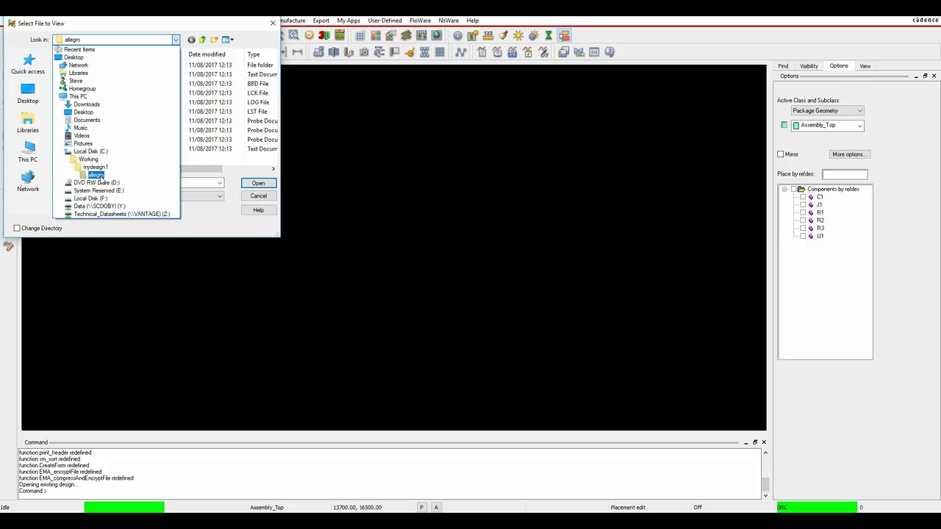
{"action": "left_click", "coordinate": [98, 176]}
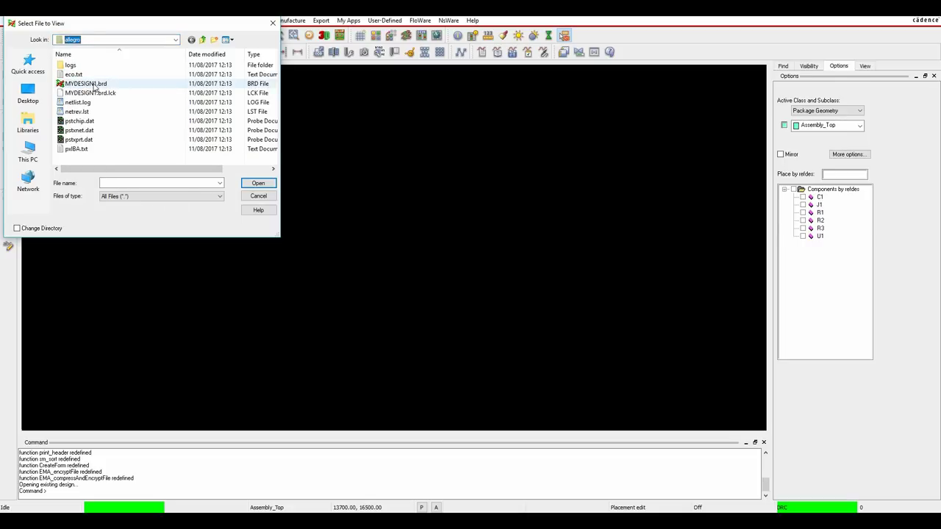
{"action": "left_click", "coordinate": [202, 40]}
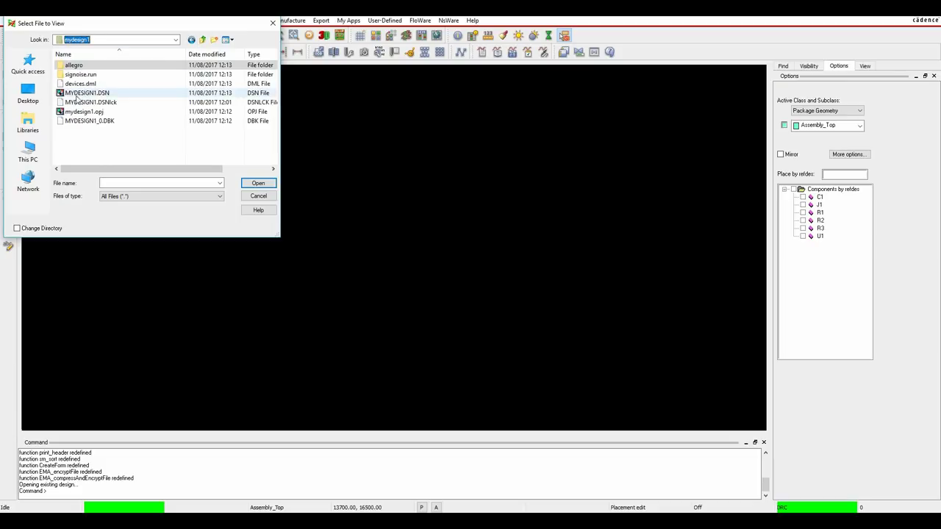
{"action": "left_click", "coordinate": [77, 69]}
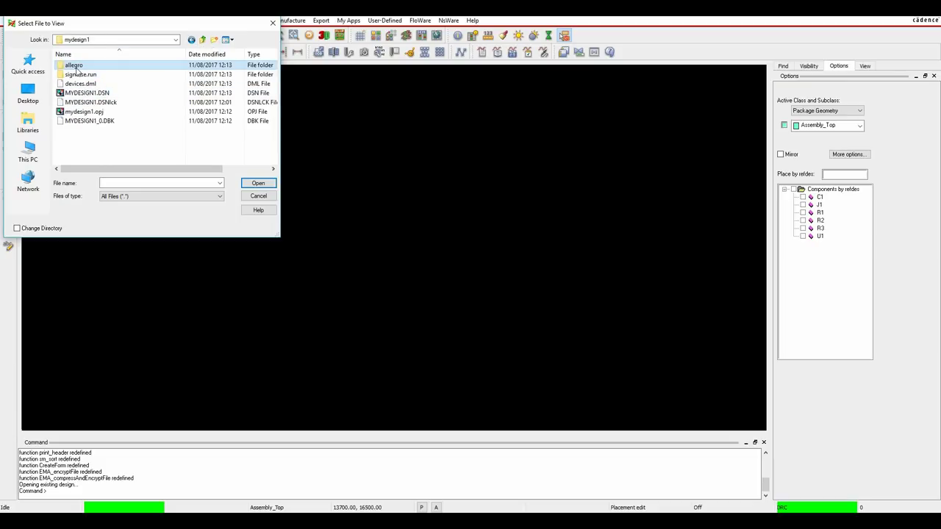
{"action": "double_click", "coordinate": [77, 67]}
{"action": "double_click", "coordinate": [78, 112]}
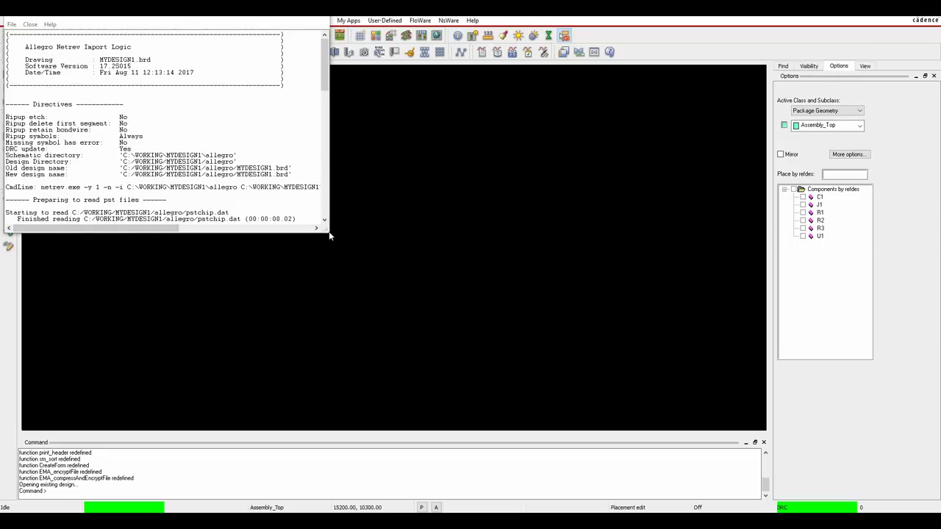
{"action": "left_click_drag", "start_coordinate": [328, 232], "coordinate": [700, 425]}
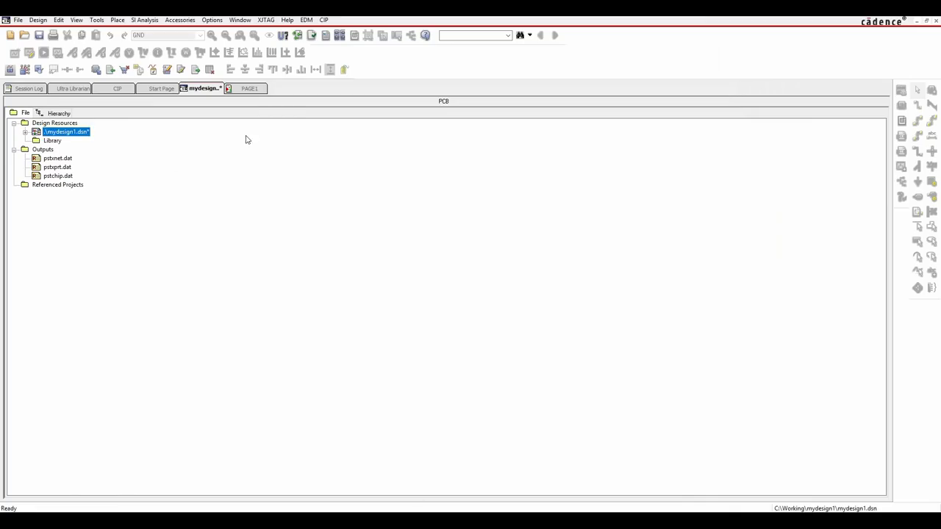
Step: Switch to the schematic page in OrCAD Capture, add an NC property with value 1,8 to op-amp U1 and close the property editor
{"action": "left_click", "coordinate": [250, 89]}
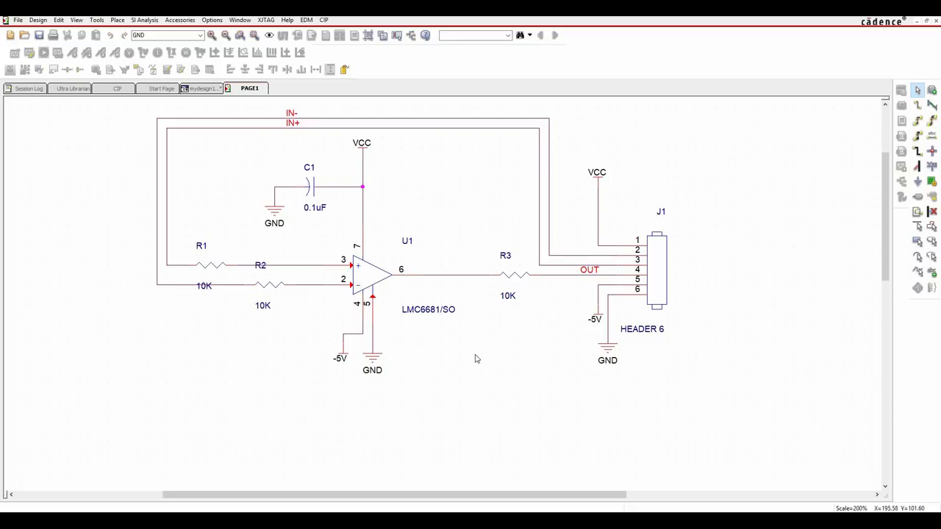
{"action": "double_click", "coordinate": [367, 275]}
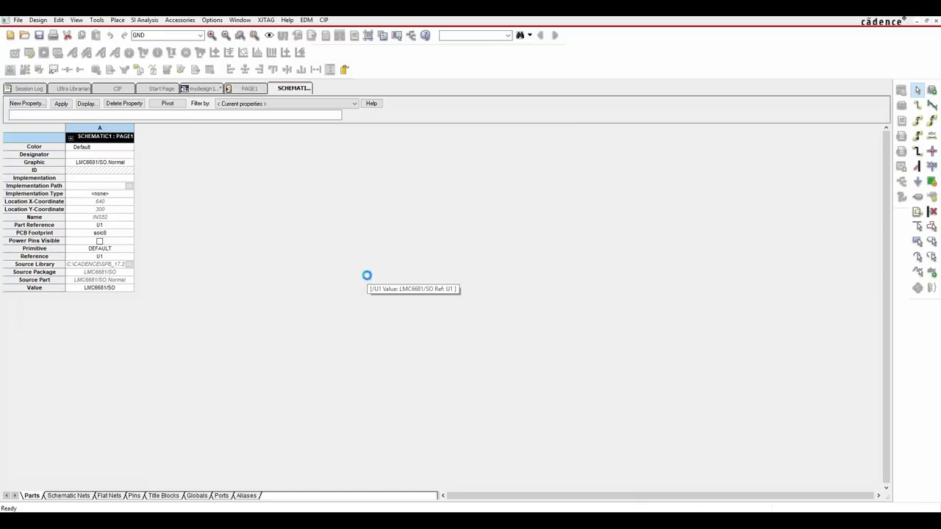
{"action": "left_click", "coordinate": [25, 104]}
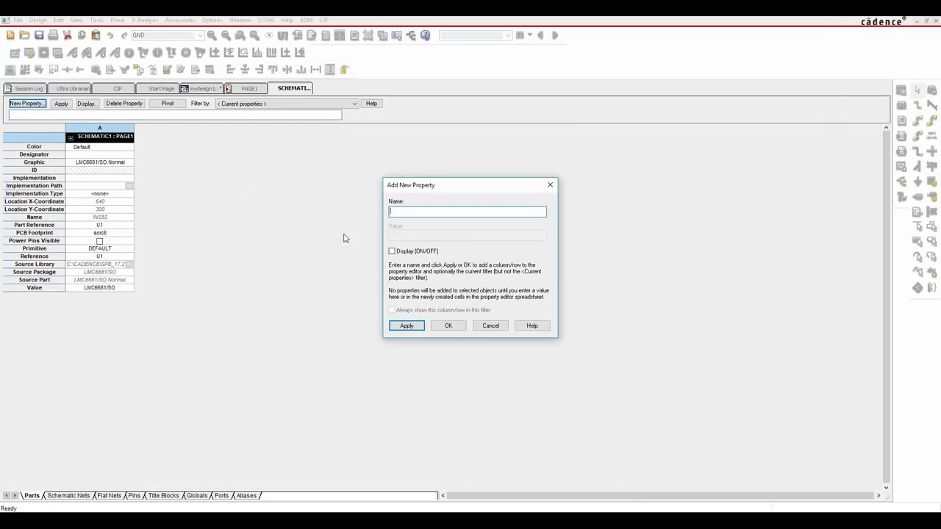
{"action": "type", "text": "NC"}
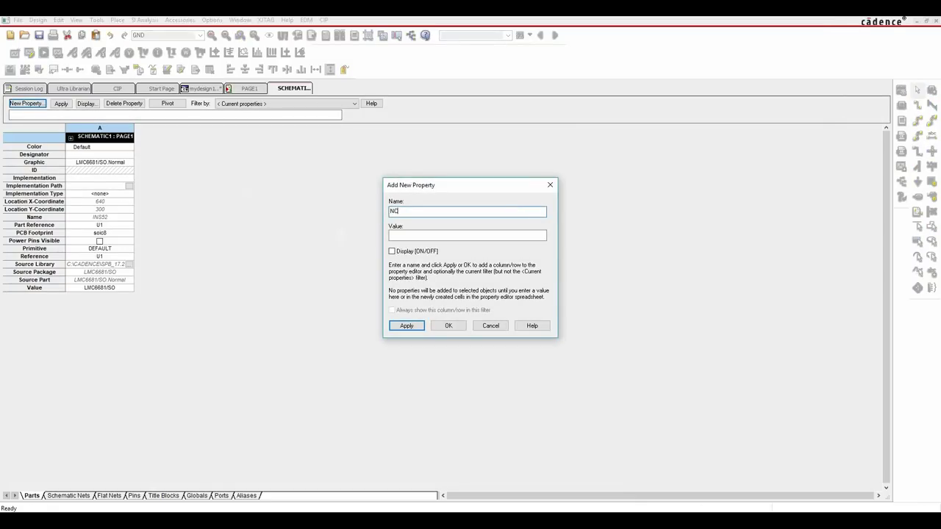
{"action": "left_click", "coordinate": [467, 235]}
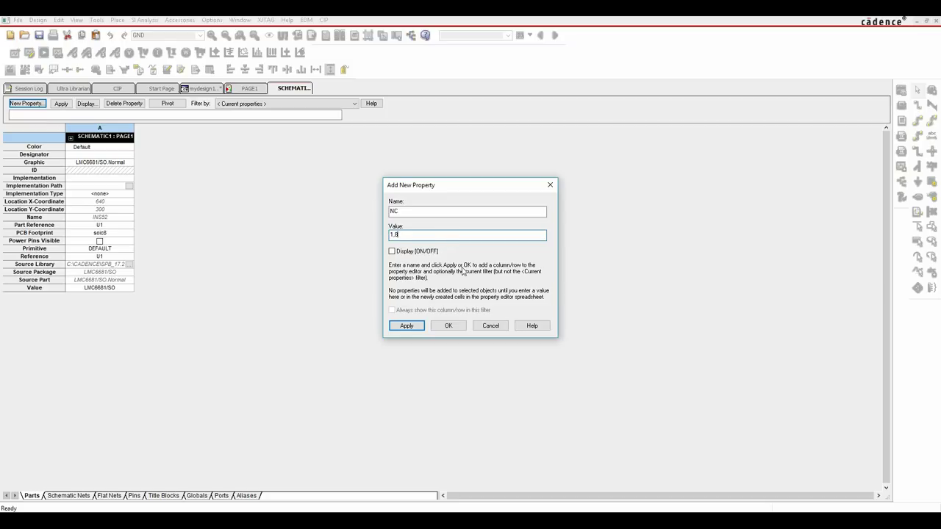
{"action": "left_click", "coordinate": [447, 327]}
{"action": "right_click", "coordinate": [291, 94]}
{"action": "left_click", "coordinate": [308, 145]}
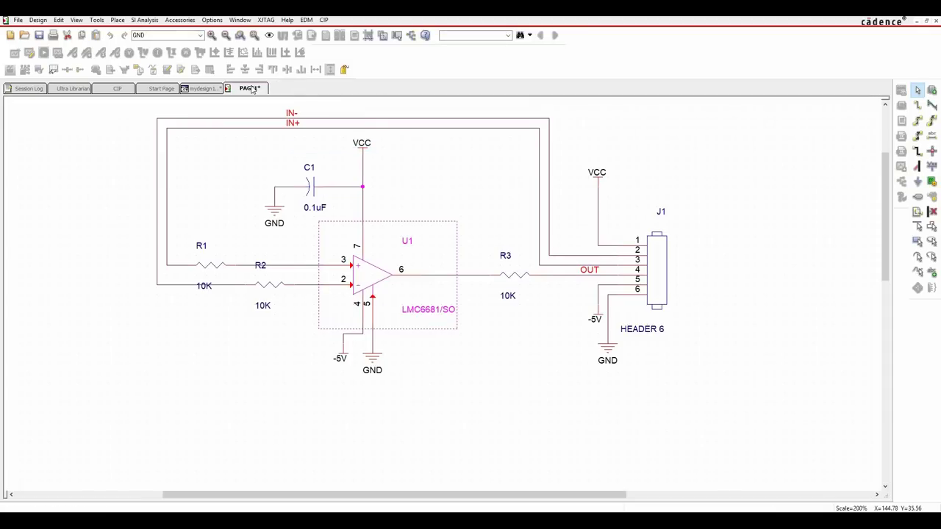
Step: Save the mydesign1 design from the project manager, and close the netrev report and OrCAD PCB Editor without saving the board
{"action": "left_click", "coordinate": [200, 88]}
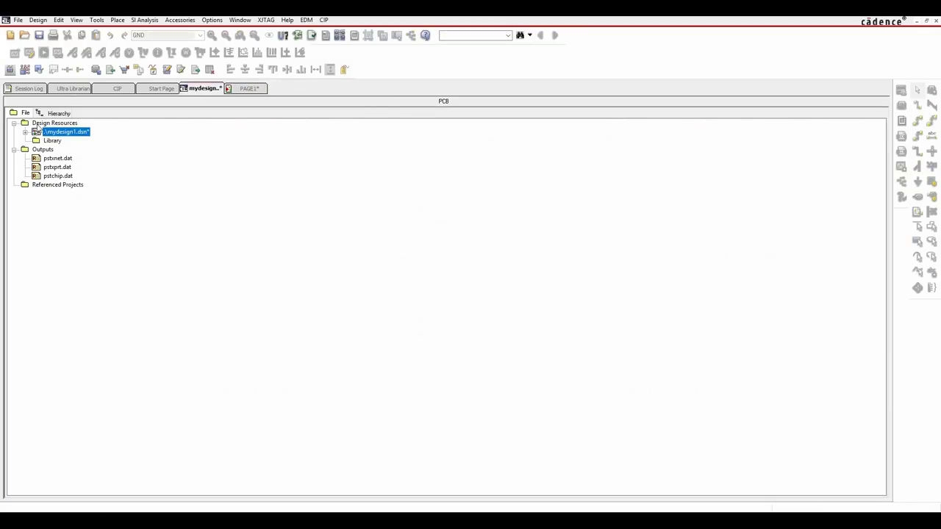
{"action": "left_click", "coordinate": [39, 34]}
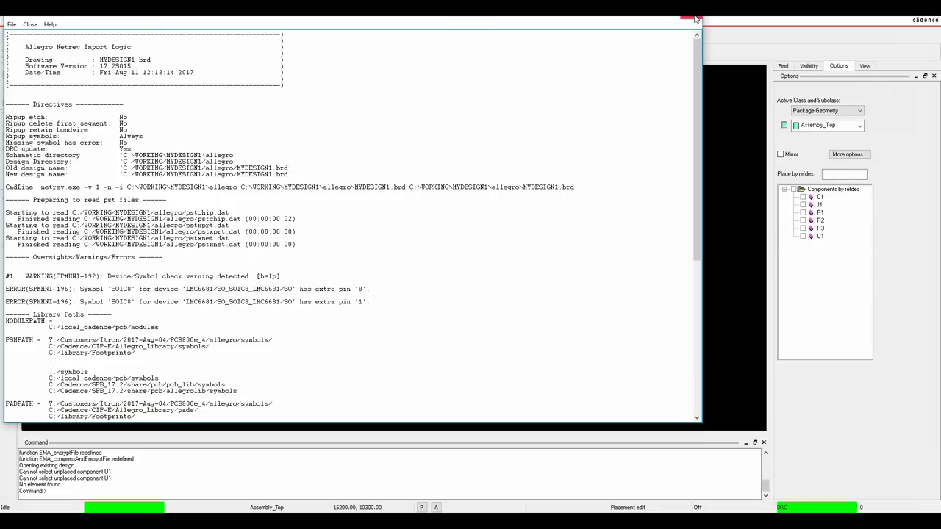
{"action": "left_click", "coordinate": [691, 20]}
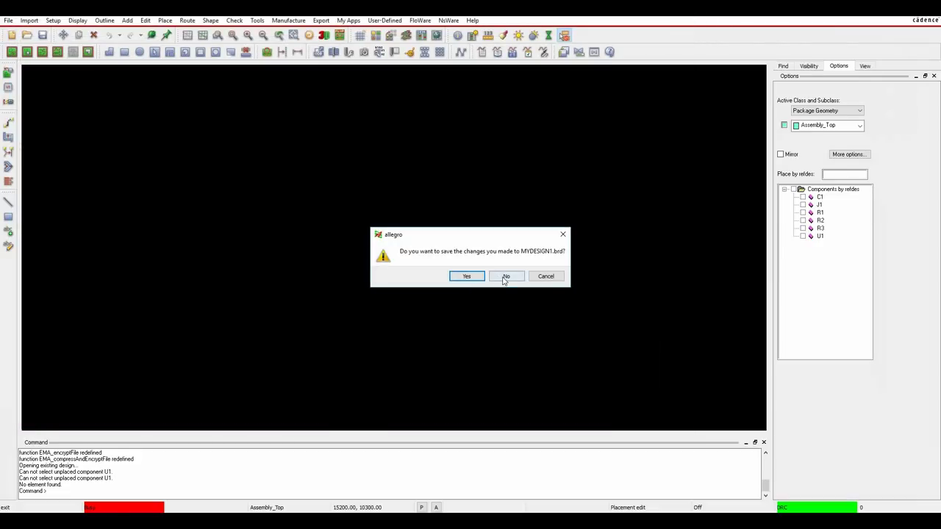
{"action": "left_click", "coordinate": [505, 275]}
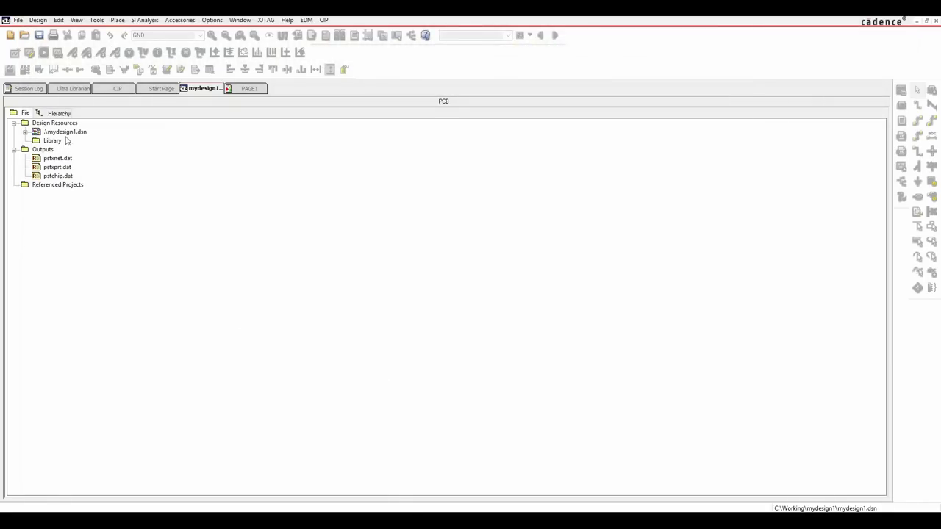
Step: Recreate the PCB Editor netlist and allegro\MYDESIGN1.brd from mydesign1.dsn, opening the board in OrCAD PCB Designer Standard
{"action": "left_click", "coordinate": [66, 132]}
{"action": "left_click", "coordinate": [97, 20]}
{"action": "left_click", "coordinate": [109, 85]}
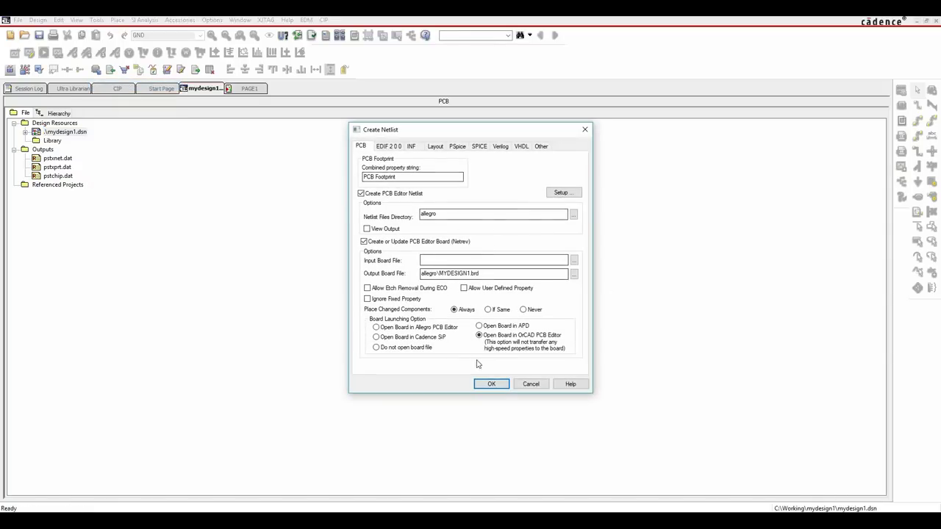
{"action": "left_click", "coordinate": [492, 383]}
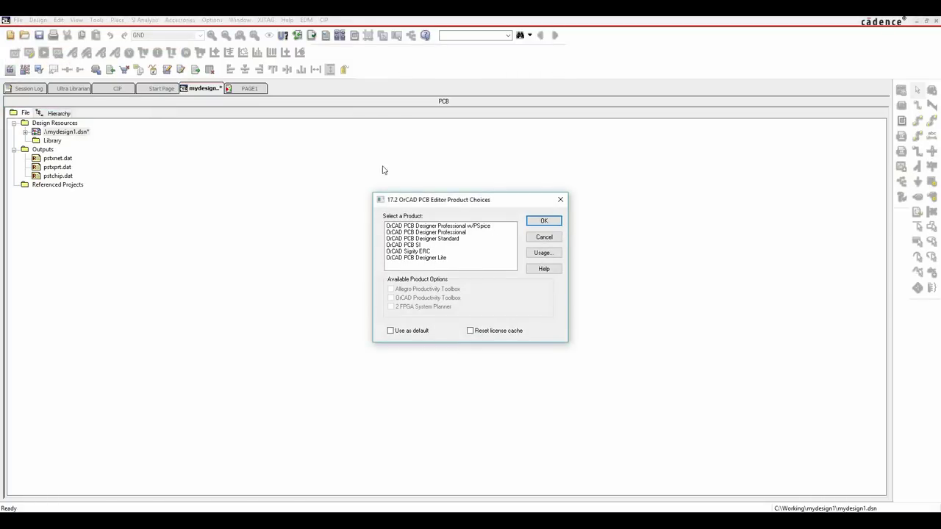
{"action": "left_click", "coordinate": [447, 239]}
{"action": "left_click", "coordinate": [544, 221]}
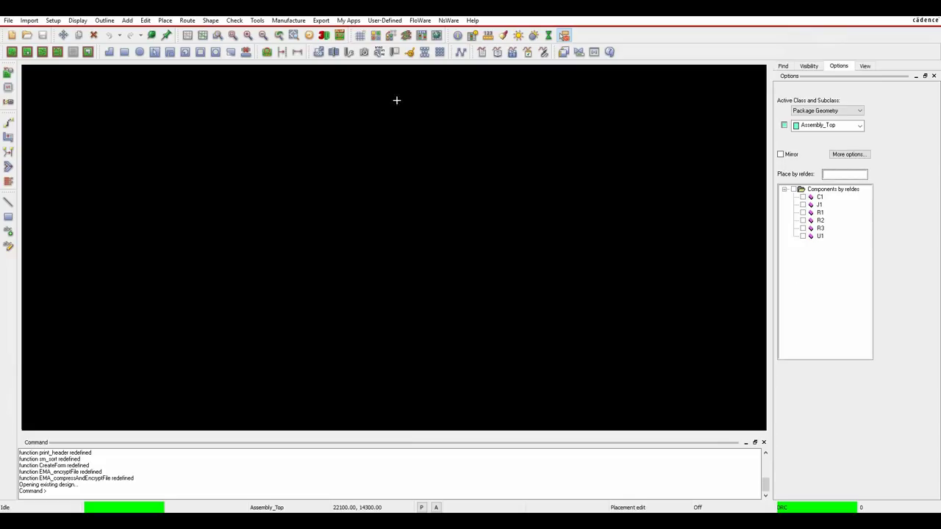
Step: View the regenerated netrev.lst in the allegro folder, read it through to the summary statistics for errors and warnings, and close it
{"action": "left_click", "coordinate": [9, 20]}
{"action": "left_click", "coordinate": [28, 86]}
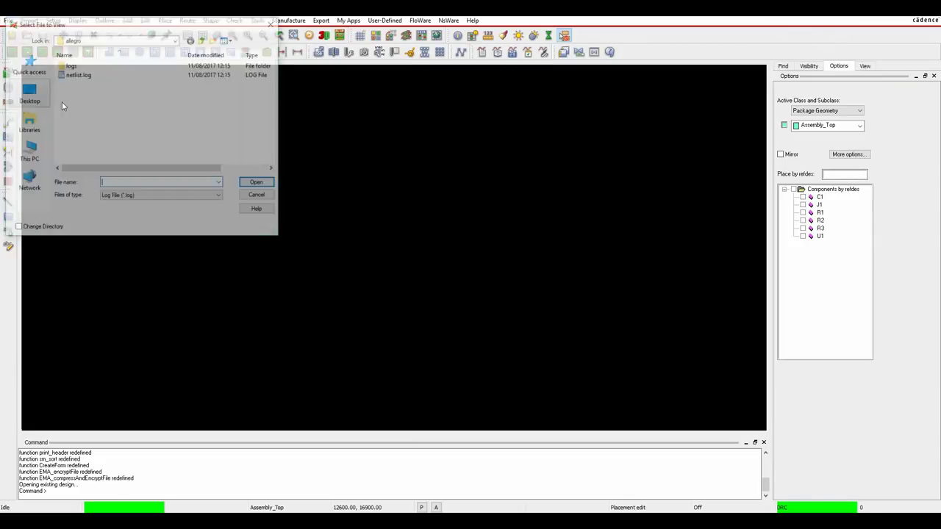
{"action": "left_click", "coordinate": [132, 196]}
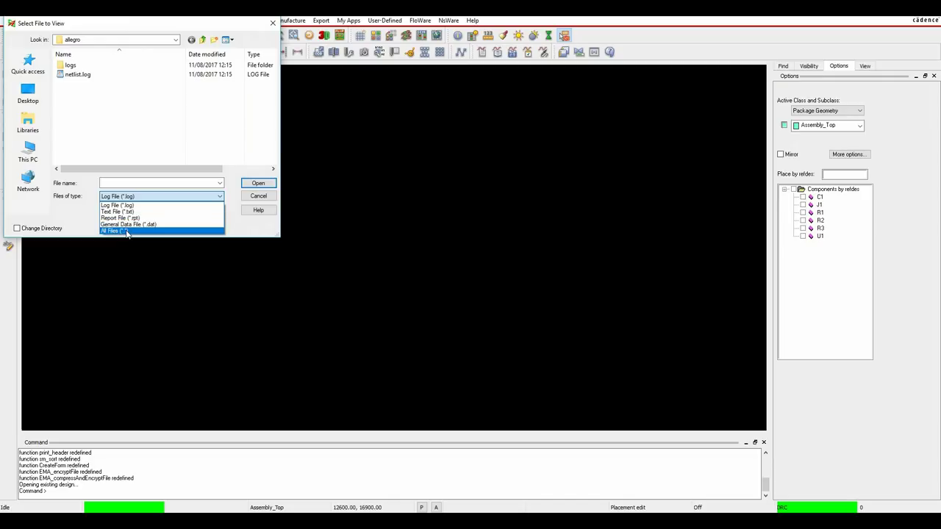
{"action": "left_click", "coordinate": [126, 231]}
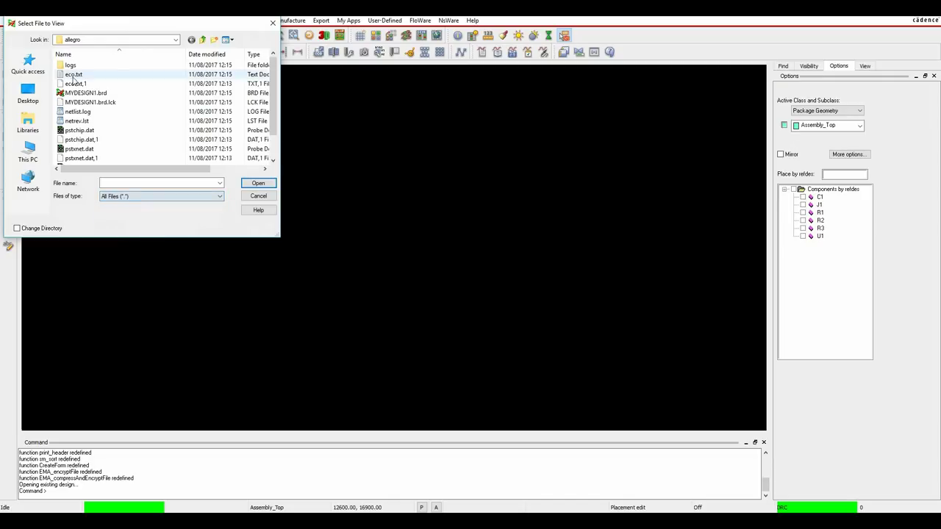
{"action": "double_click", "coordinate": [79, 122]}
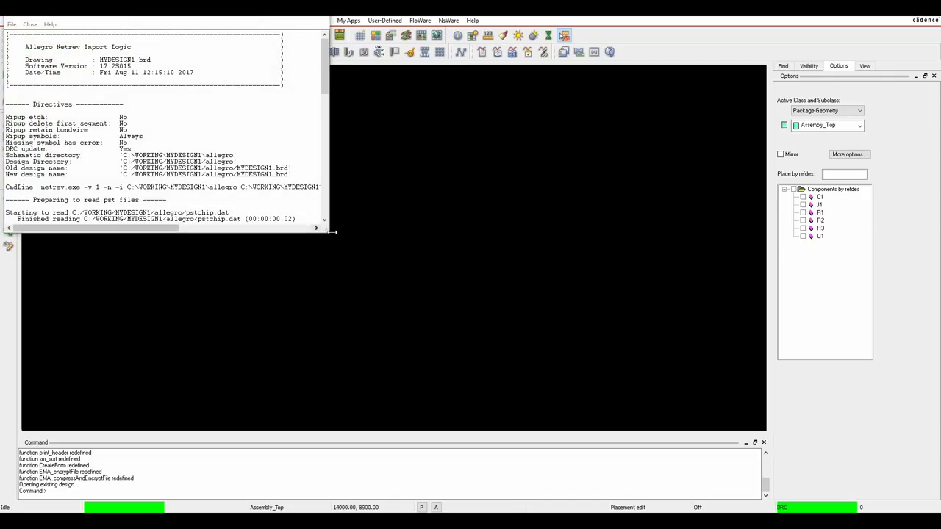
{"action": "left_click_drag", "start_coordinate": [330, 234], "coordinate": [672, 417]}
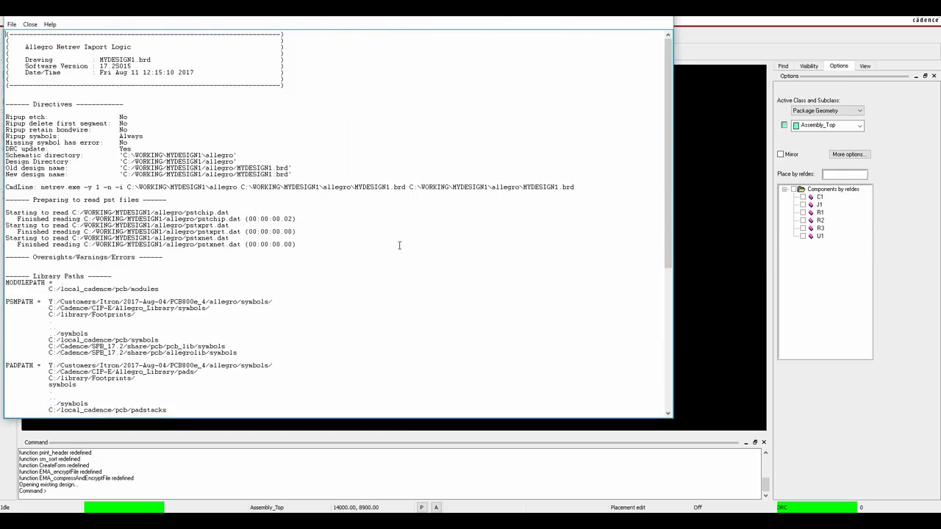
{"action": "scroll", "coordinate": [340, 260], "scroll_direction": "down", "scroll_amount": 9}
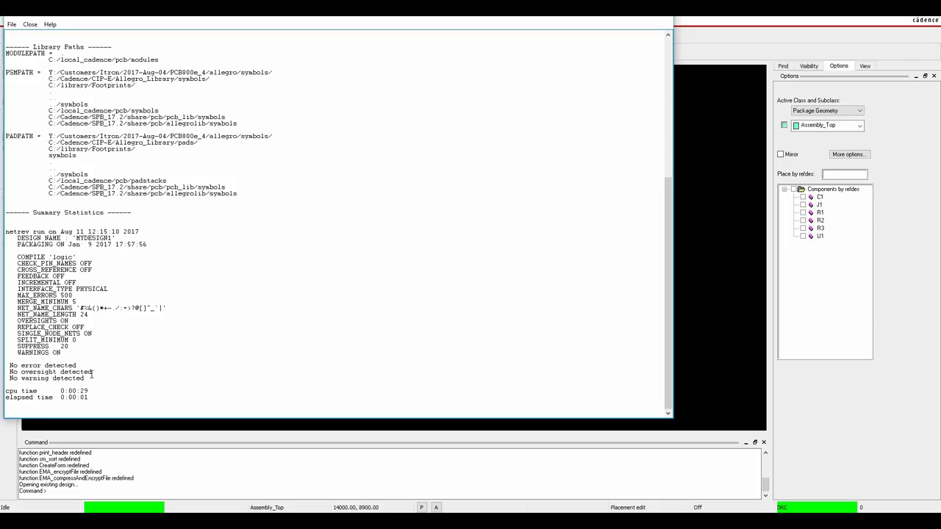
{"action": "left_click", "coordinate": [661, 22]}
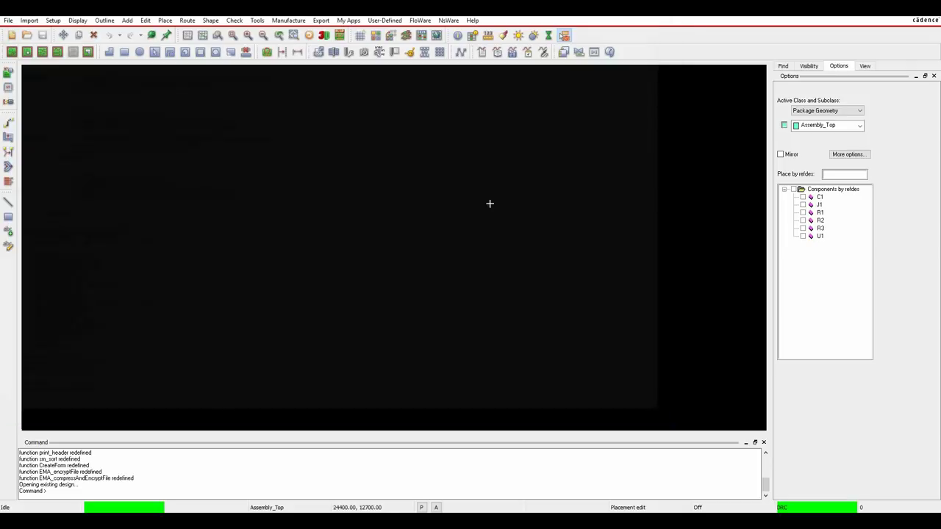
{"action": "left_click", "coordinate": [407, 279]}
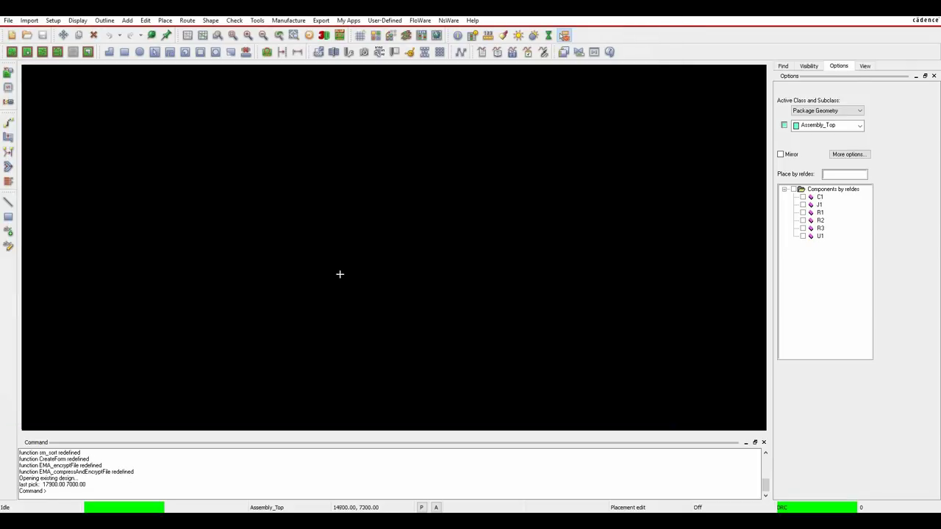
Step: Set the board's user units to Millimeter in the design parameters and accept the unit change
{"action": "left_click", "coordinate": [54, 21]}
{"action": "left_click", "coordinate": [74, 47]}
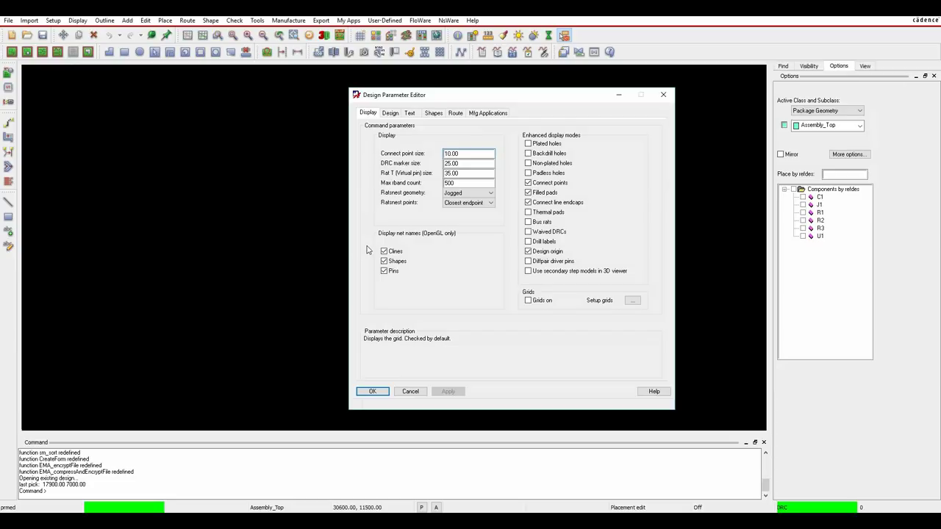
{"action": "left_click", "coordinate": [390, 113]}
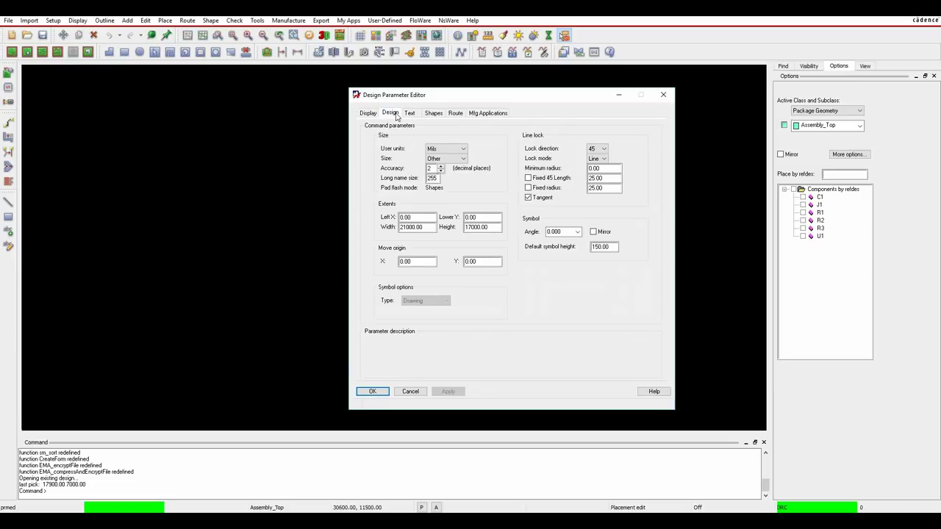
{"action": "left_click", "coordinate": [438, 149]}
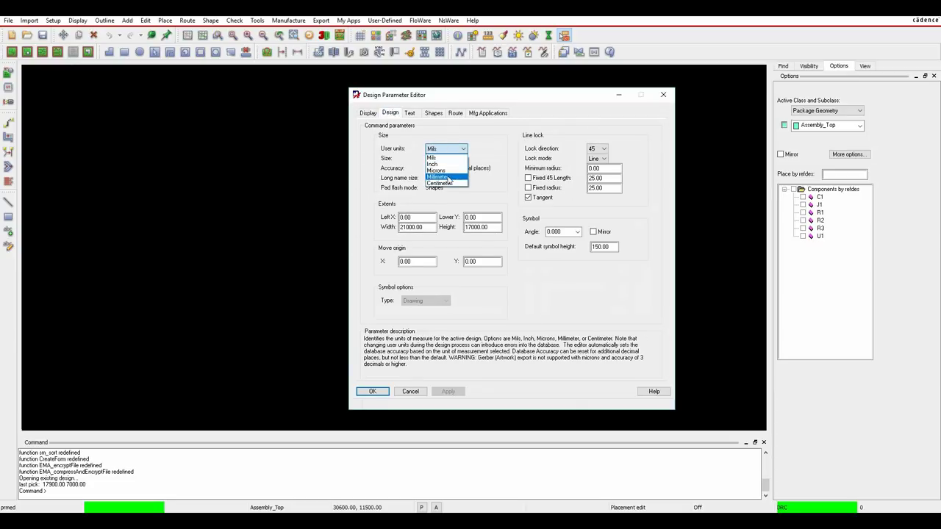
{"action": "left_click", "coordinate": [447, 177]}
{"action": "left_click", "coordinate": [568, 277]}
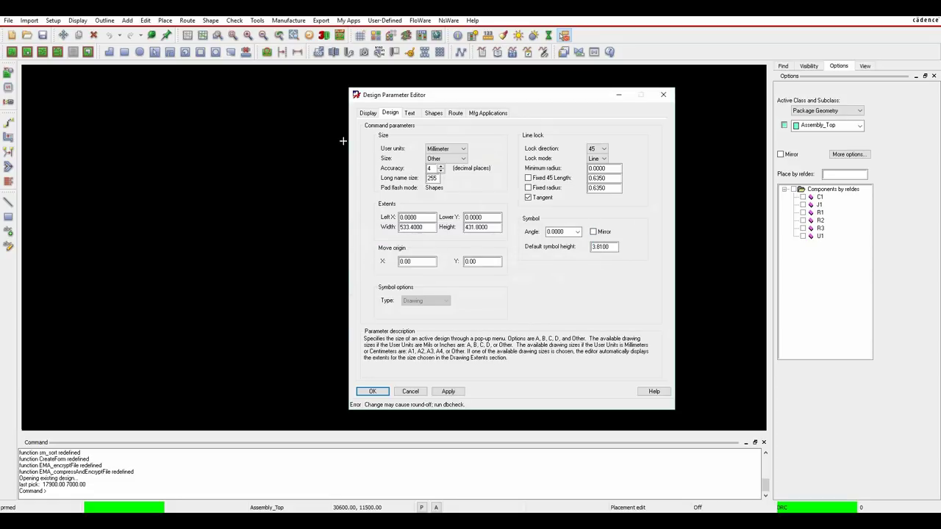
Step: Try the A4 and A2 drawing sizes in the design parameters, applying A2 to the board
{"action": "left_click", "coordinate": [444, 161]}
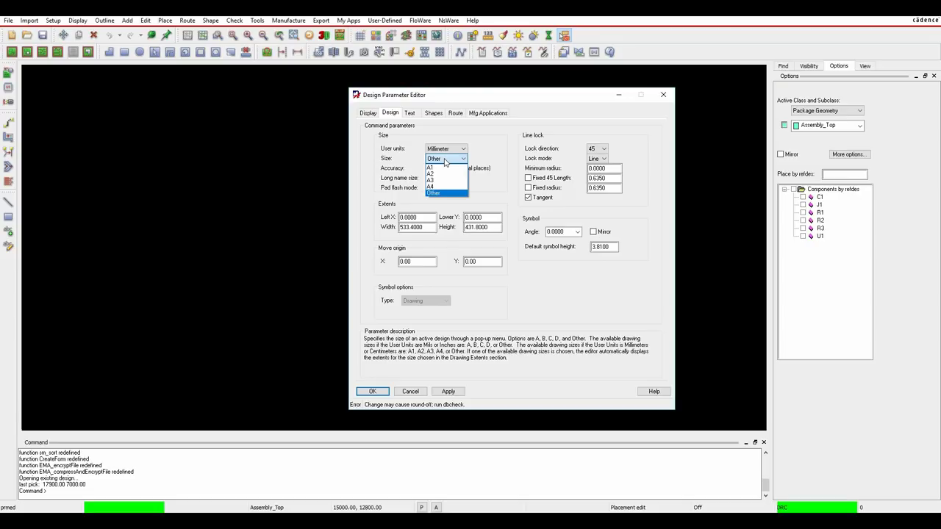
{"action": "left_click", "coordinate": [437, 187]}
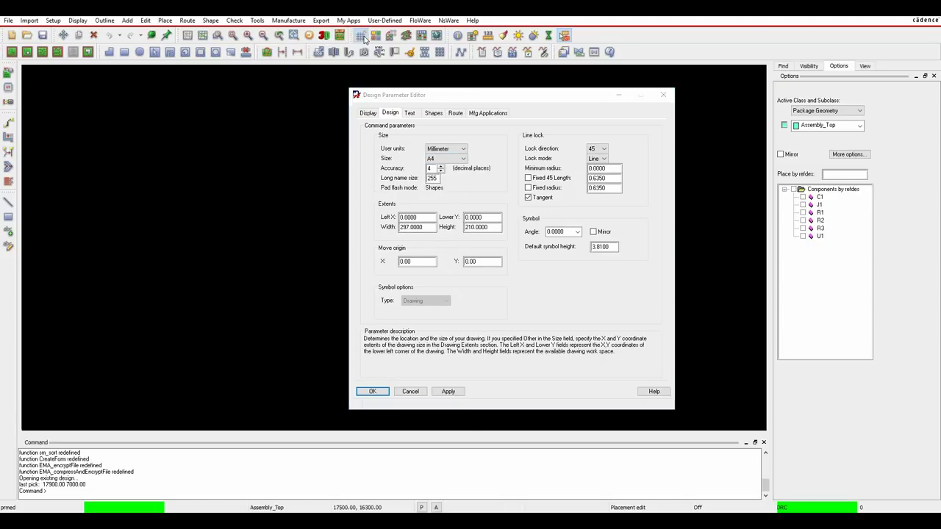
{"action": "left_click", "coordinate": [446, 159]}
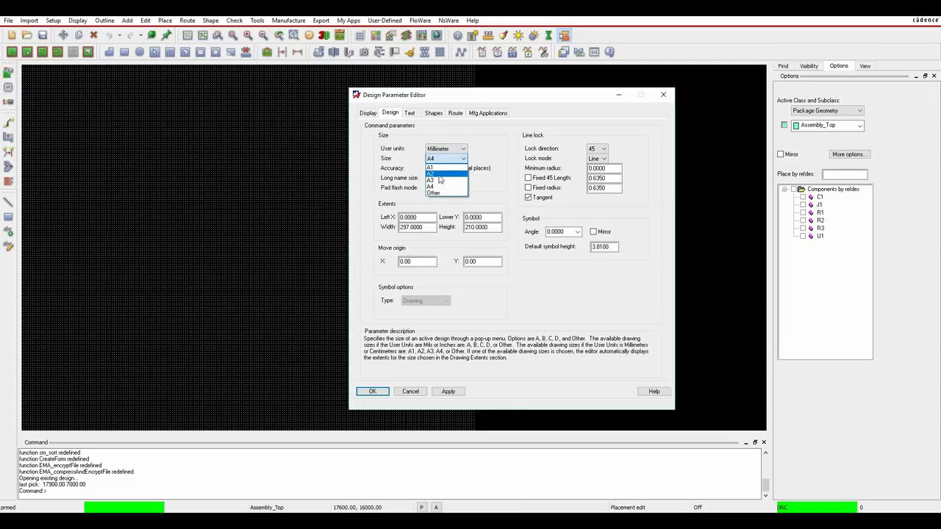
{"action": "left_click", "coordinate": [441, 175]}
{"action": "left_click", "coordinate": [447, 391]}
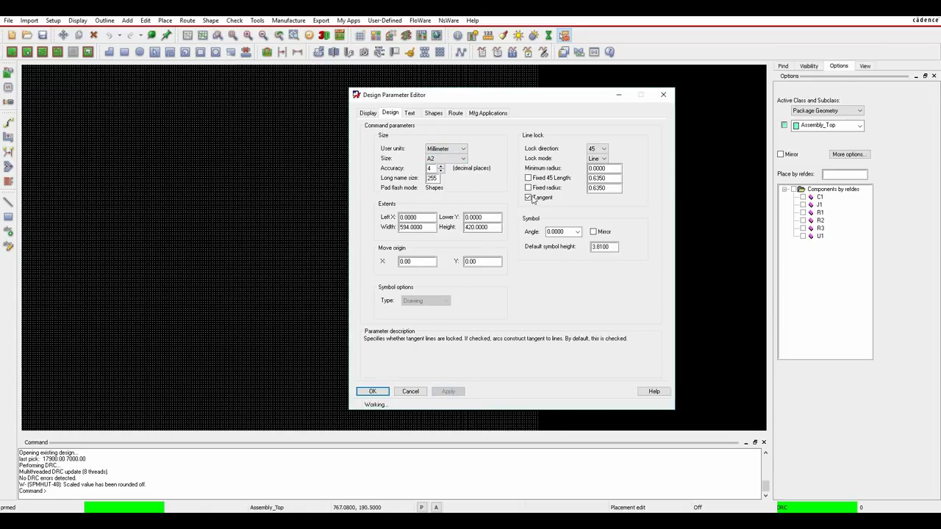
Step: Set the drawing size to A4 in the design parameters and apply it
{"action": "left_click", "coordinate": [454, 159]}
{"action": "left_click", "coordinate": [450, 184]}
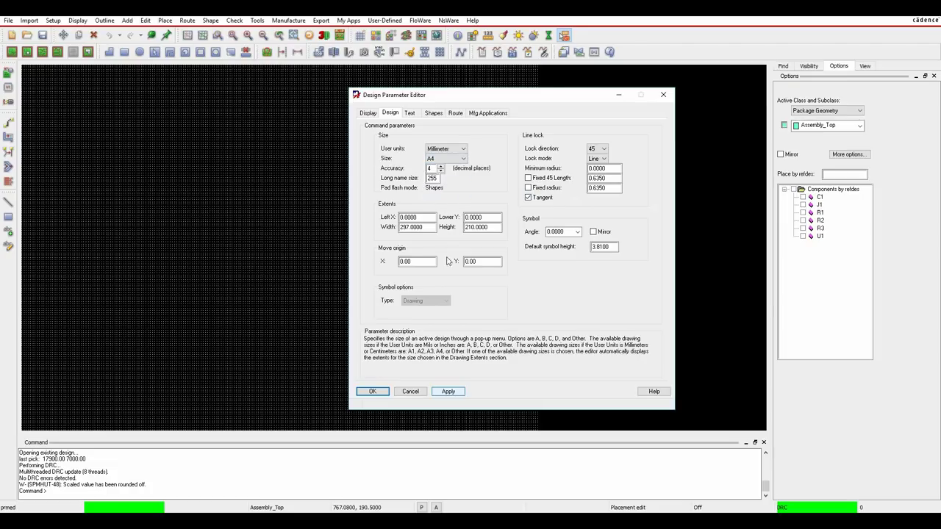
{"action": "left_click", "coordinate": [451, 393]}
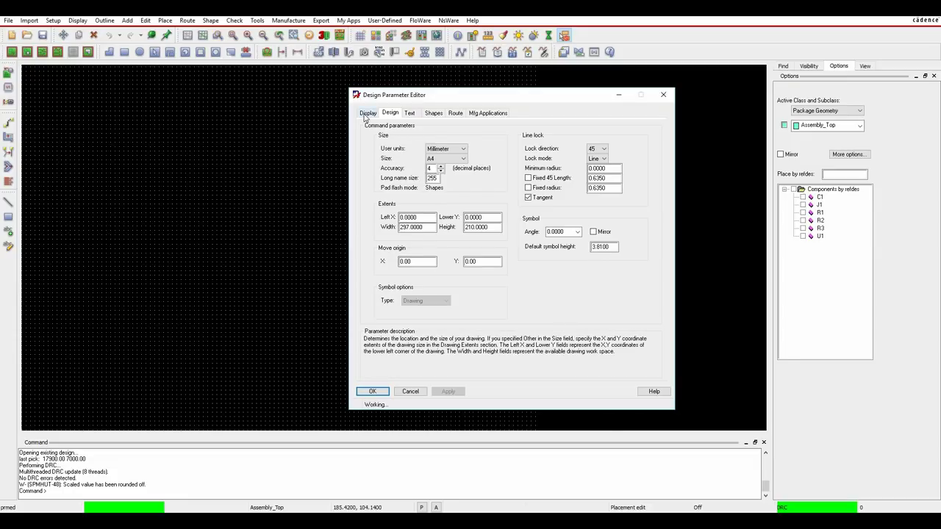
Step: Enable the display of plated and non-plated holes, then apply and accept the design parameters
{"action": "left_click", "coordinate": [368, 113]}
{"action": "left_click", "coordinate": [528, 144]}
{"action": "left_click", "coordinate": [528, 163]}
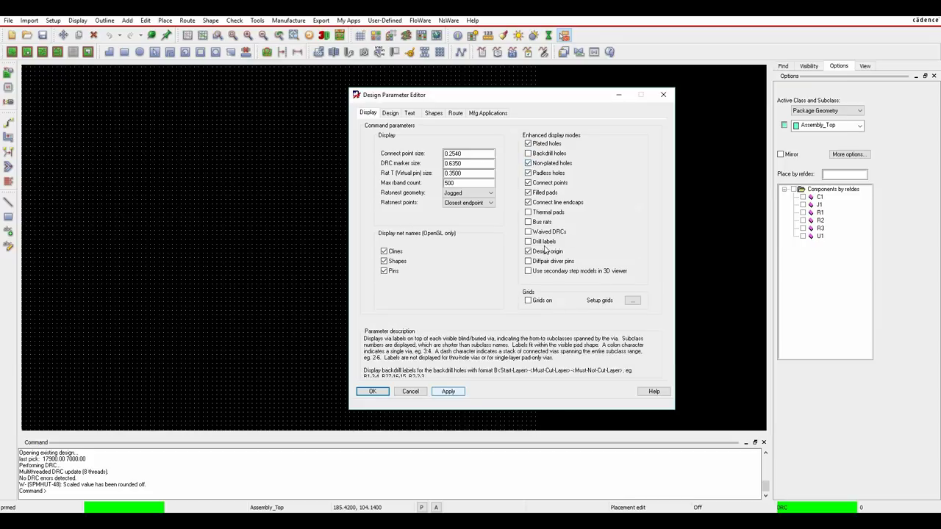
{"action": "left_click", "coordinate": [450, 392]}
{"action": "left_click", "coordinate": [372, 392]}
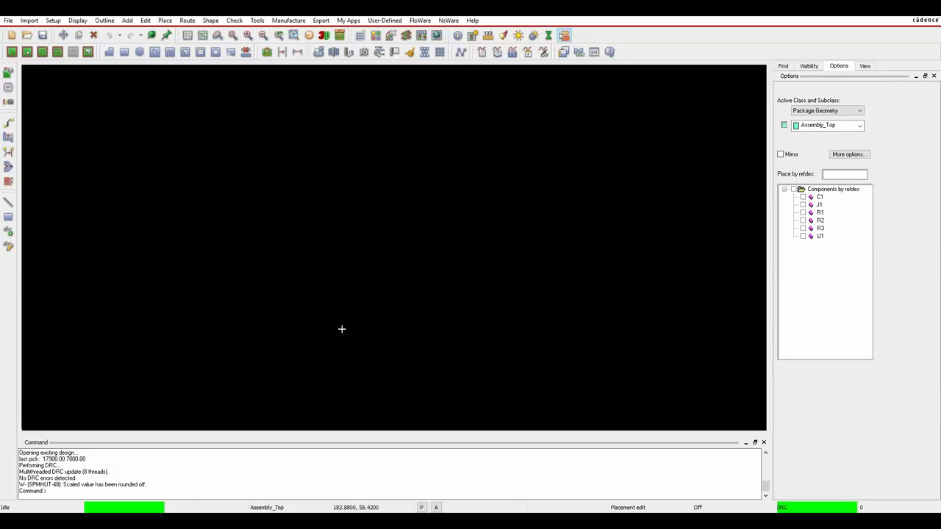
Step: Turn on the grid display and set the non-etch grid spacing to 0.5 mm in x and y
{"action": "left_click", "coordinate": [360, 35]}
{"action": "left_click", "coordinate": [52, 20]}
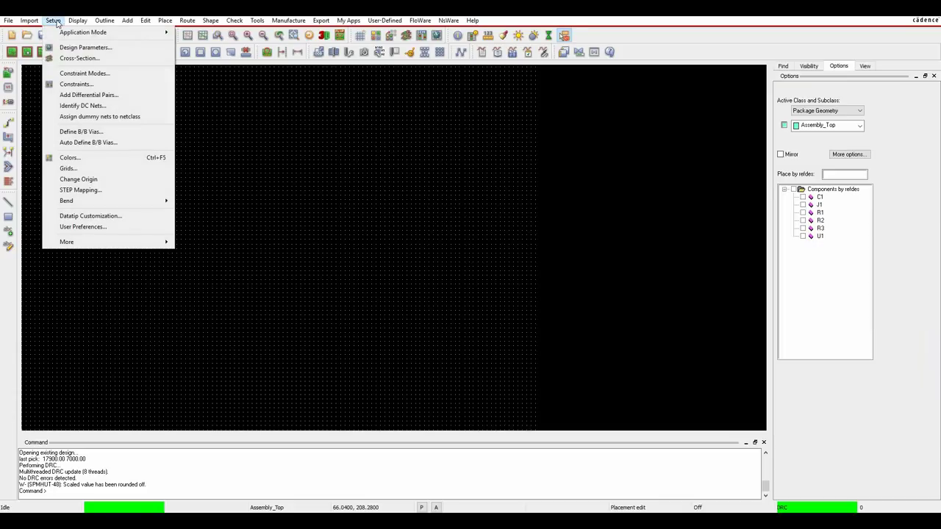
{"action": "left_click", "coordinate": [69, 168]}
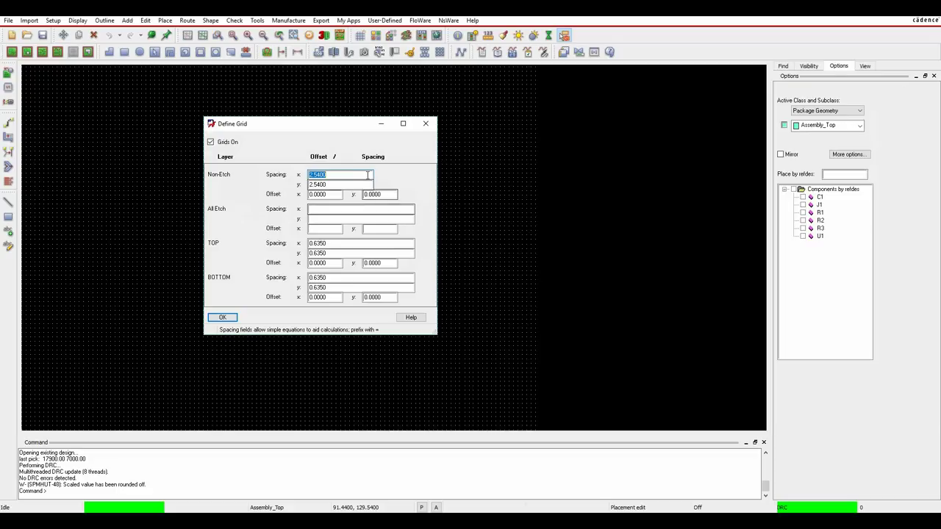
{"action": "type", "text": "0.5"}
{"action": "key", "text": "Tab"}
{"action": "key", "text": "BackSpace"}
{"action": "type", "text": "5"}
{"action": "key", "text": "Tab"}
{"action": "key", "text": "Tab"}
{"action": "key", "text": "Tab"}
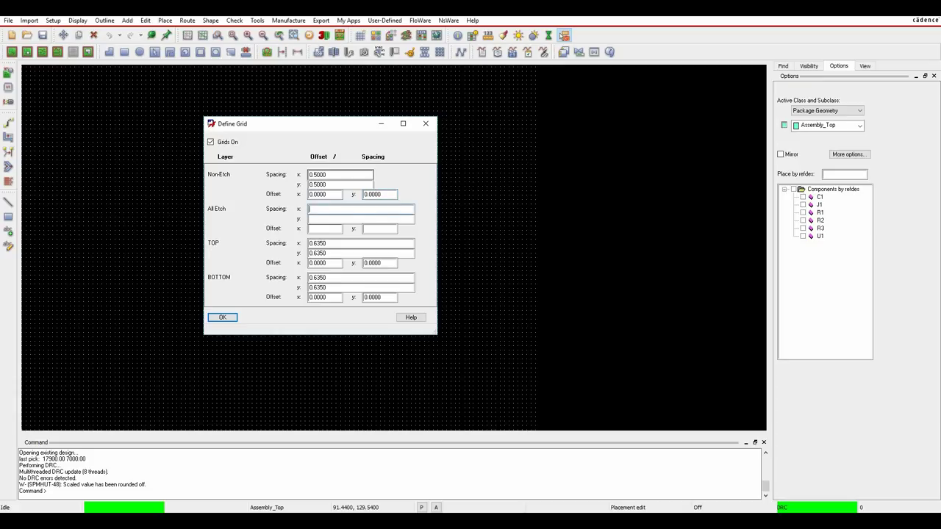
Step: Set the all-etch grid spacing to 0.1 mm in x and y and accept the grid definition
{"action": "type", "text": ".1"}
{"action": "key", "text": "Tab"}
{"action": "type", "text": ".1"}
{"action": "key", "text": "Tab"}
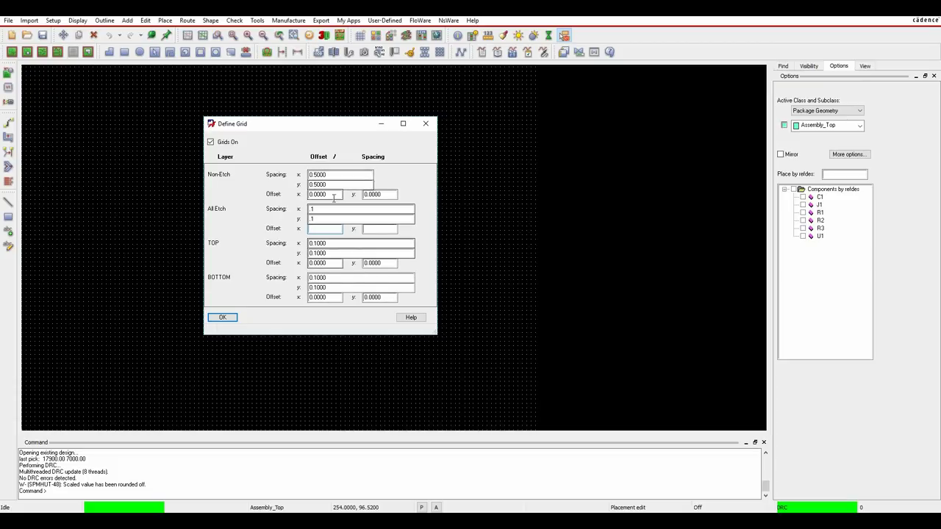
{"action": "left_click", "coordinate": [222, 318]}
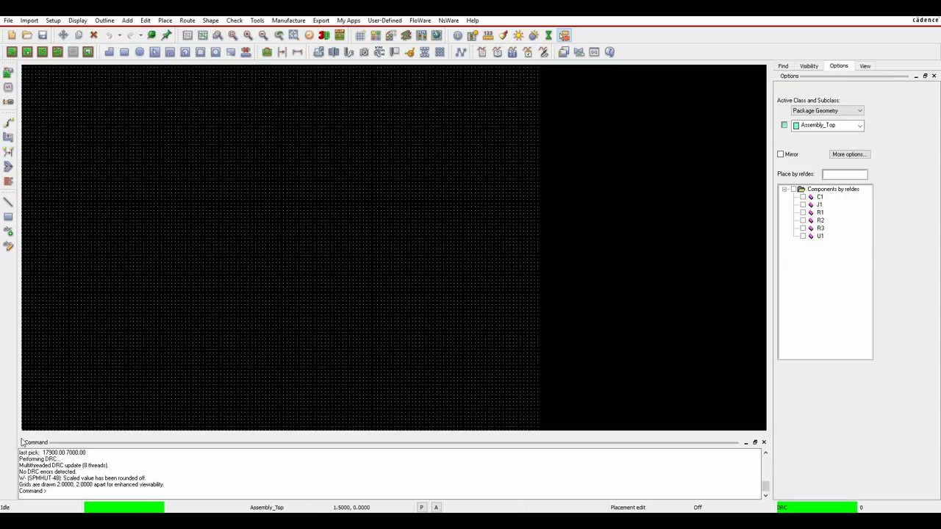
Step: Move the drawing origin to about (47, 64.5) mm, in the lower-left area of the drawing
{"action": "left_click", "coordinate": [53, 20]}
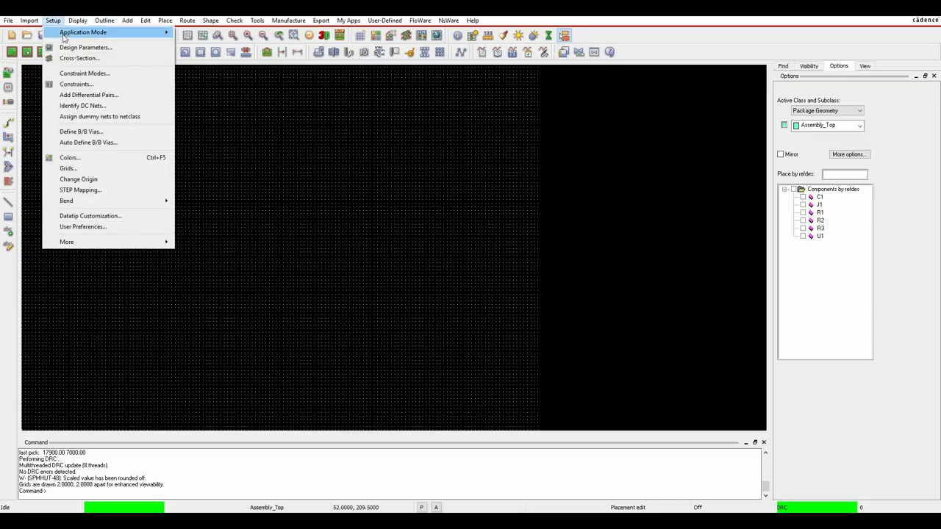
{"action": "left_click", "coordinate": [86, 180]}
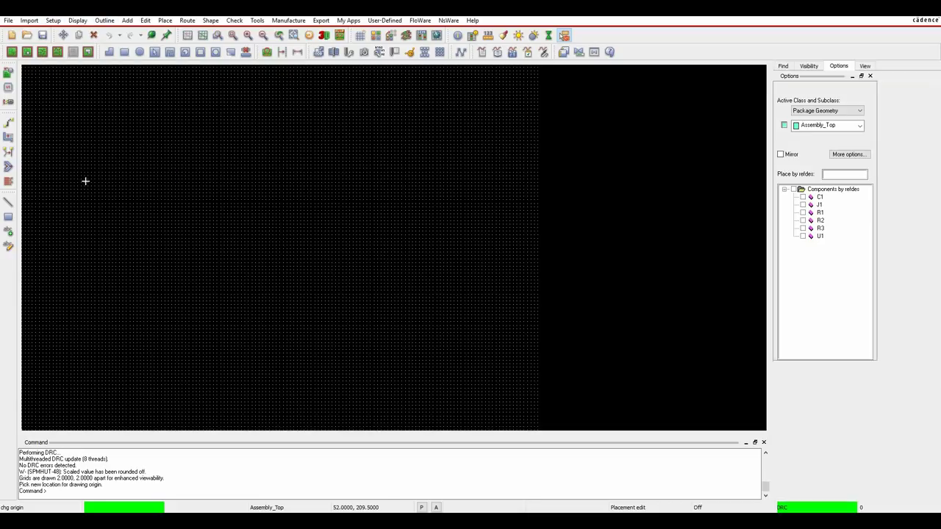
{"action": "left_click", "coordinate": [103, 317]}
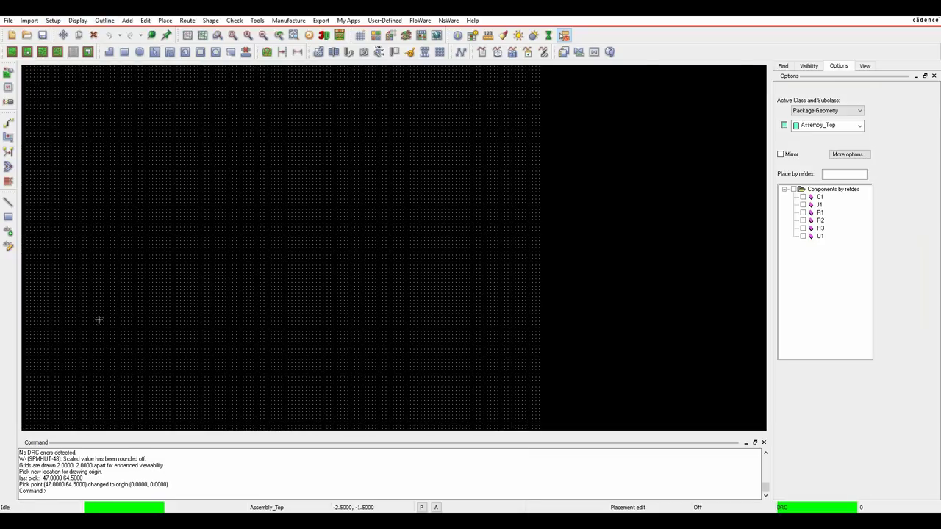
{"action": "scroll", "coordinate": [125, 287], "scroll_direction": "down", "scroll_amount": 1}
{"action": "right_click", "coordinate": [296, 119]}
{"action": "left_click", "coordinate": [282, 116]}
{"action": "mouse_move", "coordinate": [245, 260]}
{"action": "middle_mouse_down"}
{"action": "mouse_move", "coordinate": [330, 252]}
{"action": "mouse_move", "coordinate": [308, 270]}
{"action": "middle_mouse_up"}
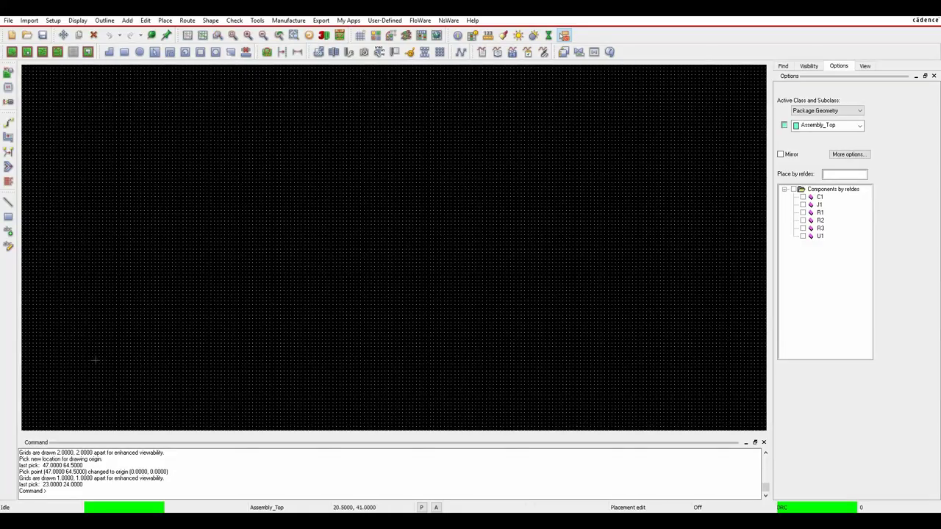
{"action": "left_click", "coordinate": [29, 20]}
{"action": "mouse_move", "coordinate": [41, 46]}
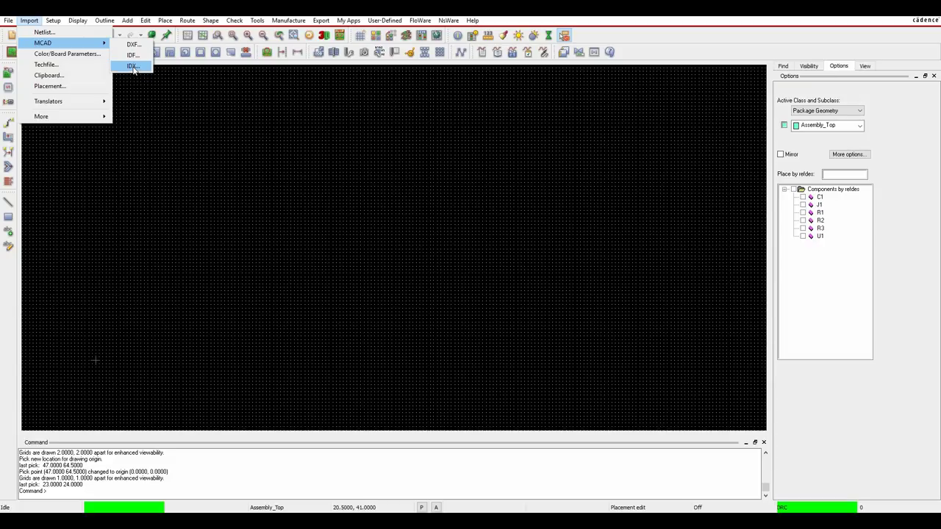
{"action": "left_click", "coordinate": [346, 172]}
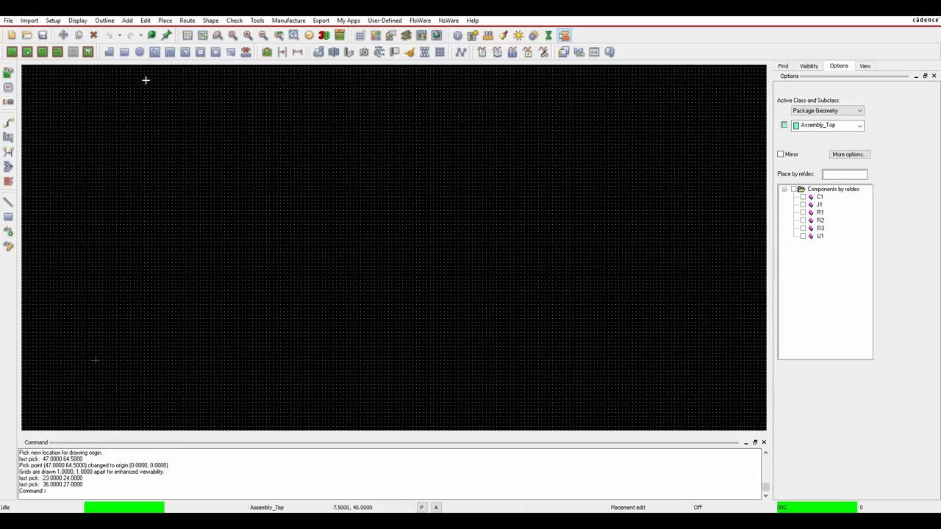
Step: Draw the rectangular board outline on Board Geometry/Design_Outline from (0, 0) to (26, 21) mm and finish the shape
{"action": "left_click", "coordinate": [212, 20]}
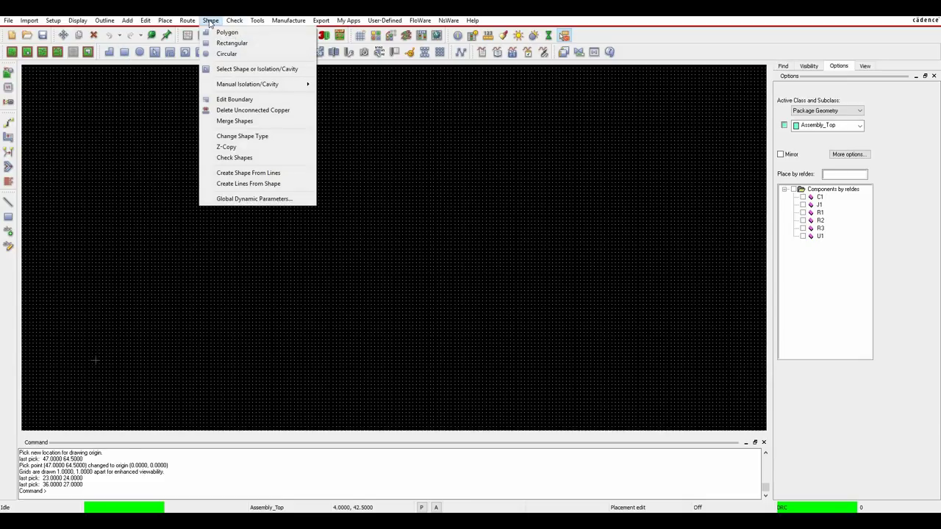
{"action": "left_click", "coordinate": [220, 42]}
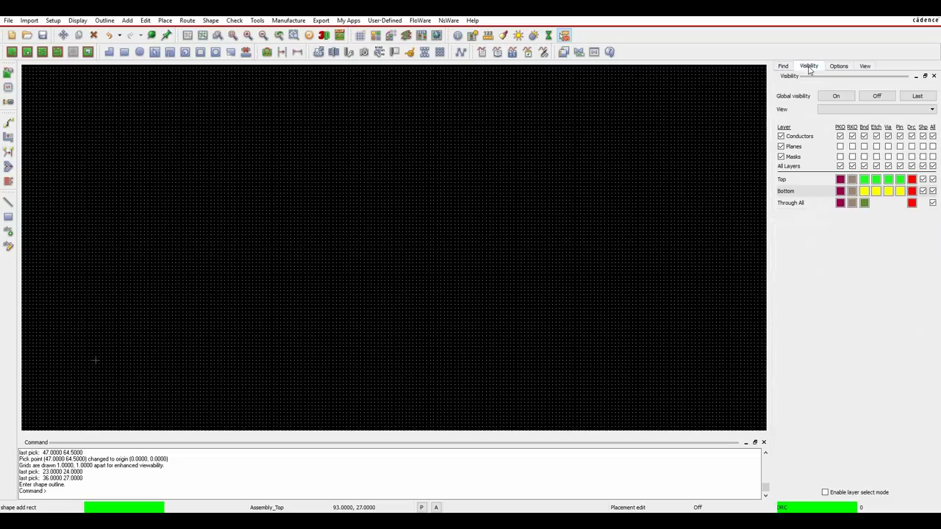
{"action": "left_click", "coordinate": [839, 66]}
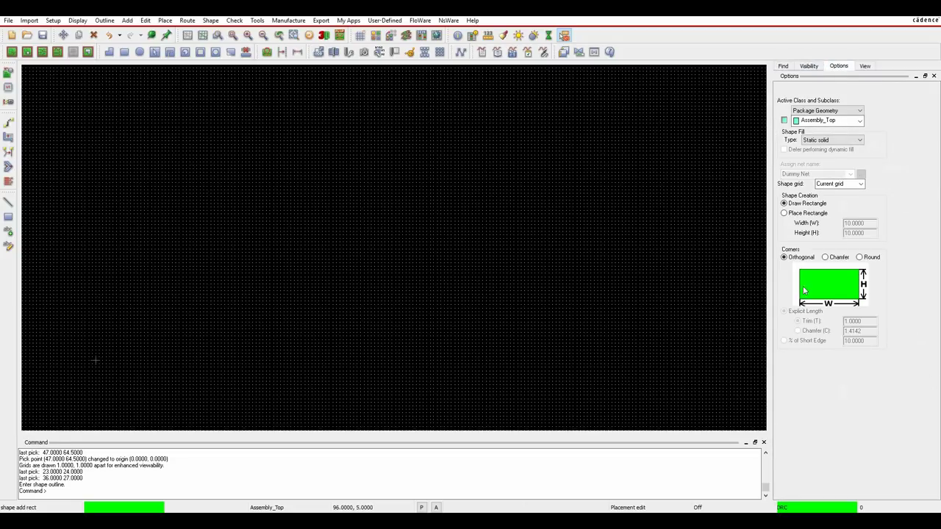
{"action": "left_click", "coordinate": [817, 111]}
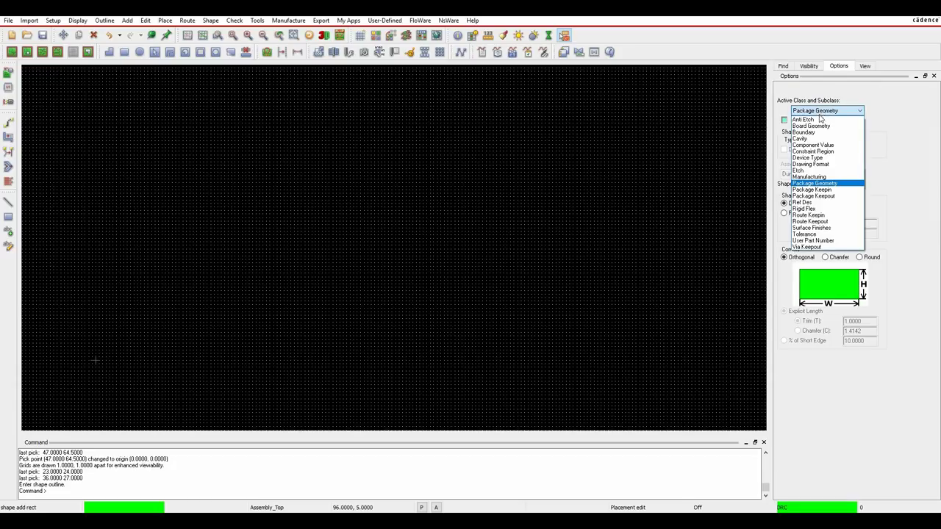
{"action": "left_click", "coordinate": [819, 126]}
{"action": "left_click", "coordinate": [817, 121]}
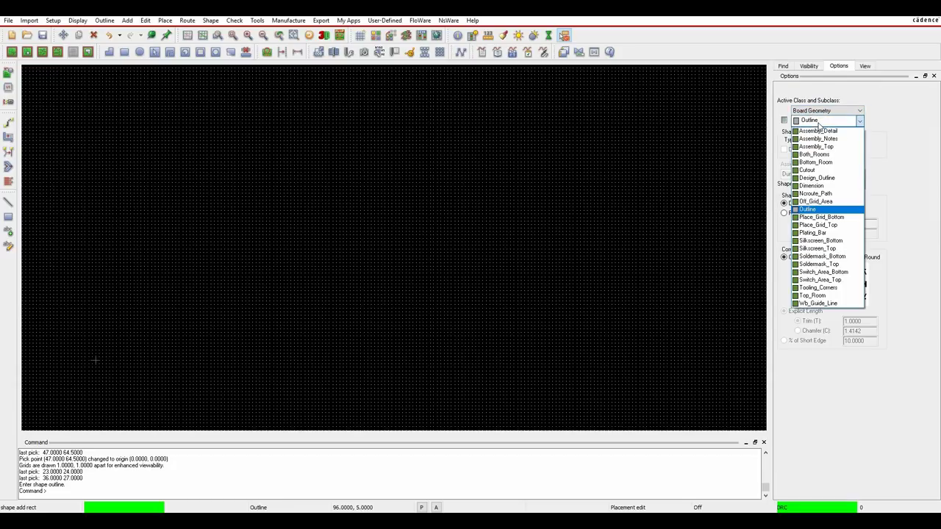
{"action": "left_click", "coordinate": [817, 178]}
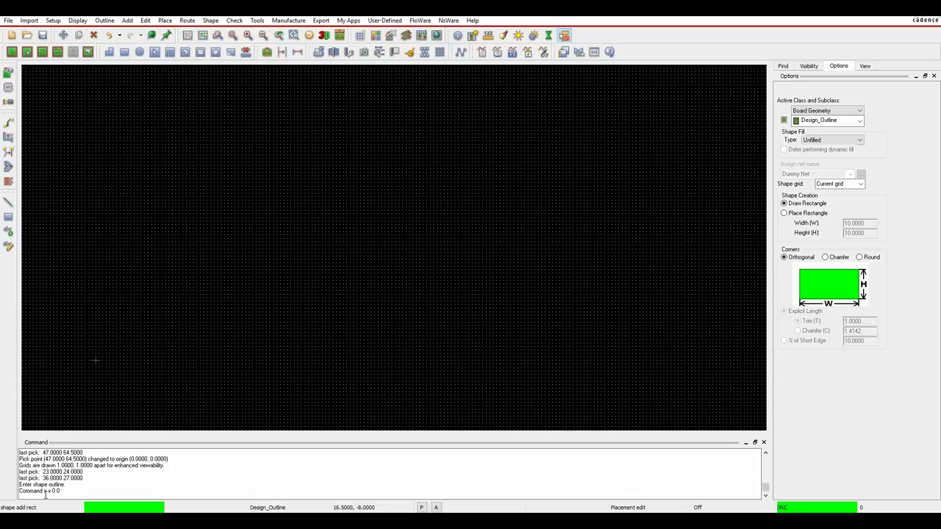
{"action": "key", "text": "Return"}
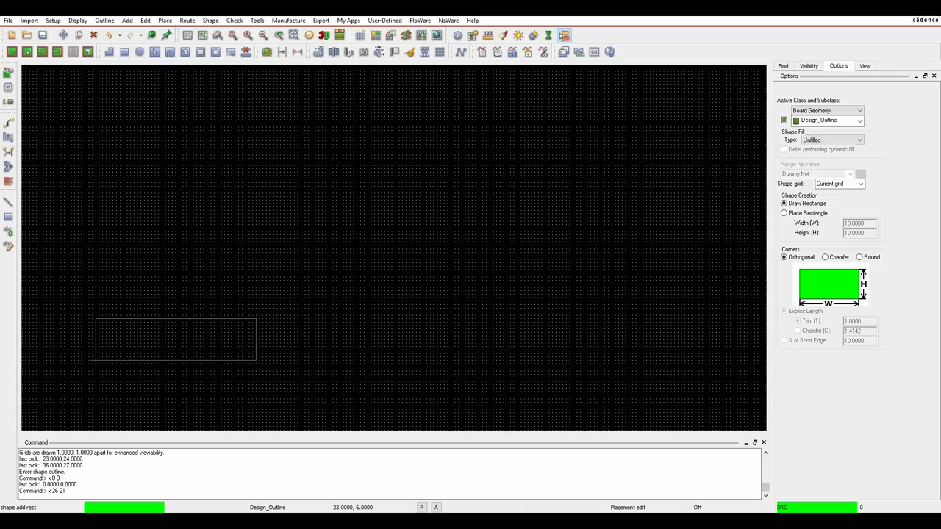
{"action": "key", "text": "Return"}
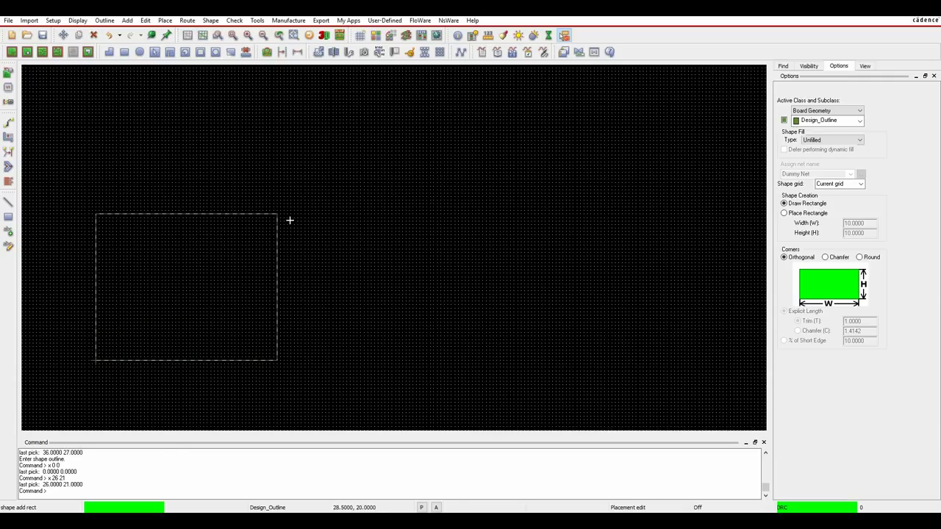
{"action": "right_click", "coordinate": [336, 196]}
{"action": "left_click", "coordinate": [349, 203]}
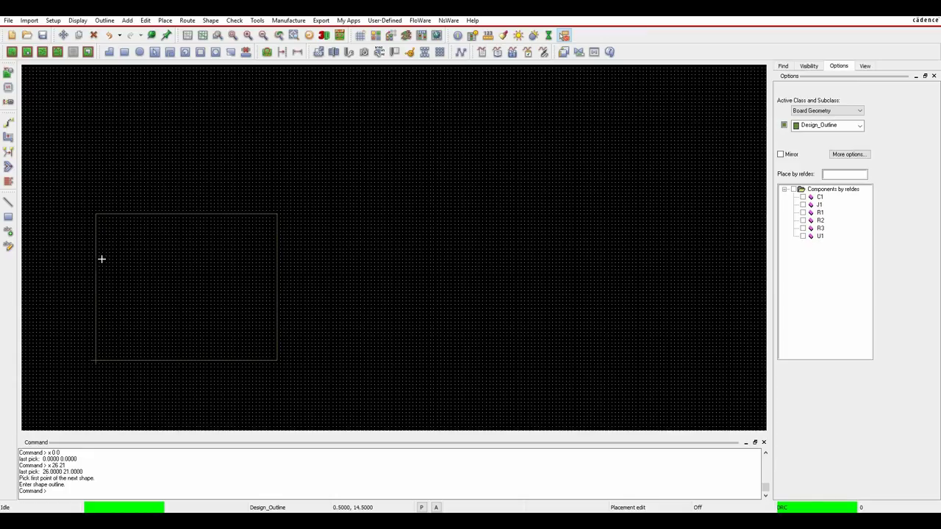
Step: Z-Copy the board outline to Route Keepin/All, contracted by an offset of 0.5 mm
{"action": "left_click", "coordinate": [211, 22]}
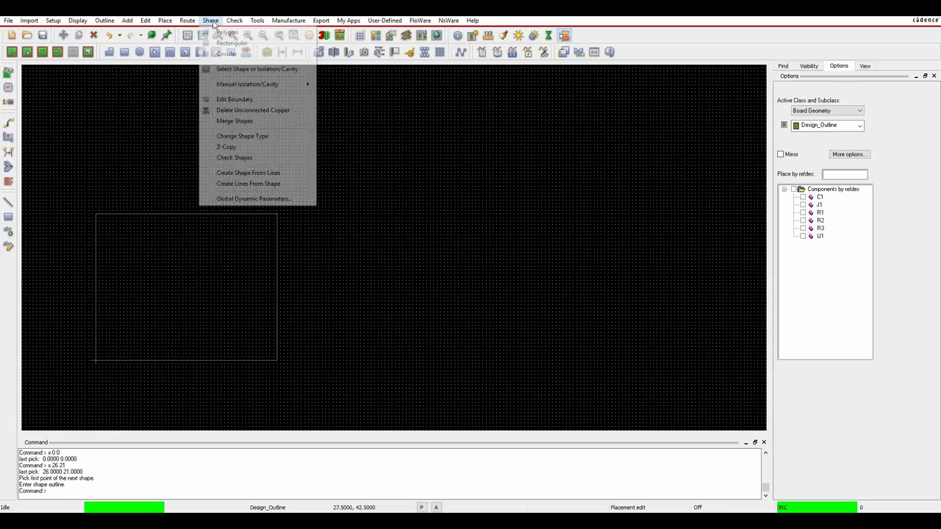
{"action": "left_click", "coordinate": [226, 147]}
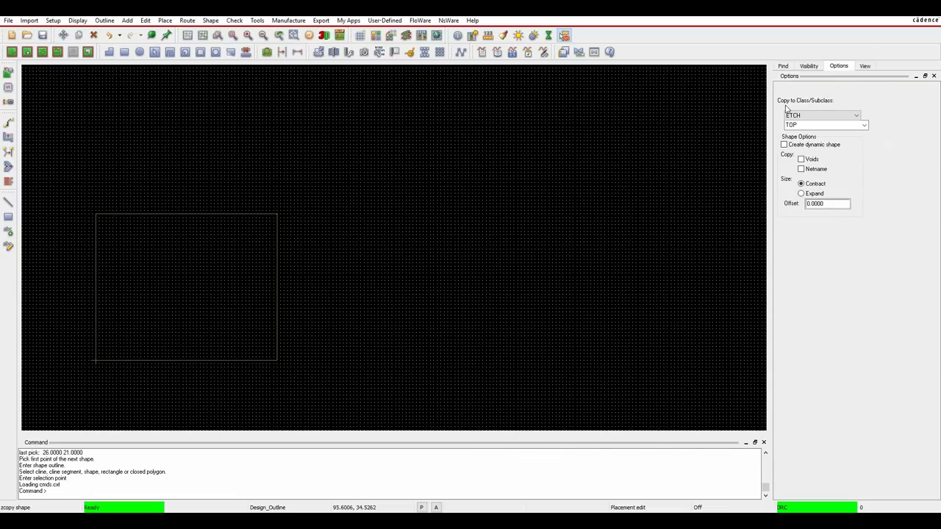
{"action": "left_click", "coordinate": [819, 117]}
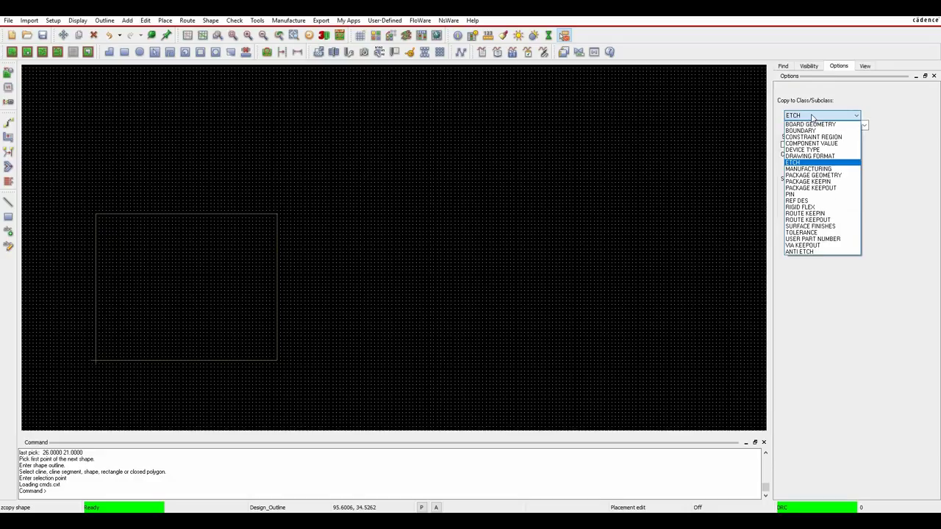
{"action": "left_click", "coordinate": [816, 213]}
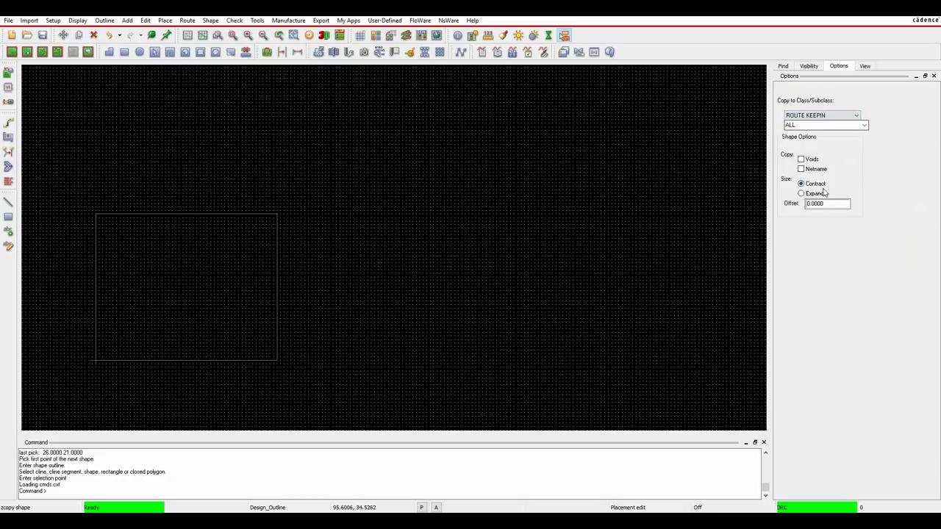
{"action": "double_click", "coordinate": [824, 203]}
{"action": "key", "text": "BackSpace"}
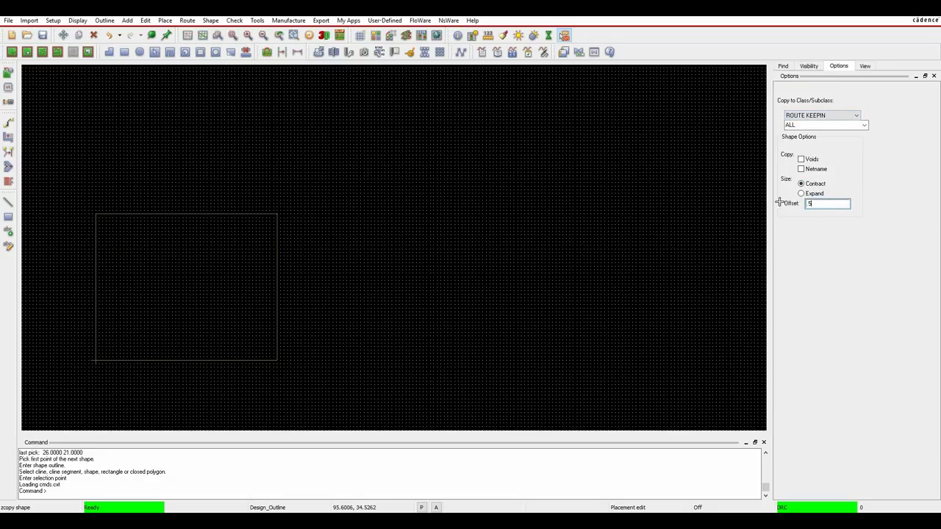
{"action": "left_click", "coordinate": [218, 213]}
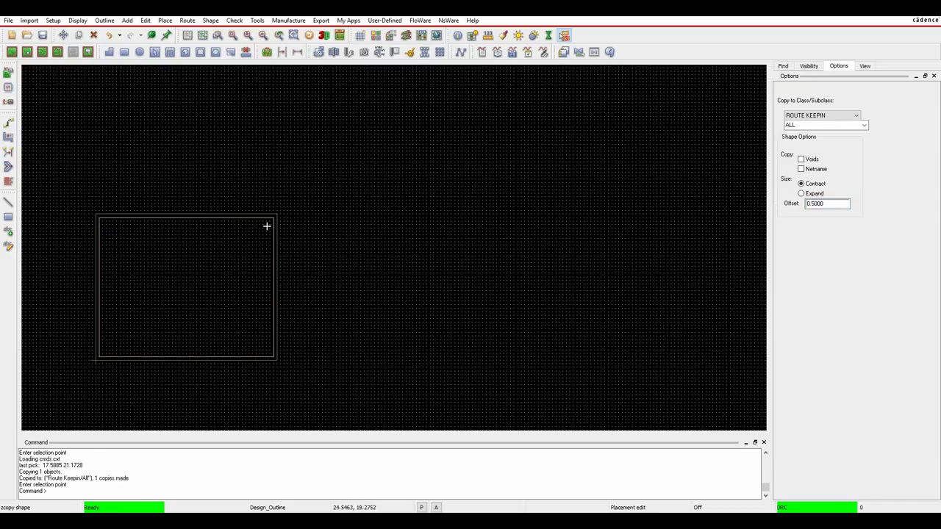
{"action": "scroll", "coordinate": [101, 286], "scroll_direction": "up", "scroll_amount": 1}
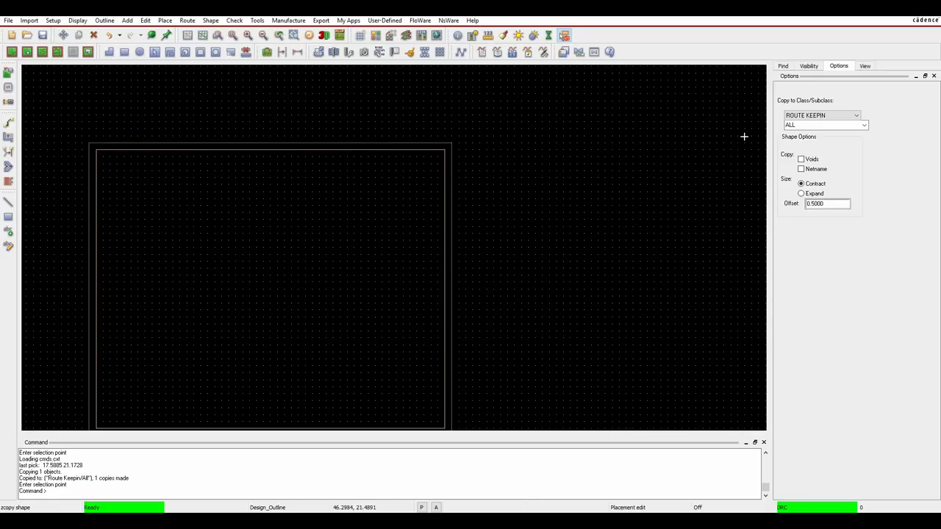
Step: Z-Copy the board outline to Package Keepin/All, contracted by an offset of 0.5 mm, and end the command
{"action": "left_click", "coordinate": [821, 115]}
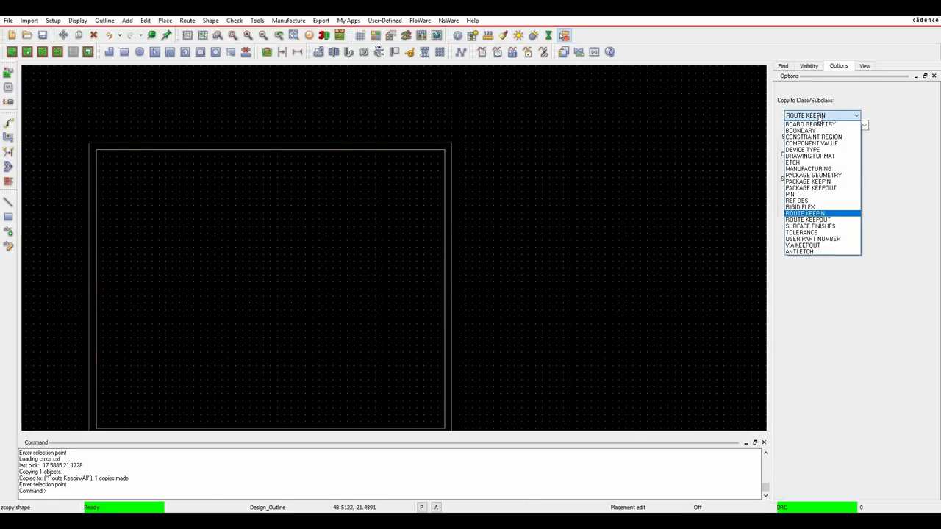
{"action": "left_click", "coordinate": [813, 183]}
{"action": "left_click", "coordinate": [824, 204]}
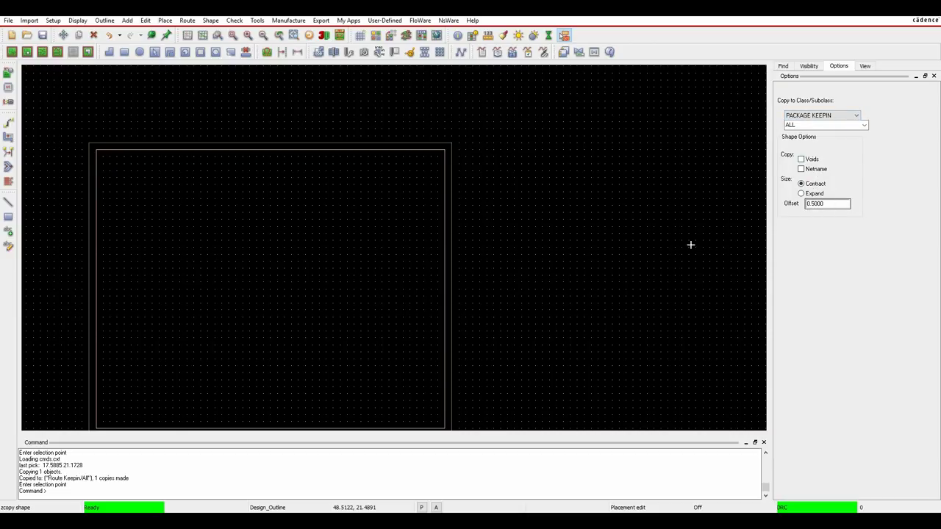
{"action": "left_click", "coordinate": [335, 142]}
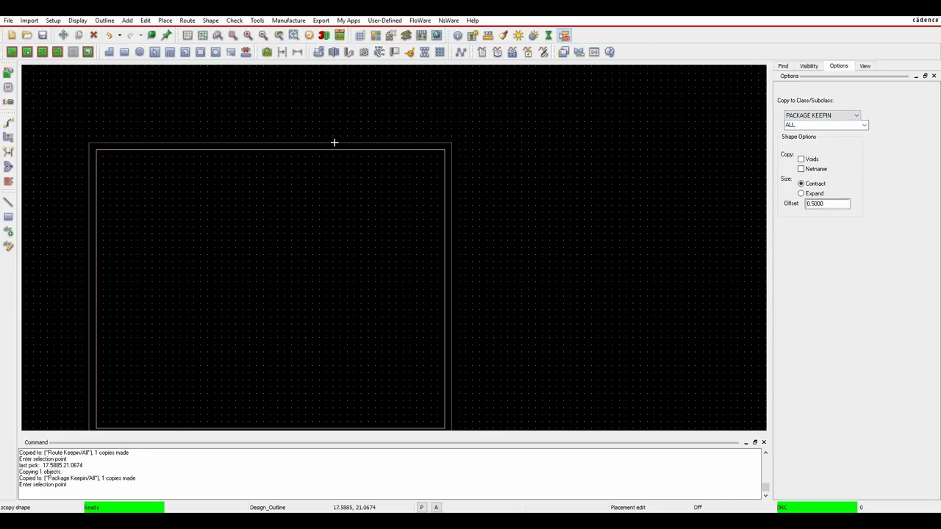
{"action": "right_click", "coordinate": [311, 97]}
{"action": "left_click", "coordinate": [334, 104]}
Step: Save the board, overwriting the existing MYDESIGN1.brd file
{"action": "left_click", "coordinate": [232, 35]}
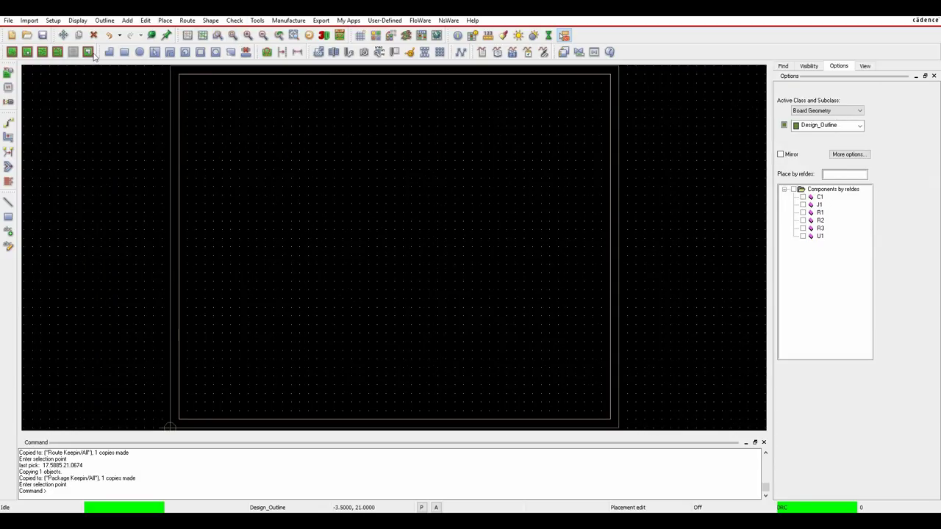
{"action": "left_click", "coordinate": [42, 35]}
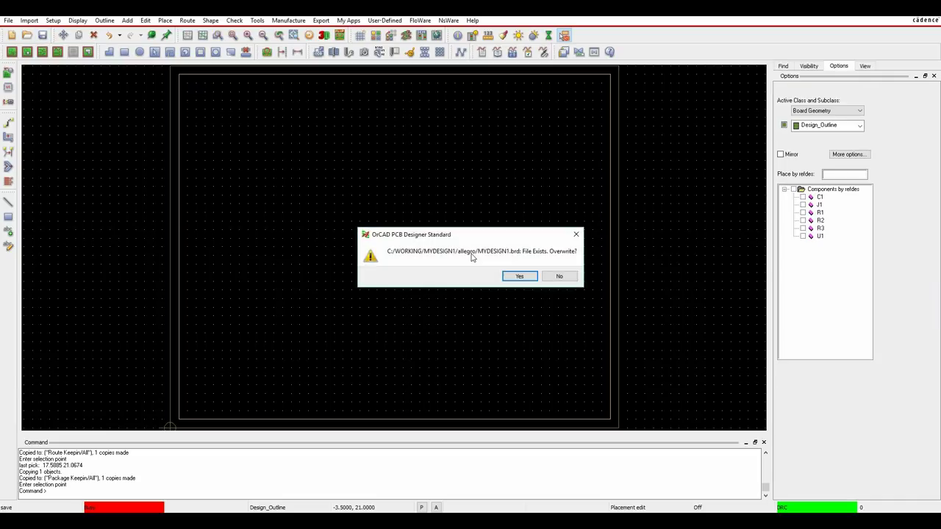
{"action": "left_click", "coordinate": [517, 276]}
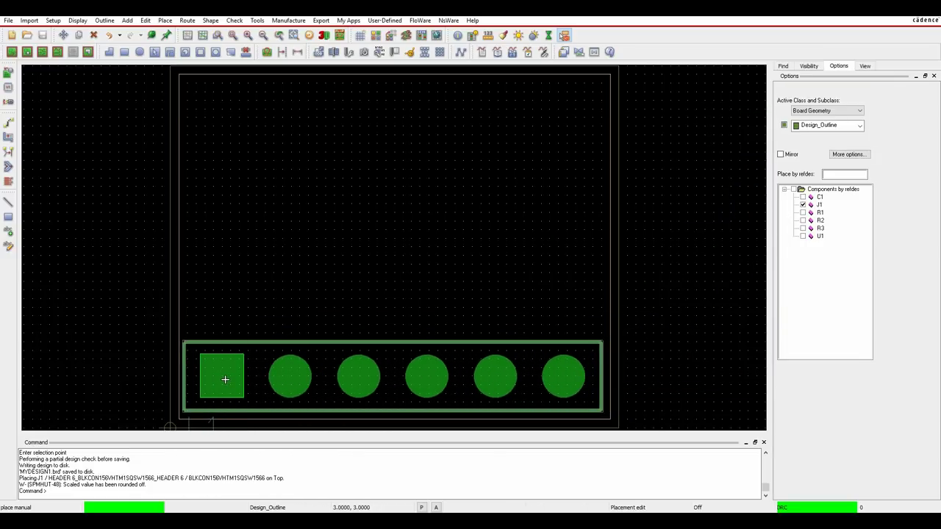
Step: Place the six-pin header J1 at (3, 3) mm, along the lower edge inside the board outline
{"action": "left_click", "coordinate": [225, 379]}
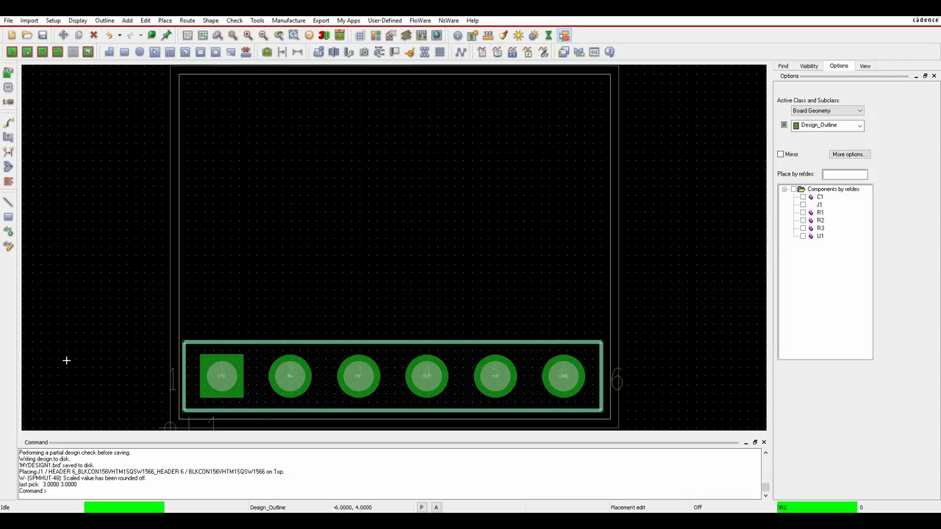
{"action": "right_click", "coordinate": [667, 131]}
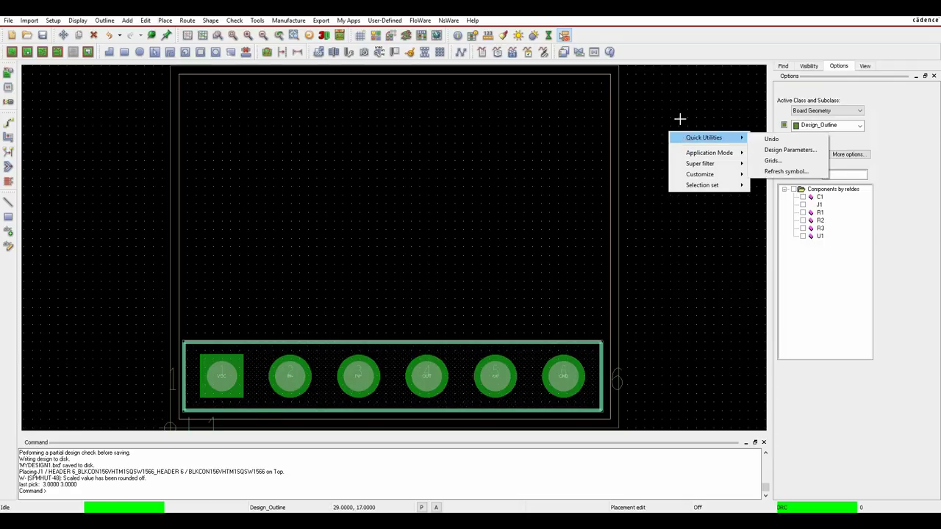
{"action": "left_click", "coordinate": [678, 119]}
Step: Start manual component placement, select U1 and rotate it 90 degrees before placing it
{"action": "left_click", "coordinate": [172, 20]}
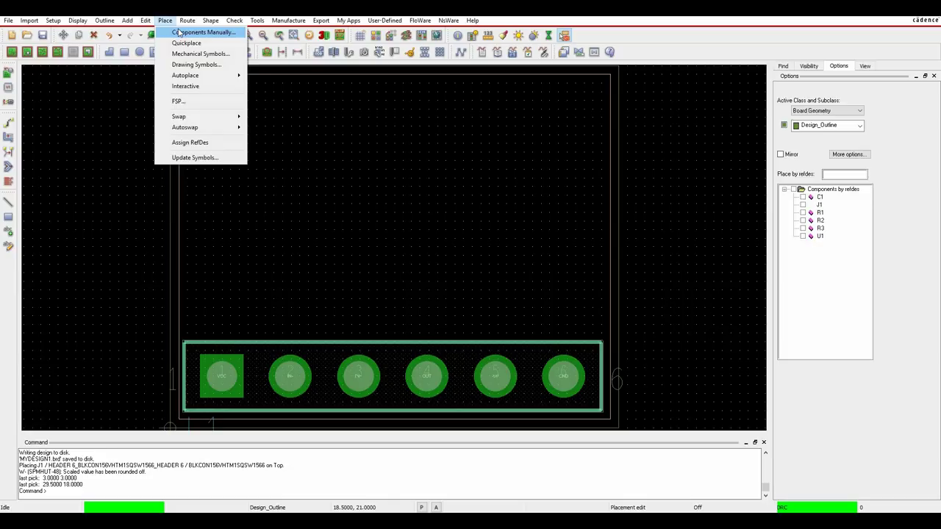
{"action": "left_click", "coordinate": [178, 31]}
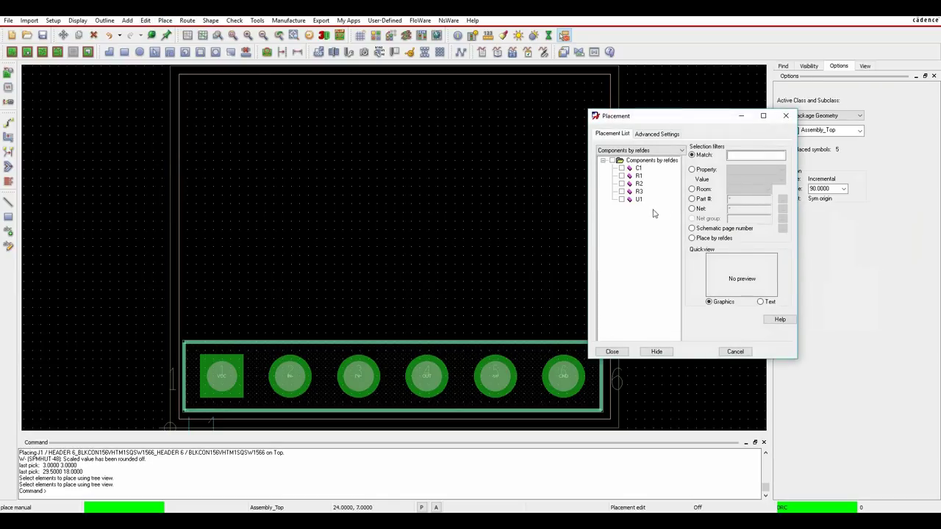
{"action": "left_click", "coordinate": [621, 199]}
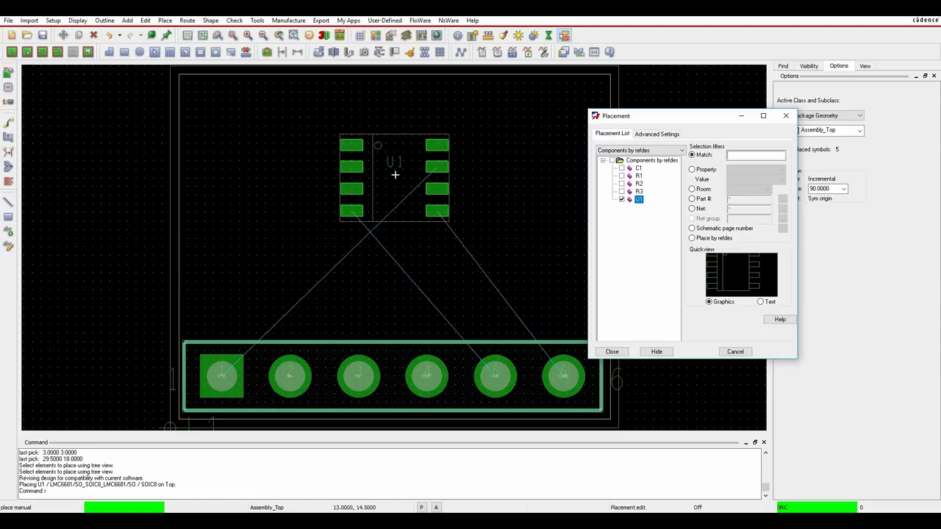
{"action": "right_click", "coordinate": [394, 175]}
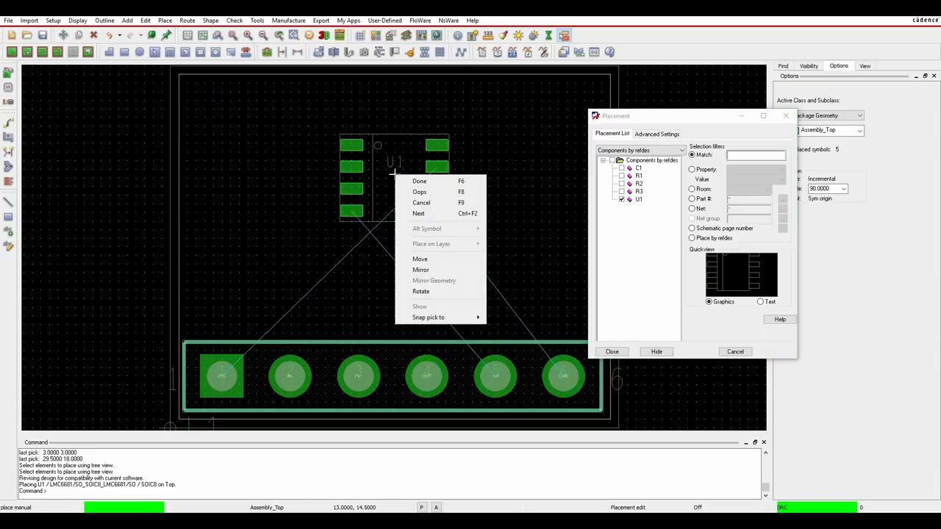
{"action": "left_click", "coordinate": [422, 286]}
{"action": "left_click", "coordinate": [411, 191]}
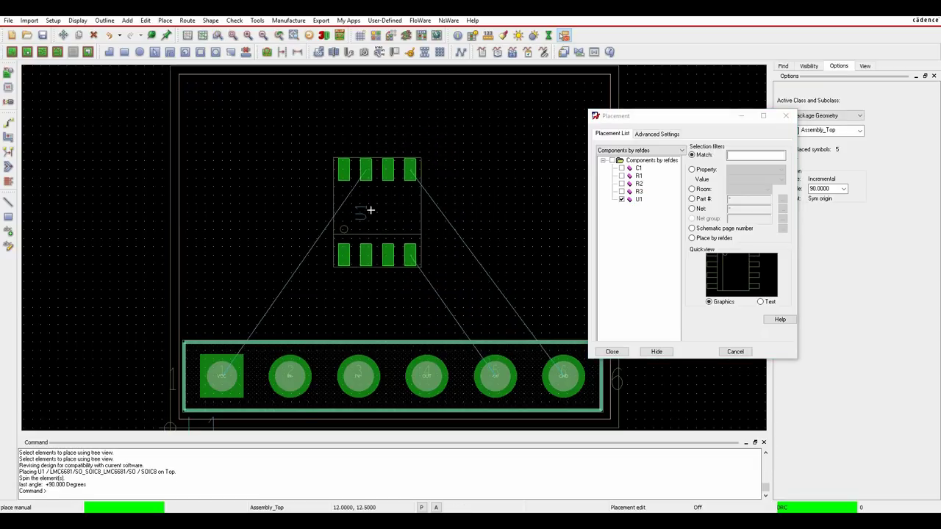
Step: Mirror U1 to the bottom side of the board and mirror it back to the top side
{"action": "right_click", "coordinate": [401, 190]}
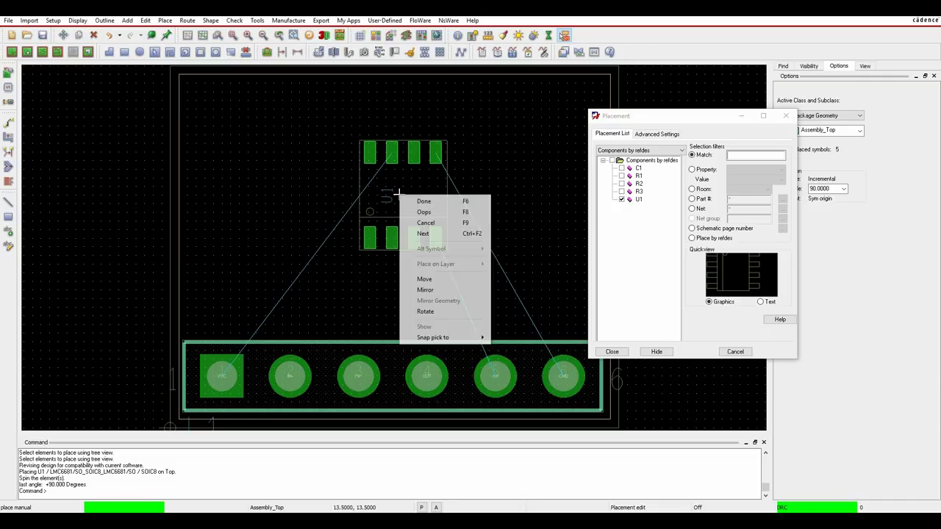
{"action": "left_click", "coordinate": [420, 275]}
{"action": "right_click", "coordinate": [408, 190]}
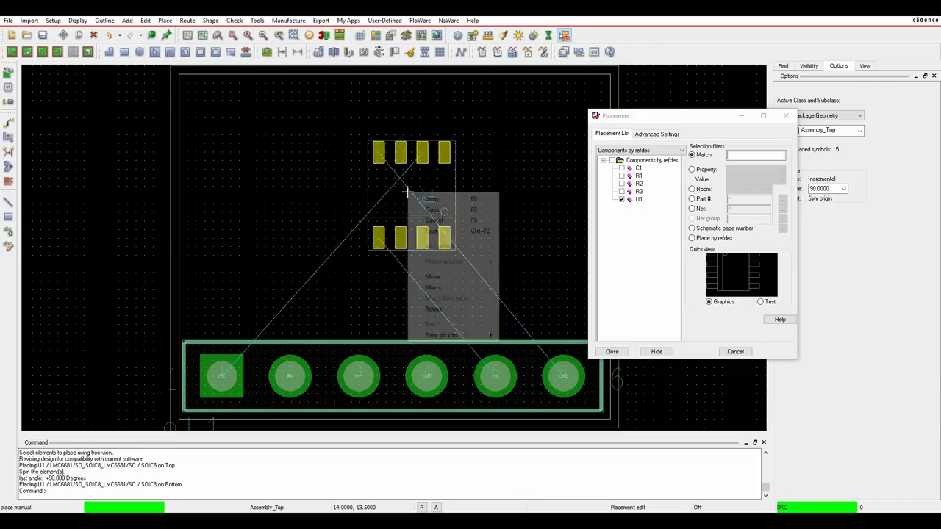
{"action": "left_click", "coordinate": [452, 287]}
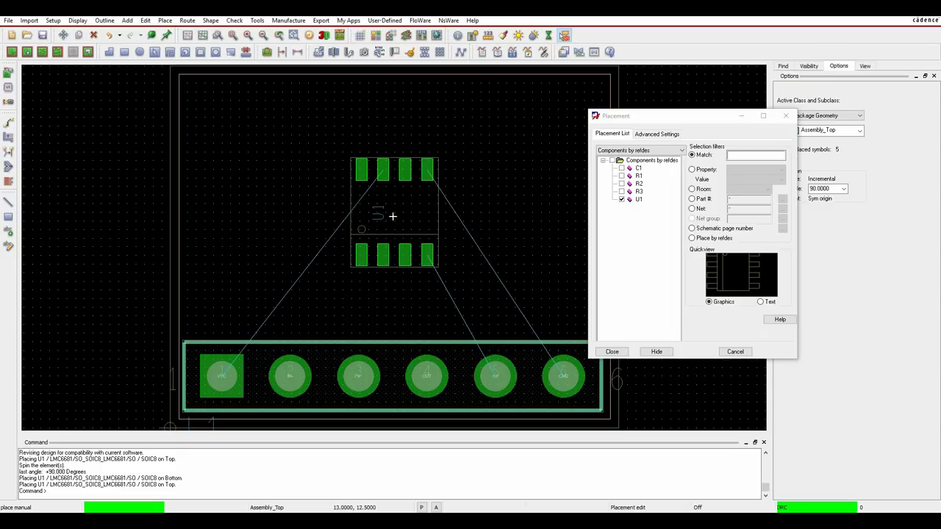
Step: Try rotating U1 with the incremental rotation angle set to 33 degrees, moving the placement dialog clear of the board
{"action": "left_click_drag", "start_coordinate": [704, 116], "coordinate": [655, 212]}
{"action": "double_click", "coordinate": [833, 189]}
{"action": "type", "text": "33"}
{"action": "key", "text": "Return"}
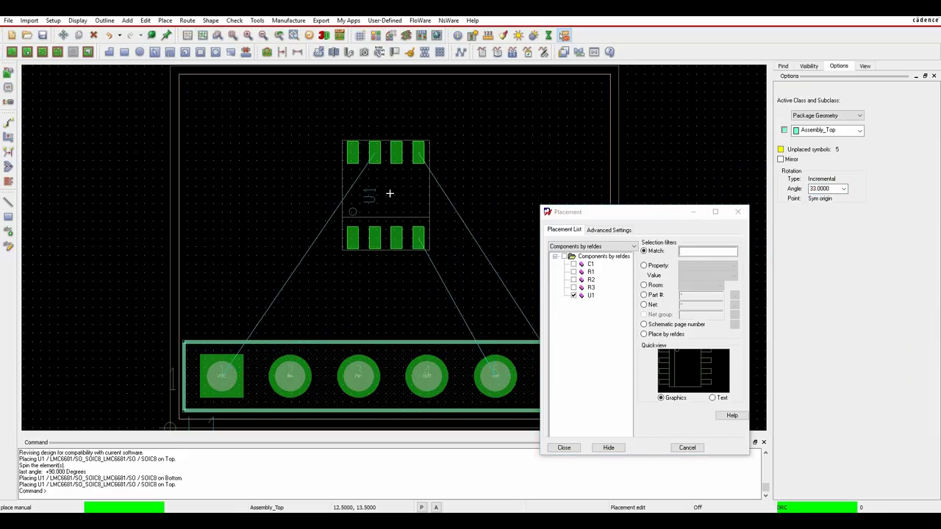
{"action": "right_click", "coordinate": [389, 195]}
{"action": "left_click", "coordinate": [432, 312]}
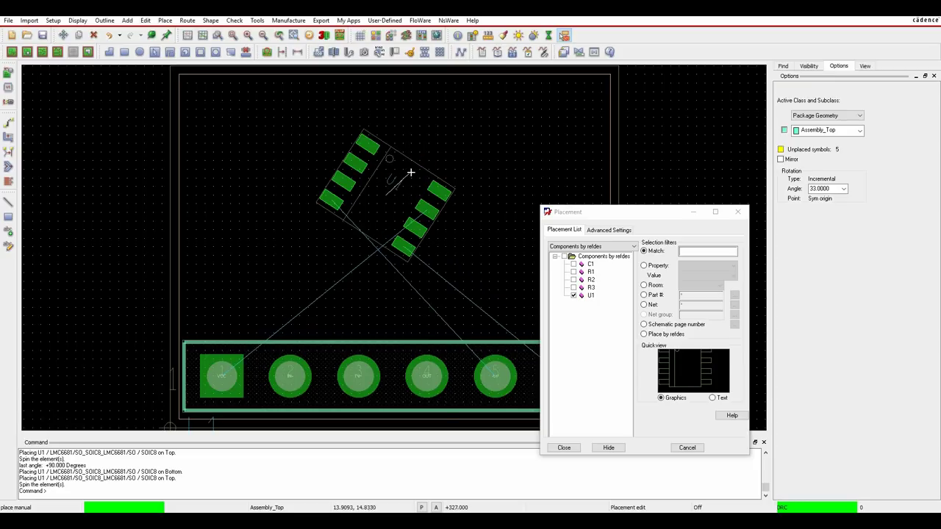
Step: Set the incremental rotation angle for U1 to 90 degrees
{"action": "double_click", "coordinate": [831, 189]}
{"action": "type", "text": "90"}
{"action": "key", "text": "Return"}
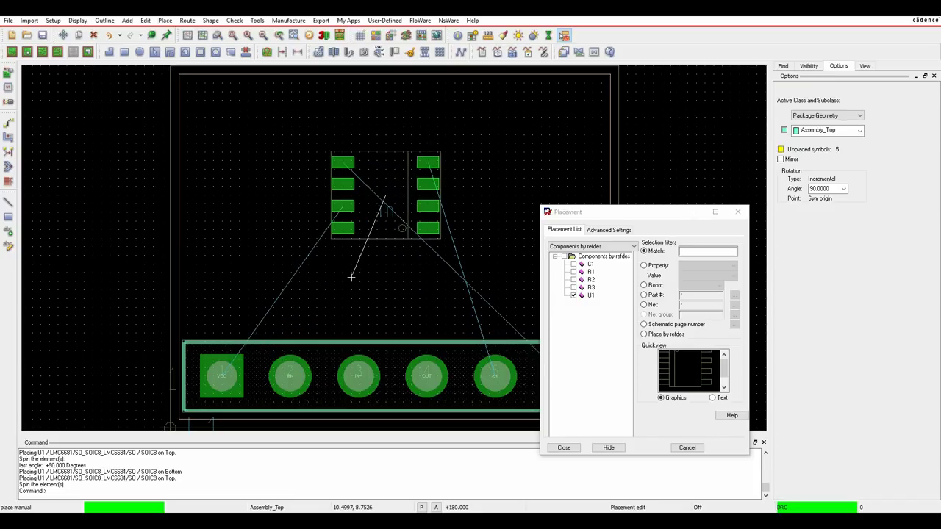
Step: Rotate U1 by 180 degrees, place it at 13.5, 13.5 above the header, and hide the placement dialog
{"action": "left_click", "coordinate": [429, 256]}
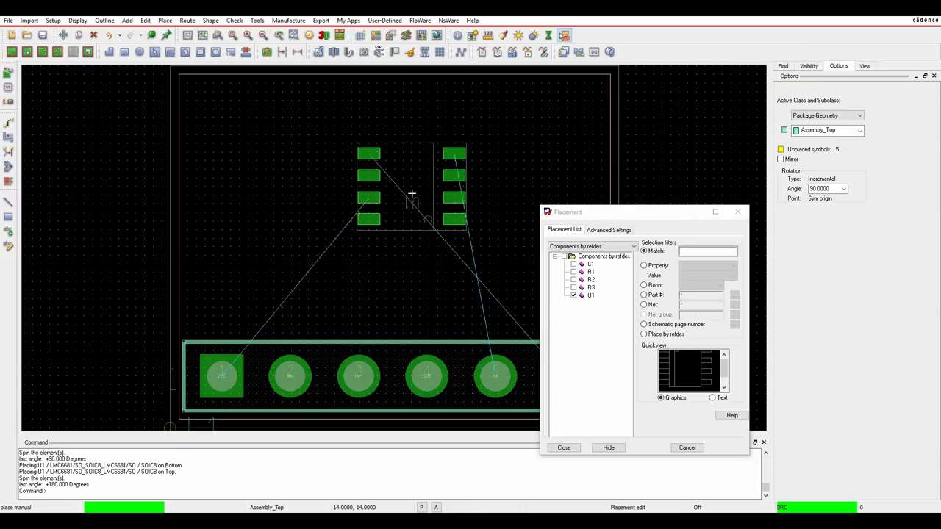
{"action": "left_click", "coordinate": [400, 194]}
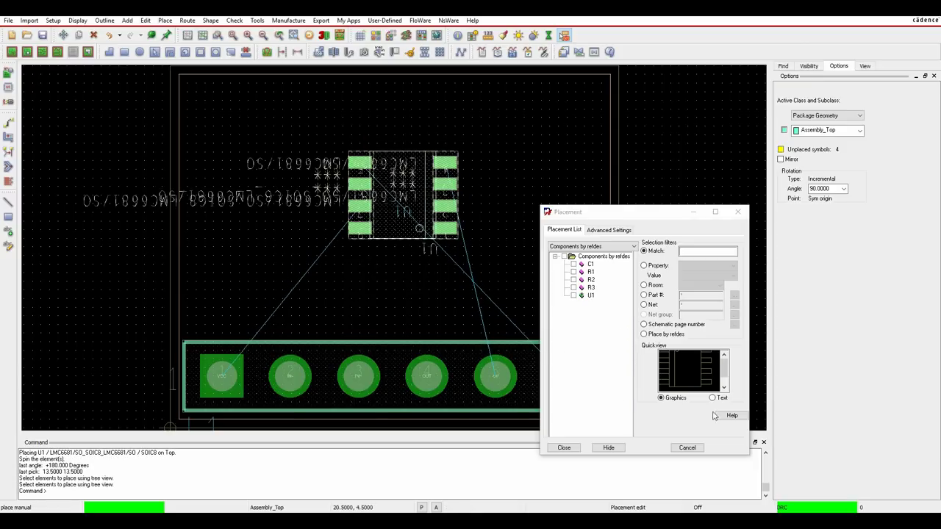
{"action": "left_click", "coordinate": [609, 448]}
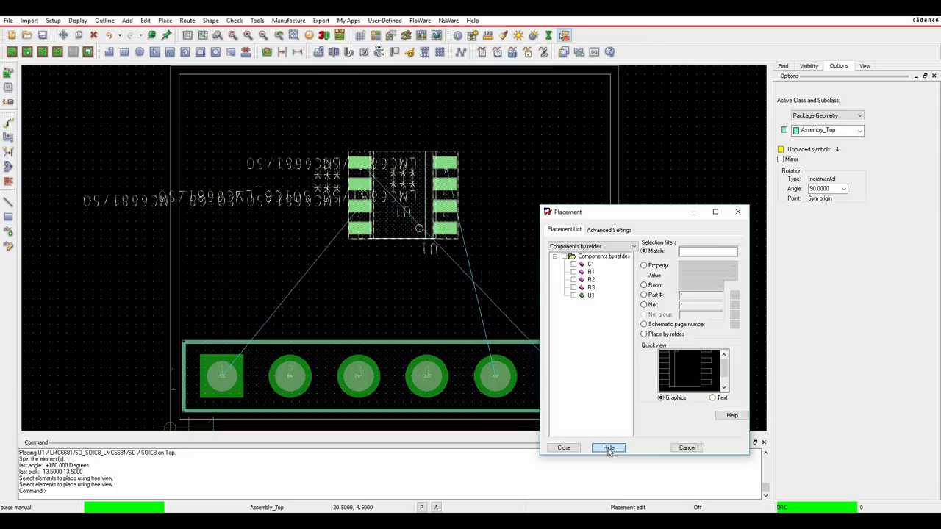
Step: Arrange the board editor side by side with OrCAD Capture and show schematic PAGE1 beside the whole board
{"action": "left_click_drag", "start_coordinate": [634, 18], "coordinate": [1, 22]}
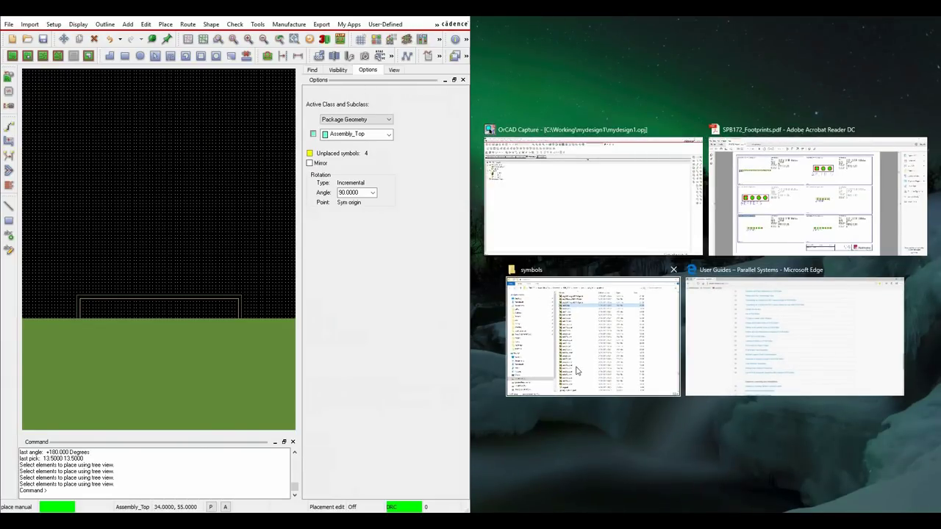
{"action": "left_click", "coordinate": [575, 207]}
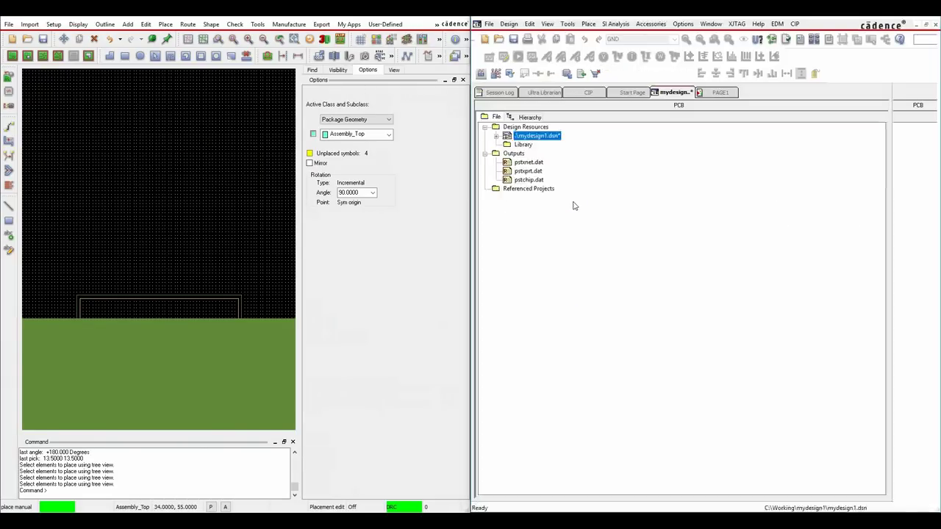
{"action": "left_click", "coordinate": [720, 92]}
{"action": "scroll", "coordinate": [155, 345], "scroll_direction": "up", "scroll_amount": 2}
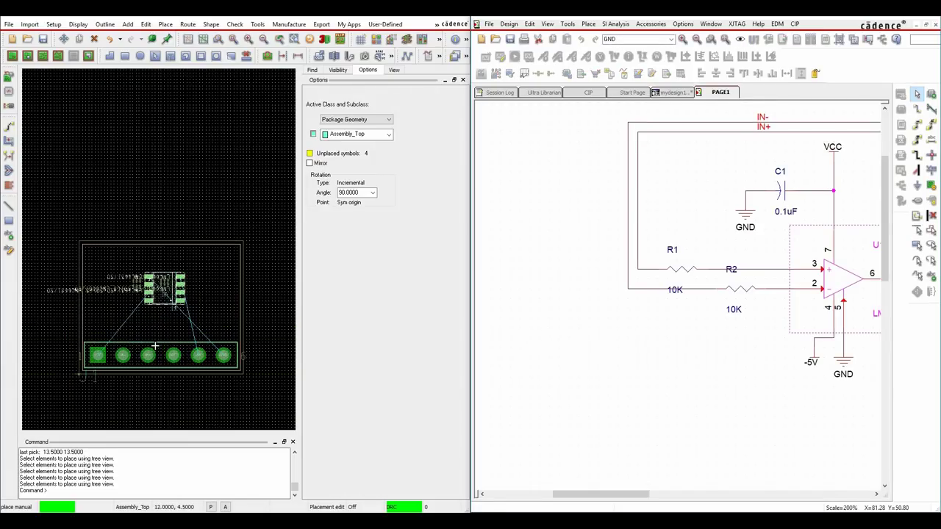
Step: Cross-place R2 at 10.5, 7.5 and R1 at 4.5, 8.0 on the board from the schematic
{"action": "left_click", "coordinate": [735, 290]}
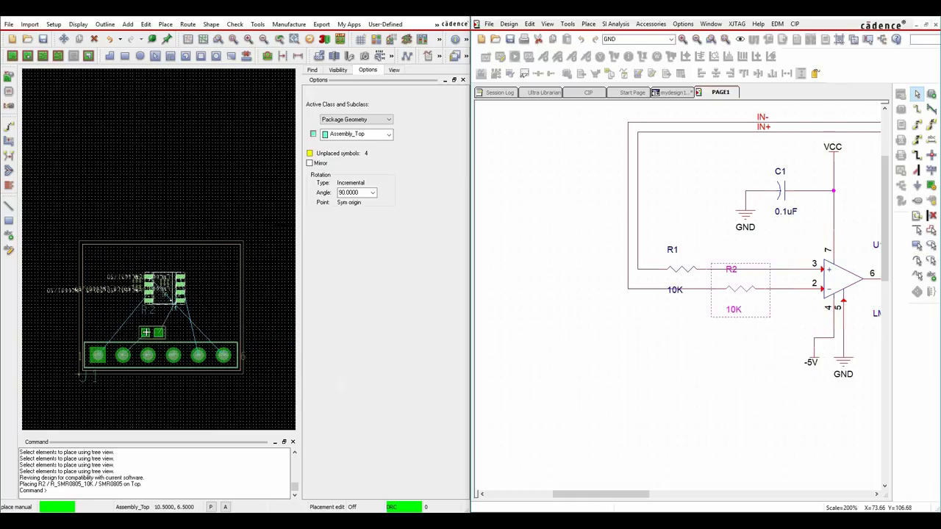
{"action": "left_click", "coordinate": [151, 328]}
{"action": "left_click", "coordinate": [680, 274]}
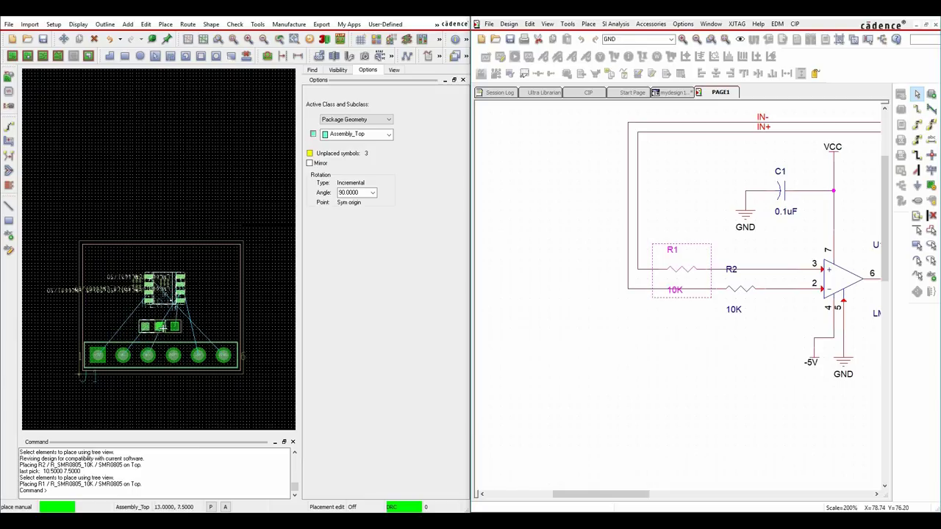
{"action": "left_click", "coordinate": [110, 325]}
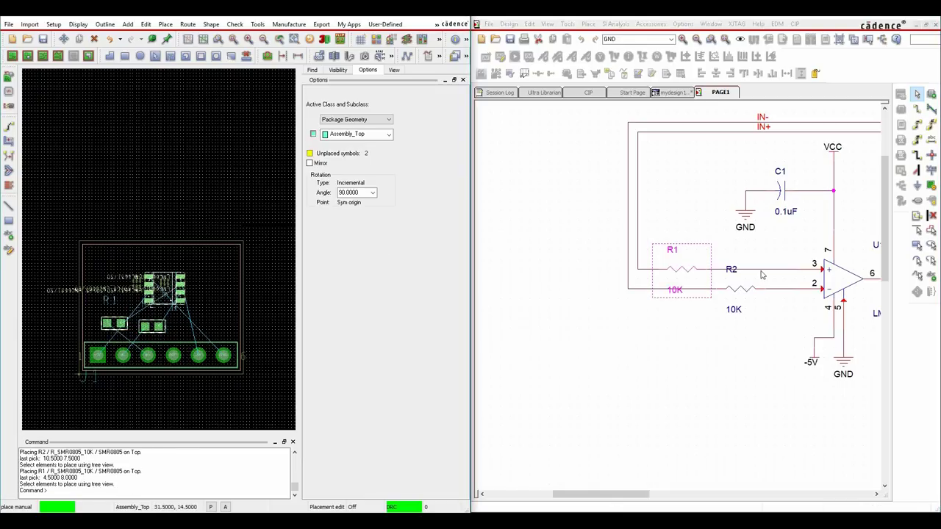
Step: Cross-place C1 at 12.0, 19.0 and R3 at 15.5, 8.0 from the schematic, and finish manual placement
{"action": "left_click", "coordinate": [785, 199]}
{"action": "left_click", "coordinate": [162, 253]}
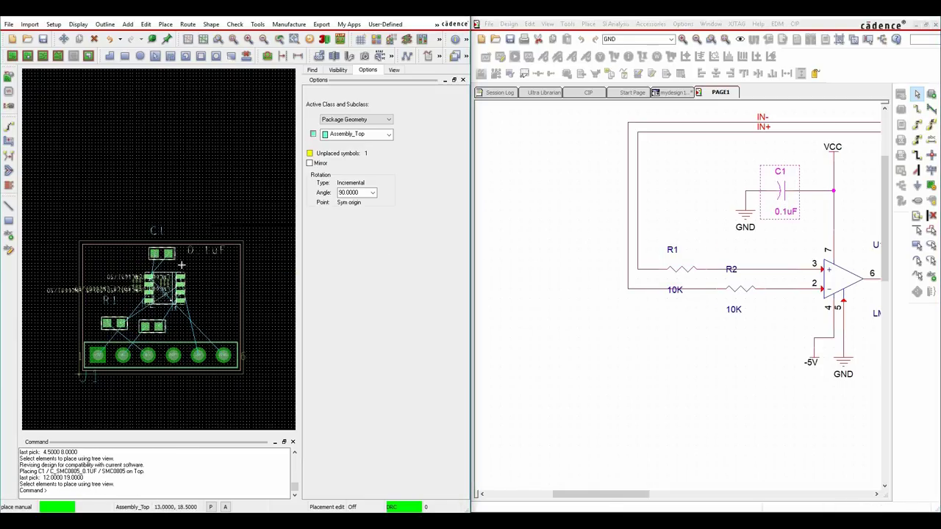
{"action": "left_click_drag", "start_coordinate": [614, 493], "coordinate": [677, 493]}
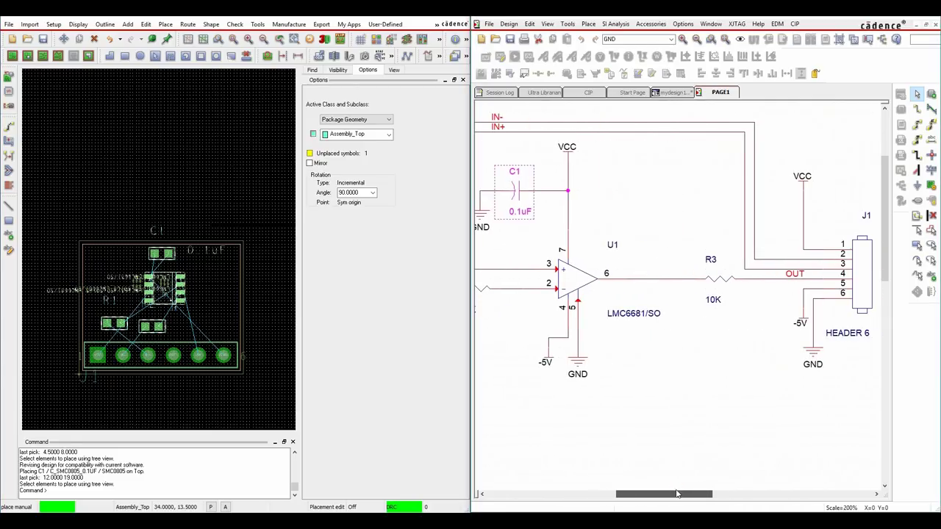
{"action": "left_click", "coordinate": [720, 280]}
{"action": "left_click", "coordinate": [184, 322]}
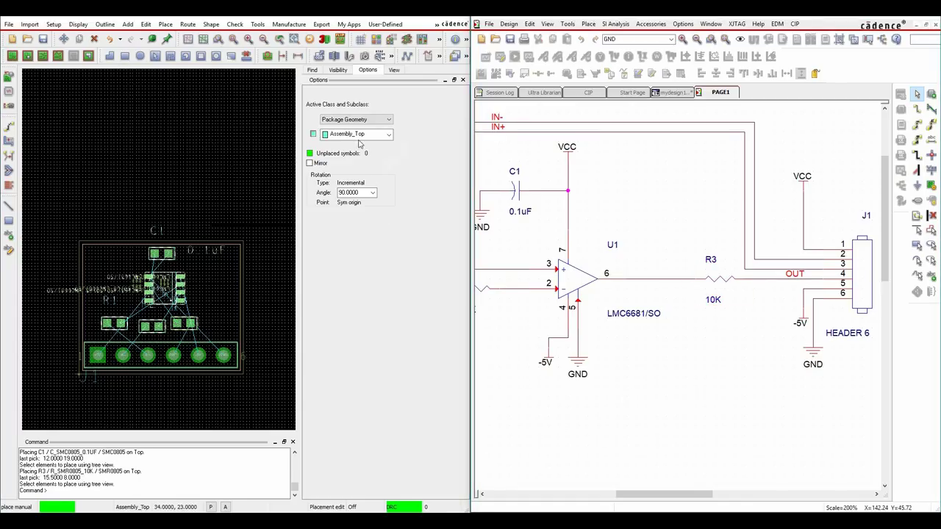
{"action": "right_click", "coordinate": [196, 130]}
{"action": "left_click", "coordinate": [212, 135]}
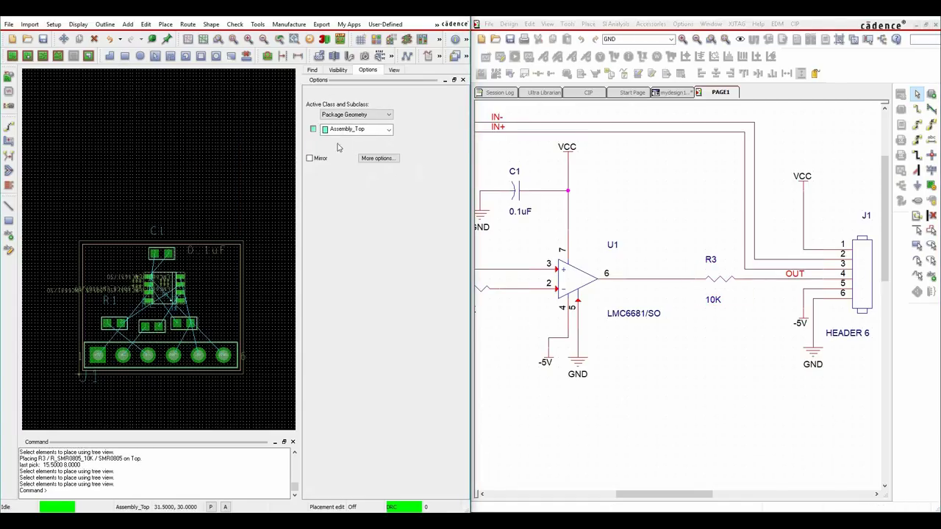
Step: Check the design status of the maximized board and view the unplaced symbols report
{"action": "left_click", "coordinate": [436, 16]}
{"action": "left_click", "coordinate": [234, 20]}
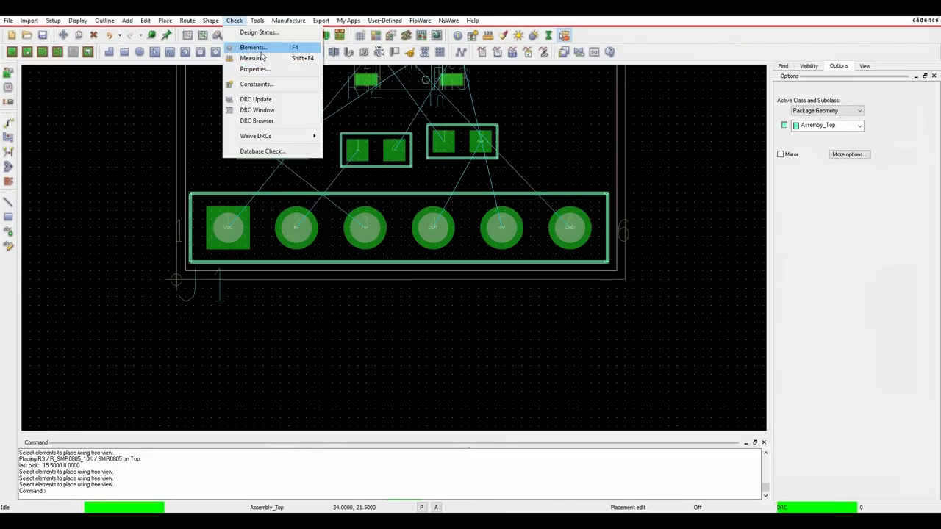
{"action": "left_click", "coordinate": [258, 32]}
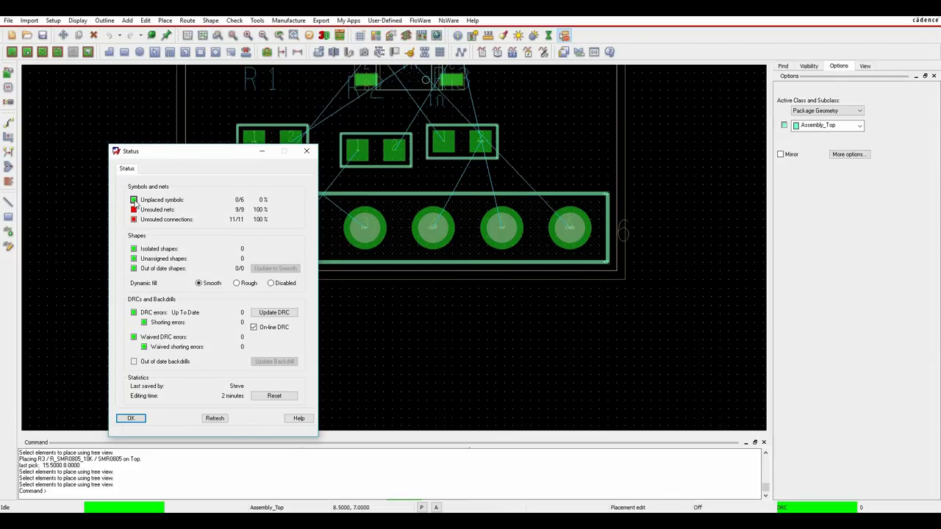
{"action": "left_click", "coordinate": [133, 200]}
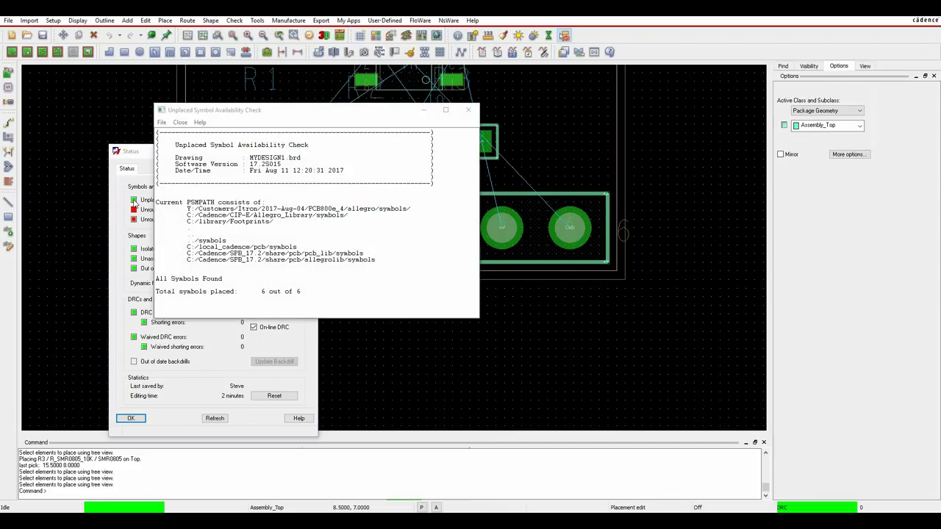
{"action": "left_click", "coordinate": [250, 449]}
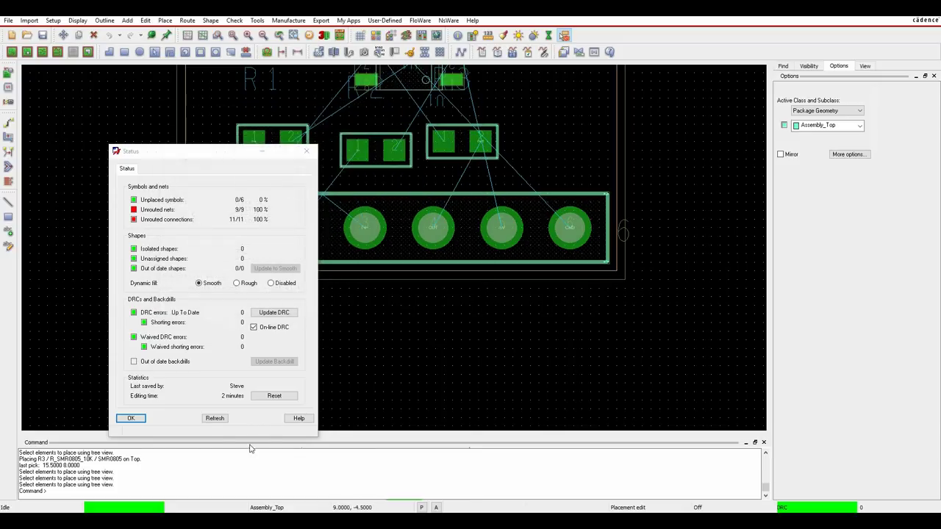
{"action": "left_click", "coordinate": [131, 418]}
Step: Save the fully placed board, overwriting MYDESIGN1.brd, and leave the board editor
{"action": "scroll", "coordinate": [577, 147], "scroll_direction": "down", "scroll_amount": 2}
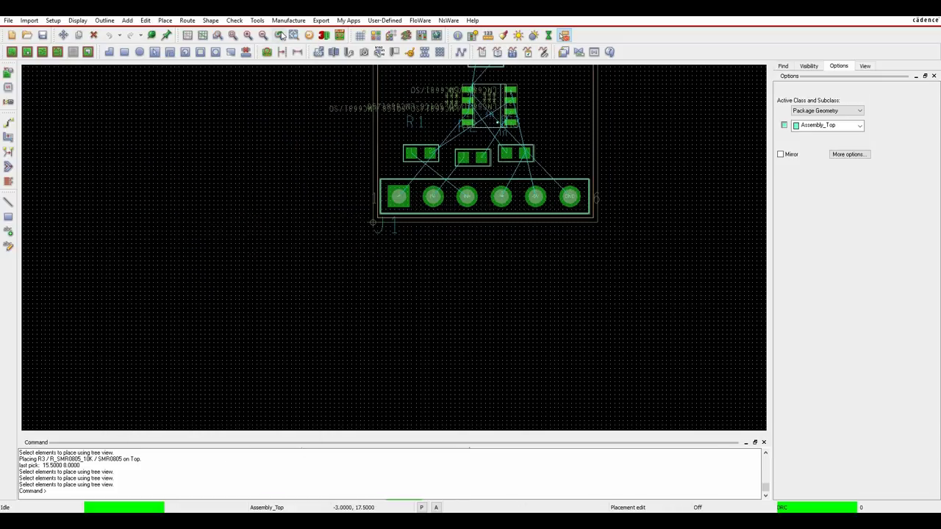
{"action": "left_click", "coordinate": [248, 35]}
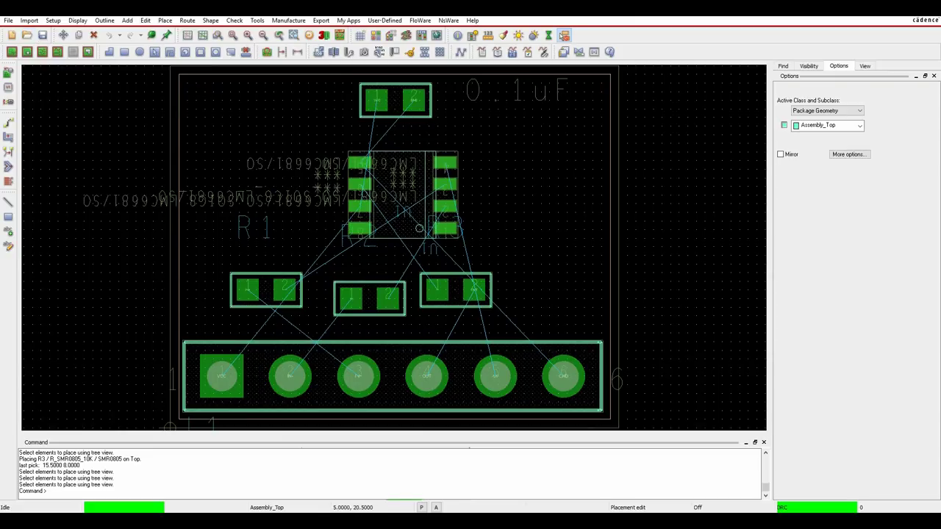
{"action": "left_click", "coordinate": [44, 36]}
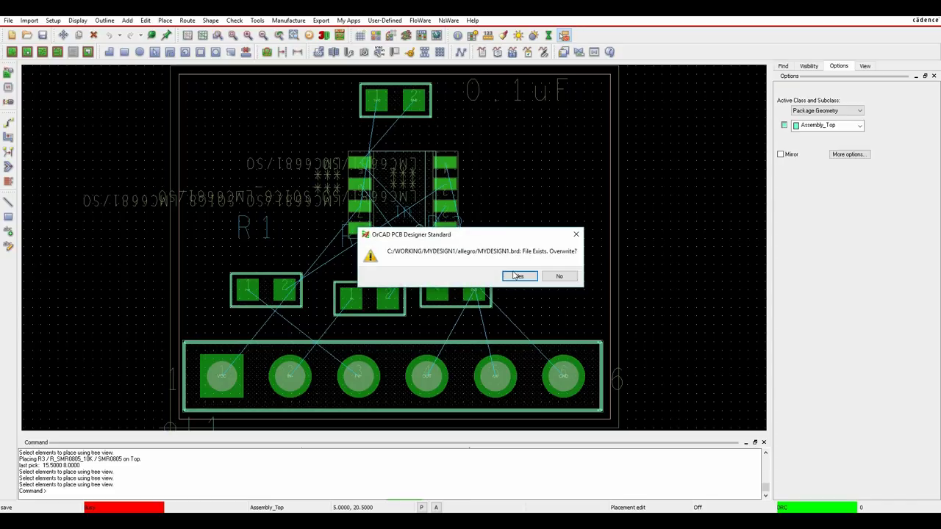
{"action": "left_click", "coordinate": [518, 276]}
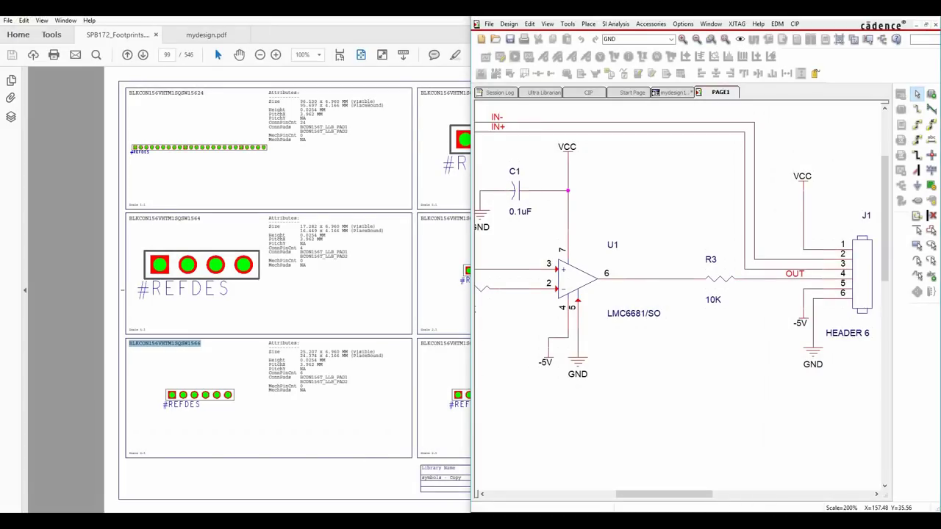
Step: Copy resistor R3 in the maximized OrCAD Capture schematic and paste the 10K copy below U1
{"action": "double_click", "coordinate": [909, 15]}
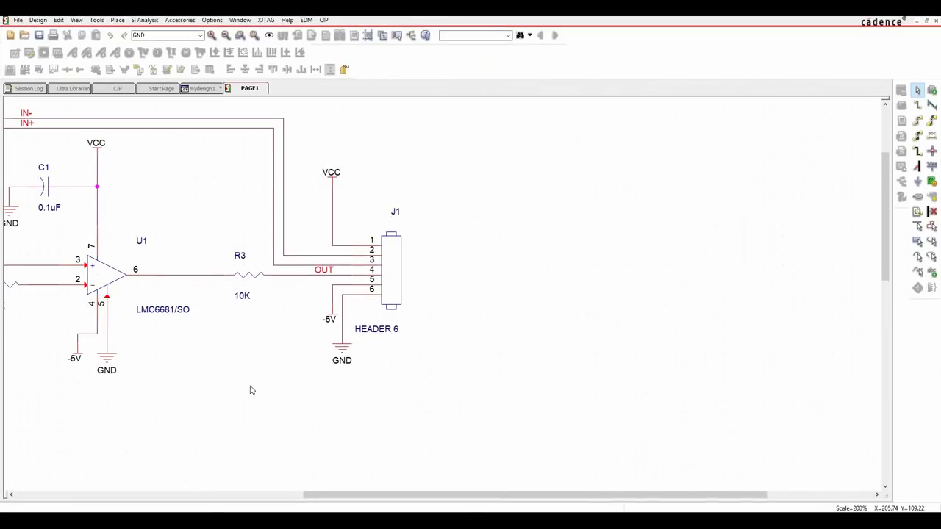
{"action": "left_click_drag", "start_coordinate": [459, 495], "coordinate": [332, 495]}
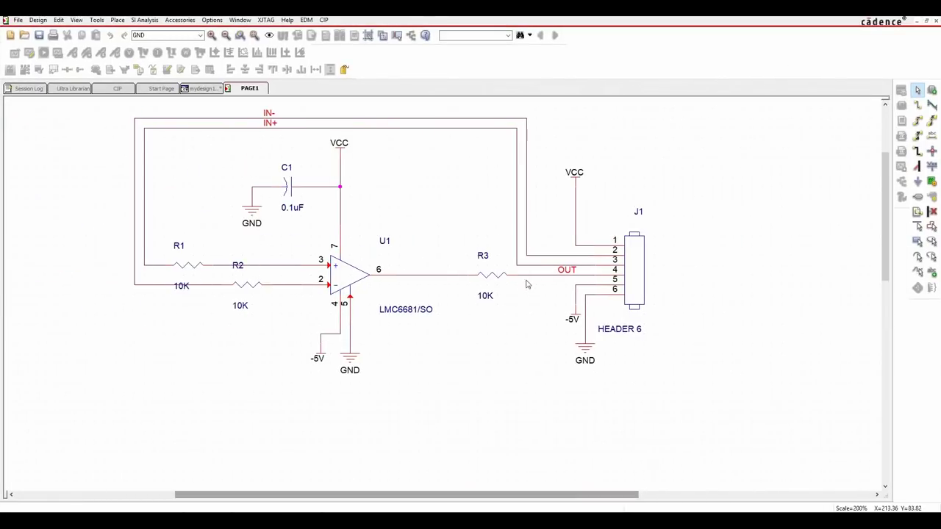
{"action": "left_click", "coordinate": [486, 279]}
{"action": "key", "text": "ctrl+c"}
{"action": "key", "text": "ctrl+v"}
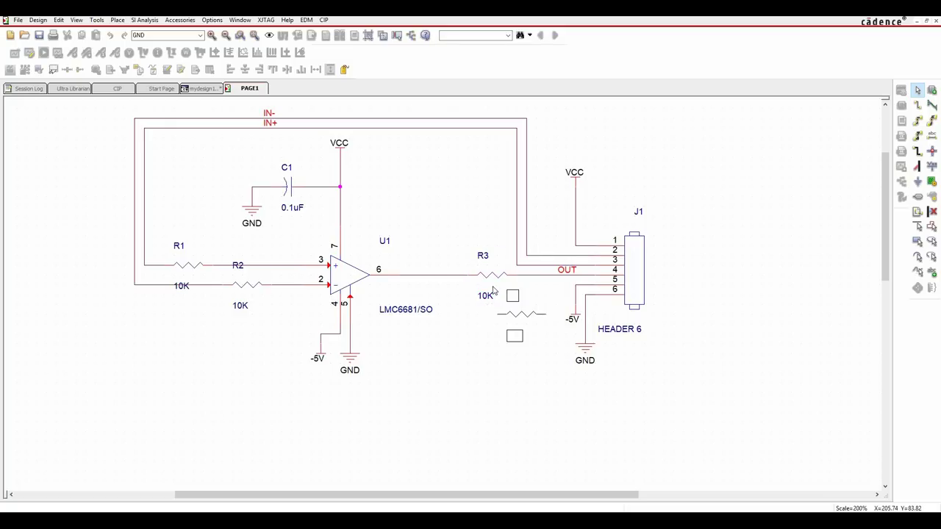
{"action": "left_click", "coordinate": [370, 365]}
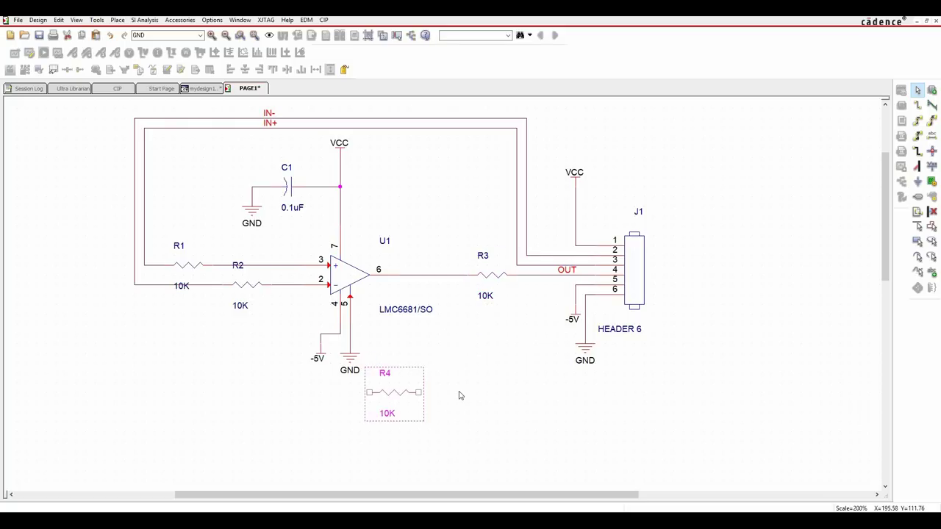
{"action": "left_click", "coordinate": [461, 396]}
Step: Wire the new resistor R4 between U1's output net and its pin 2 input net, and save the schematic page
{"action": "key", "text": "w"}
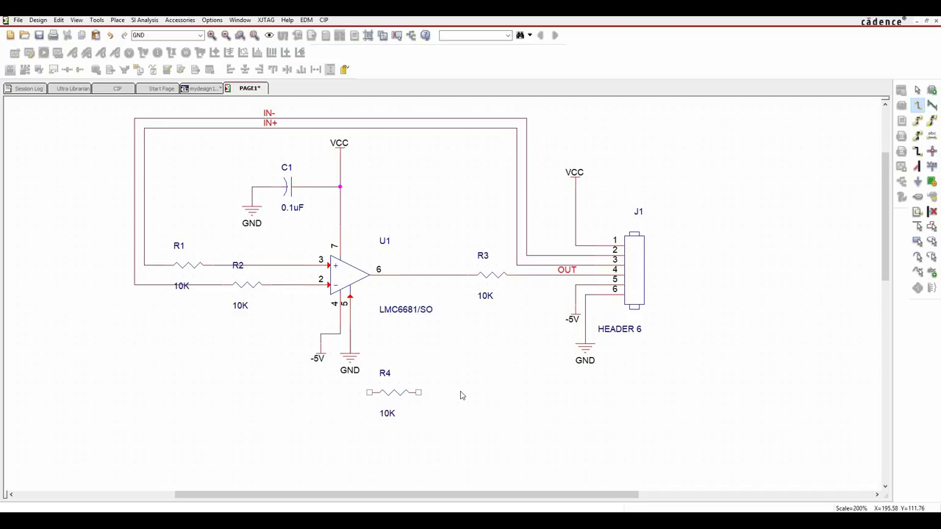
{"action": "left_click", "coordinate": [419, 392]}
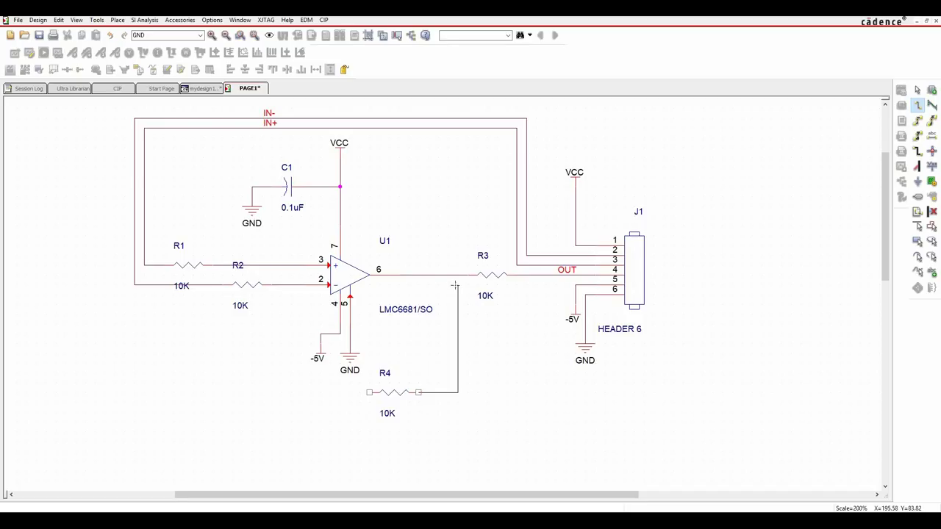
{"action": "left_click", "coordinate": [448, 275]}
{"action": "left_click", "coordinate": [369, 393]}
{"action": "left_click", "coordinate": [291, 285]}
{"action": "key", "text": "Escape"}
{"action": "right_click", "coordinate": [255, 89]}
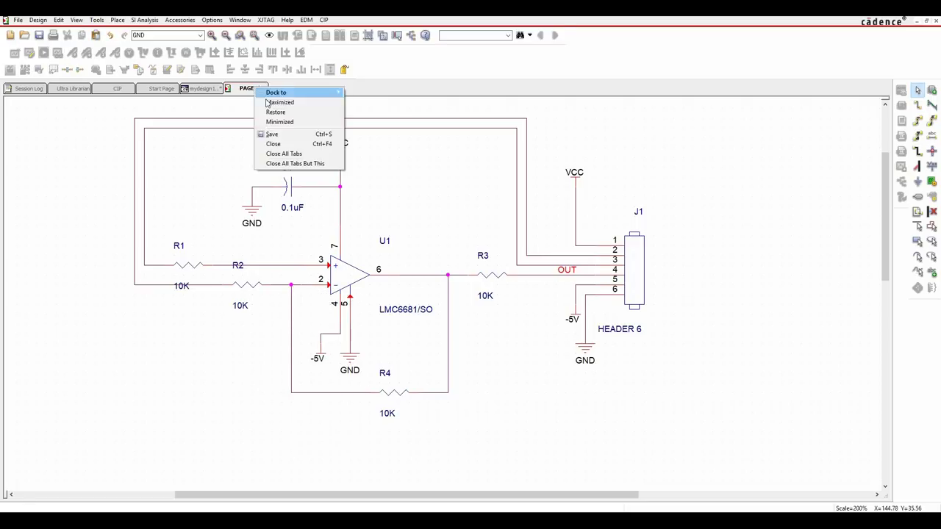
{"action": "left_click", "coordinate": [283, 135]}
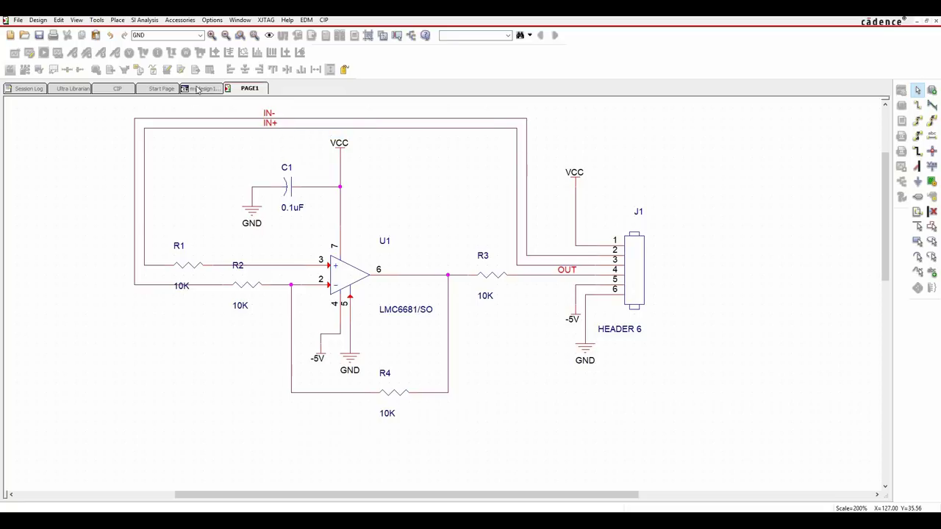
Step: Create the PCB netlist for mydesign1.dsn, using allegro\MYDESIGN1.brd as both the input and output board file
{"action": "left_click", "coordinate": [200, 88]}
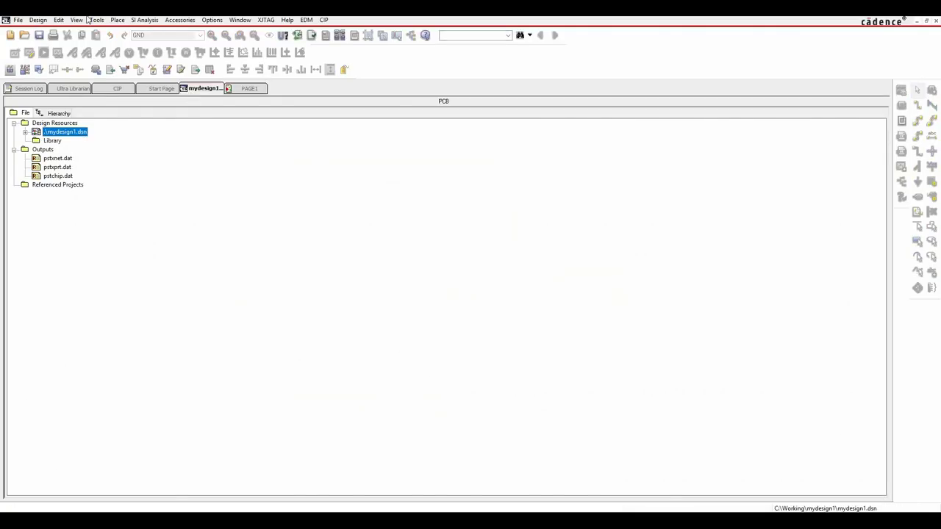
{"action": "left_click", "coordinate": [91, 24]}
{"action": "left_click", "coordinate": [116, 86]}
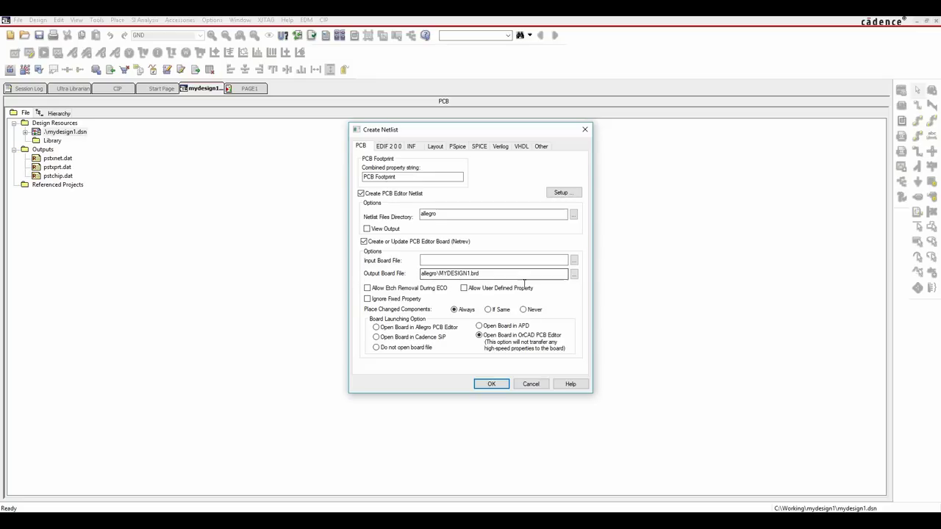
{"action": "left_click_drag", "start_coordinate": [488, 273], "coordinate": [387, 265]}
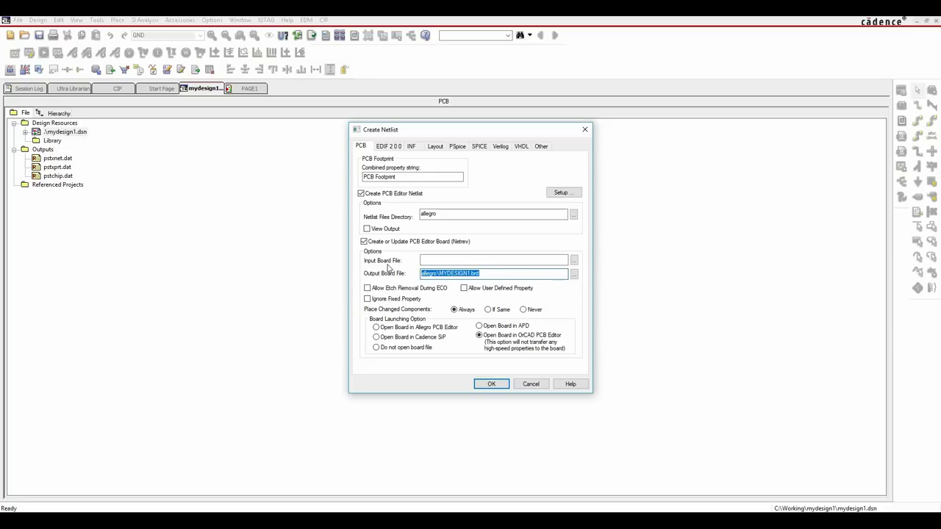
{"action": "left_click", "coordinate": [429, 260]}
{"action": "key", "text": "ctrl+v"}
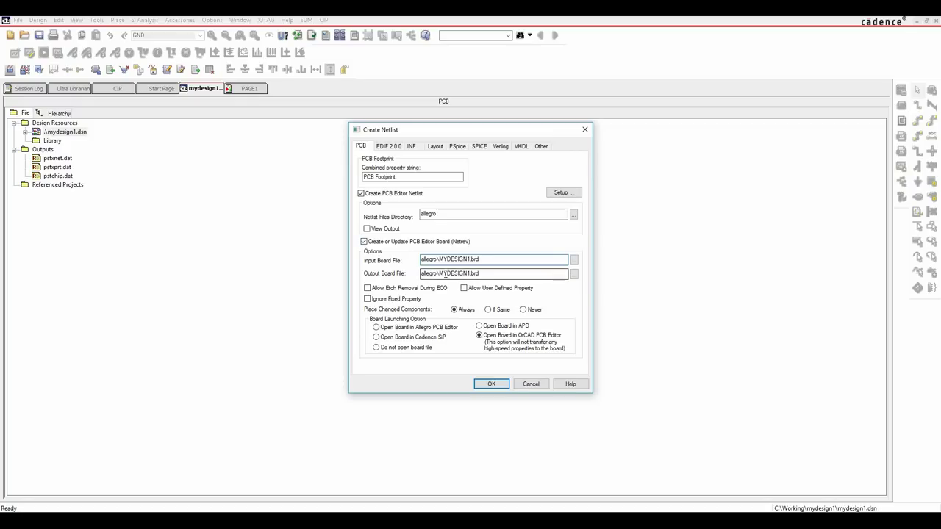
{"action": "left_click", "coordinate": [472, 273]}
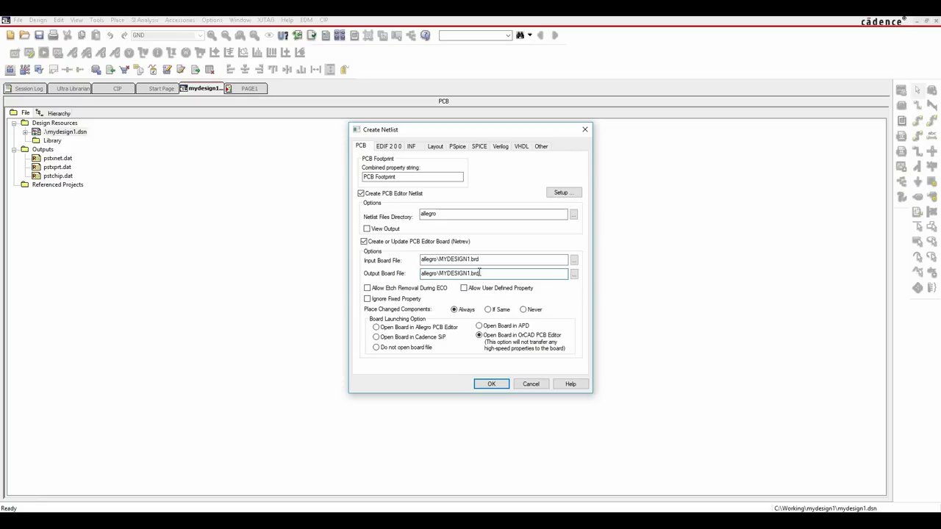
{"action": "left_click", "coordinate": [491, 385]}
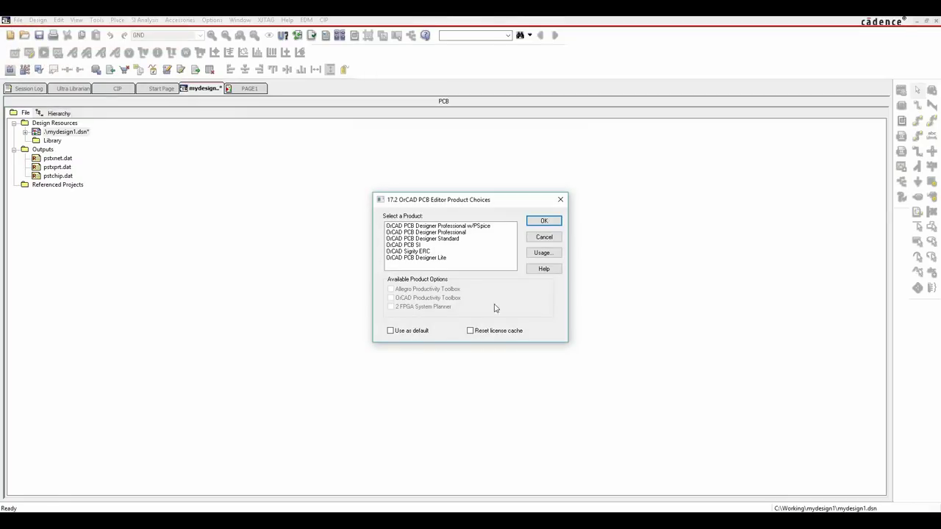
Step: Open the updated board in OrCAD PCB Designer Standard and place resistor R4 just outside the board's right edge at 27.5, 15.0
{"action": "double_click", "coordinate": [438, 237]}
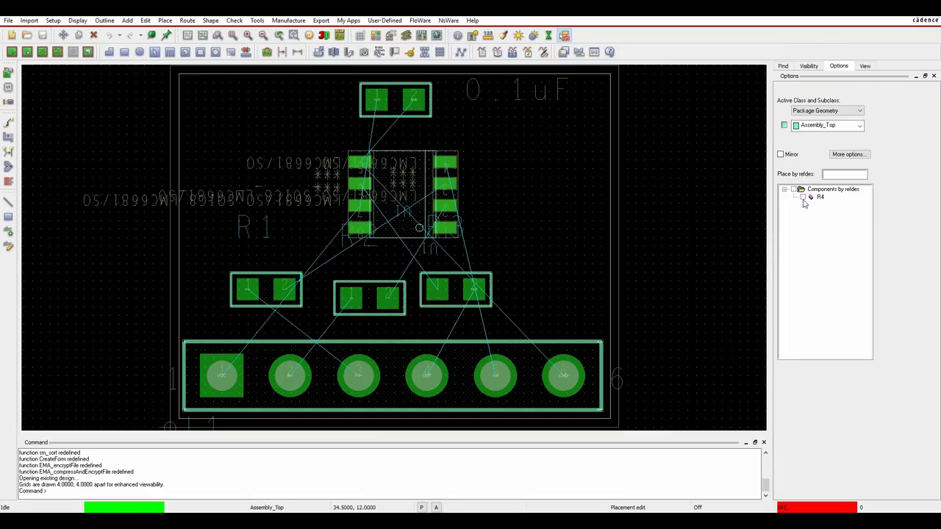
{"action": "left_click", "coordinate": [803, 197]}
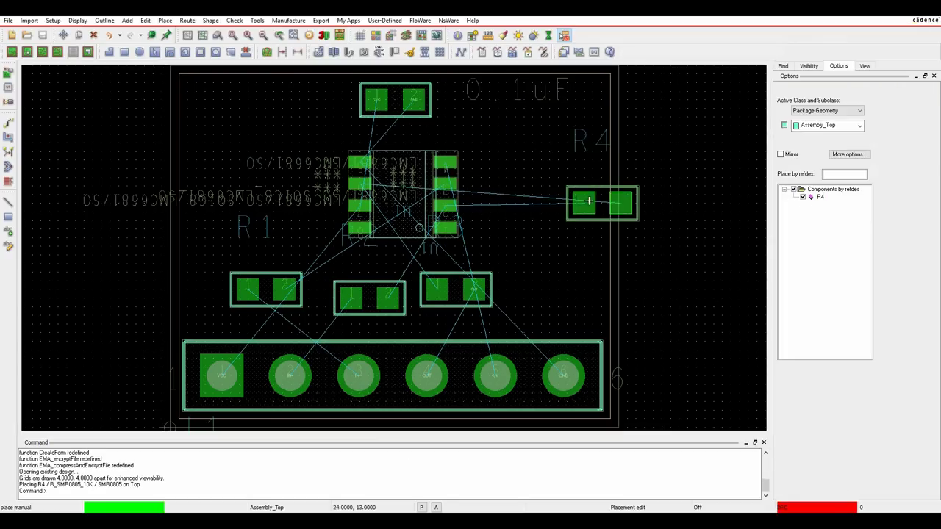
{"action": "left_click", "coordinate": [644, 169]}
{"action": "right_click", "coordinate": [550, 247]}
{"action": "left_click", "coordinate": [544, 228]}
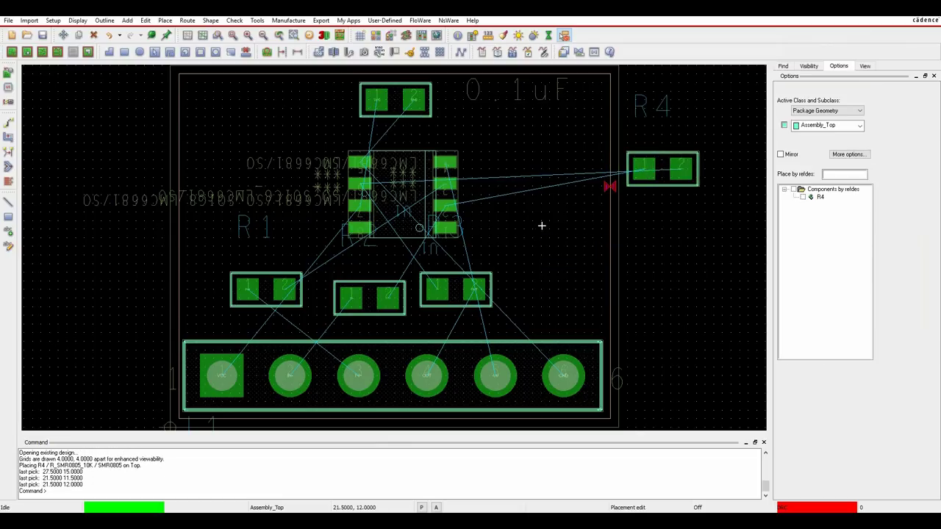
Step: Rotate U1 to 0 degrees so pin 1 is at its upper left, and put it down at 14.0, 13.0
{"action": "left_click", "coordinate": [25, 53]}
{"action": "left_click", "coordinate": [428, 200]}
{"action": "right_click", "coordinate": [397, 180]}
{"action": "left_click", "coordinate": [422, 254]}
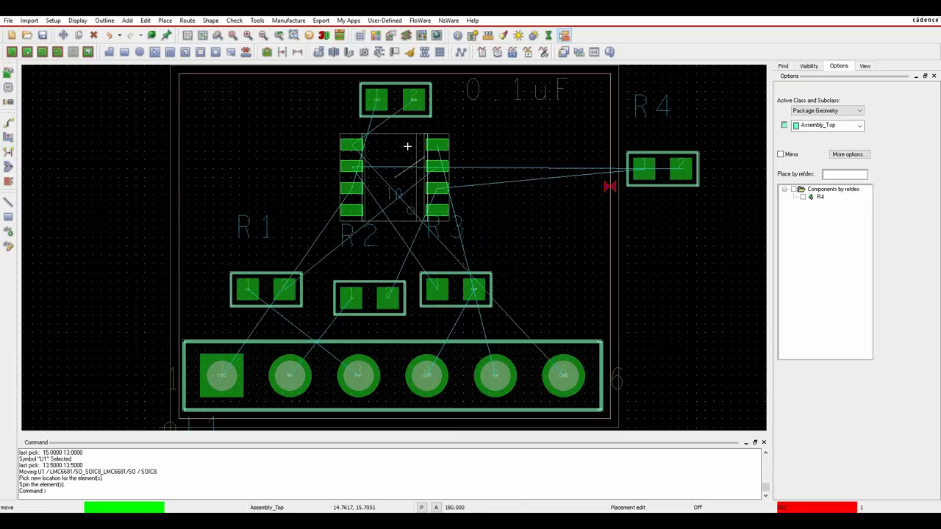
{"action": "left_click", "coordinate": [332, 176]}
{"action": "left_click", "coordinate": [412, 203]}
Step: Rotate capacitor C1 upright to 270 degrees and move it from above U1 to its right side at 19.5, 13.5
{"action": "left_click", "coordinate": [393, 107]}
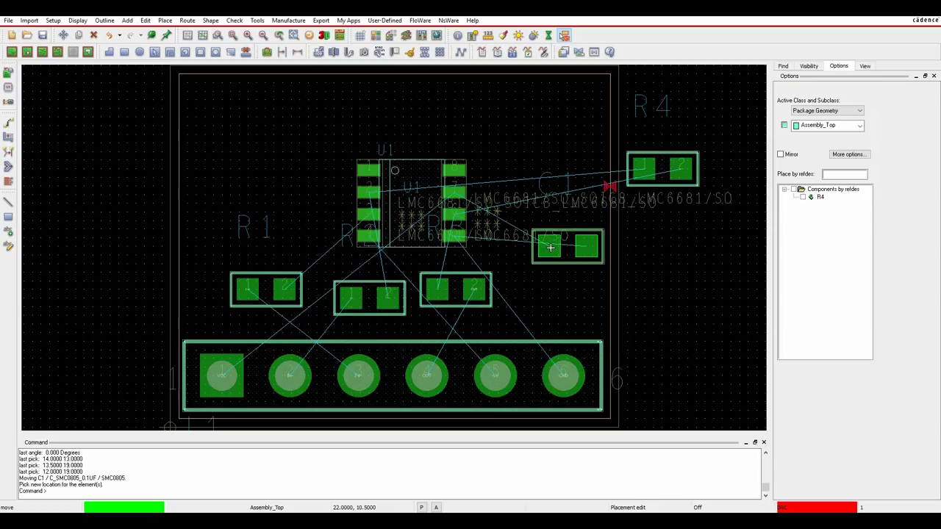
{"action": "right_click", "coordinate": [551, 249]}
{"action": "left_click", "coordinate": [574, 324]}
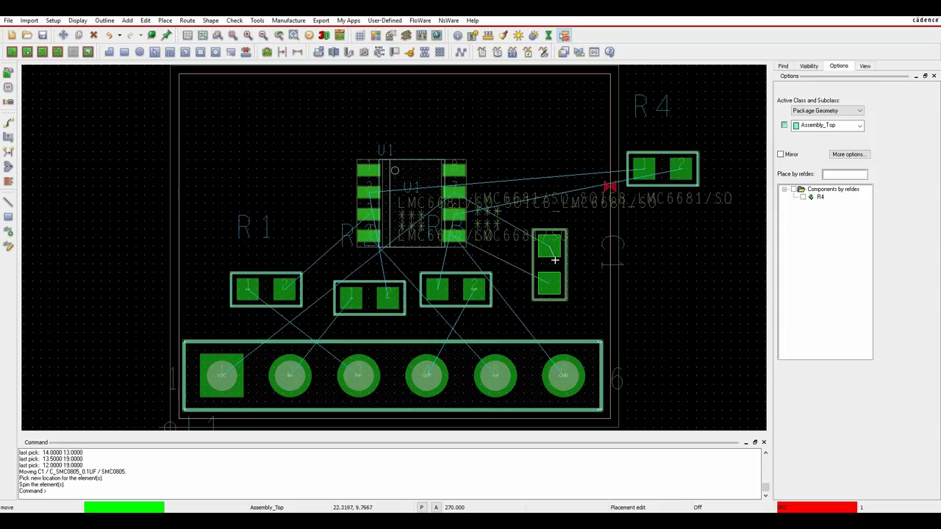
{"action": "left_click", "coordinate": [548, 264]}
{"action": "left_click", "coordinate": [509, 194]}
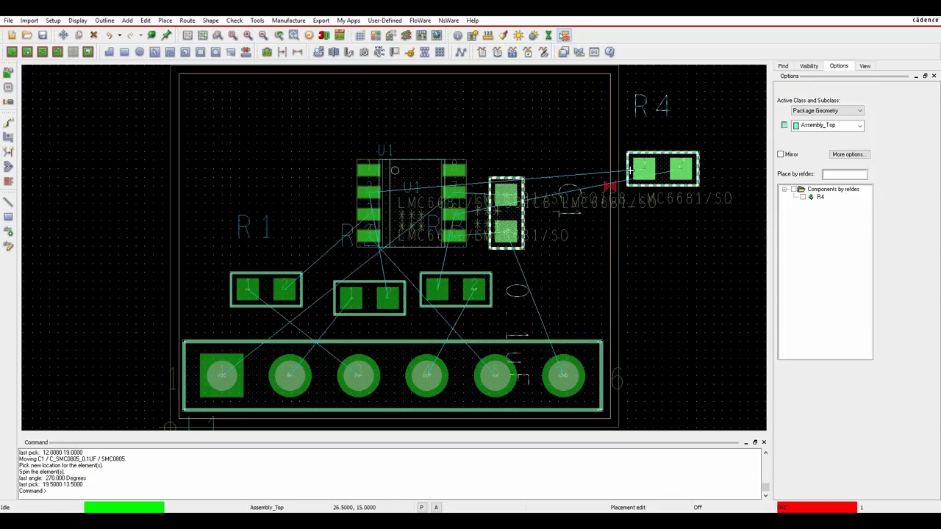
Step: Move resistor R4 onto the board, horizontally above U1
{"action": "left_click", "coordinate": [644, 167]}
{"action": "left_click", "coordinate": [653, 166]}
{"action": "left_click", "coordinate": [385, 114]}
Step: Shift U1 up directly beneath R4, and move C1 up close against U1's right-hand pins
{"action": "left_click", "coordinate": [425, 190]}
{"action": "left_click", "coordinate": [402, 174]}
{"action": "left_click", "coordinate": [517, 192]}
{"action": "left_click", "coordinate": [509, 192]}
{"action": "left_click", "coordinate": [482, 169]}
Step: Move resistor R1 to the left of U1 at 7.0, 13.5, with its rotation at 0 degrees and pin 2 facing U1
{"action": "left_click", "coordinate": [279, 289]}
{"action": "left_click", "coordinate": [244, 289]}
{"action": "right_click", "coordinate": [253, 232]}
{"action": "left_click", "coordinate": [277, 308]}
{"action": "left_click", "coordinate": [279, 243]}
{"action": "right_click", "coordinate": [282, 233]}
{"action": "left_click", "coordinate": [326, 307]}
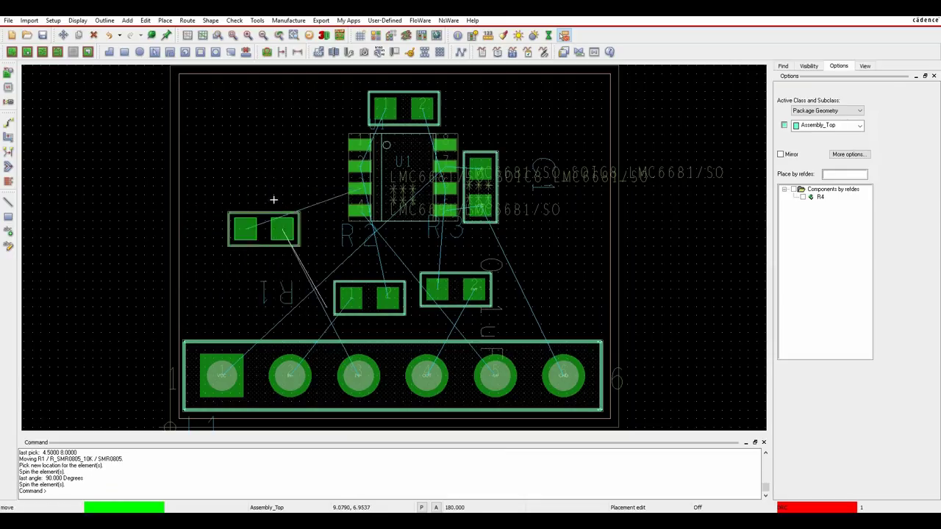
{"action": "left_click", "coordinate": [285, 209]}
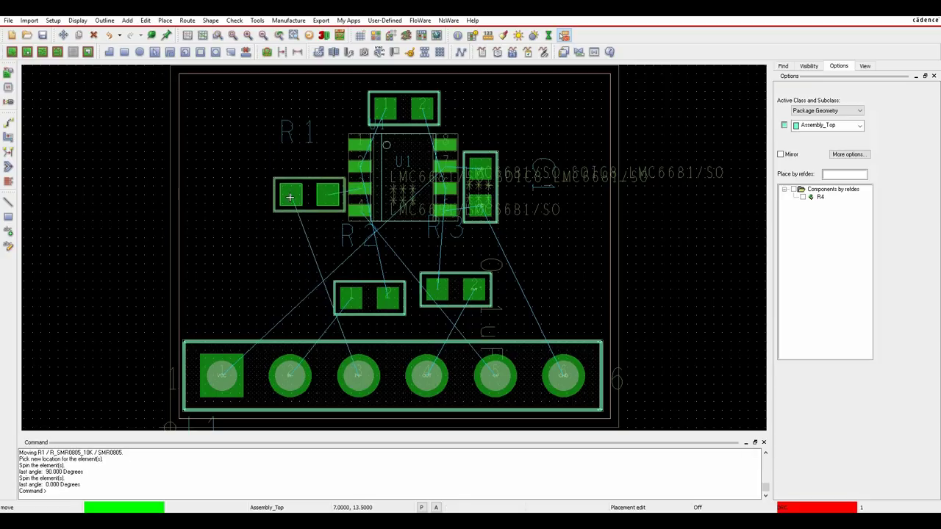
{"action": "left_click", "coordinate": [290, 197]}
Step: Move resistor R2 directly above R1, to the left of U1, at 7.0, 15.5
{"action": "left_click", "coordinate": [404, 312]}
{"action": "left_click", "coordinate": [356, 312]}
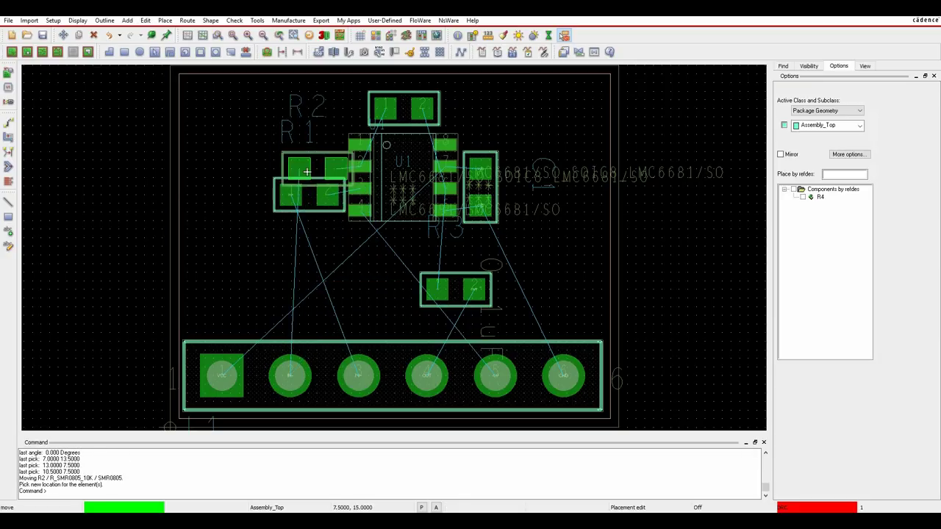
{"action": "left_click", "coordinate": [290, 159]}
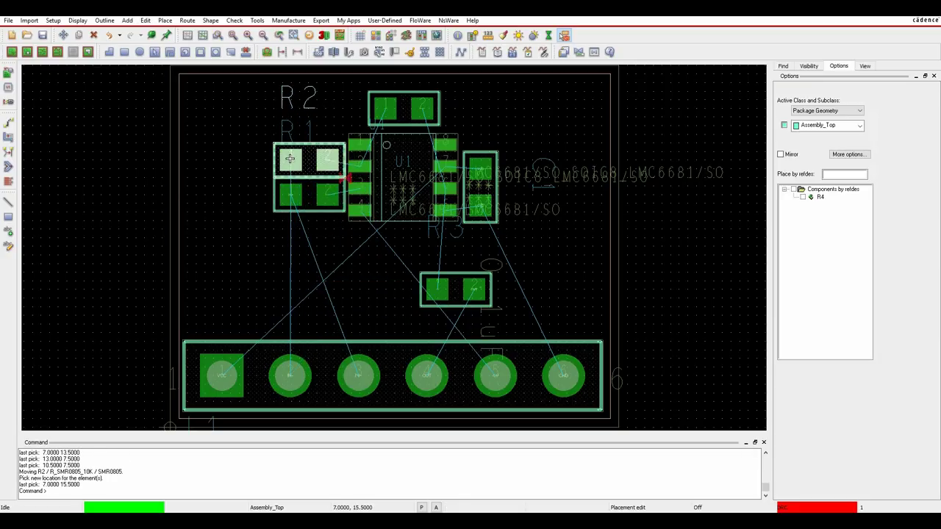
Step: Clear the DRC marker by moving R2 to 6.5, 16.0 and R1 to 6.5, 13.5, farther from U1's pins
{"action": "scroll", "coordinate": [354, 176], "scroll_direction": "up", "scroll_amount": 4}
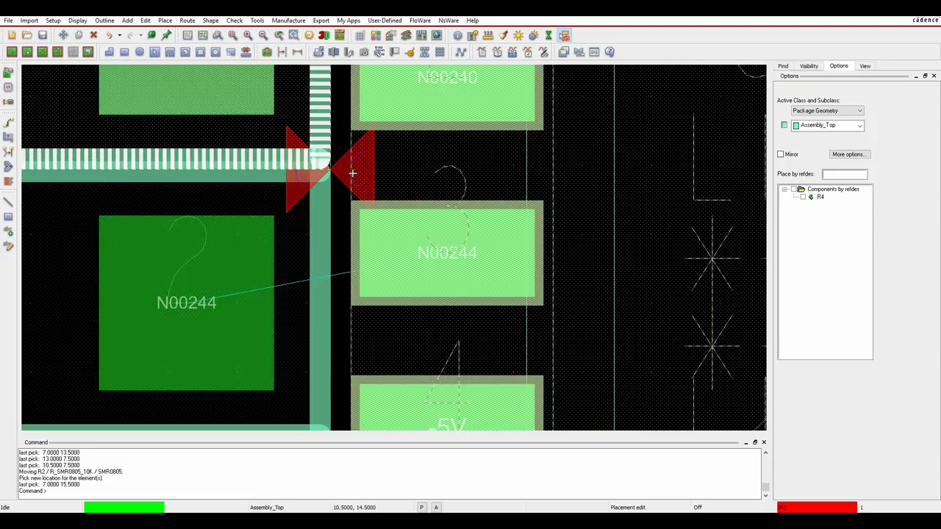
{"action": "scroll", "coordinate": [352, 172], "scroll_direction": "down", "scroll_amount": 5}
{"action": "left_click", "coordinate": [252, 140]}
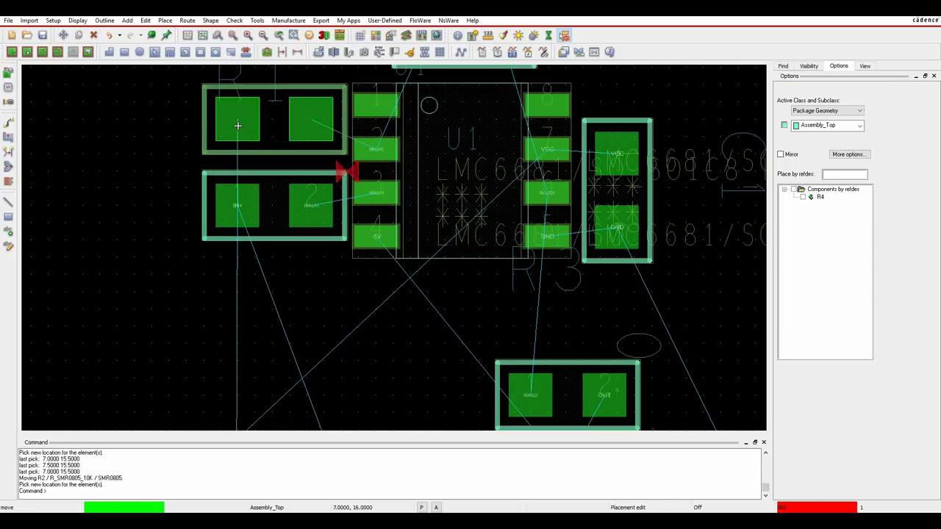
{"action": "left_click", "coordinate": [221, 126]}
{"action": "left_click", "coordinate": [327, 201]}
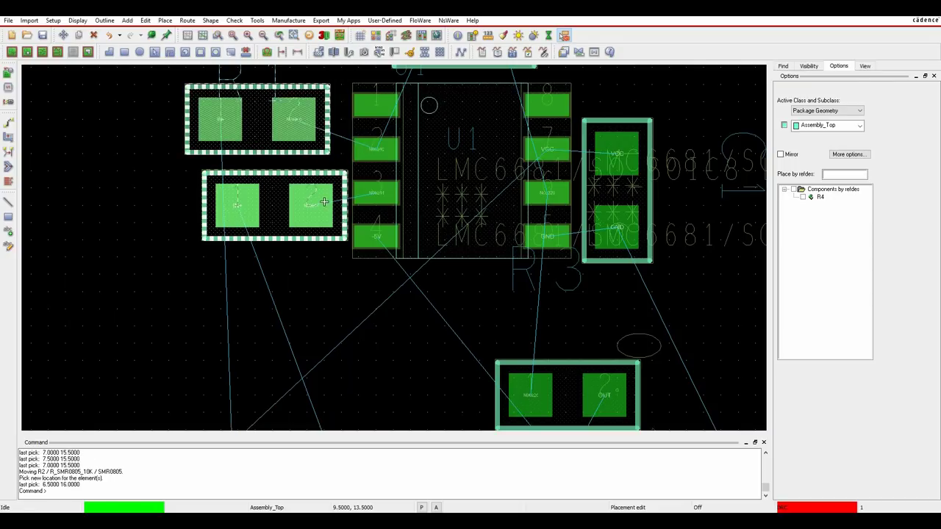
{"action": "left_click", "coordinate": [241, 201]}
{"action": "left_click", "coordinate": [220, 203]}
Step: Rotate resistor R3 upright to 270 degrees and place it between U1 and the connector at 14.5, 9.0
{"action": "left_click", "coordinate": [567, 411]}
{"action": "scroll", "coordinate": [567, 412], "scroll_direction": "down", "scroll_amount": 2}
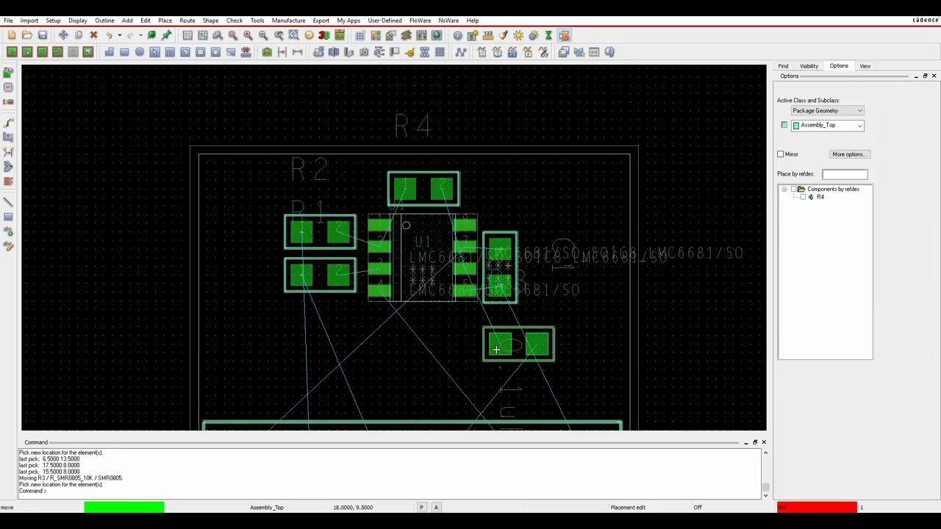
{"action": "middle_click_drag", "start_coordinate": [468, 390], "coordinate": [433, 351]}
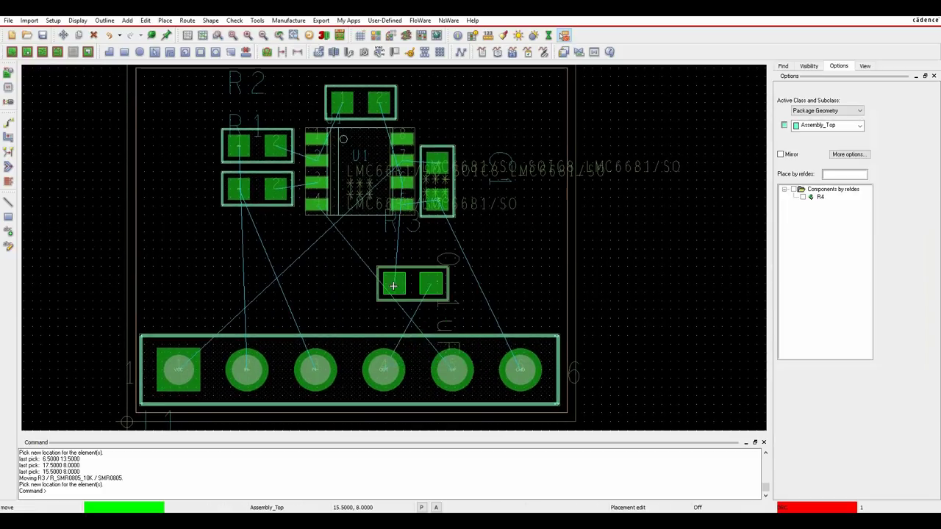
{"action": "right_click", "coordinate": [395, 284]}
{"action": "left_click", "coordinate": [419, 361]}
{"action": "left_click", "coordinate": [389, 272]}
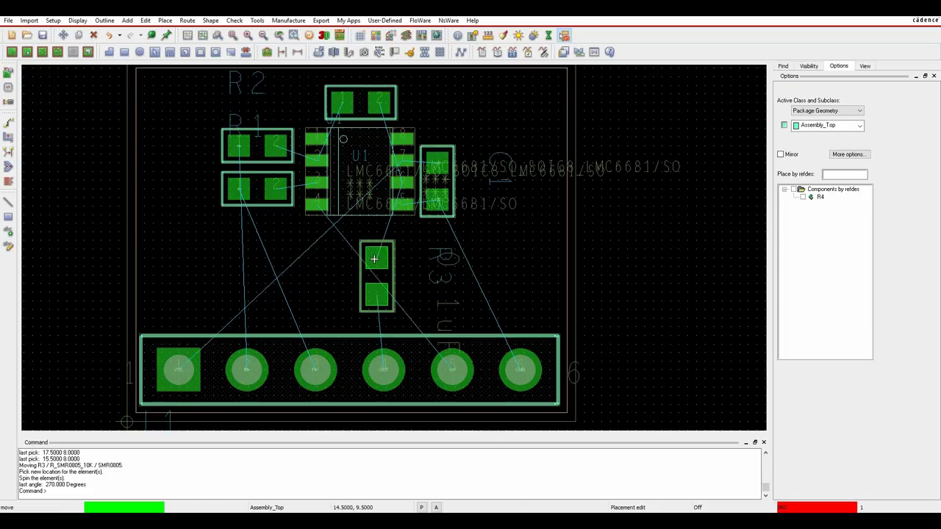
{"action": "left_click", "coordinate": [374, 265]}
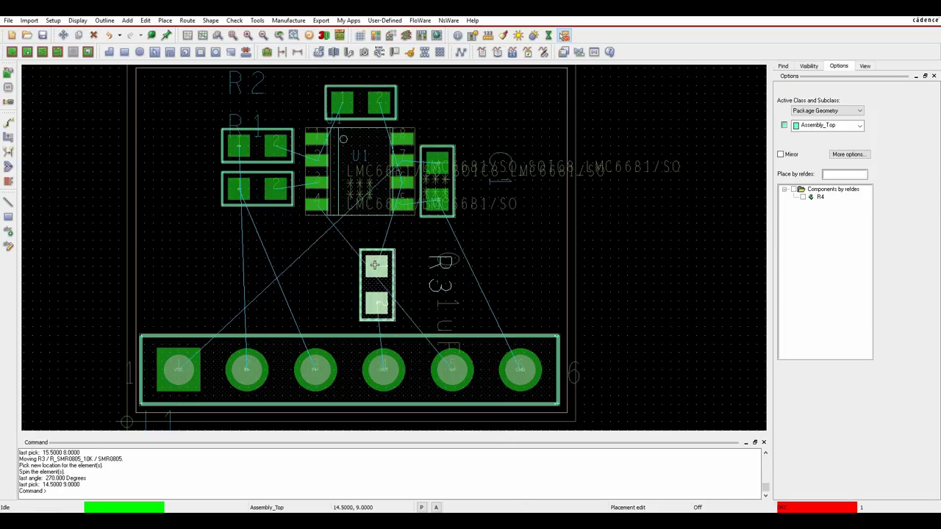
Step: Finish moving parts, fit the whole board in view, and save it over the existing MYDESIGN1.brd
{"action": "right_click", "coordinate": [500, 234]}
{"action": "left_click", "coordinate": [515, 240]}
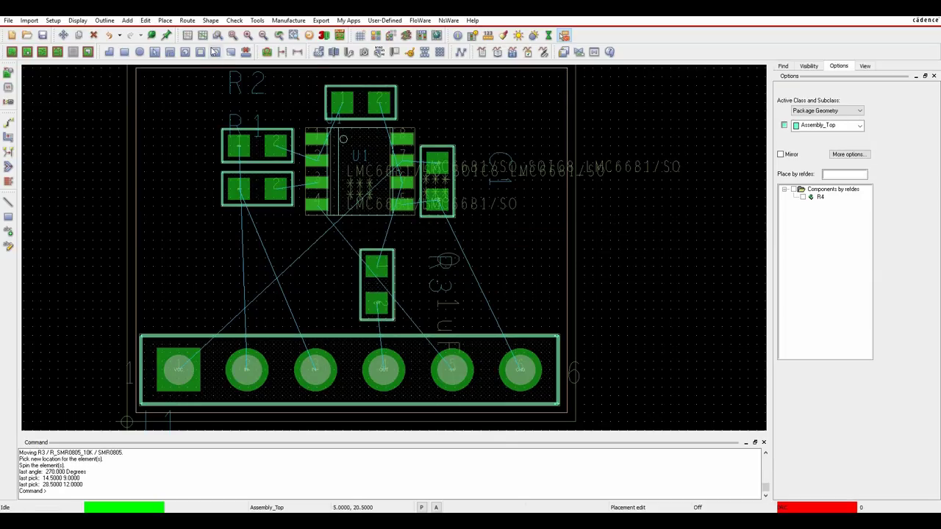
{"action": "left_click", "coordinate": [233, 34]}
{"action": "left_click", "coordinate": [43, 35]}
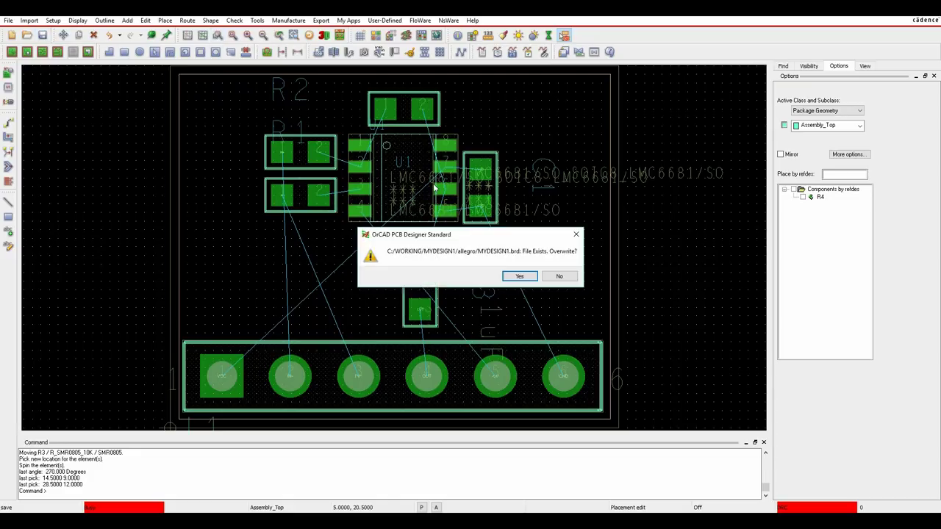
{"action": "left_click", "coordinate": [523, 275]}
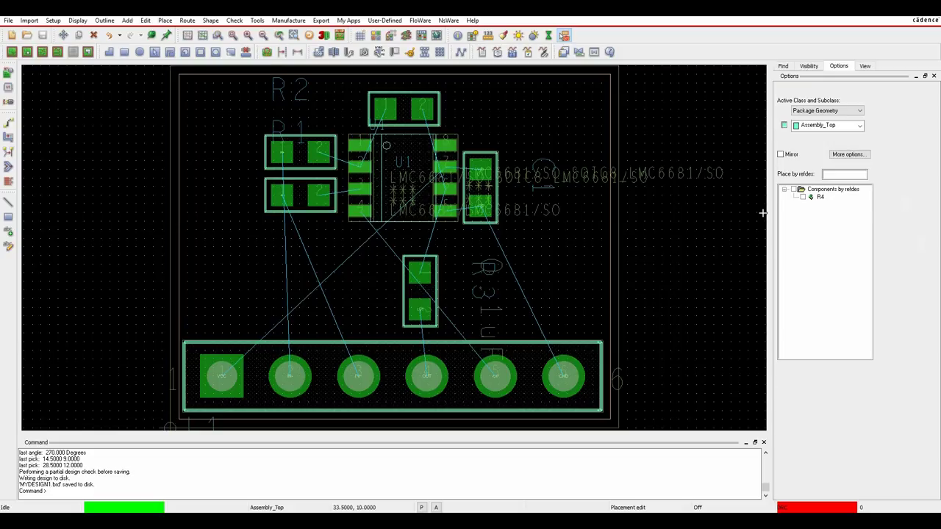
Step: Place R4 again from the list of unplaced components, above U1 at 12.5, 18.5, and finish the placement
{"action": "left_click", "coordinate": [803, 197]}
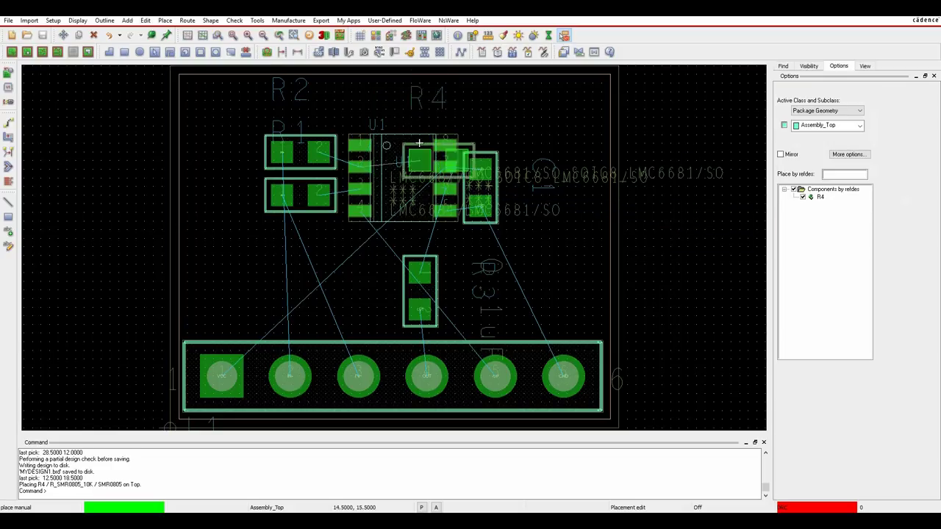
{"action": "left_click", "coordinate": [388, 110]}
{"action": "right_click", "coordinate": [531, 110]}
{"action": "left_click", "coordinate": [544, 116]}
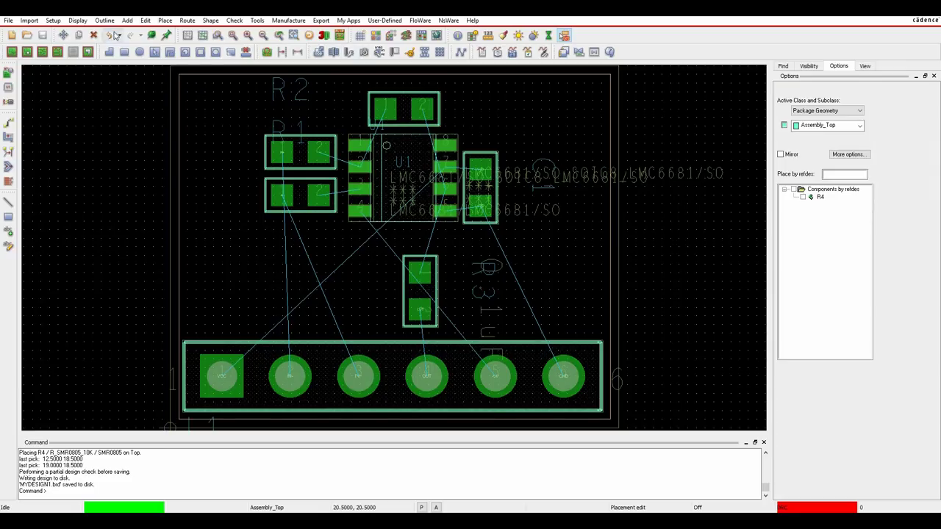
Step: Show the stack-up layer colors and set every element of the Top layer to blue
{"action": "left_click", "coordinate": [52, 20]}
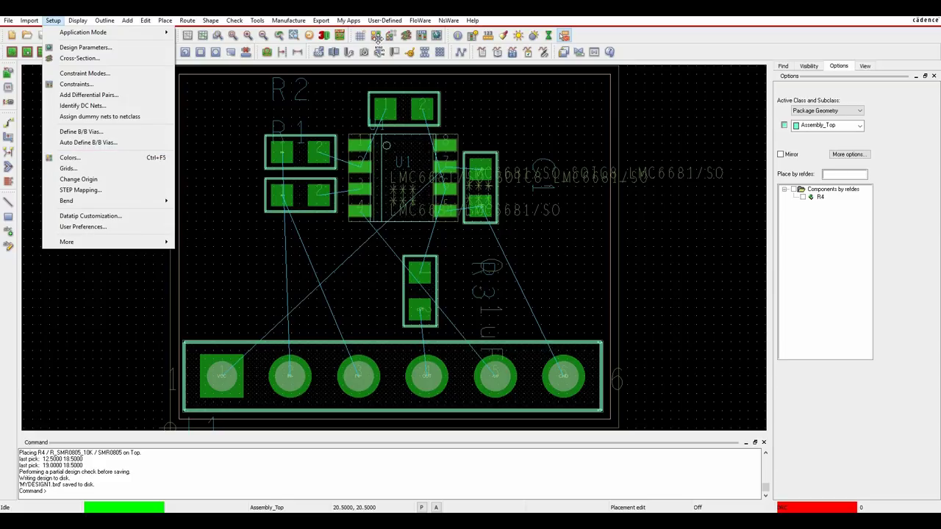
{"action": "left_click", "coordinate": [74, 157]}
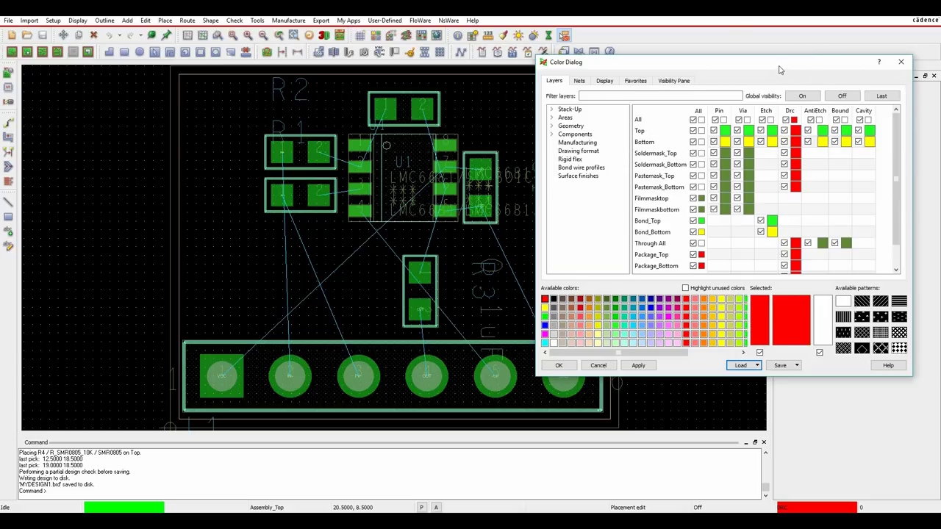
{"action": "left_click_drag", "start_coordinate": [780, 70], "coordinate": [384, 76]}
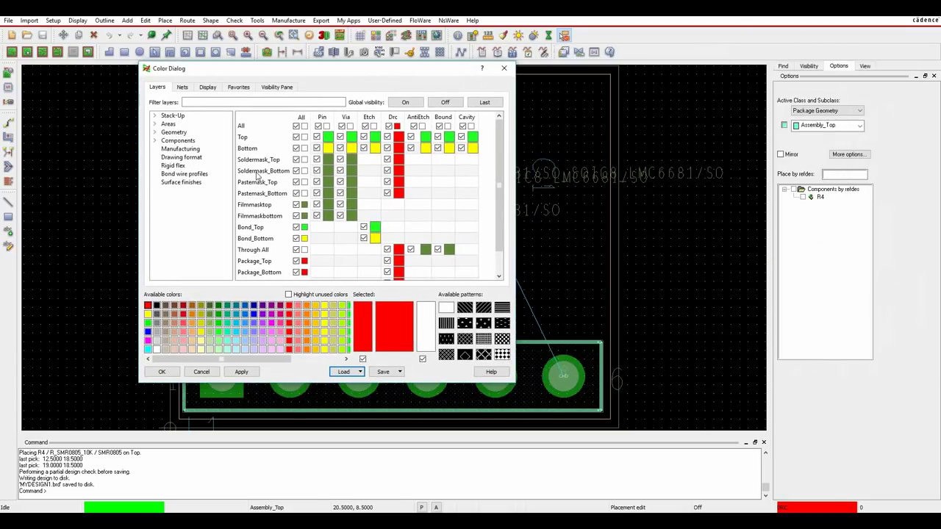
{"action": "left_click", "coordinate": [175, 116]}
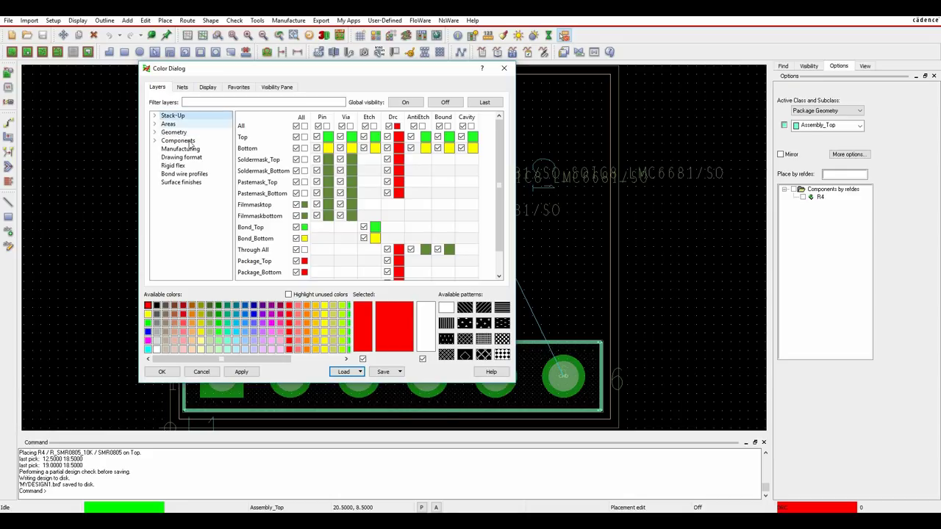
{"action": "left_click", "coordinate": [148, 332]}
{"action": "left_click", "coordinate": [304, 138]}
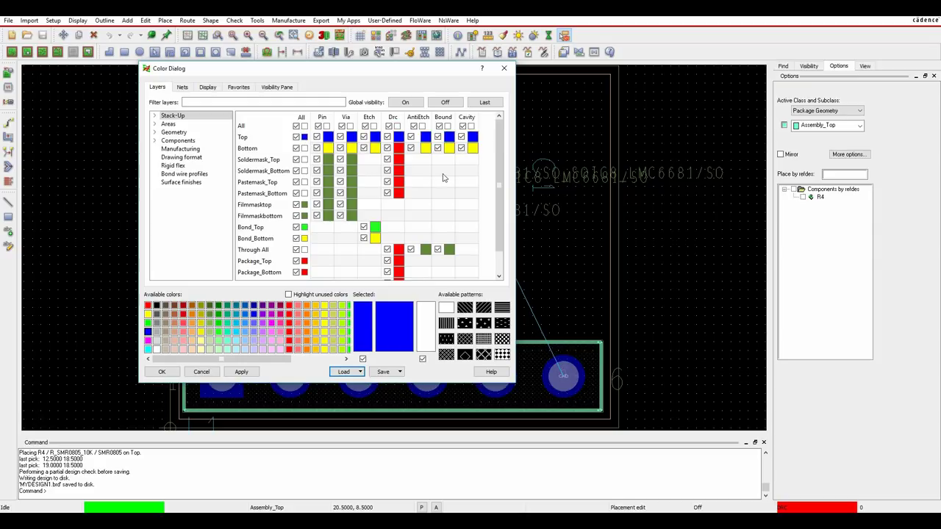
Step: Color every element of the Bottom layer red and the DRC markers on all layers yellow
{"action": "left_click", "coordinate": [148, 306]}
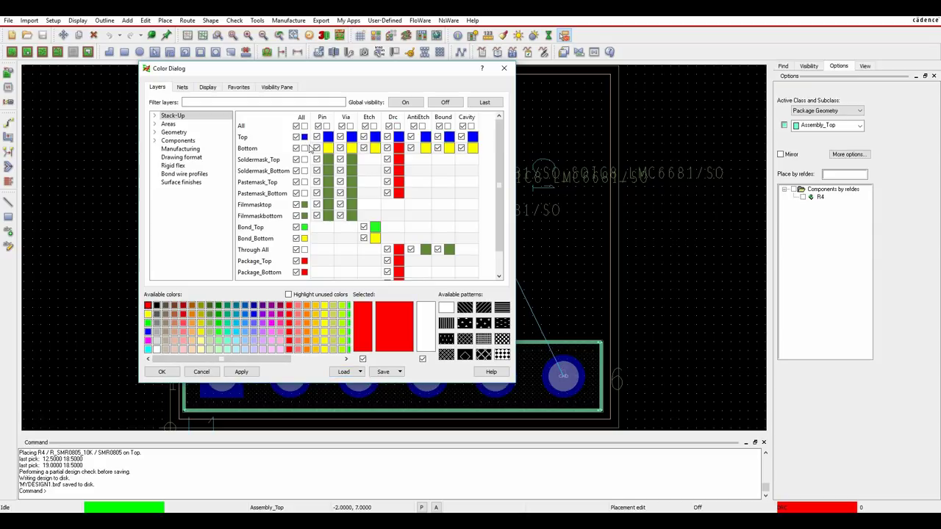
{"action": "left_click", "coordinate": [304, 148]}
{"action": "left_click", "coordinate": [148, 313]}
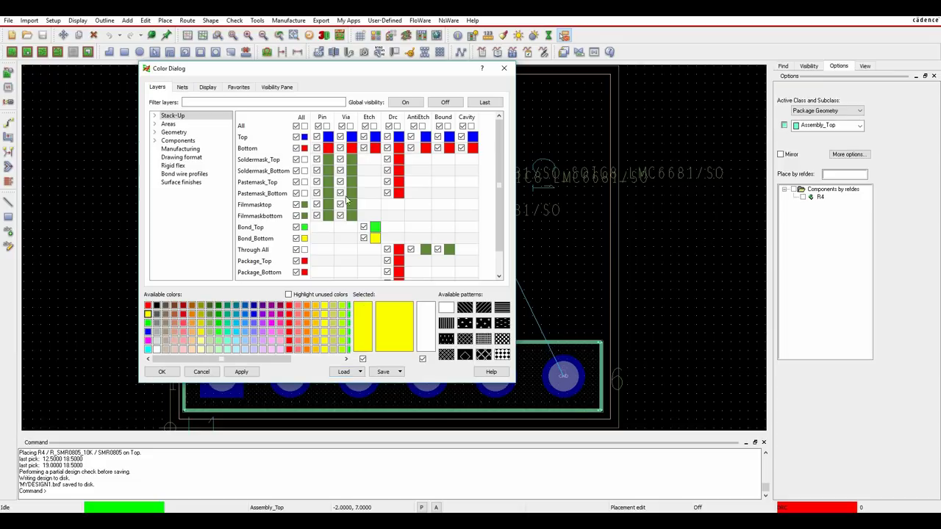
{"action": "left_click", "coordinate": [397, 127]}
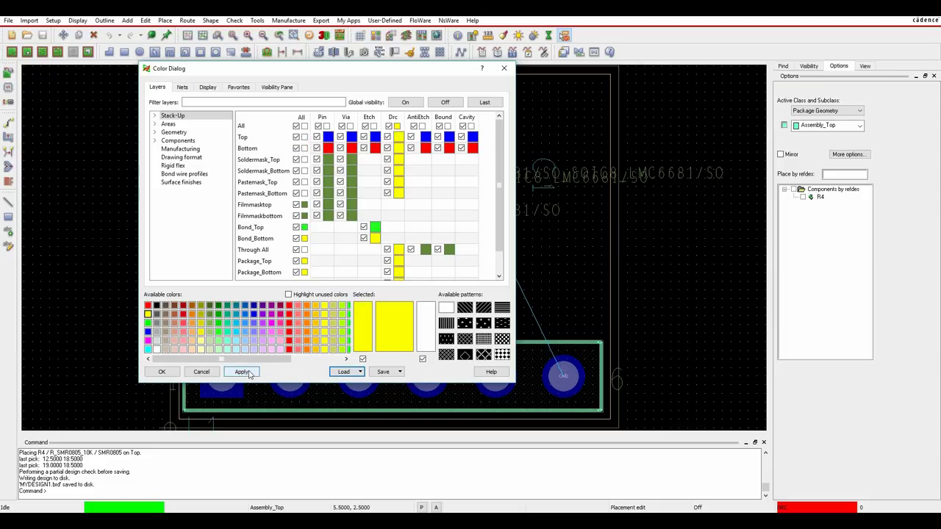
Step: Hide all Components layers except the Silkscreen_Top reference designators, and color those white
{"action": "left_click_drag", "start_coordinate": [332, 72], "coordinate": [417, 81]}
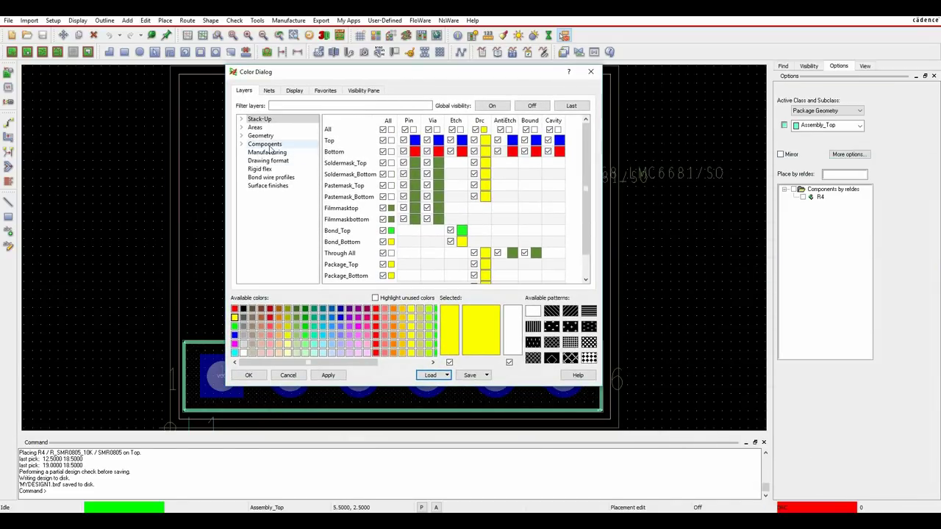
{"action": "left_click", "coordinate": [263, 144]}
{"action": "left_click", "coordinate": [383, 130]}
{"action": "left_click_drag", "start_coordinate": [373, 74], "coordinate": [347, 117]}
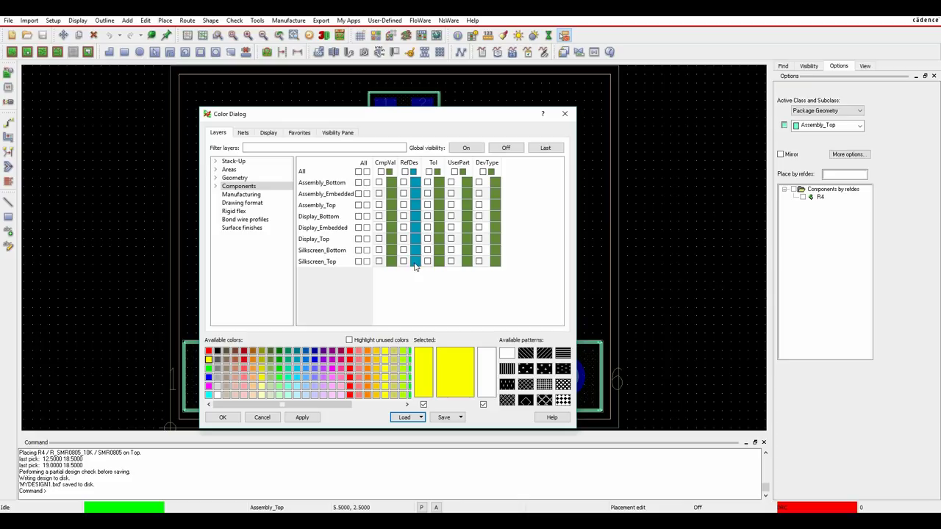
{"action": "left_click", "coordinate": [403, 262]}
{"action": "left_click", "coordinate": [415, 262]}
{"action": "left_click_drag", "start_coordinate": [380, 117], "coordinate": [445, 67]}
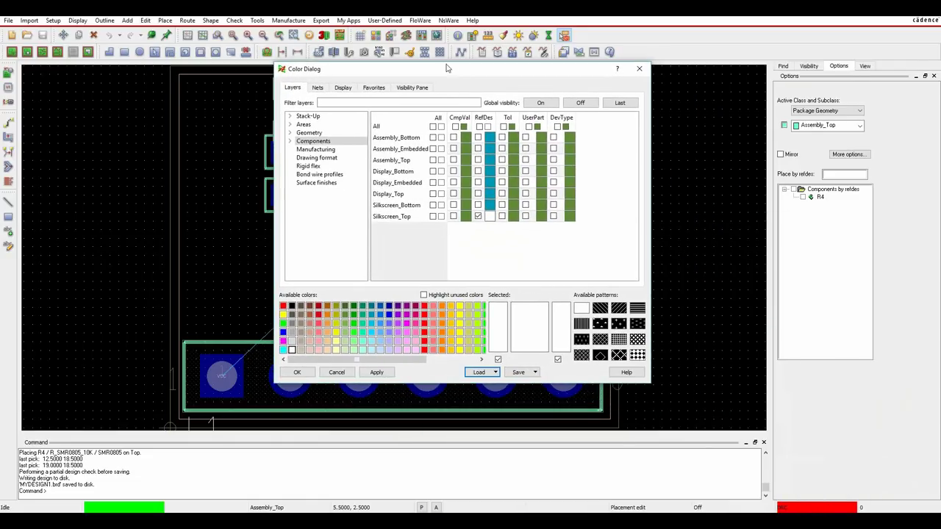
Step: In the Geometry layers, hide Assembly_Top and color every Silkscreen_Top element white
{"action": "left_click", "coordinate": [308, 132]}
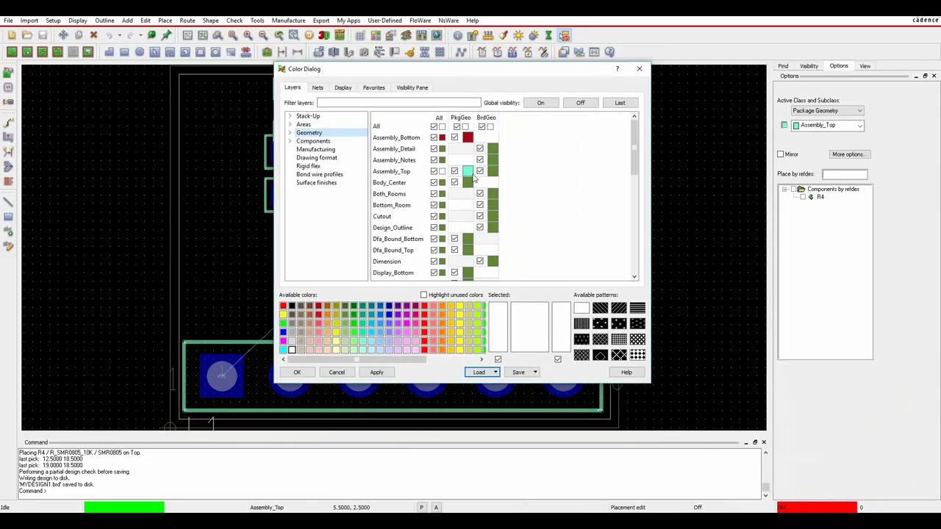
{"action": "left_click", "coordinate": [433, 171]}
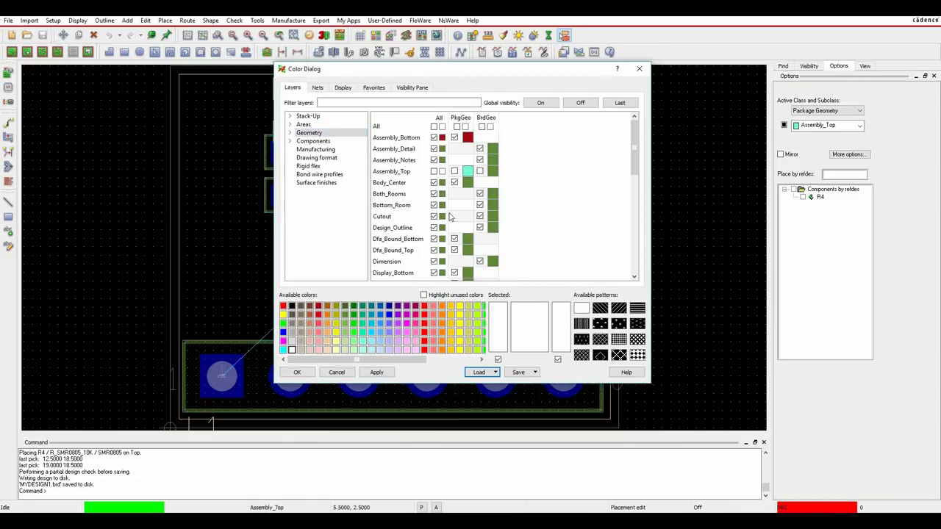
{"action": "scroll", "coordinate": [451, 216], "scroll_direction": "down", "scroll_amount": 3}
{"action": "scroll", "coordinate": [452, 217], "scroll_direction": "down", "scroll_amount": 4}
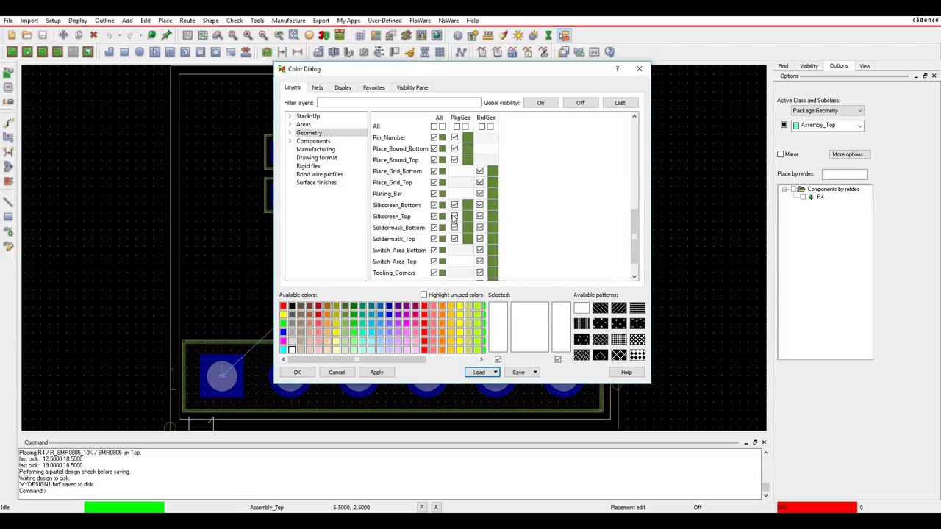
{"action": "left_click", "coordinate": [442, 216]}
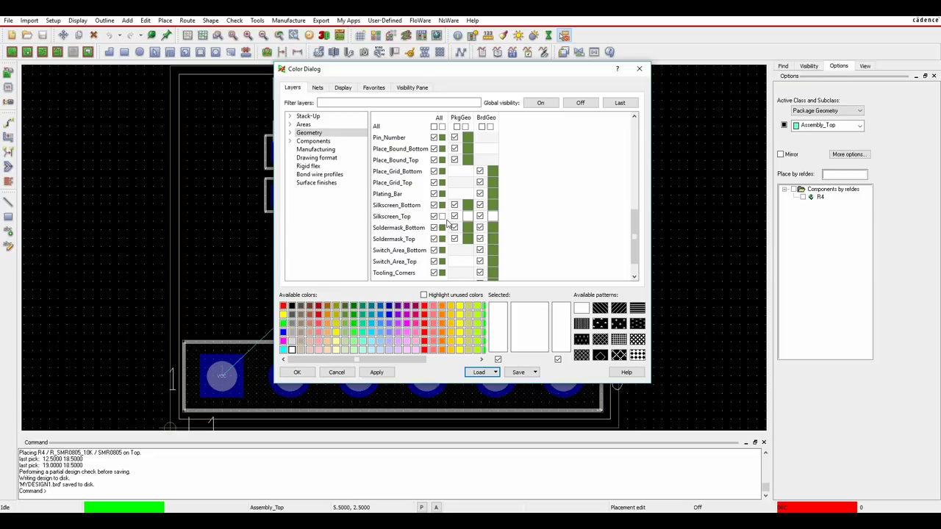
Step: Color the Design_Outline geometry layer white and accept the color settings
{"action": "scroll", "coordinate": [448, 224], "scroll_direction": "up", "scroll_amount": 4}
{"action": "left_click", "coordinate": [441, 160]}
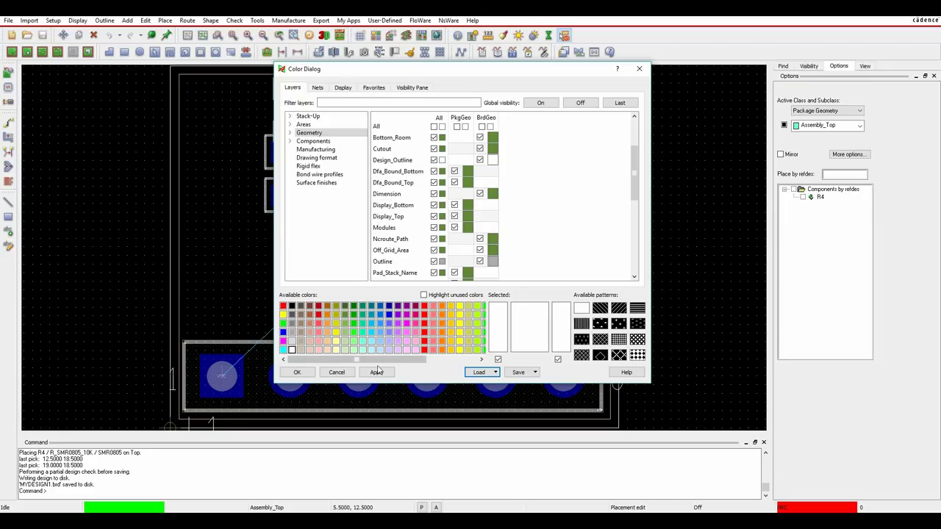
{"action": "left_click", "coordinate": [297, 371]}
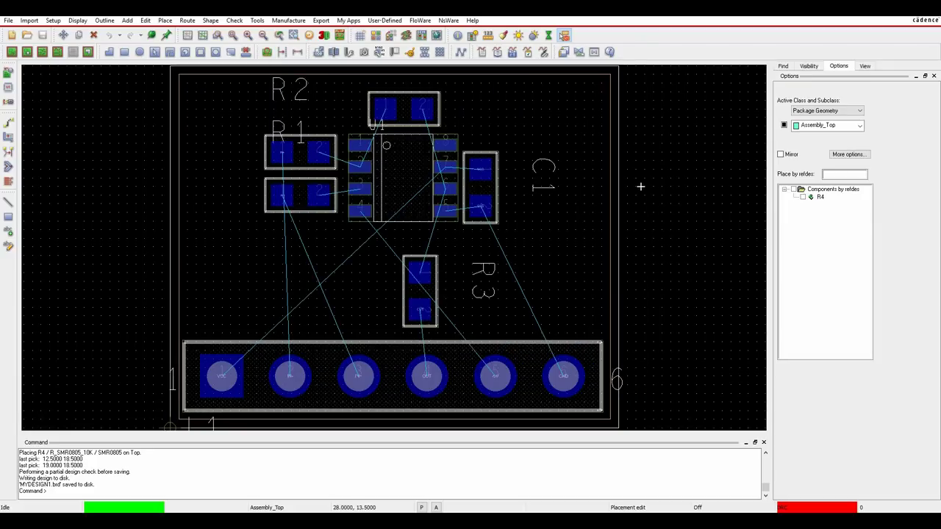
{"action": "left_click", "coordinate": [650, 198]}
{"action": "right_click", "coordinate": [663, 149]}
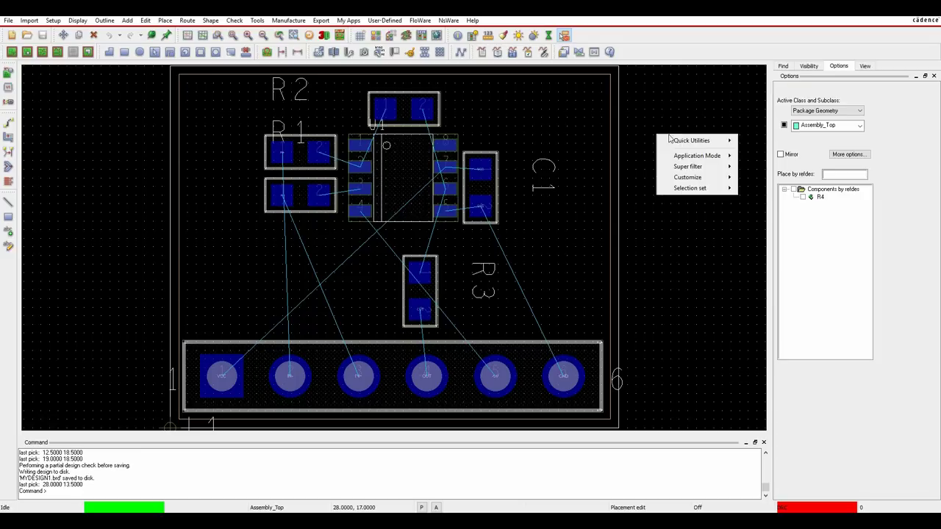
{"action": "left_click", "coordinate": [675, 128]}
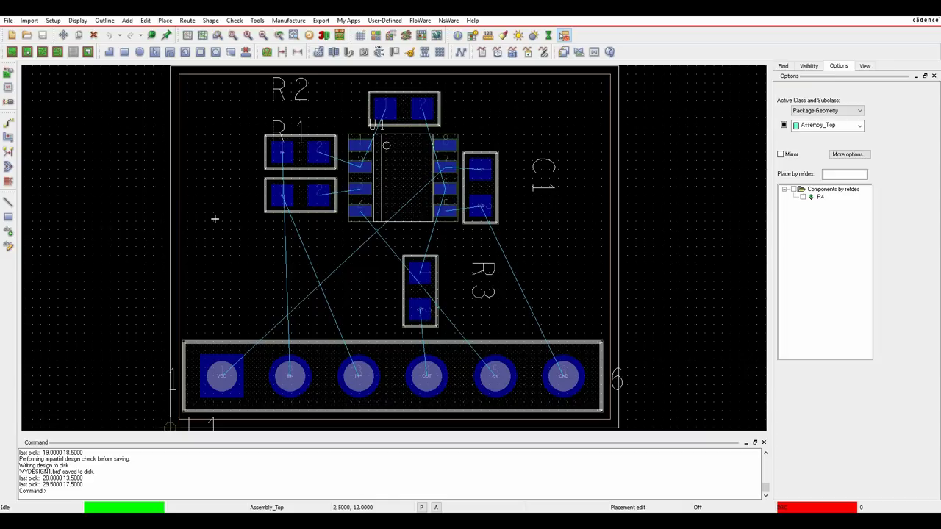
Step: Open the Constraint Manager and list the individual nets under the physical constraints for all layers
{"action": "left_click", "coordinate": [53, 21]}
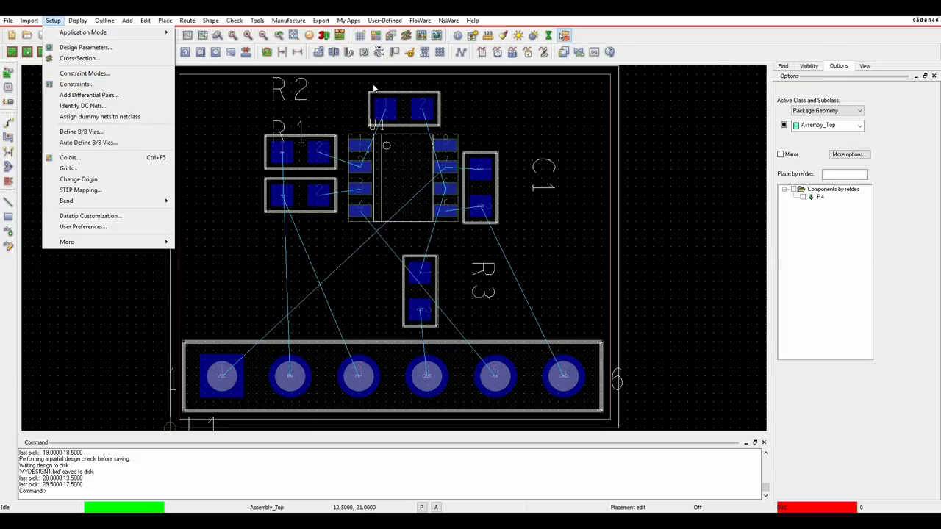
{"action": "left_click", "coordinate": [66, 85]}
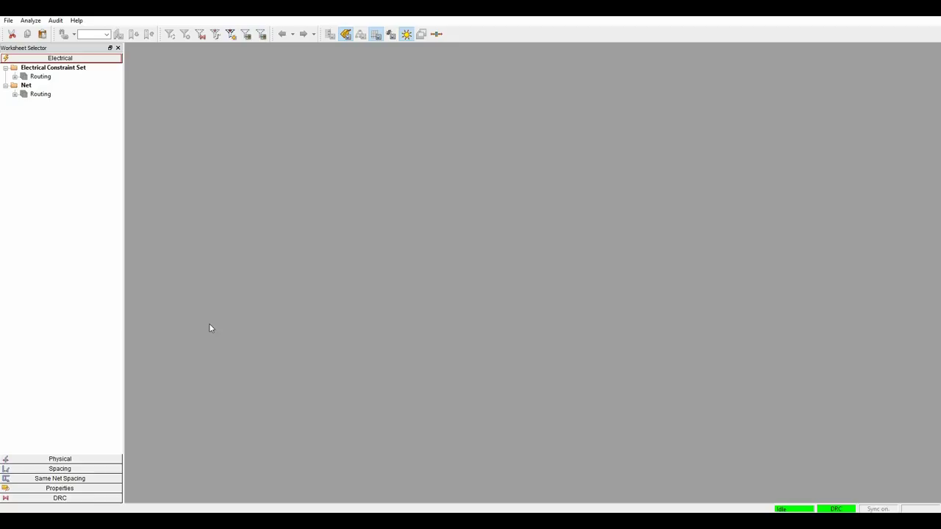
{"action": "left_click", "coordinate": [66, 458]}
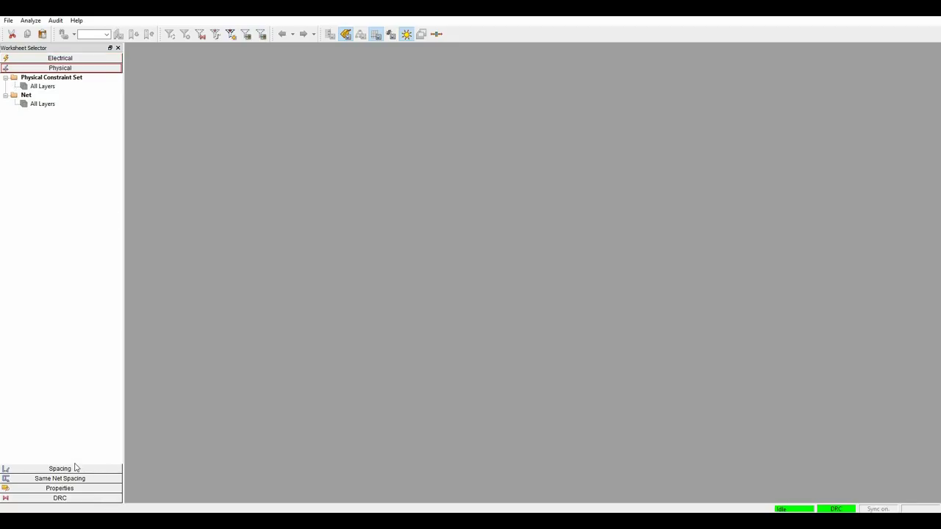
{"action": "left_click", "coordinate": [43, 104]}
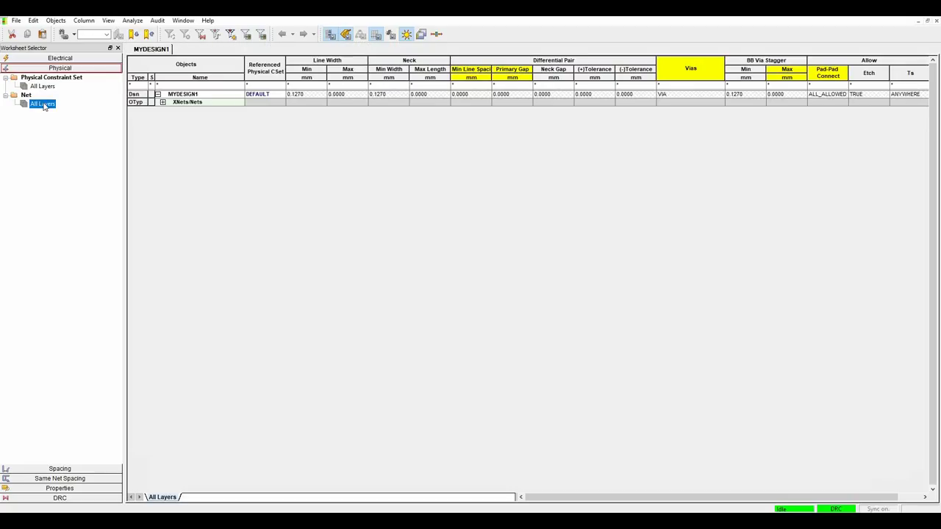
{"action": "left_click", "coordinate": [163, 102]}
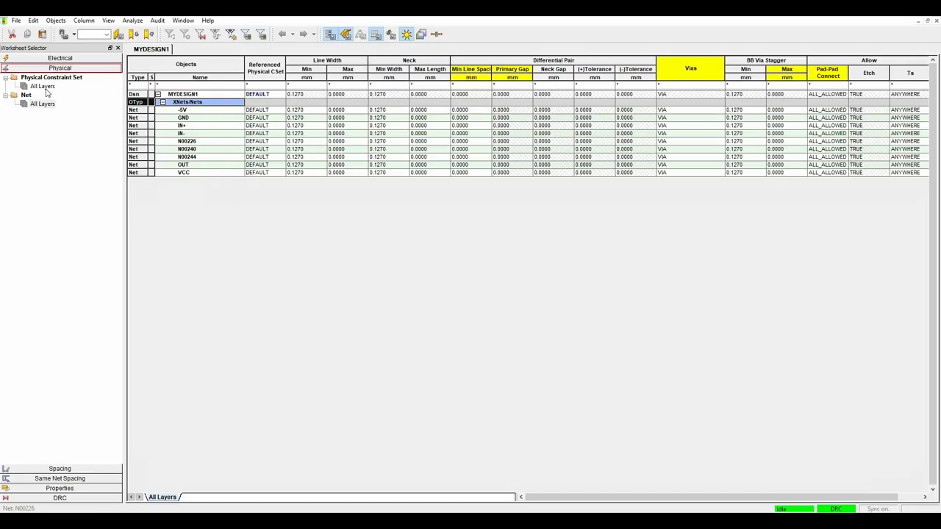
{"action": "left_click", "coordinate": [43, 86]}
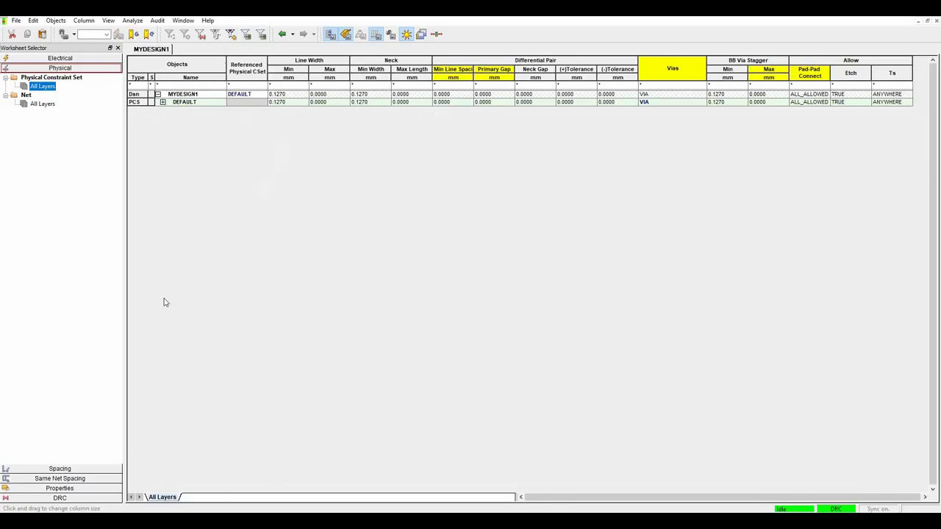
{"action": "left_click", "coordinate": [42, 103]}
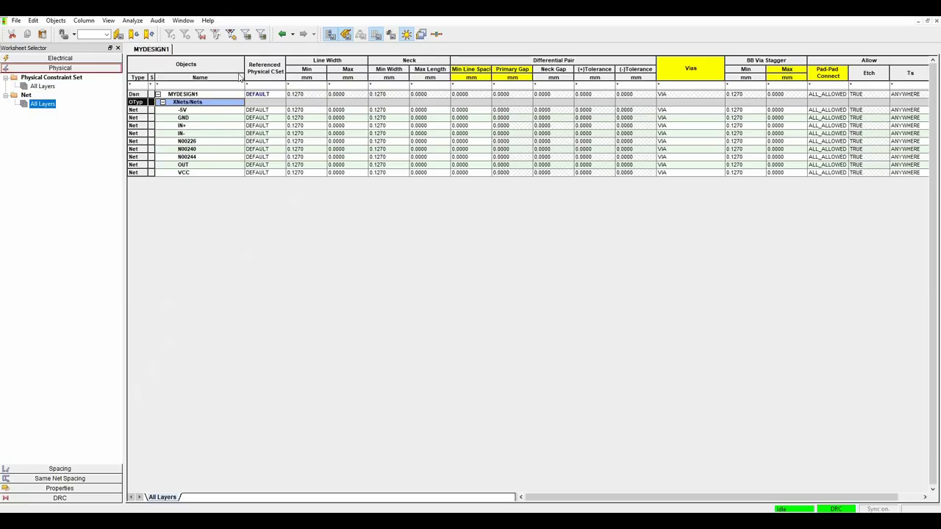
Step: Try a minimum line width override of 0.5 mm on the -5V net and clear it again
{"action": "left_click", "coordinate": [316, 110]}
{"action": "type", "text": "0.5"}
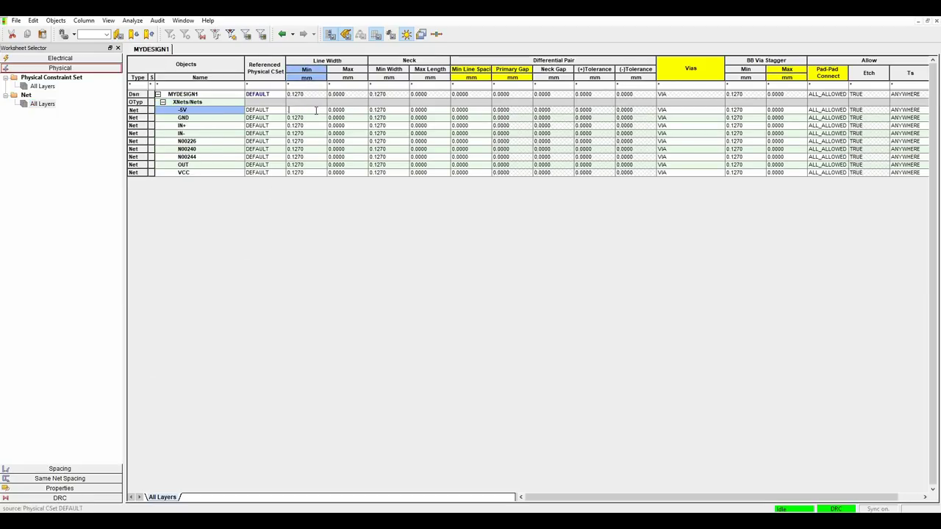
{"action": "key", "text": "Tab"}
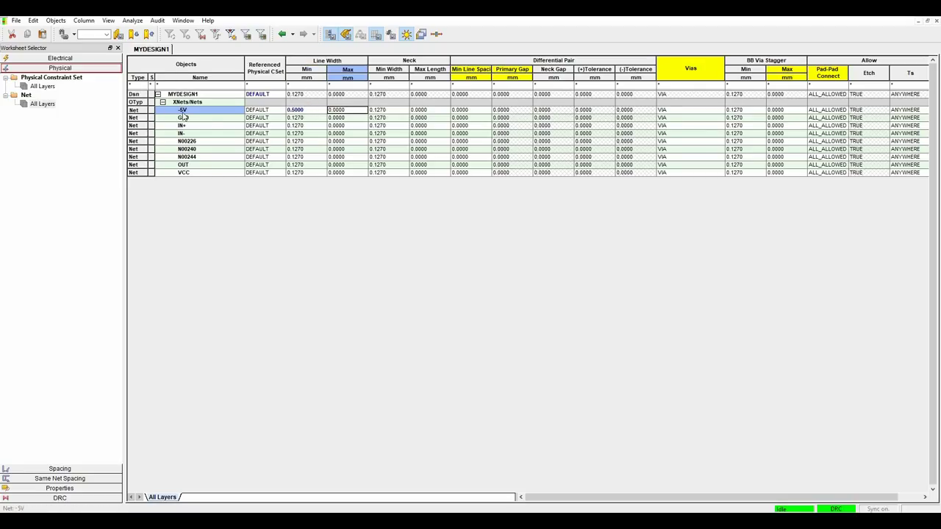
{"action": "right_click", "coordinate": [316, 114]}
{"action": "right_click", "coordinate": [314, 109]}
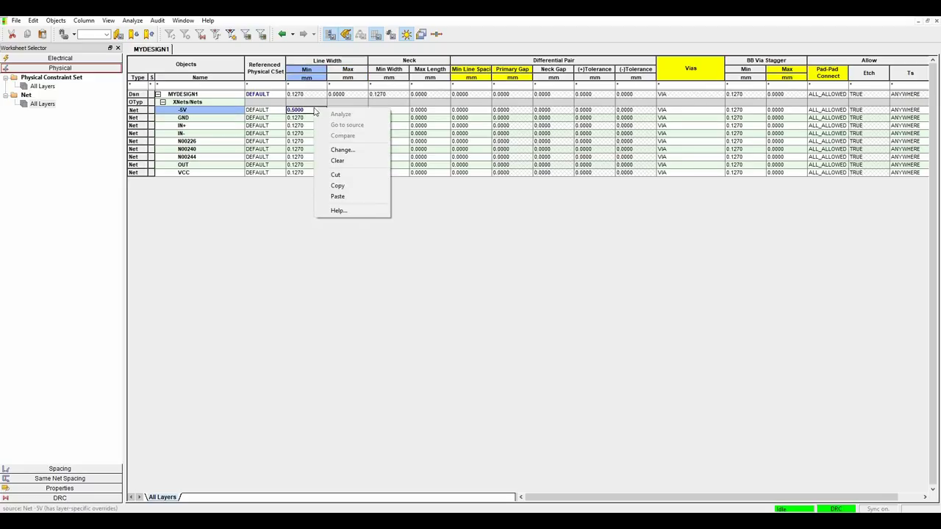
{"action": "left_click", "coordinate": [337, 161]}
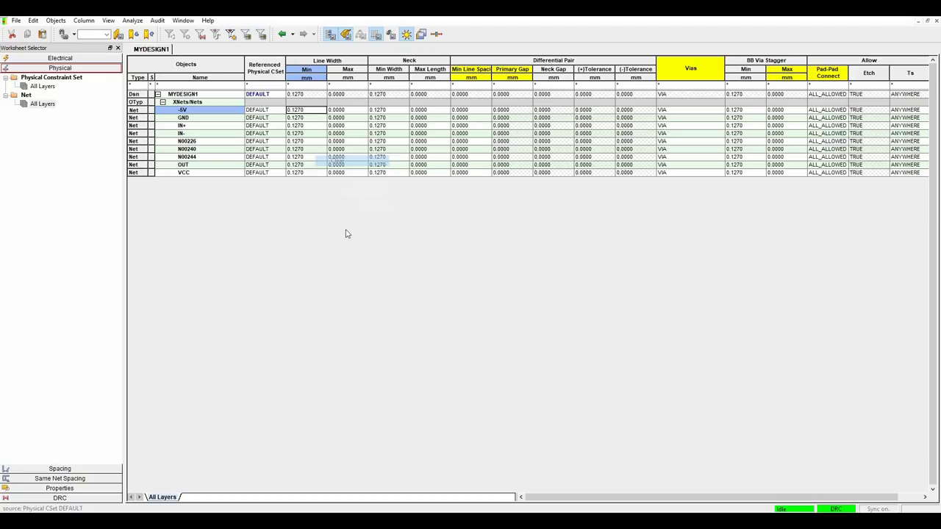
Step: Set the minimum line width of the DEFAULT physical constraint set to 0.3 mm and check it on the nets
{"action": "left_click", "coordinate": [38, 86]}
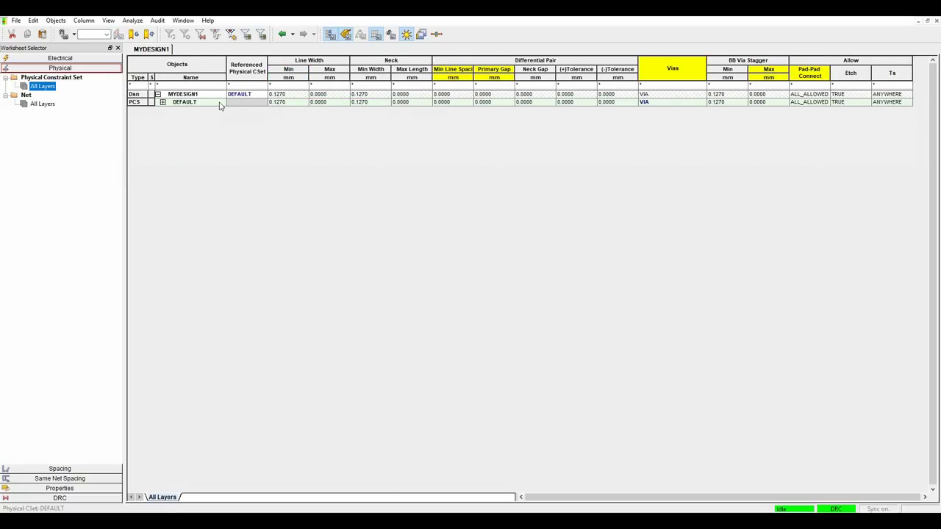
{"action": "double_click", "coordinate": [297, 103]}
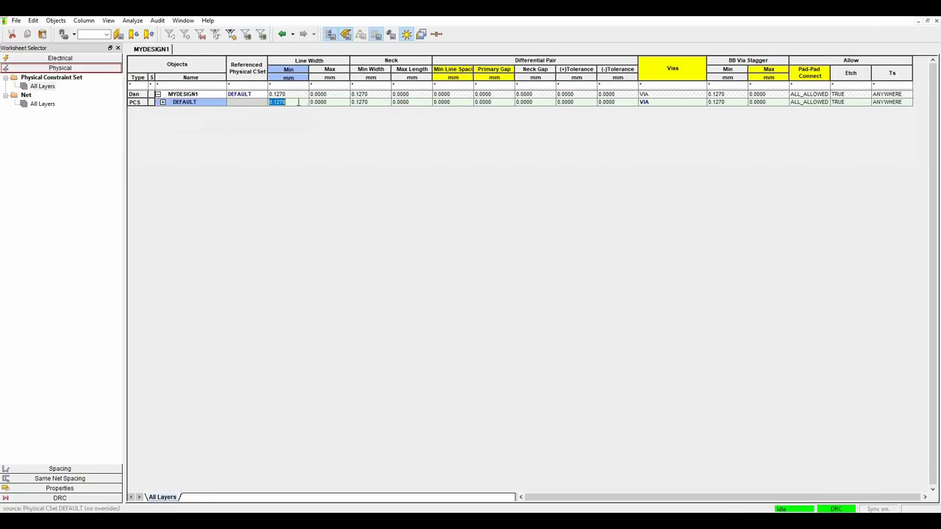
{"action": "key", "text": "BackSpace"}
{"action": "key", "text": "Tab"}
{"action": "left_click", "coordinate": [44, 103]}
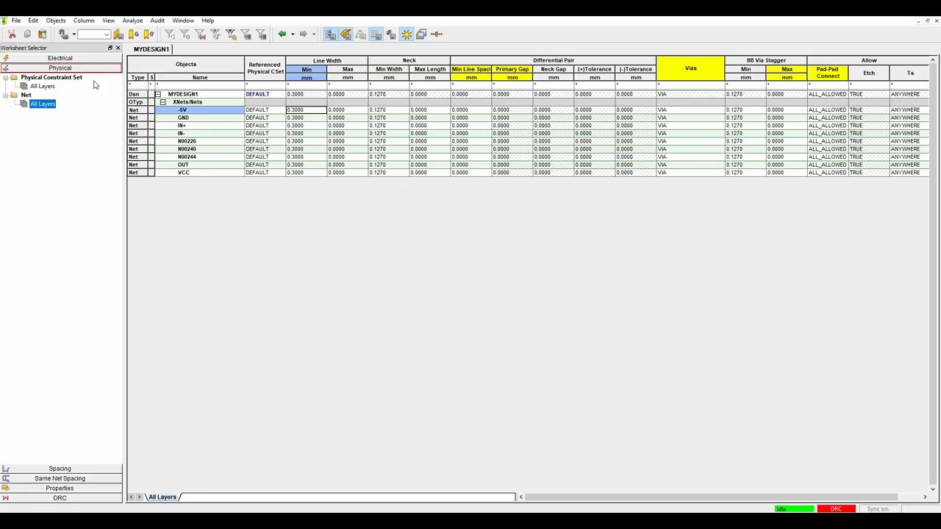
Step: Create a new physical constraint set named power, copied from DEFAULT
{"action": "left_click", "coordinate": [42, 86]}
{"action": "right_click", "coordinate": [194, 104]}
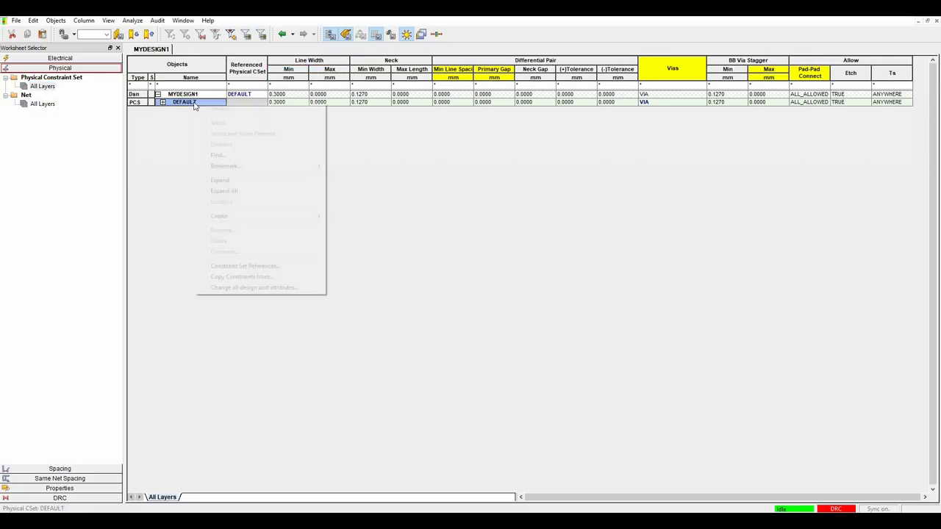
{"action": "mouse_move", "coordinate": [294, 216]}
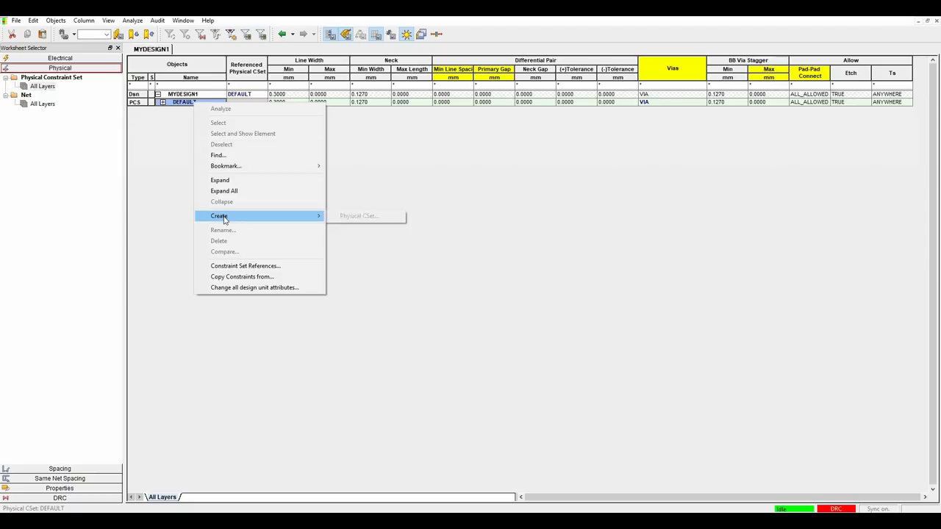
{"action": "left_click", "coordinate": [358, 216]}
{"action": "type", "text": "power"}
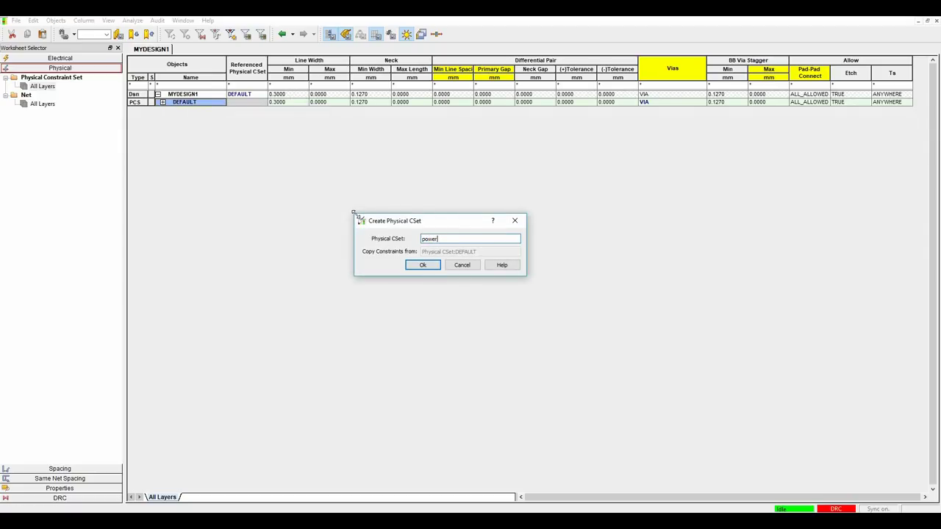
{"action": "key", "text": "Return"}
Step: Set the POWER constraint set's minimum line width to 0.6 mm and return to the physical constraints of the nets
{"action": "left_click", "coordinate": [294, 110]}
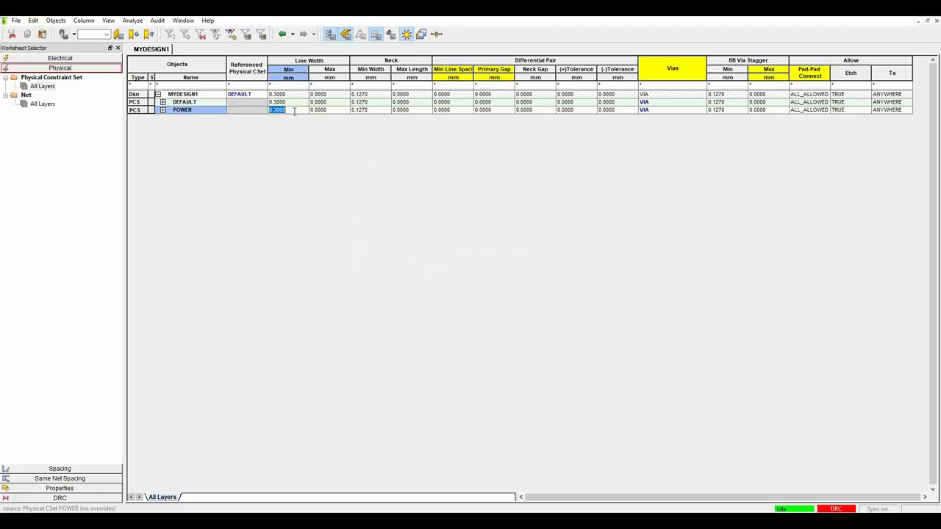
{"action": "type", "text": "0.6"}
{"action": "key", "text": "Tab"}
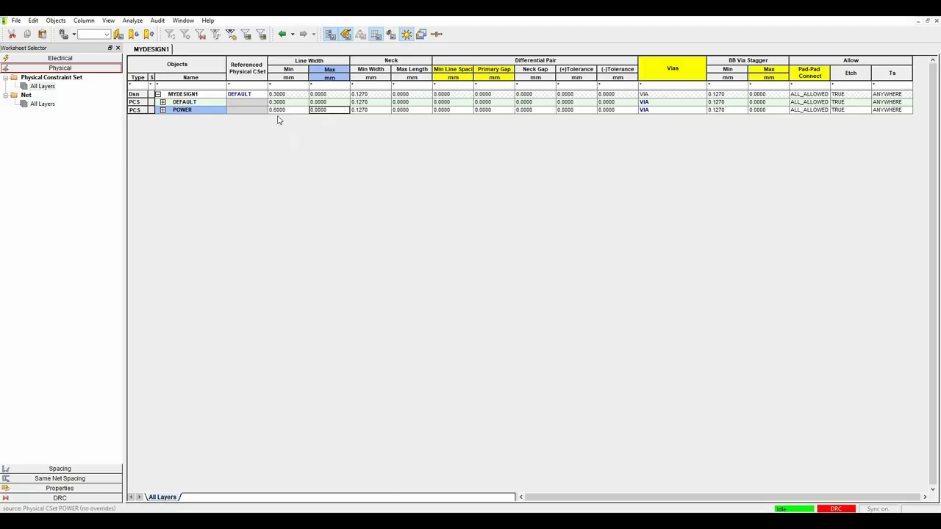
{"action": "left_click", "coordinate": [46, 105]}
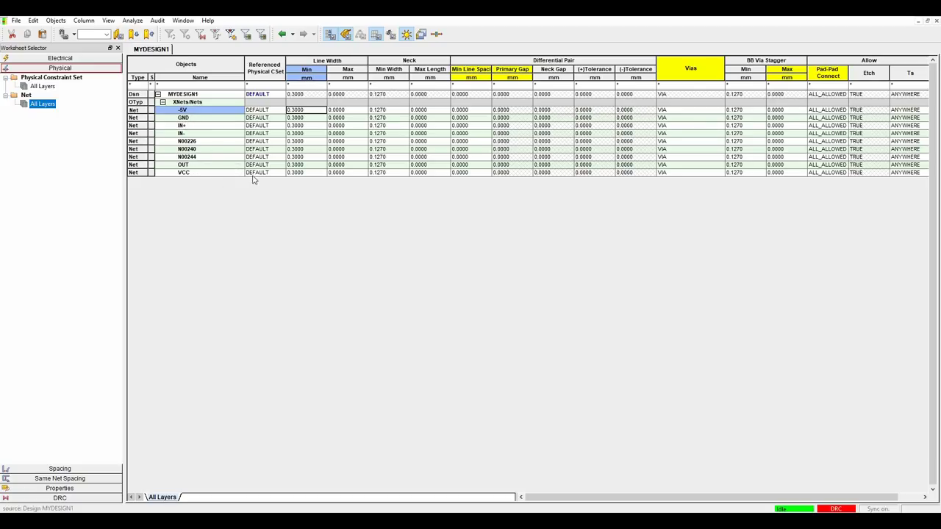
Step: Try the POWER physical constraint set on the -5V net and switch it back to DEFAULT
{"action": "left_click", "coordinate": [275, 111]}
{"action": "left_click", "coordinate": [266, 126]}
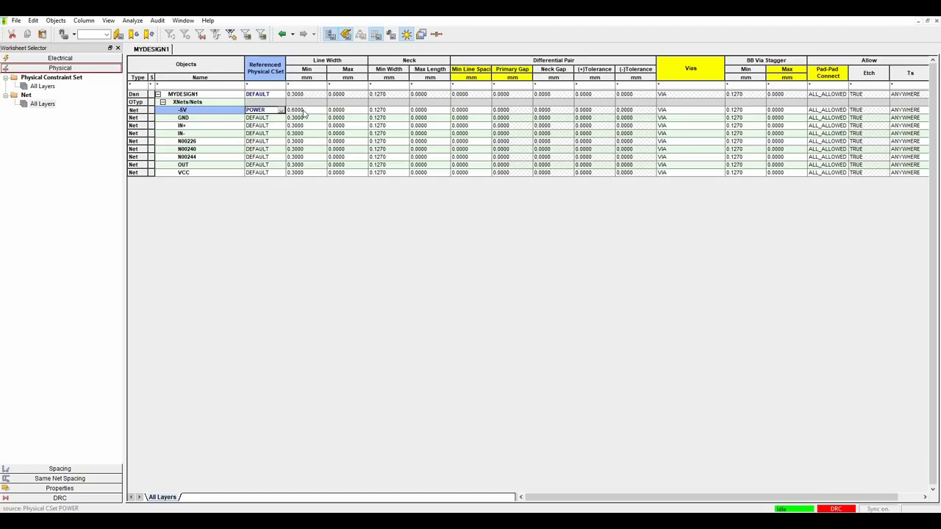
{"action": "left_click", "coordinate": [276, 110]}
{"action": "left_click", "coordinate": [264, 118]}
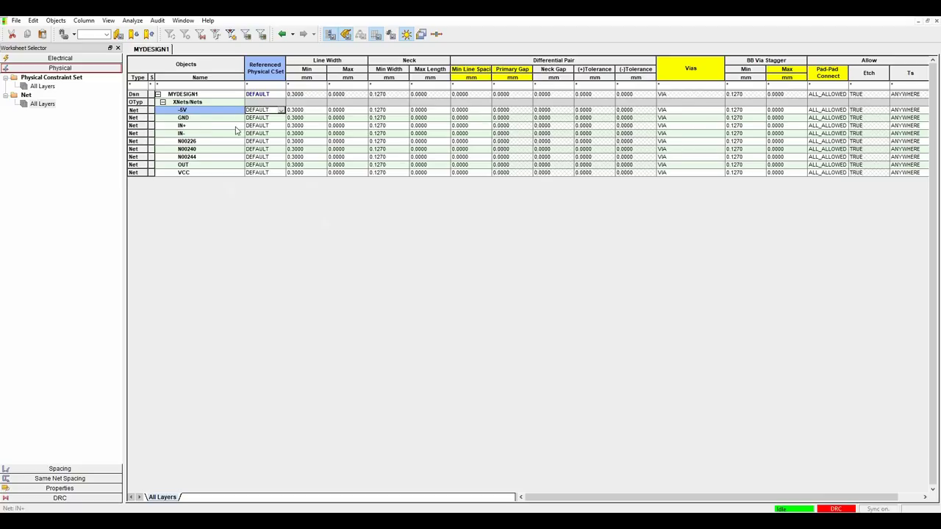
Step: Group the GND, VCC and -5V nets into a new net class named power for both physical and spacing constraints
{"action": "left_click", "coordinate": [197, 119]}
{"action": "left_click", "coordinate": [195, 172], "text": "ctrl"}
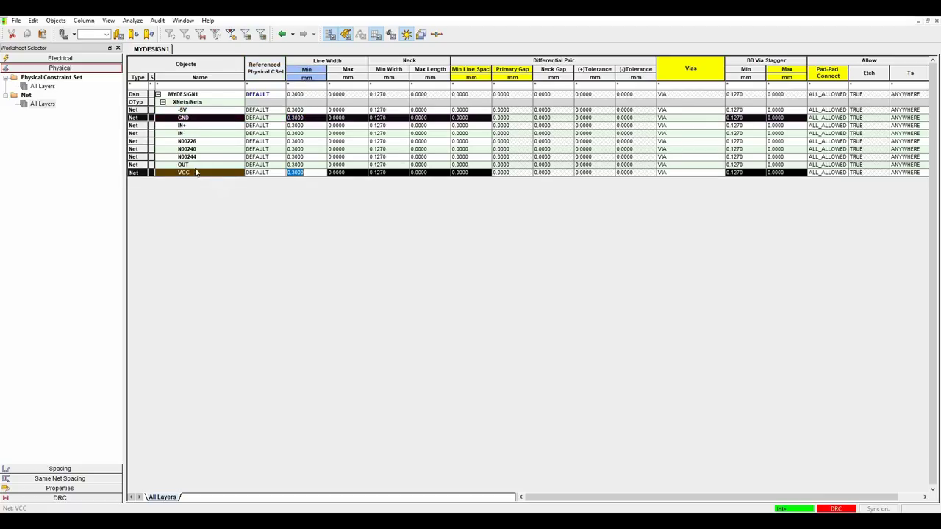
{"action": "left_click", "coordinate": [186, 110], "text": "ctrl"}
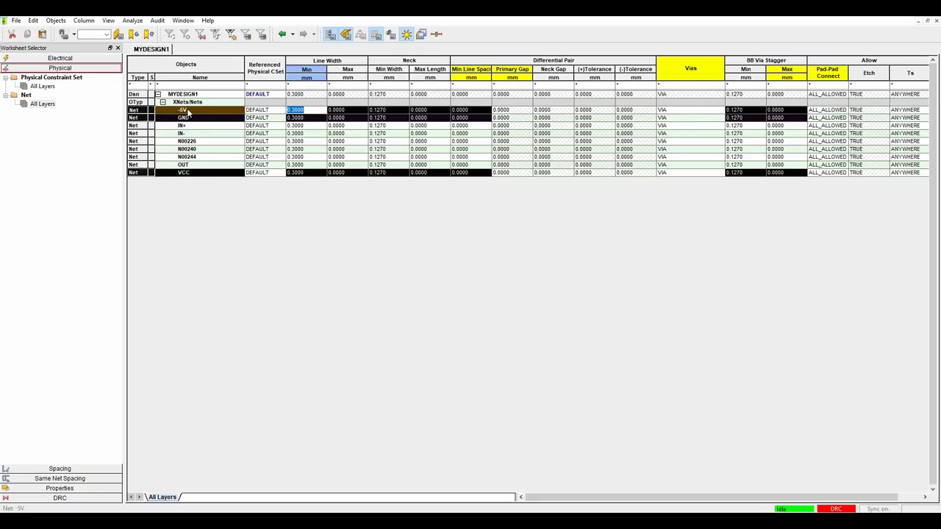
{"action": "right_click", "coordinate": [186, 110]}
{"action": "mouse_move", "coordinate": [213, 223]}
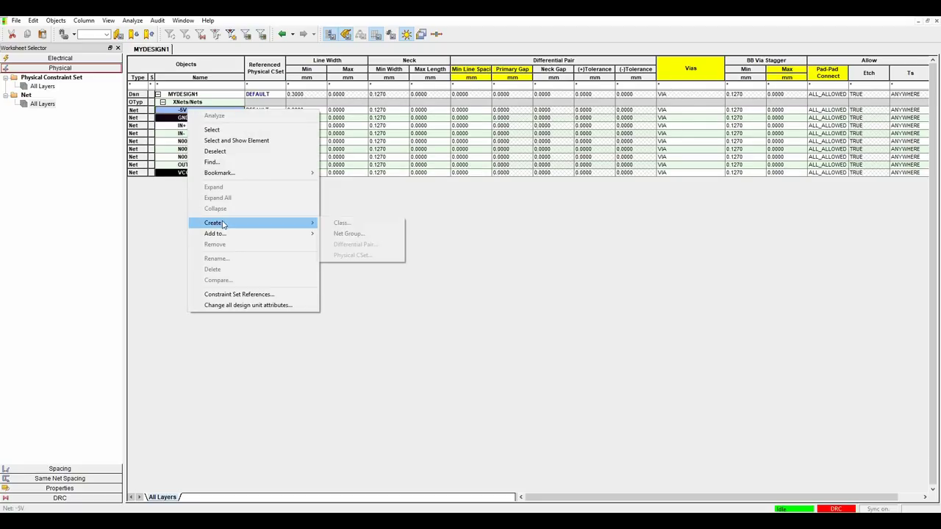
{"action": "left_click", "coordinate": [339, 224]}
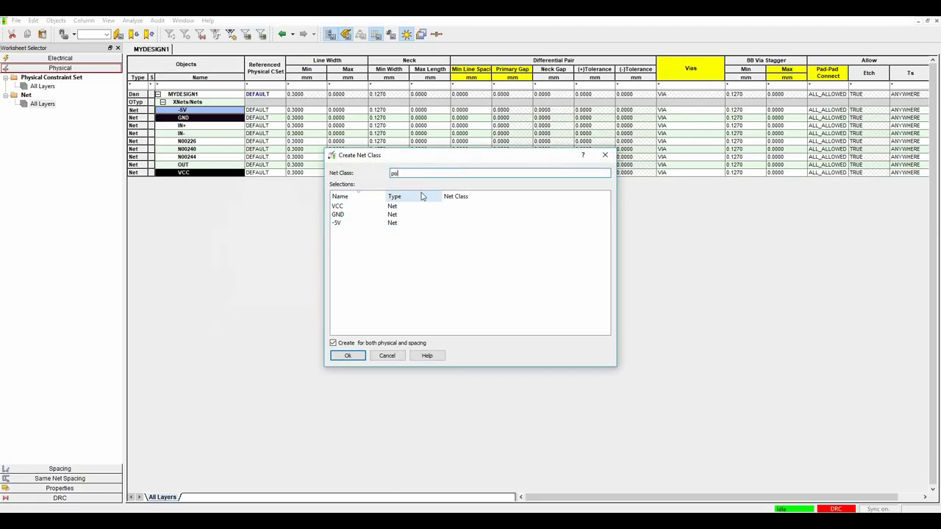
{"action": "key", "text": "Return"}
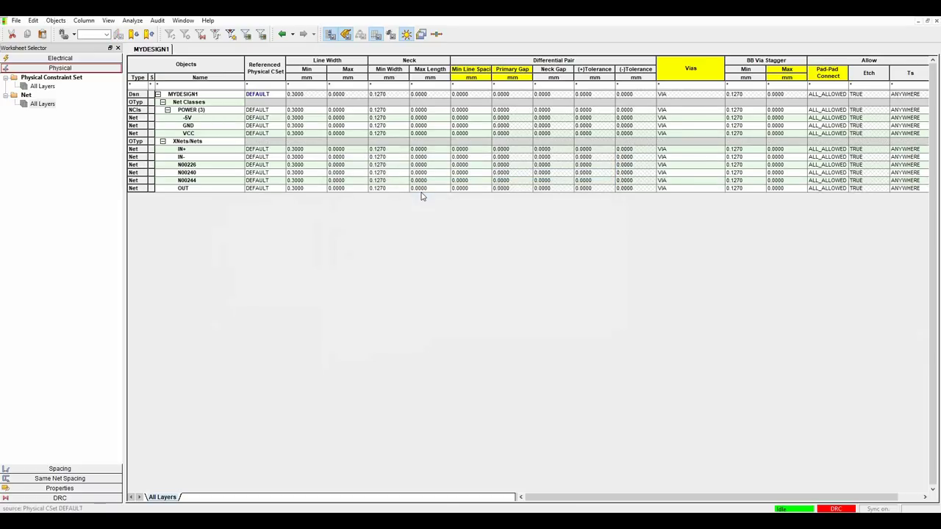
Step: Assign the POWER physical constraint set to the POWER net class
{"action": "left_click", "coordinate": [272, 111]}
{"action": "left_click", "coordinate": [265, 124]}
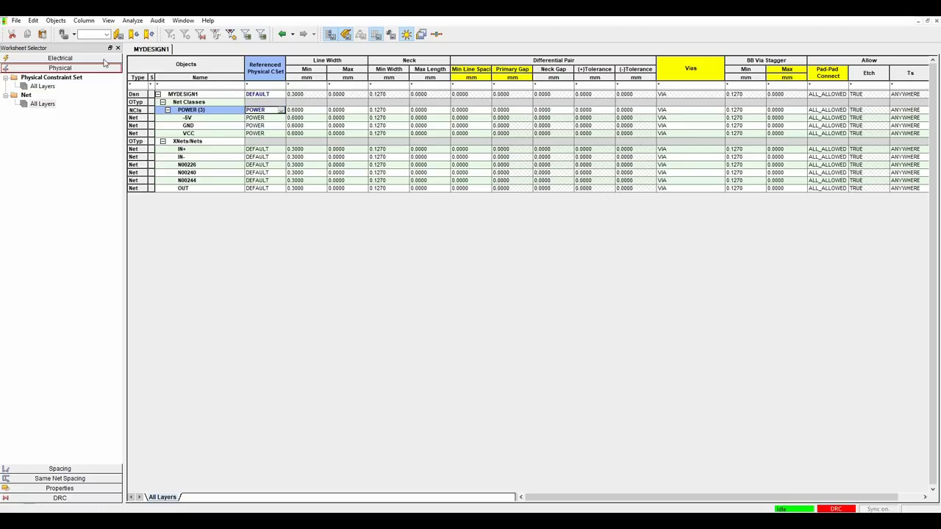
Step: Create a new physical constraint set named DIFF, copied from POWER
{"action": "left_click", "coordinate": [45, 88]}
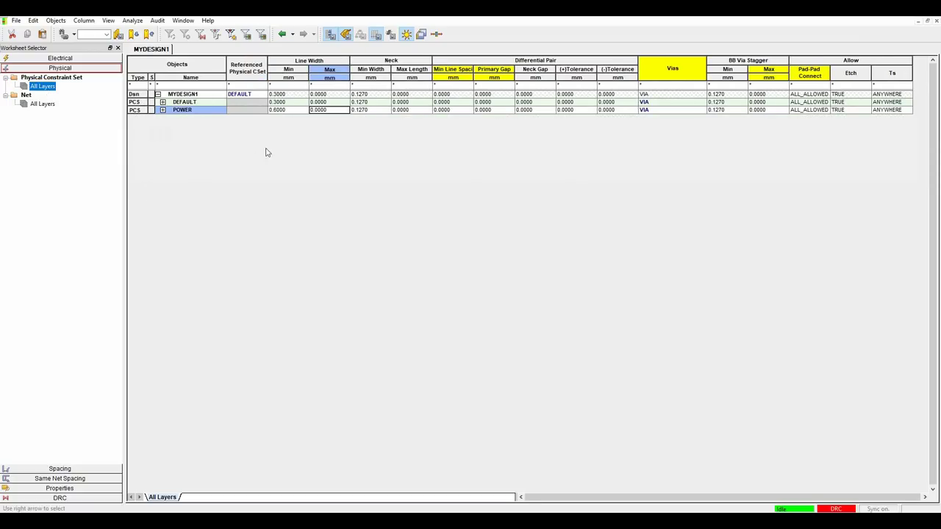
{"action": "right_click", "coordinate": [181, 109]}
{"action": "mouse_move", "coordinate": [216, 227]}
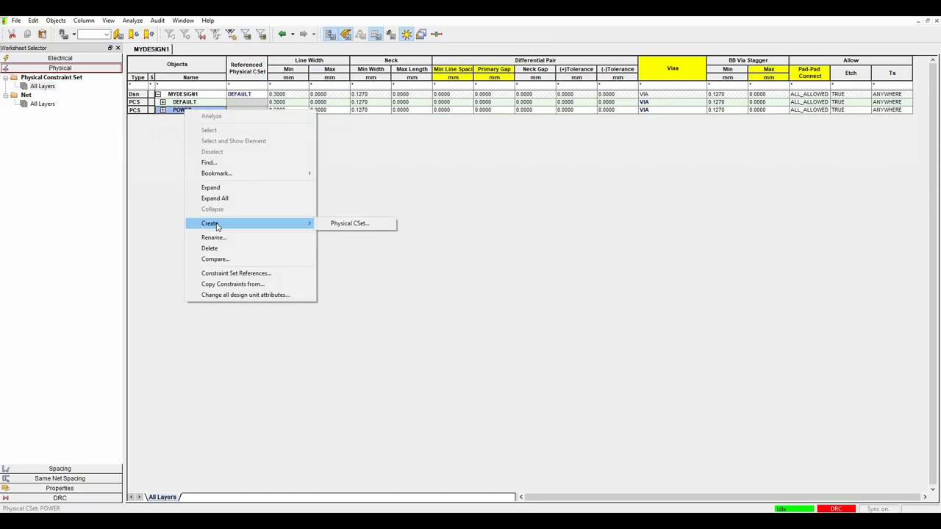
{"action": "left_click", "coordinate": [343, 225]}
{"action": "type", "text": "DIFF"}
{"action": "key", "text": "Return"}
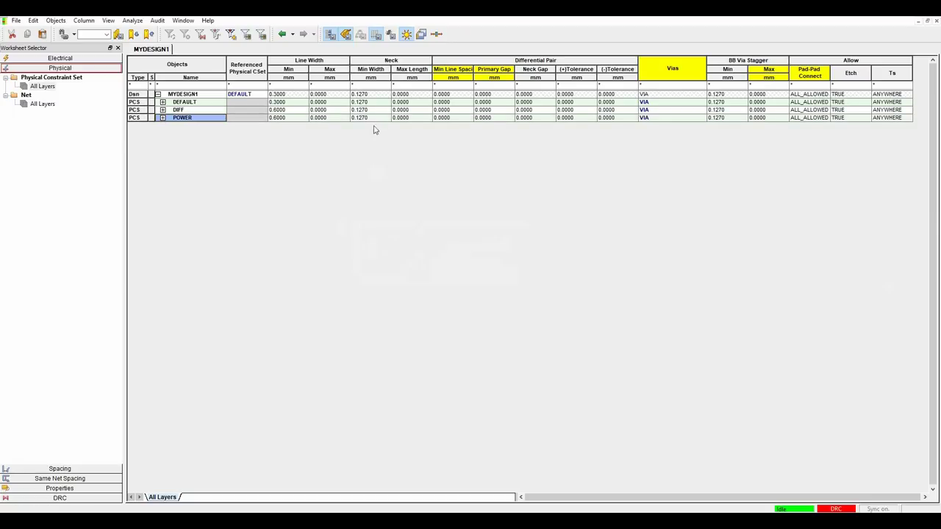
Step: Set the DIFF constraint set's minimum line width to 0.2 mm
{"action": "left_click", "coordinate": [303, 110]}
{"action": "key", "text": "BackSpace"}
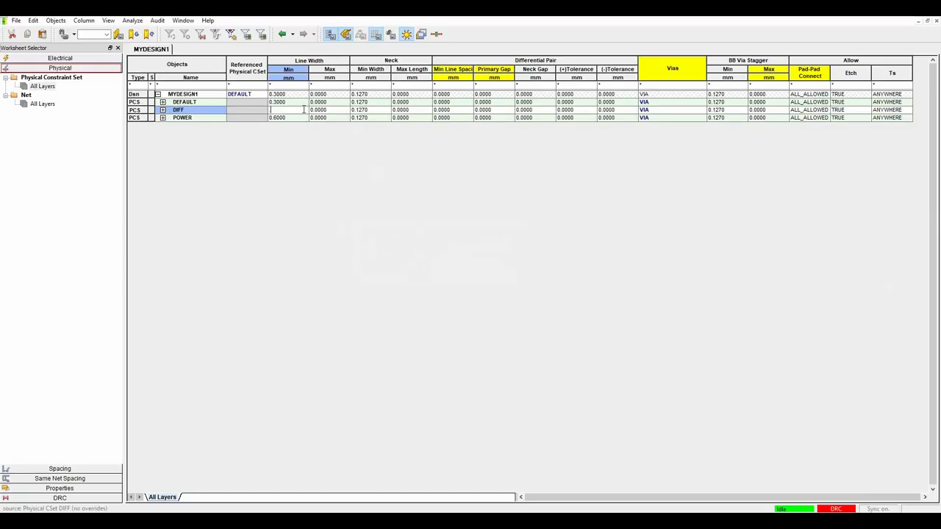
{"action": "type", "text": "0.2"}
{"action": "key", "text": "Tab"}
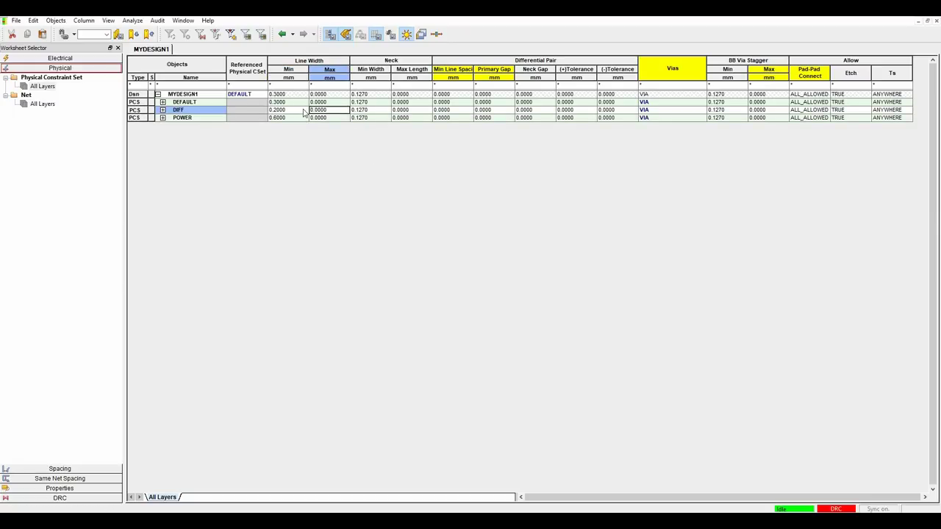
Step: Set the DIFF set's differential pair primary gap to 0.2 mm and both its plus and minus tolerances to 0.05 mm
{"action": "key", "text": "Tab"}
{"action": "key", "text": "Tab"}
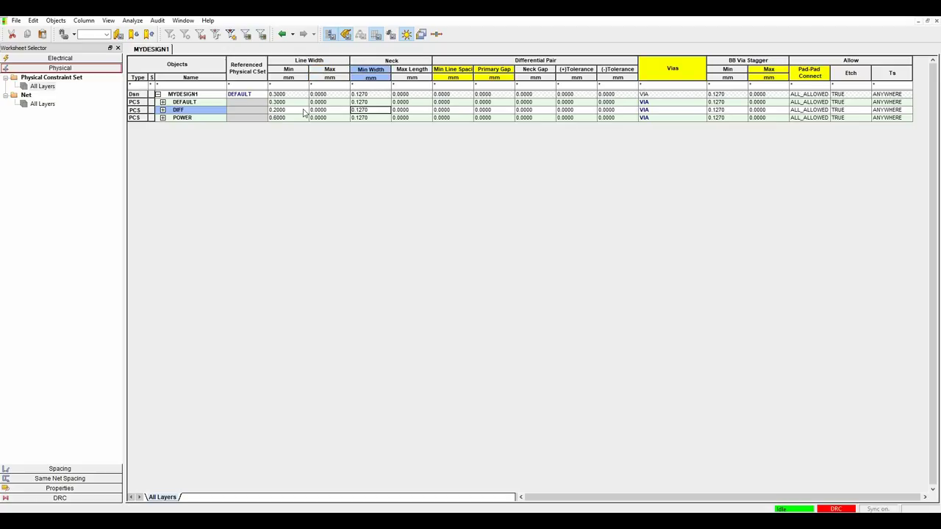
{"action": "key", "text": "Tab"}
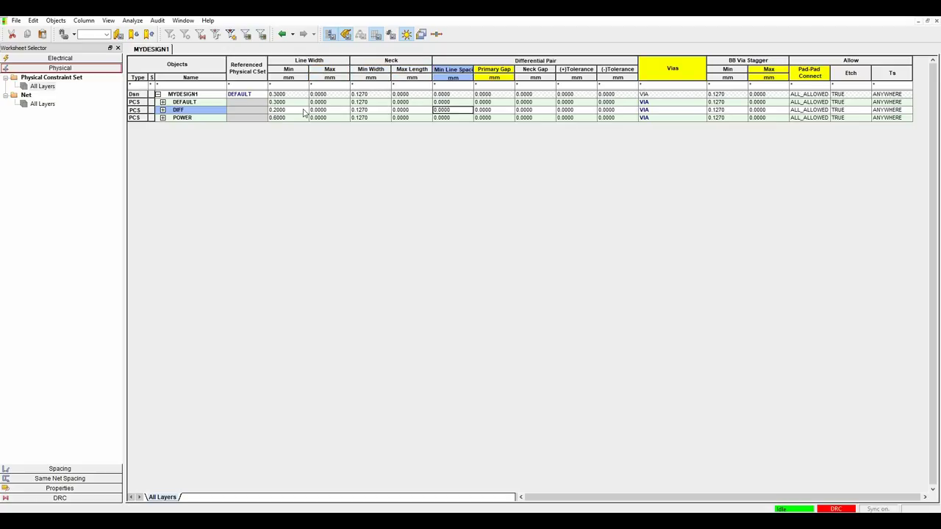
{"action": "key", "text": "Tab"}
{"action": "key", "text": "BackSpace"}
{"action": "key", "text": "Tab"}
{"action": "key", "text": "Tab"}
{"action": "type", "text": "0.0"}
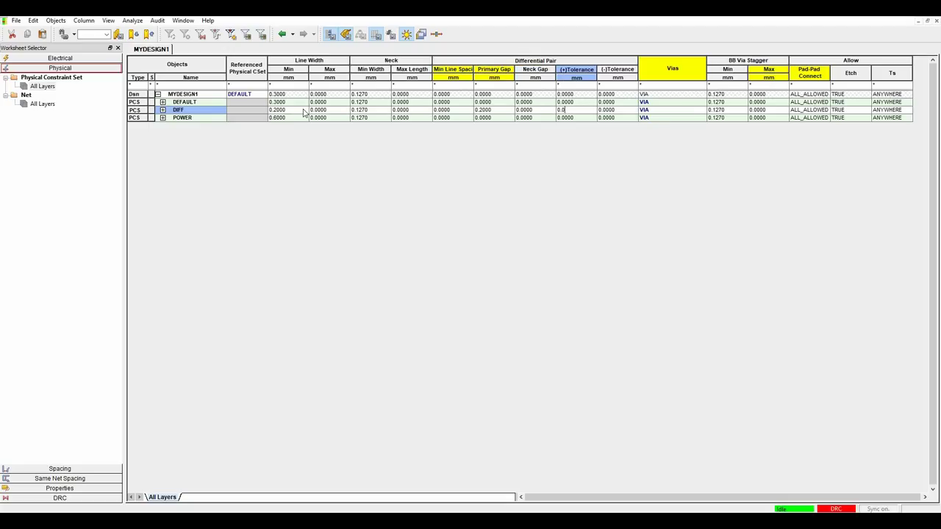
{"action": "type", "text": "500"}
{"action": "key", "text": "Tab"}
{"action": "type", "text": "0.0"}
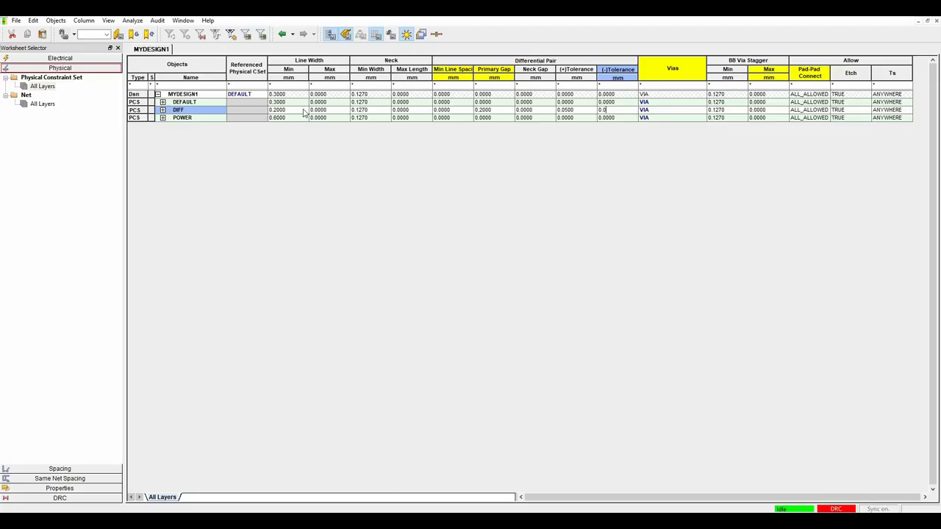
{"action": "type", "text": "5"}
{"action": "key", "text": "Tab"}
Step: Set the DIFF constraint set's differential pair minimum line spacing to 0.15 mm
{"action": "key", "text": "Left"}
{"action": "key", "text": "Left"}
{"action": "key", "text": "Left"}
{"action": "key", "text": "Left"}
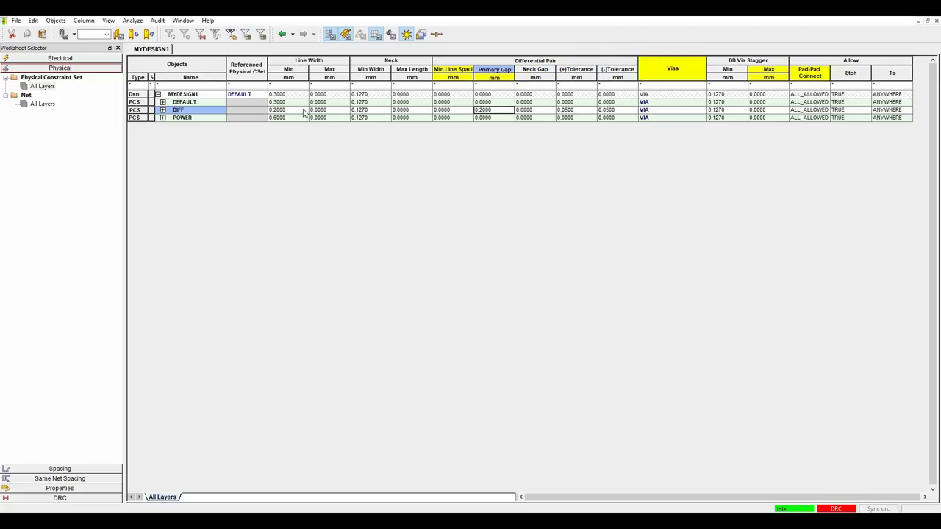
{"action": "key", "text": "Left"}
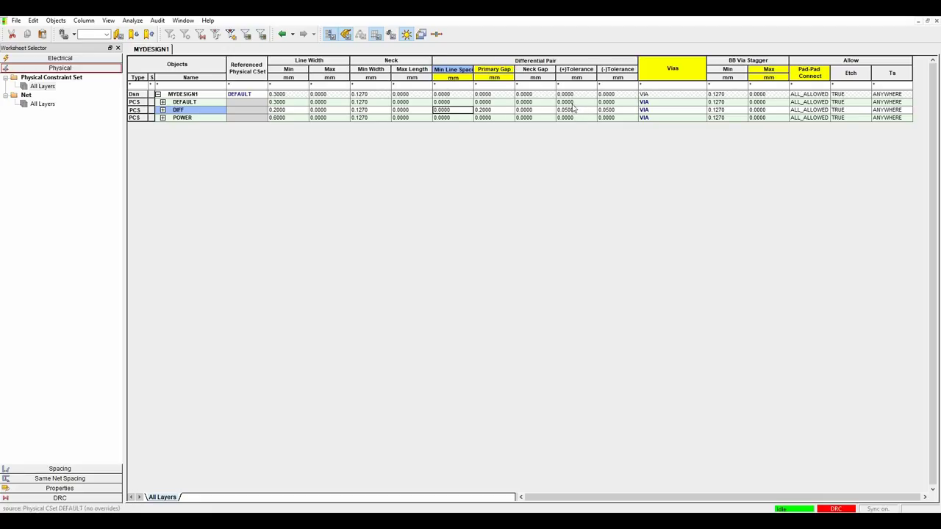
{"action": "left_click", "coordinate": [458, 110]}
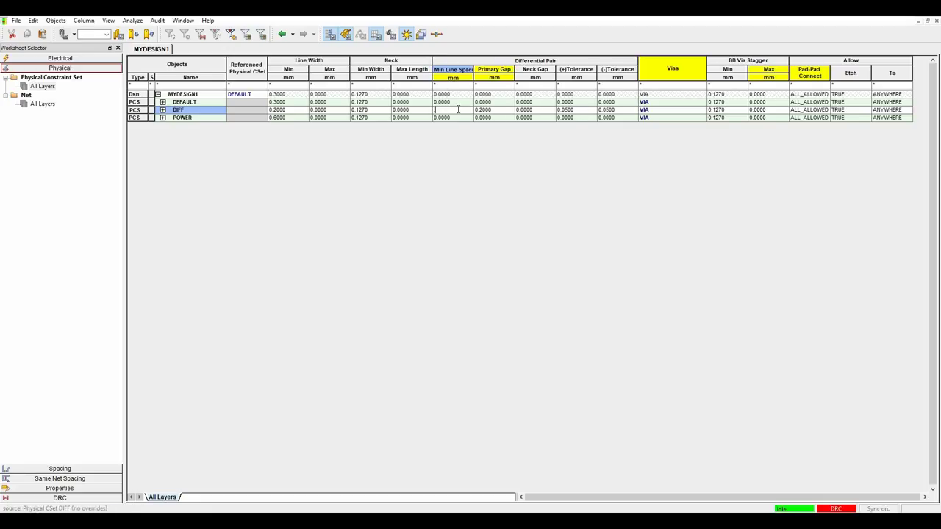
{"action": "type", "text": ".15"}
{"action": "key", "text": "Tab"}
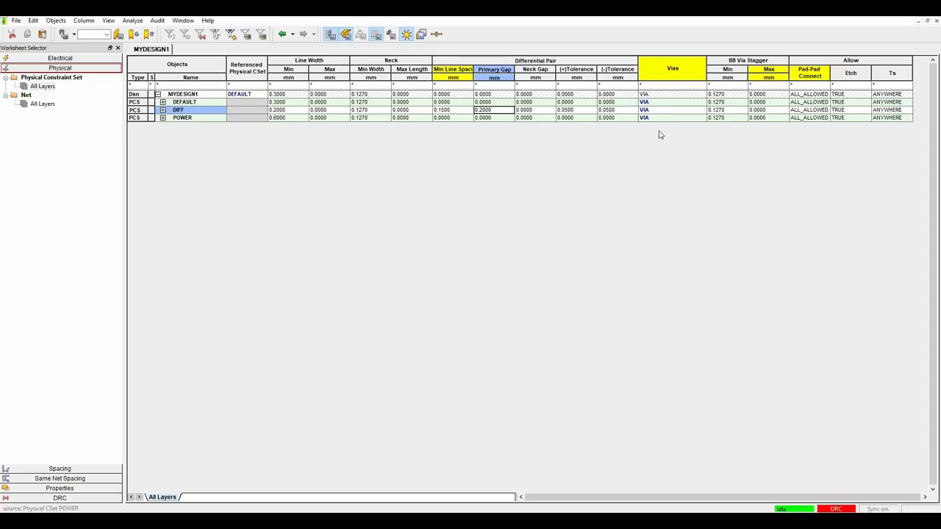
Step: Replace VIA with VIA-0_5-0_2 in the DEFAULT physical constraint set's via list, filtering the available vias by the name VIA
{"action": "double_click", "coordinate": [664, 102]}
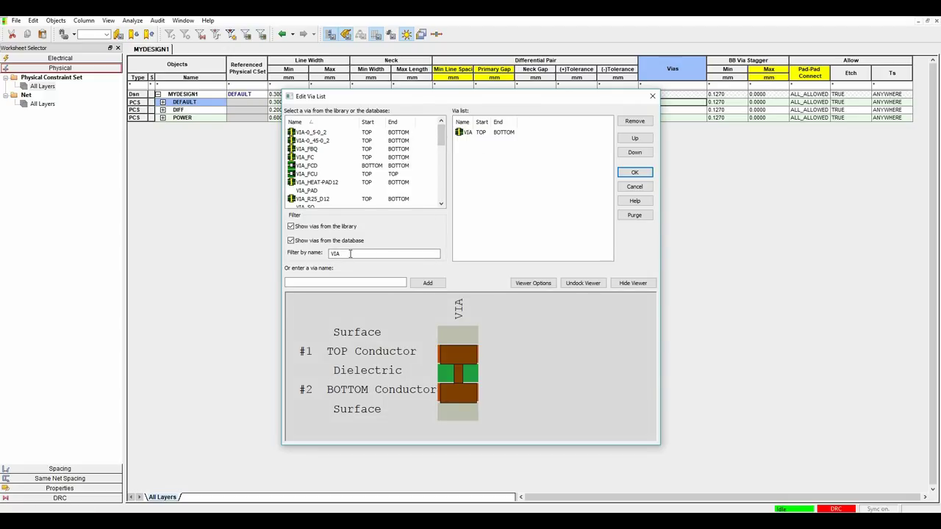
{"action": "left_click", "coordinate": [376, 253]}
{"action": "key", "text": "BackSpace"}
{"action": "key", "text": "BackSpace"}
{"action": "key", "text": "BackSpace"}
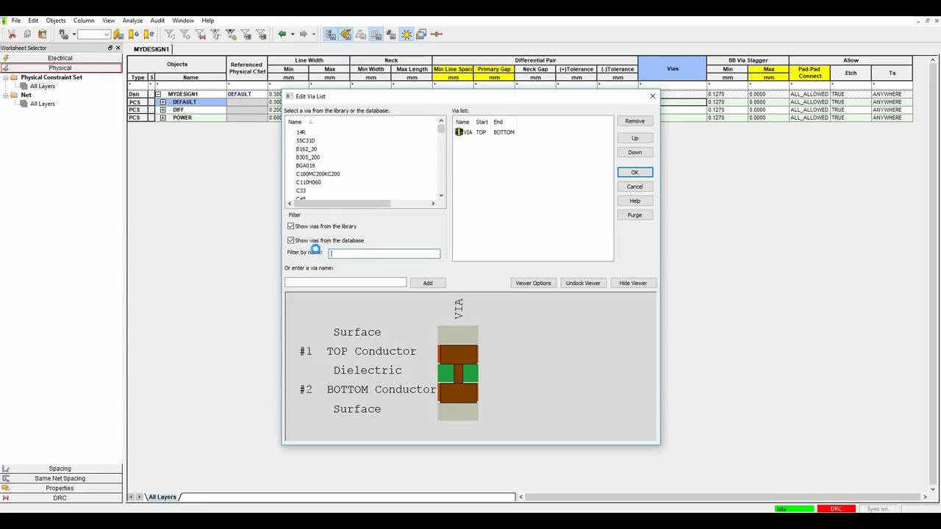
{"action": "type", "text": "VIA"}
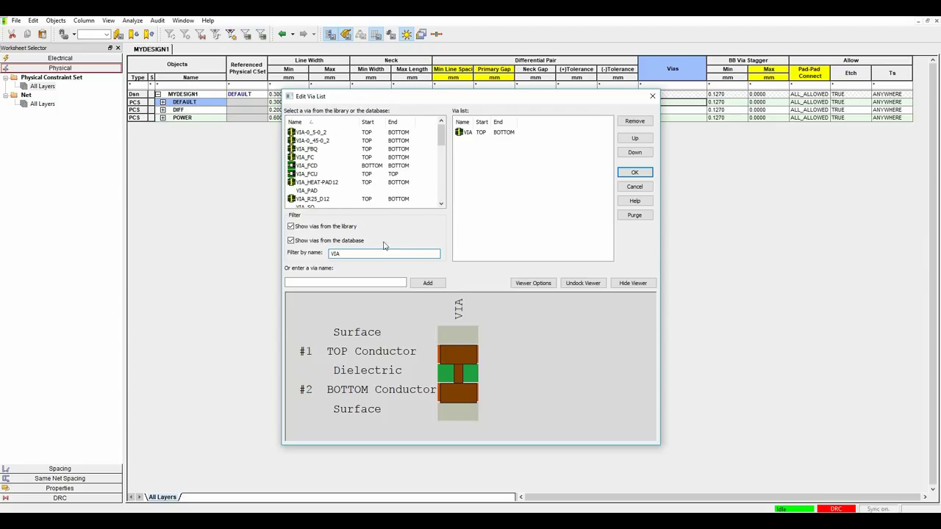
{"action": "double_click", "coordinate": [466, 132]}
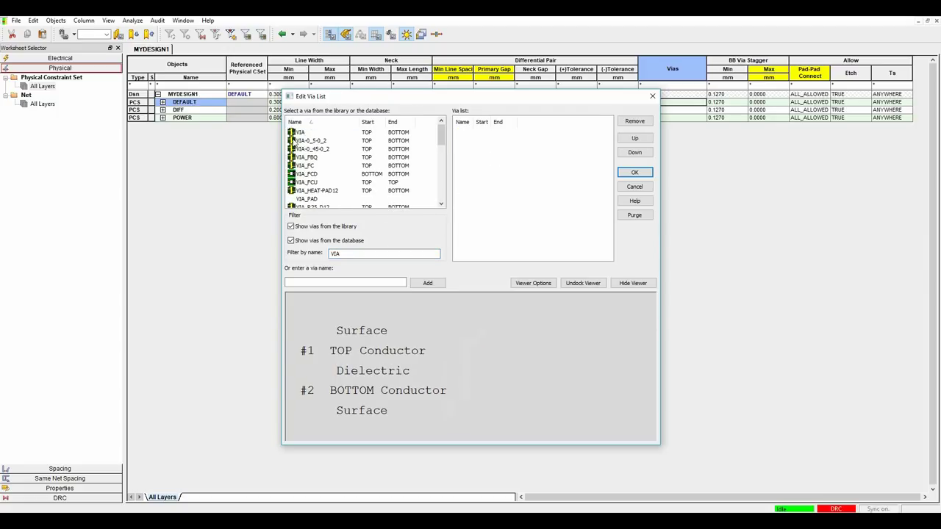
{"action": "double_click", "coordinate": [311, 141]}
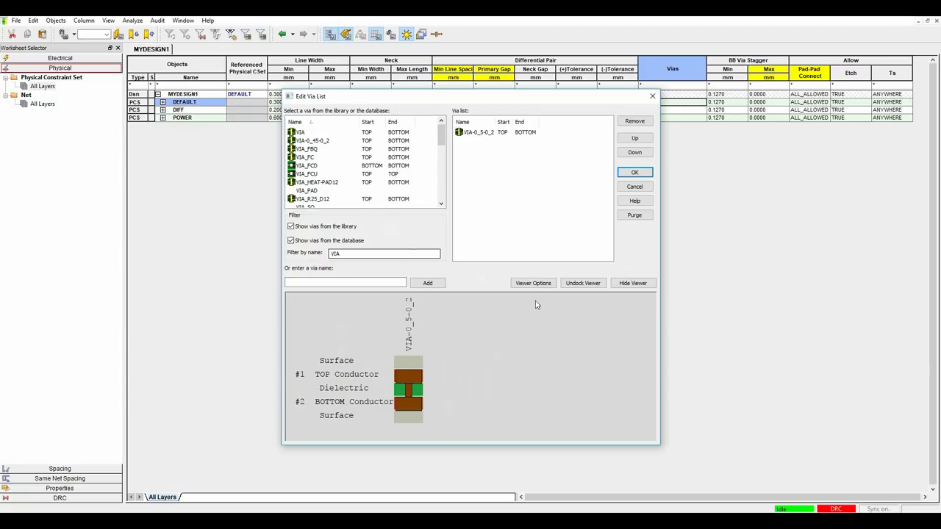
{"action": "left_click", "coordinate": [634, 172]}
Step: Replace VIA with VIA-0_5-0_2 in the via lists of the DIFF and POWER physical constraint sets
{"action": "double_click", "coordinate": [647, 109]}
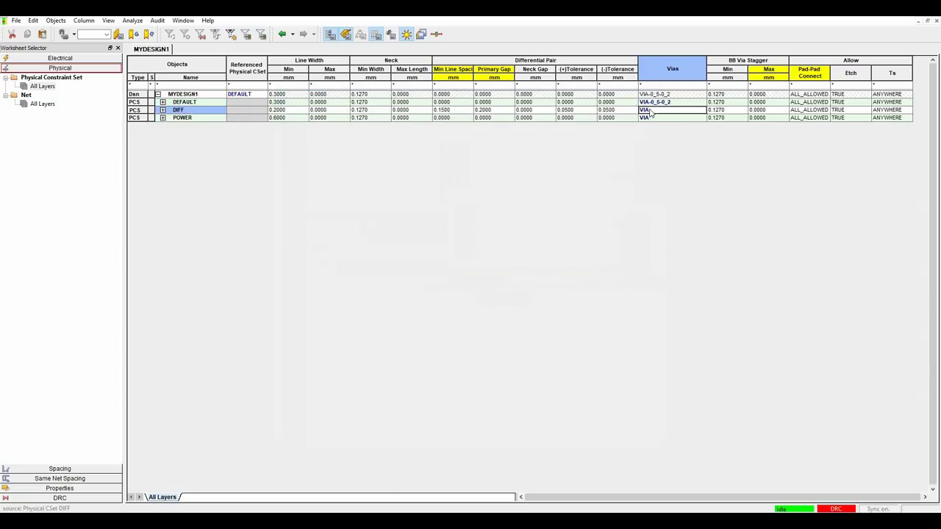
{"action": "double_click", "coordinate": [463, 133]}
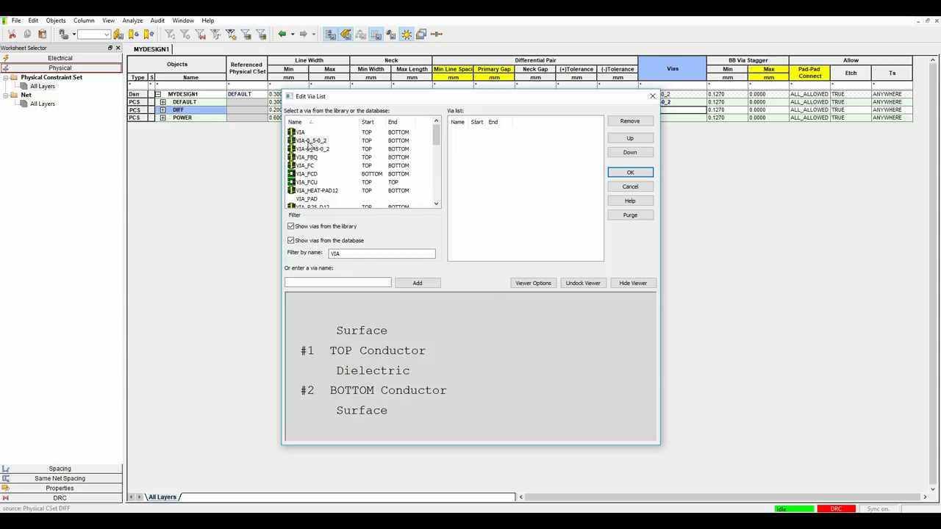
{"action": "double_click", "coordinate": [311, 140]}
{"action": "left_click", "coordinate": [636, 171]}
{"action": "double_click", "coordinate": [656, 117]}
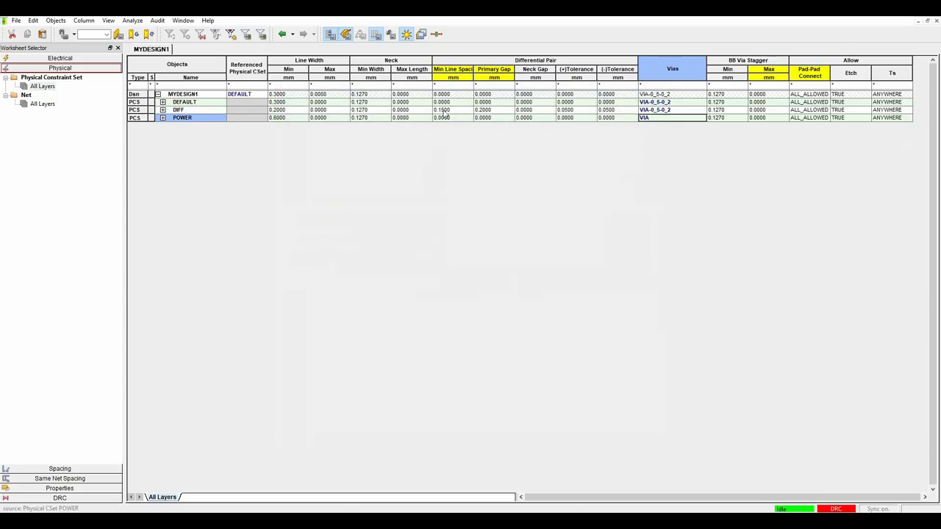
{"action": "double_click", "coordinate": [461, 134]}
{"action": "double_click", "coordinate": [312, 140]}
{"action": "left_click", "coordinate": [630, 172]}
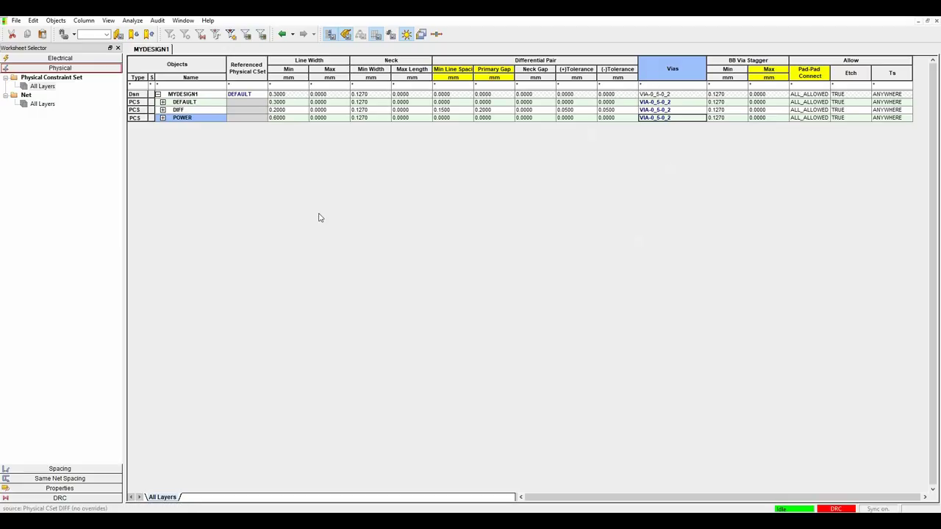
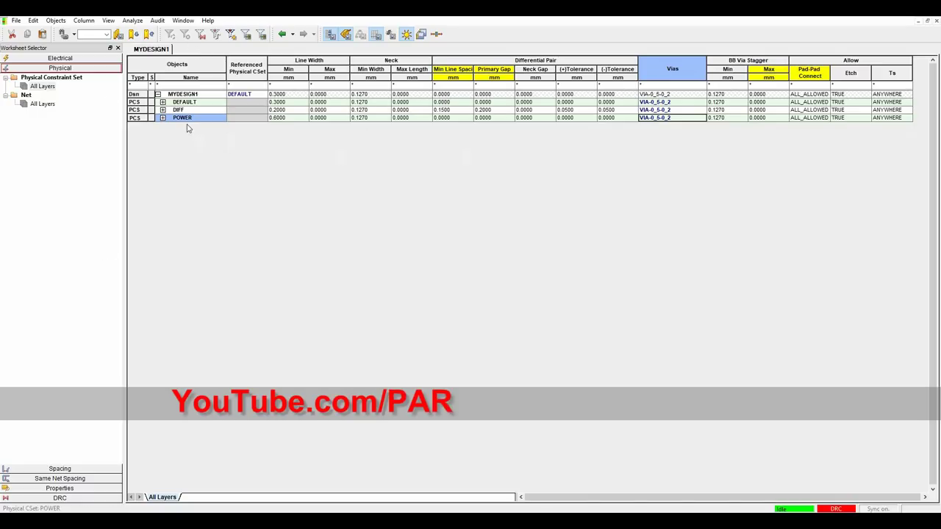
Step: Create a differential pair named IN from the IN+ and IN- nets in the net physical constraints
{"action": "left_click", "coordinate": [41, 105]}
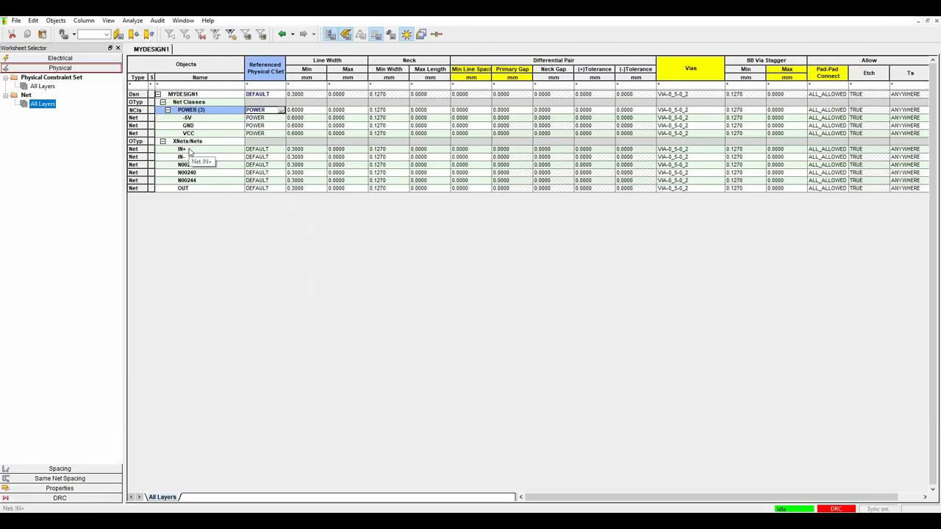
{"action": "left_click", "coordinate": [182, 150]}
{"action": "left_click", "coordinate": [189, 157], "text": "shift"}
{"action": "right_click", "coordinate": [189, 158]}
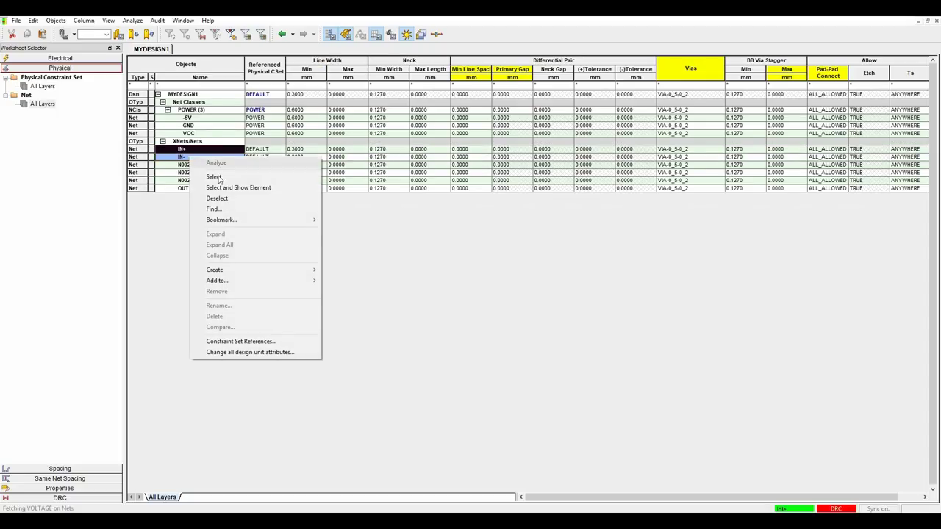
{"action": "mouse_move", "coordinate": [289, 271]}
{"action": "left_click", "coordinate": [356, 292]}
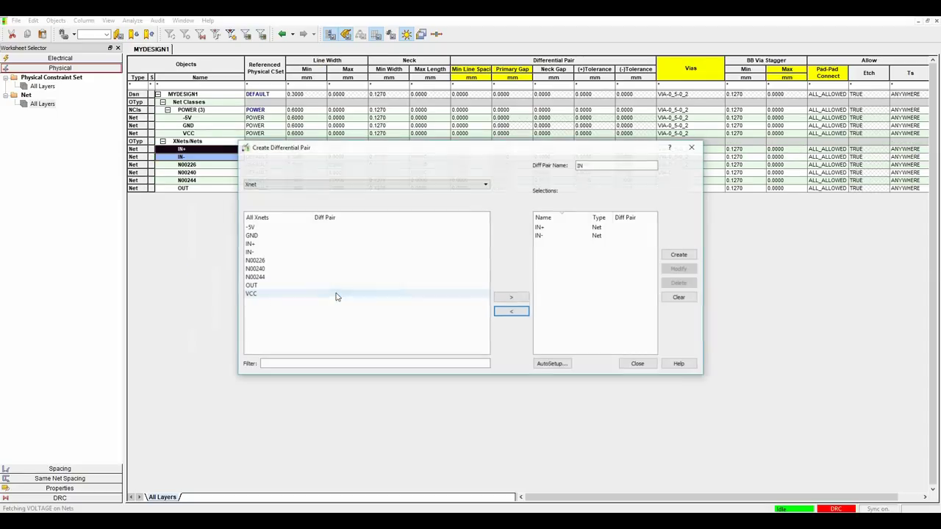
{"action": "left_click_drag", "start_coordinate": [578, 164], "coordinate": [599, 164]}
{"action": "type", "text": "IN"}
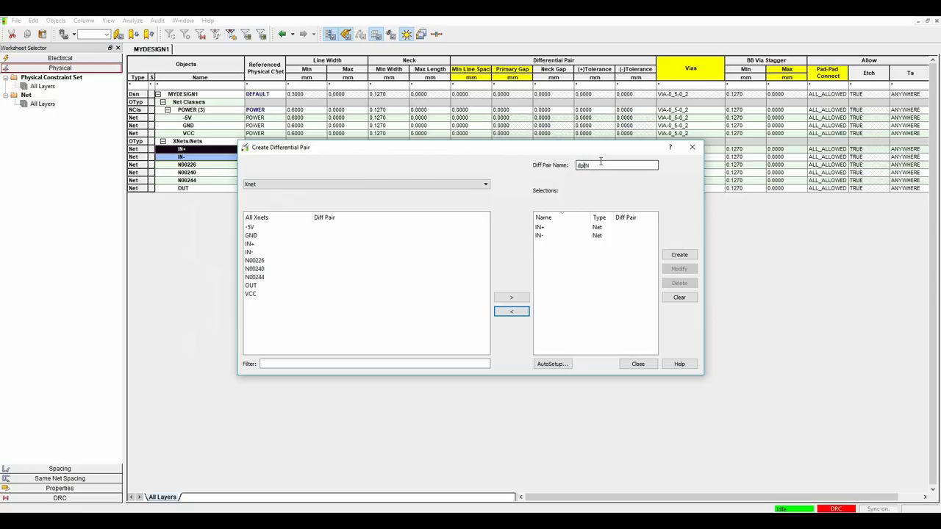
{"action": "key", "text": "BackSpace"}
{"action": "key", "text": "BackSpace"}
{"action": "key", "text": "BackSpace"}
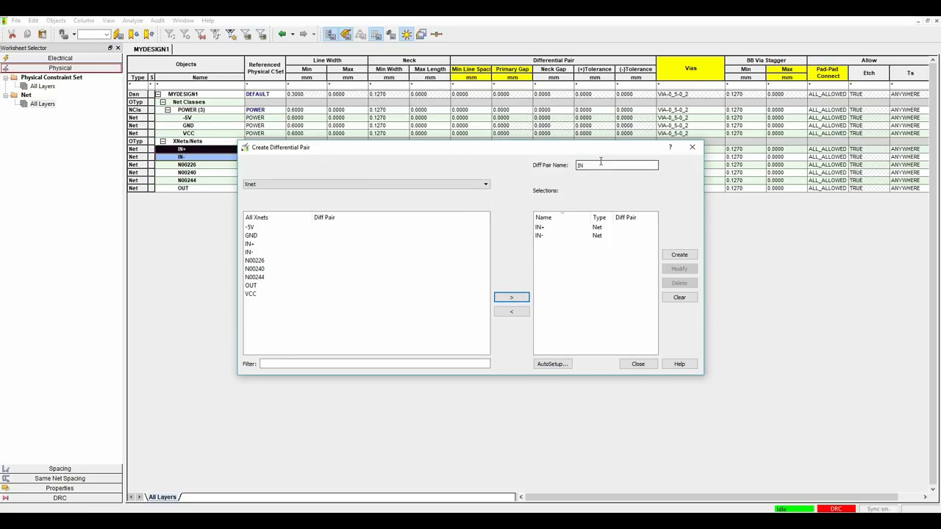
{"action": "left_click", "coordinate": [679, 256]}
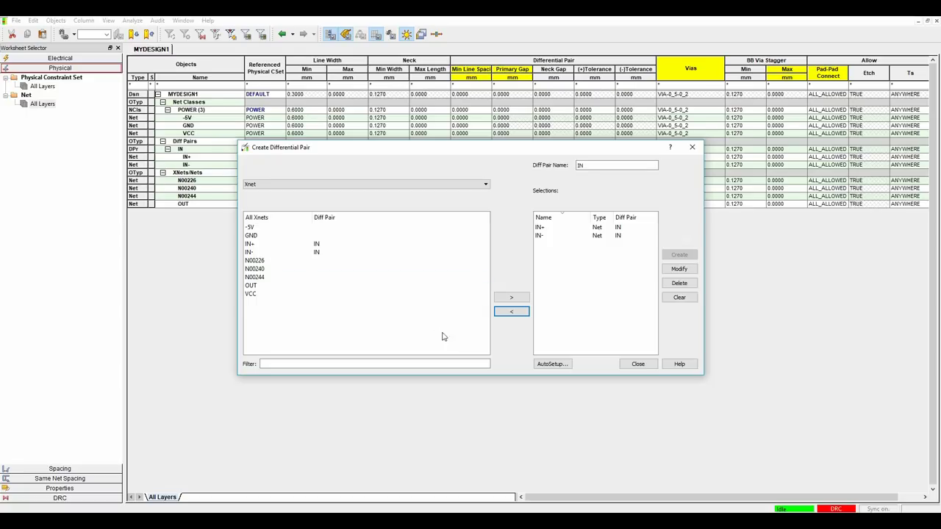
{"action": "left_click", "coordinate": [633, 365]}
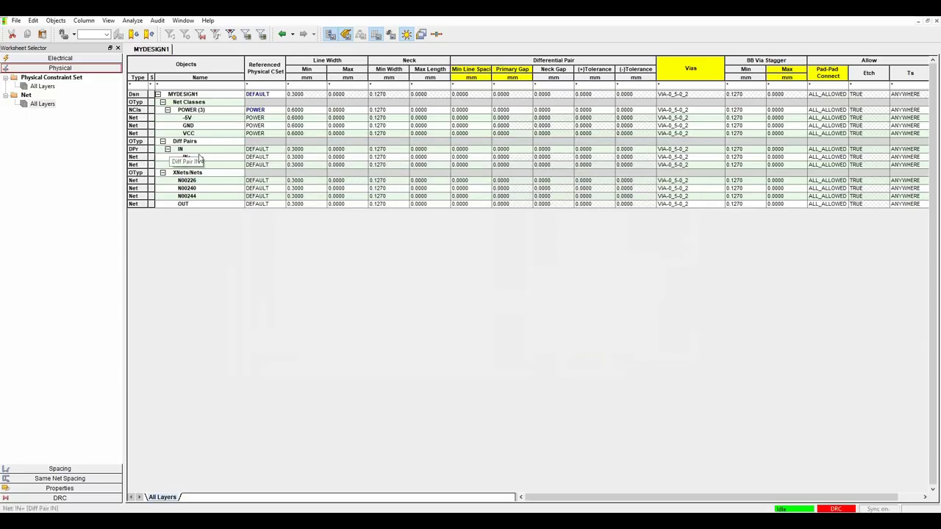
Step: Assign the DIFF physical constraint set to the IN differential pair
{"action": "left_click", "coordinate": [266, 150]}
{"action": "left_click", "coordinate": [266, 150]}
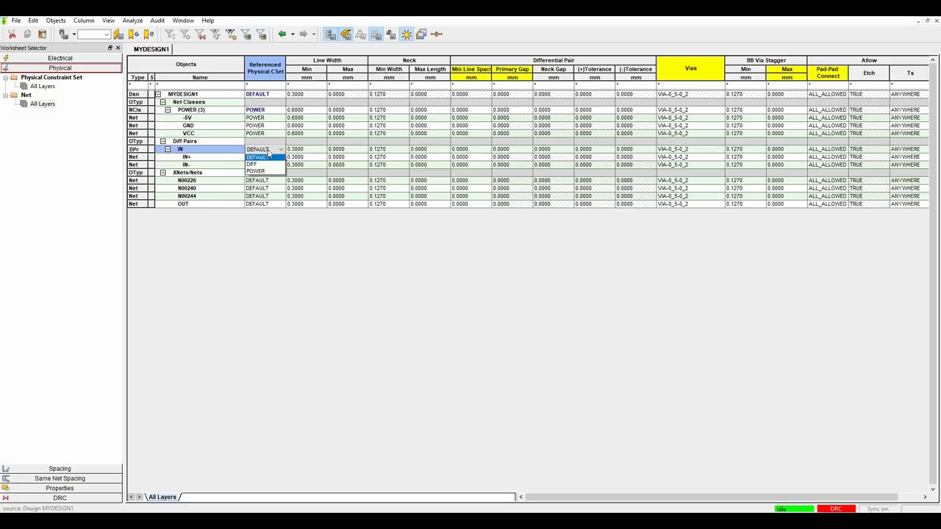
{"action": "left_click", "coordinate": [263, 166]}
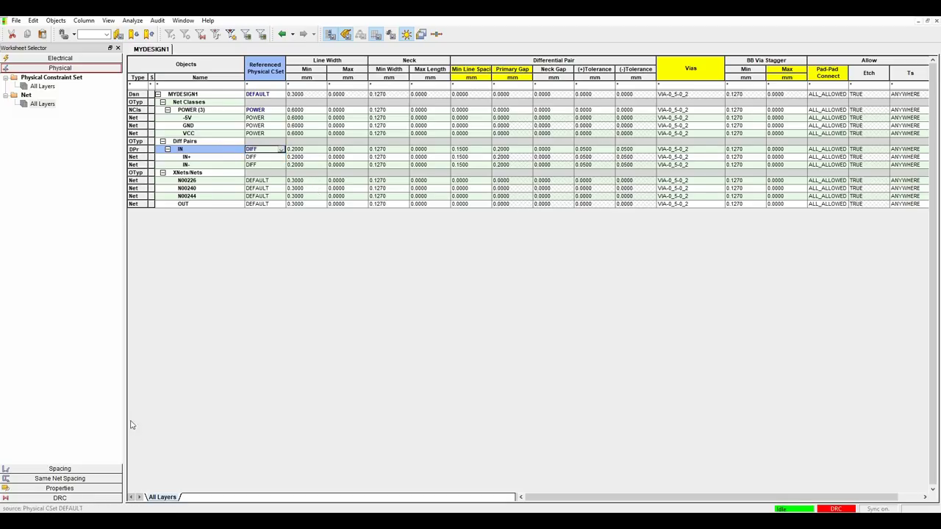
Step: Set all spacings of the DEFAULT spacing constraint set to 0.2 mm across every object type
{"action": "left_click", "coordinate": [59, 469]}
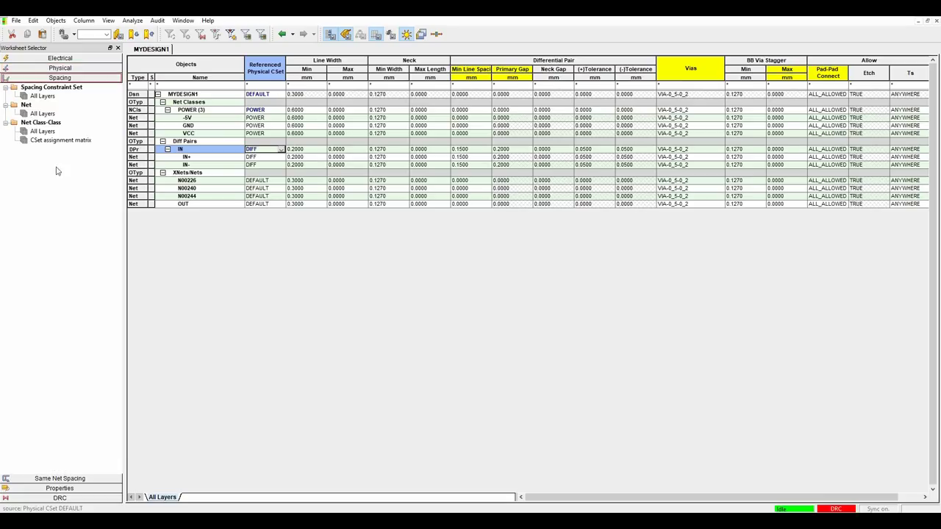
{"action": "left_click", "coordinate": [42, 96]}
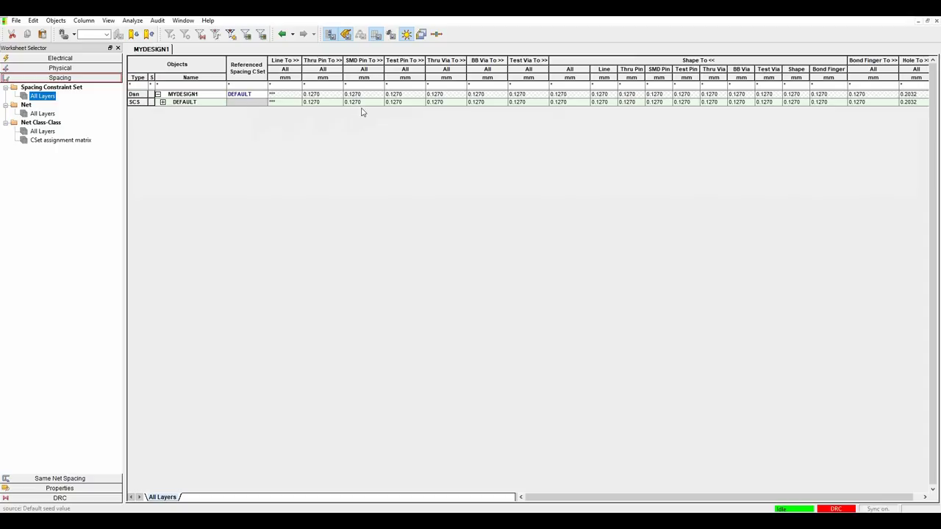
{"action": "left_click", "coordinate": [186, 103]}
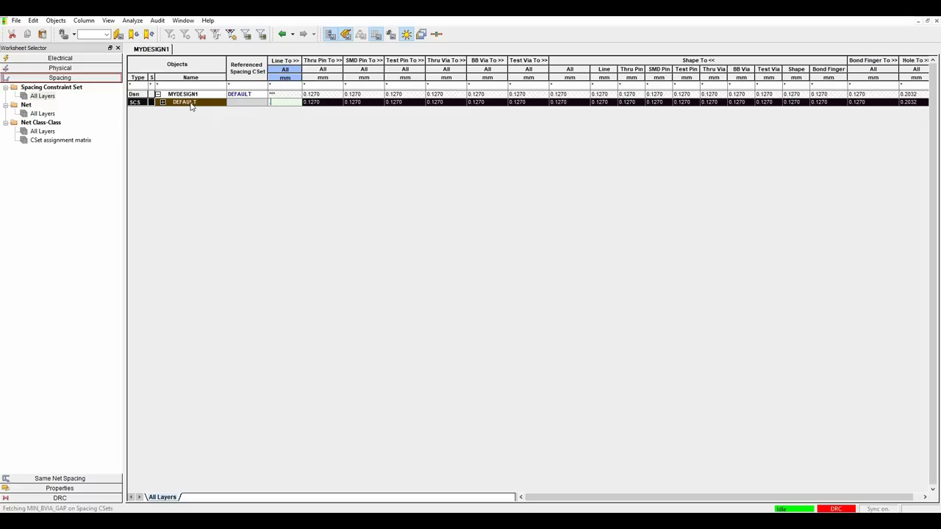
{"action": "type", "text": "0.2"}
{"action": "key", "text": "Tab"}
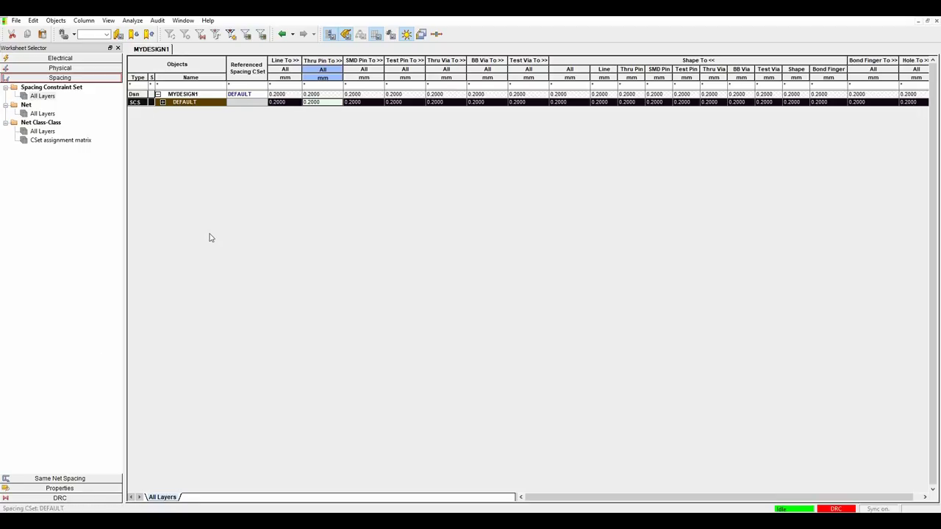
Step: Set the uncoupled length gather control of the IN differential pair to Ignore in the net electrical routing constraints
{"action": "left_click", "coordinate": [61, 59]}
{"action": "left_click", "coordinate": [15, 95]}
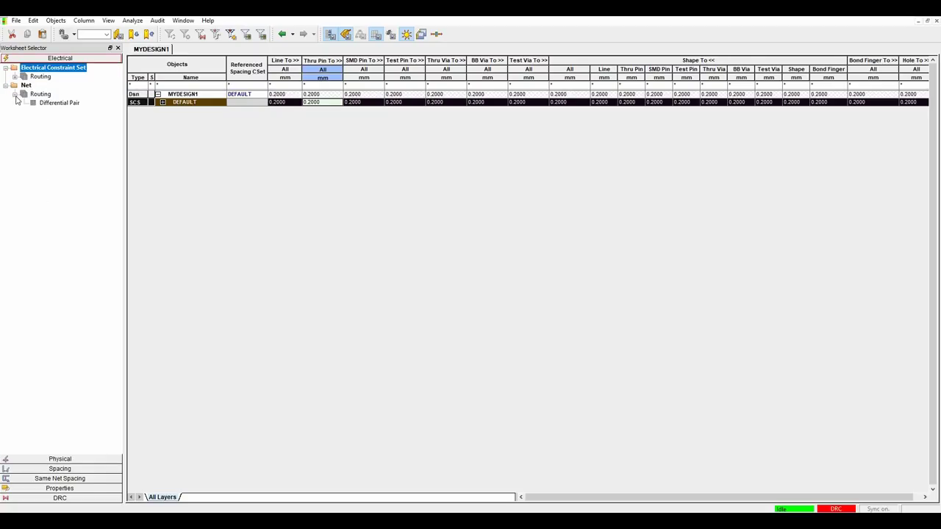
{"action": "left_click", "coordinate": [59, 103]}
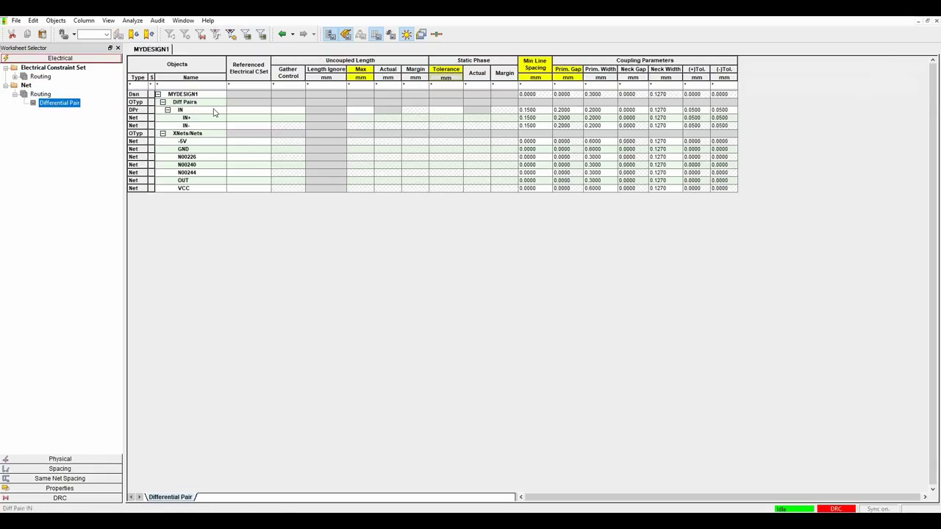
{"action": "left_click", "coordinate": [286, 112]}
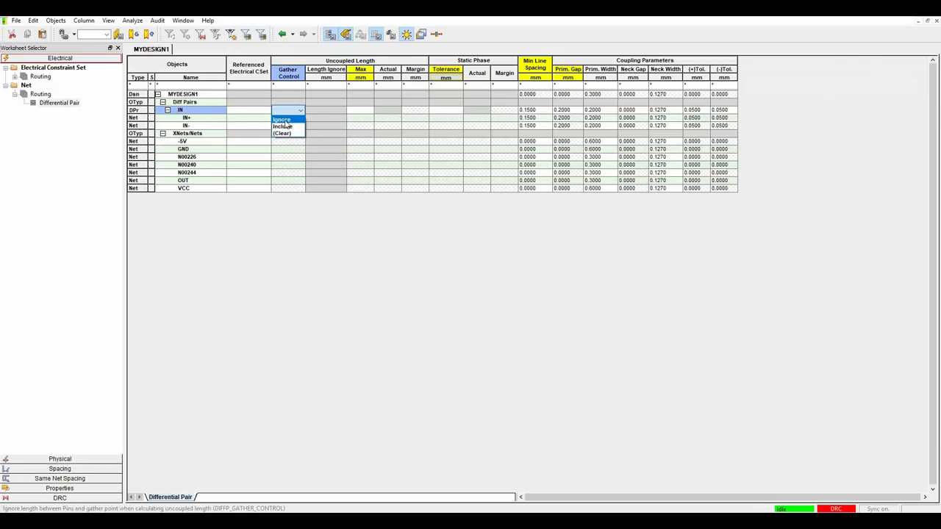
{"action": "left_click", "coordinate": [285, 121]}
Step: Set the IN pair's maximum uncoupled length to 1 mm and its static phase tolerance to 0.5 mm
{"action": "left_click", "coordinate": [361, 111]}
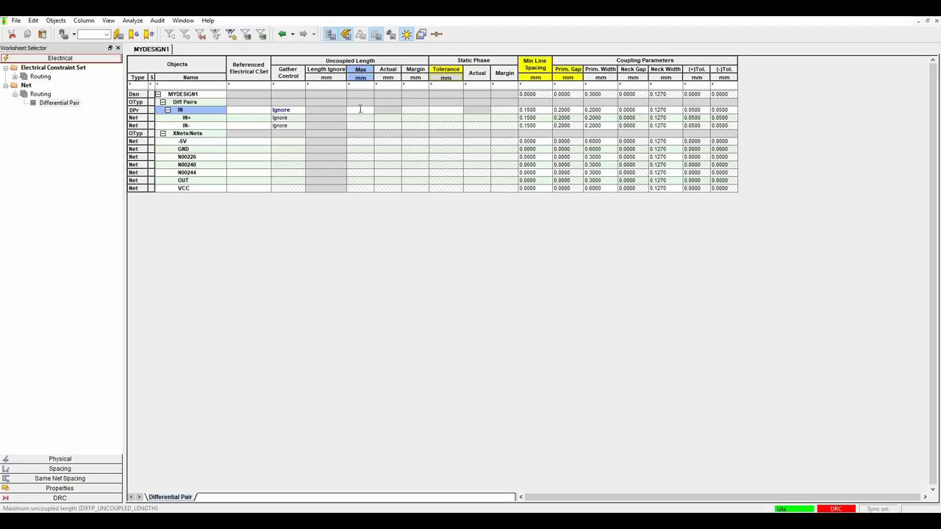
{"action": "type", "text": "1"}
{"action": "key", "text": "Tab"}
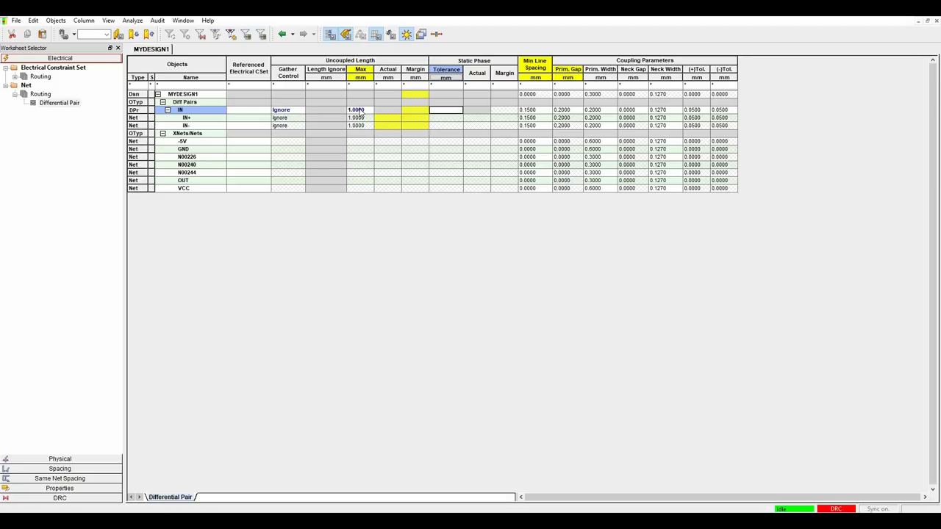
{"action": "type", "text": "0.5"}
{"action": "key", "text": "Tab"}
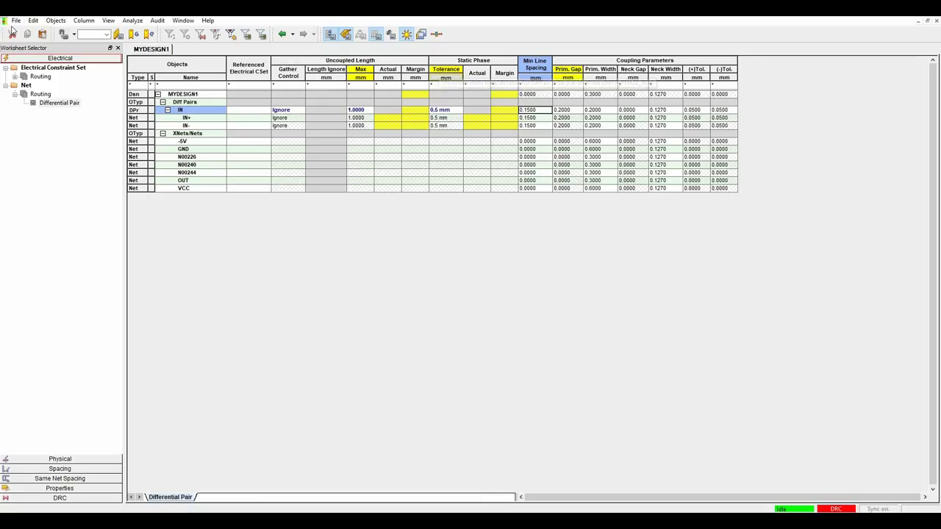
Step: Turn on all differential pair checks in the electrical analysis modes, then return to the board layout
{"action": "left_click", "coordinate": [132, 20]}
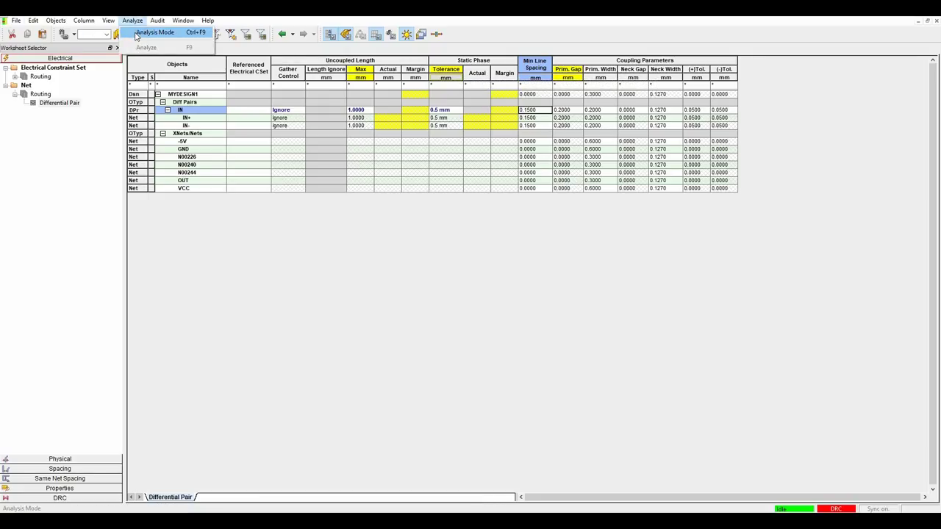
{"action": "left_click", "coordinate": [137, 34]}
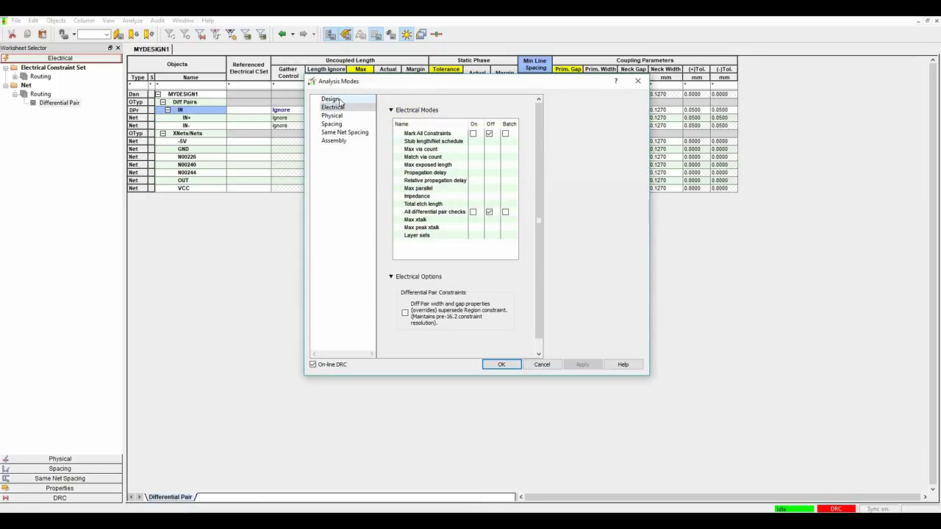
{"action": "mouse_move", "coordinate": [474, 140]}
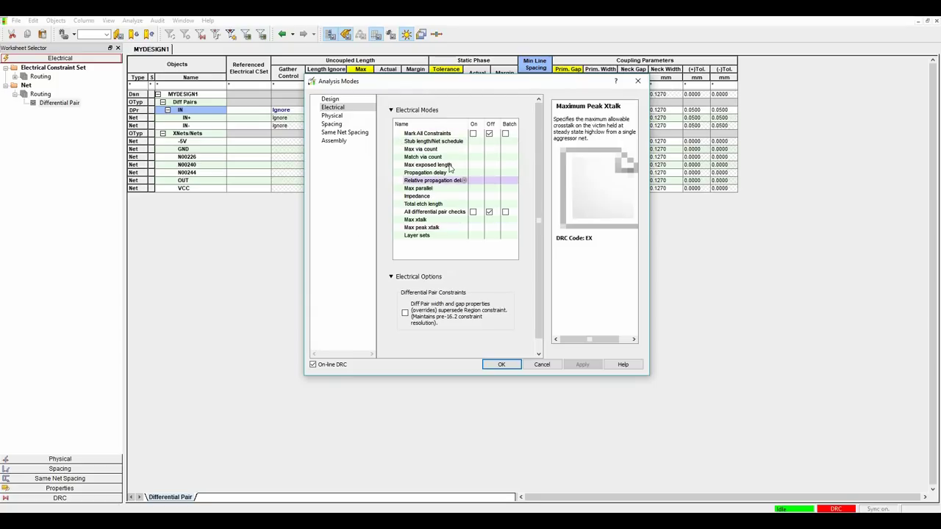
{"action": "left_click", "coordinate": [473, 212]}
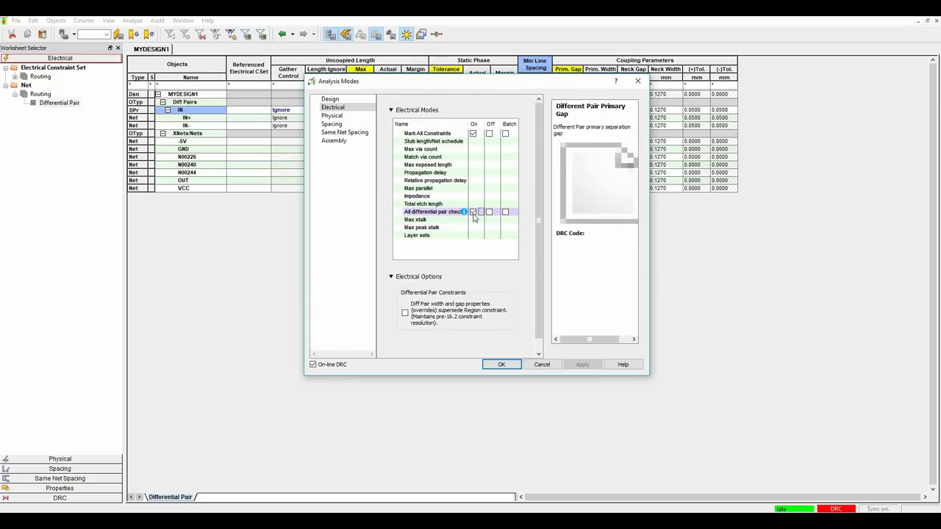
{"action": "left_click", "coordinate": [330, 100]}
{"action": "left_click", "coordinate": [331, 116]}
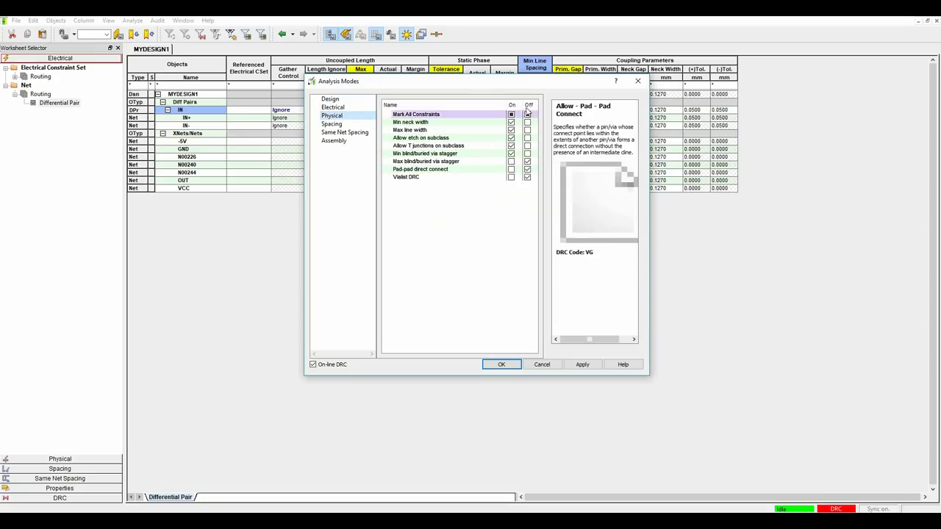
{"action": "left_click", "coordinate": [331, 124]}
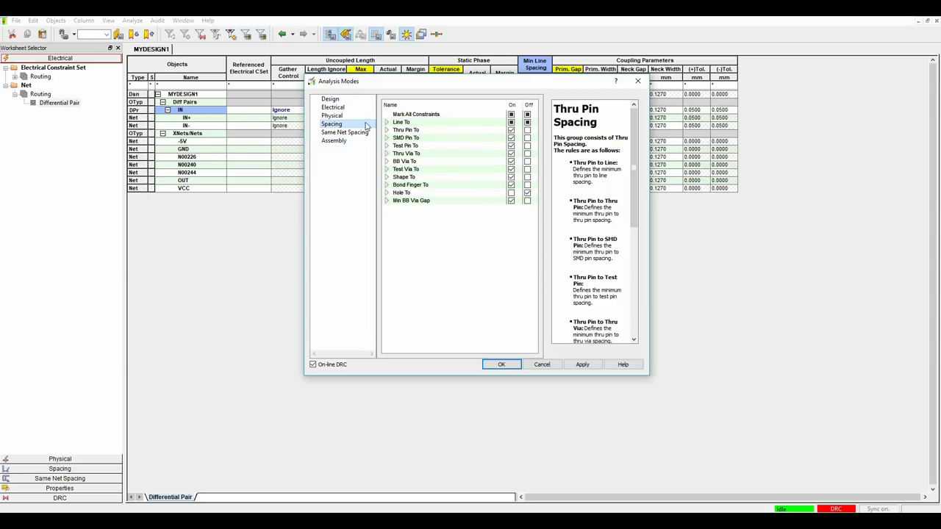
{"action": "left_click", "coordinate": [503, 365]}
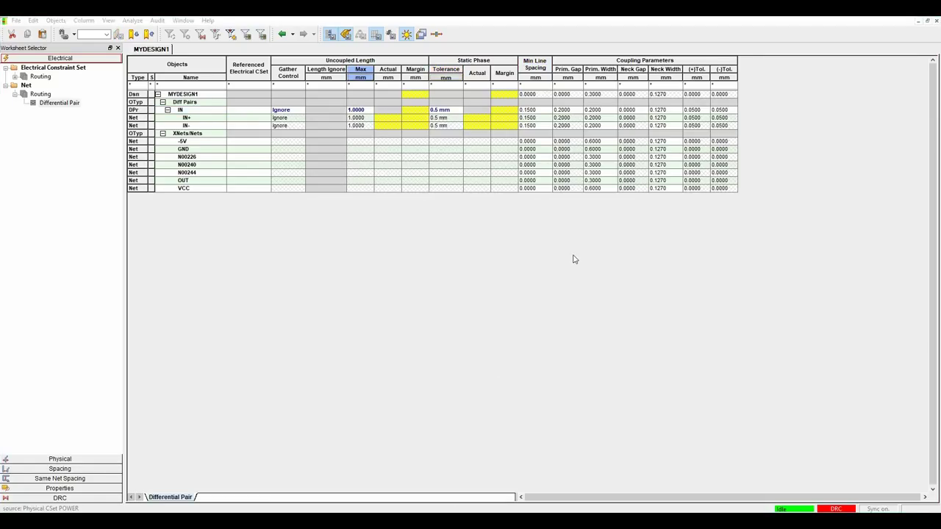
{"action": "left_click", "coordinate": [933, 19]}
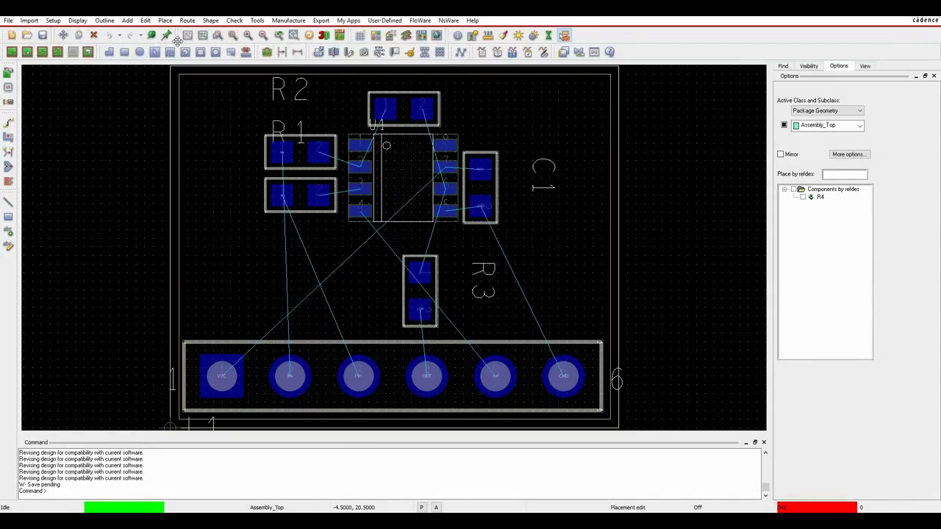
Step: Route the GND net on the Top layer from pin 6 of the six-pin connector to C1's GND pad
{"action": "left_click", "coordinate": [187, 20]}
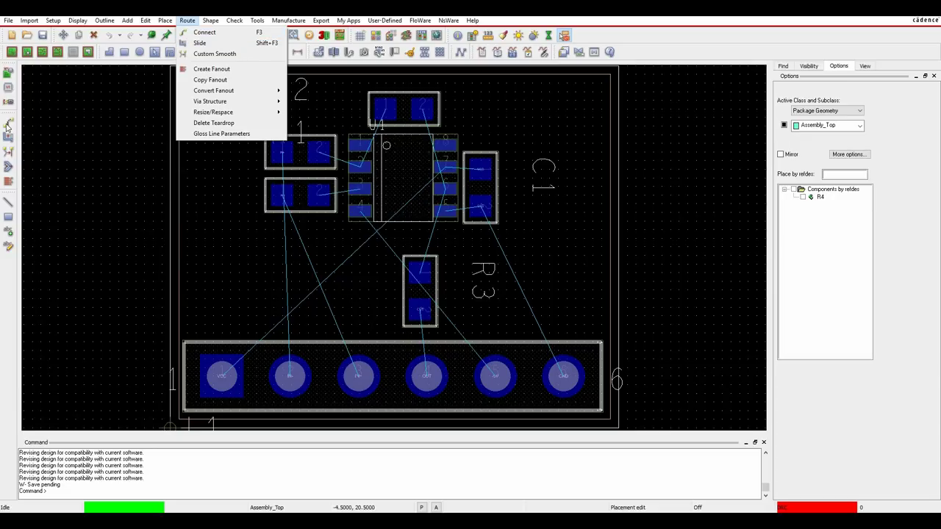
{"action": "left_click", "coordinate": [231, 199]}
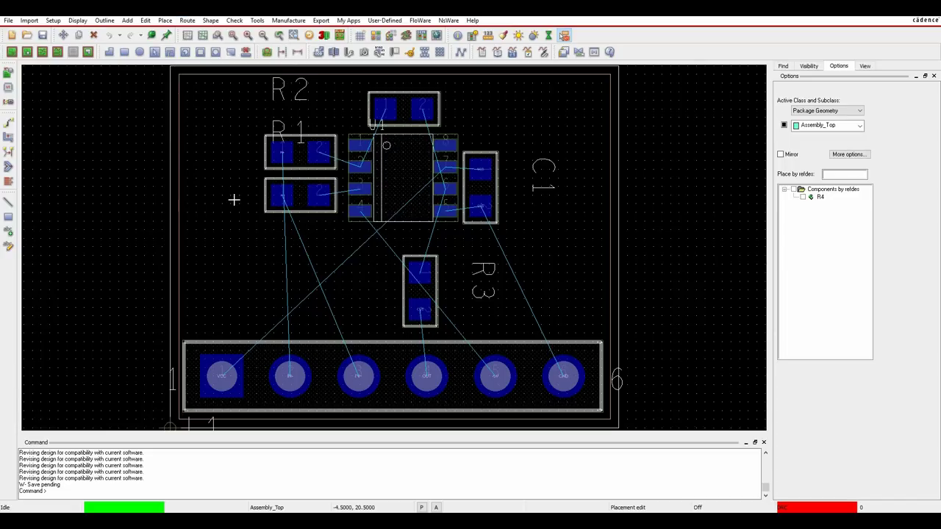
{"action": "left_click", "coordinate": [8, 121]}
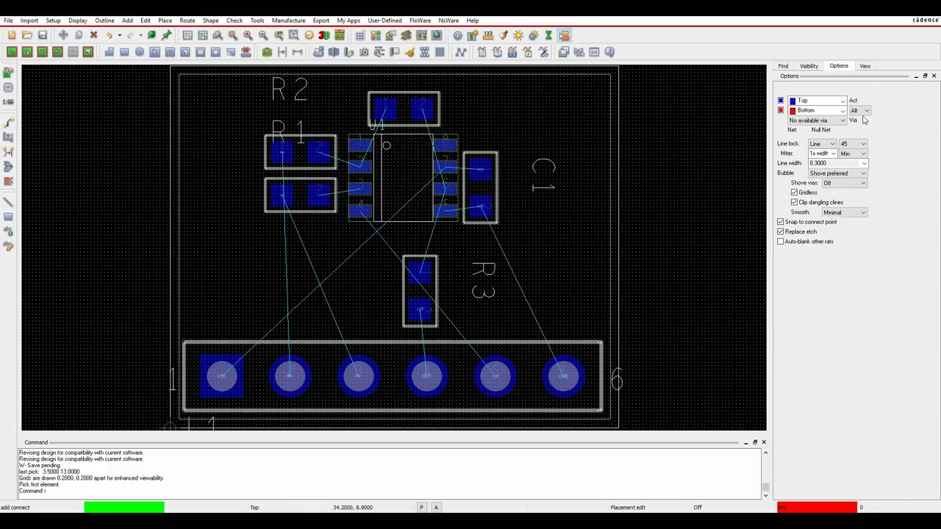
{"action": "left_click", "coordinate": [563, 377]}
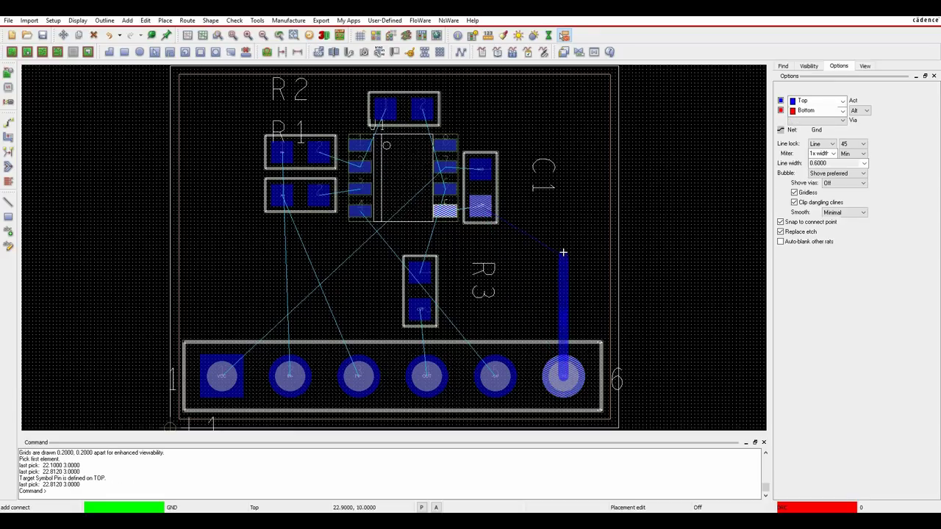
{"action": "scroll", "coordinate": [556, 240], "scroll_direction": "up", "scroll_amount": 4}
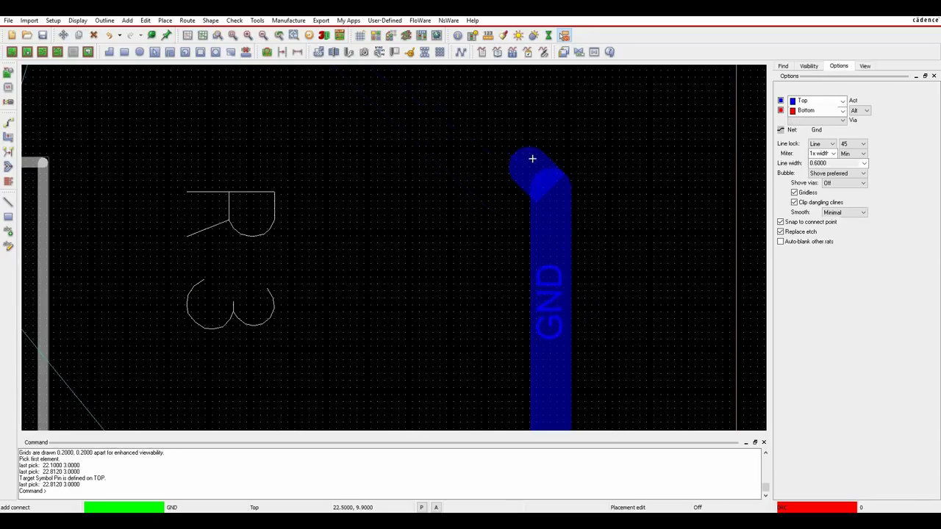
{"action": "scroll", "coordinate": [533, 136], "scroll_direction": "down", "scroll_amount": 2}
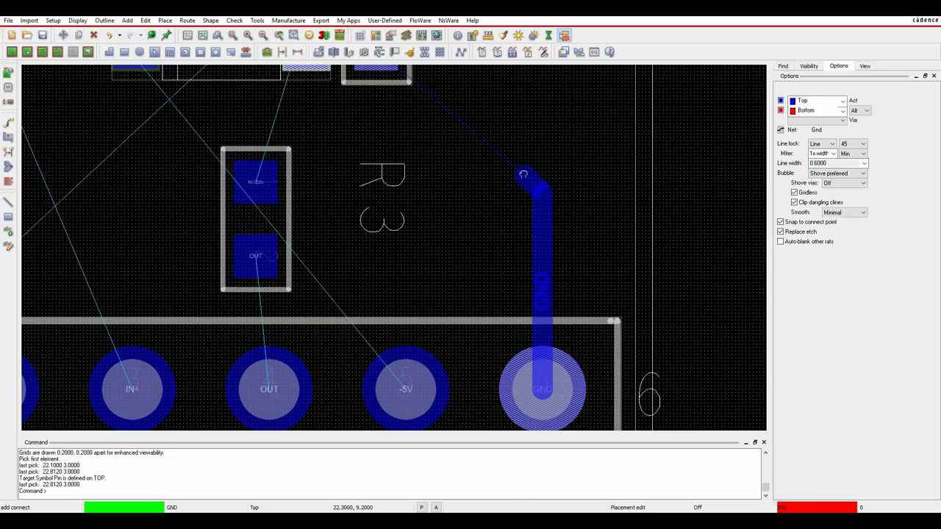
{"action": "key", "text": "Up"}
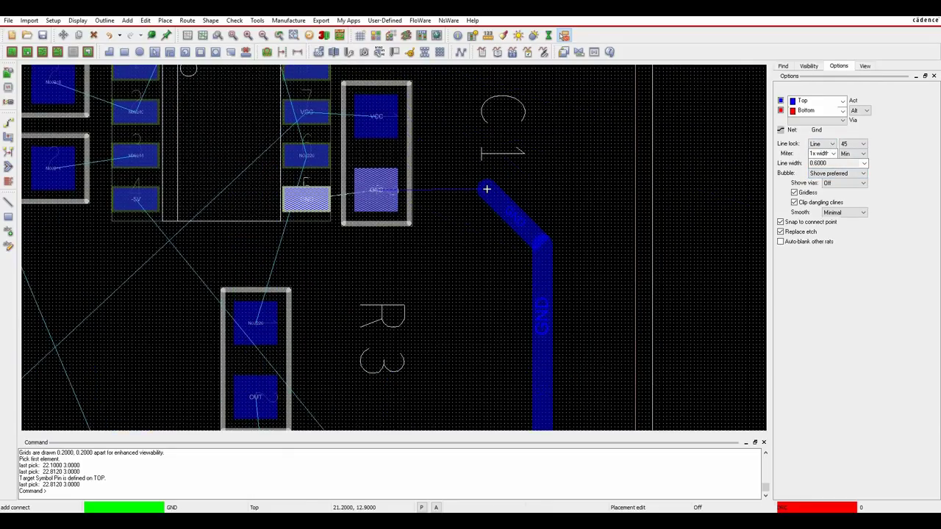
{"action": "left_click", "coordinate": [378, 189]}
Step: Route U1's GND and VCC pins on the Top layer to the matching pads of C1
{"action": "left_click", "coordinate": [322, 197]}
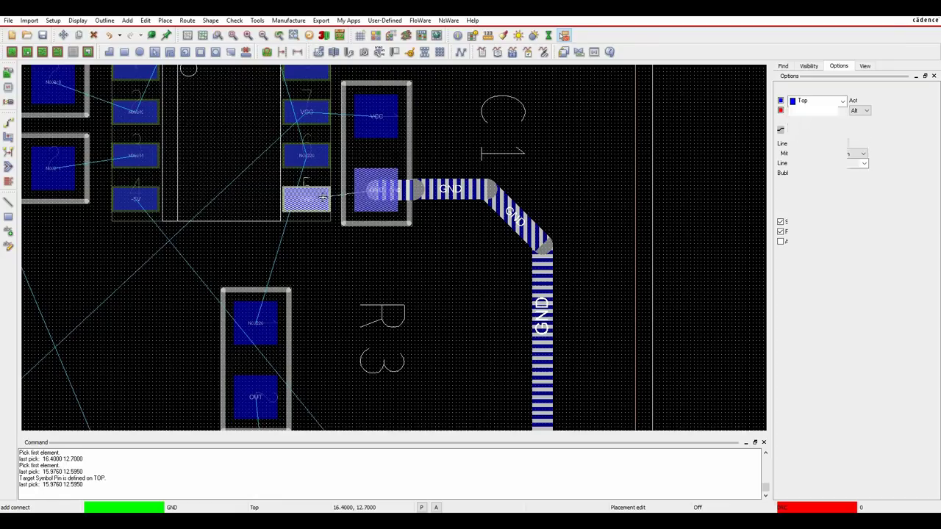
{"action": "left_click", "coordinate": [368, 194]}
{"action": "left_click", "coordinate": [312, 112]}
{"action": "left_click", "coordinate": [374, 116]}
Step: Route the N00226 net from U1 pin 6 to R3's upper pad and branch it up to R4 pad 2
{"action": "left_click", "coordinate": [298, 158]}
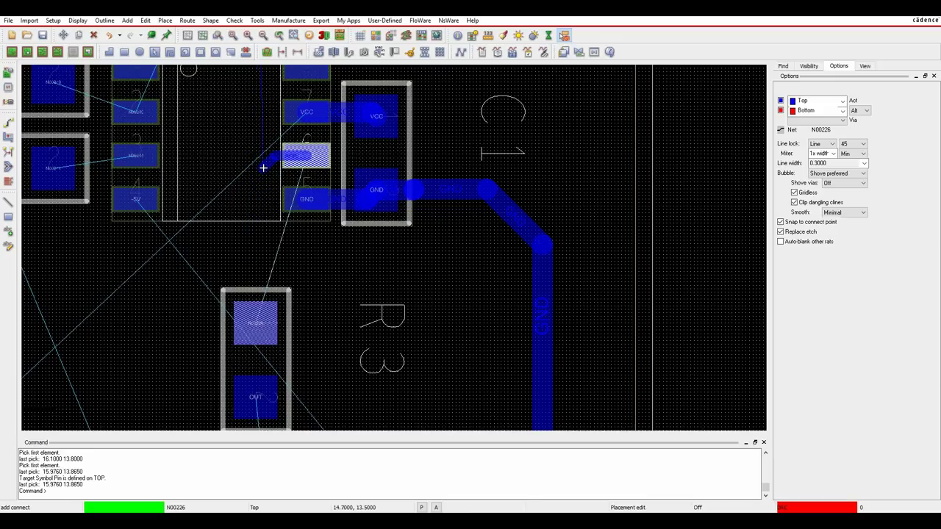
{"action": "left_click", "coordinate": [241, 172]}
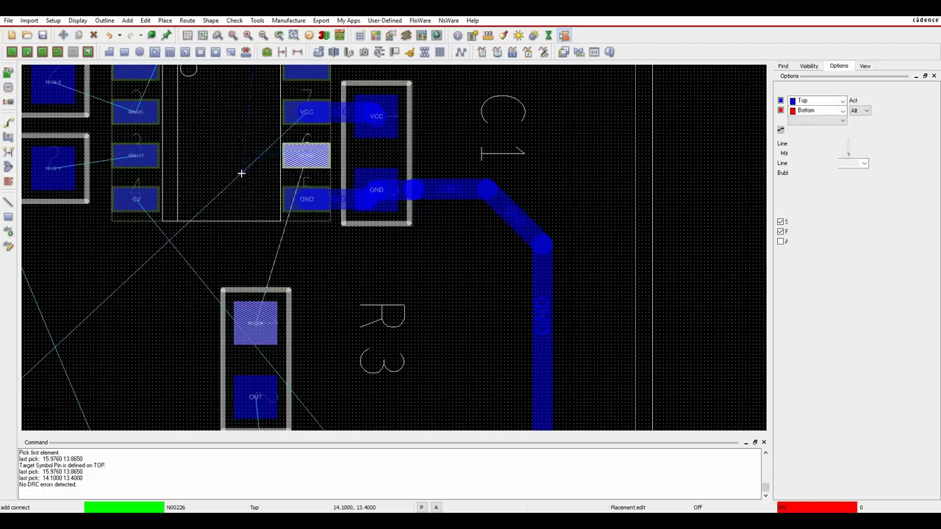
{"action": "left_click", "coordinate": [269, 334]}
{"action": "middle_click_drag", "start_coordinate": [255, 149], "coordinate": [287, 387]}
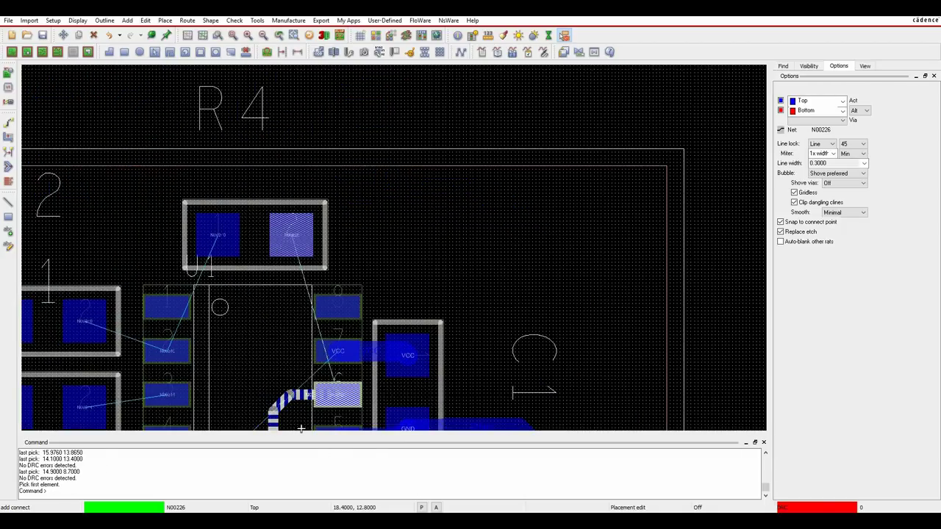
{"action": "left_click", "coordinate": [289, 393]}
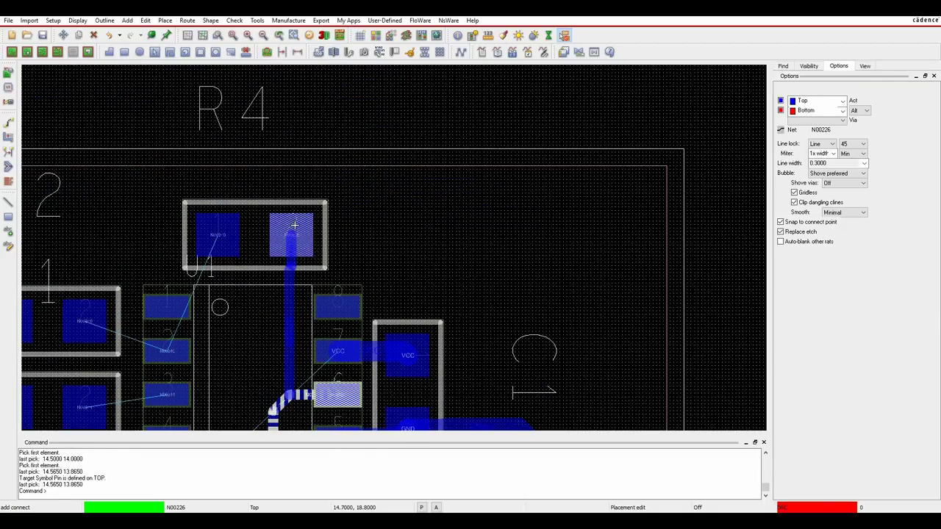
{"action": "left_click", "coordinate": [294, 225]}
Step: Route the N00240 net on the Top layer from R4 pad 1 down to U1 pin 2
{"action": "middle_click_drag", "start_coordinate": [294, 225], "coordinate": [399, 68]}
{"action": "left_click", "coordinate": [323, 77]}
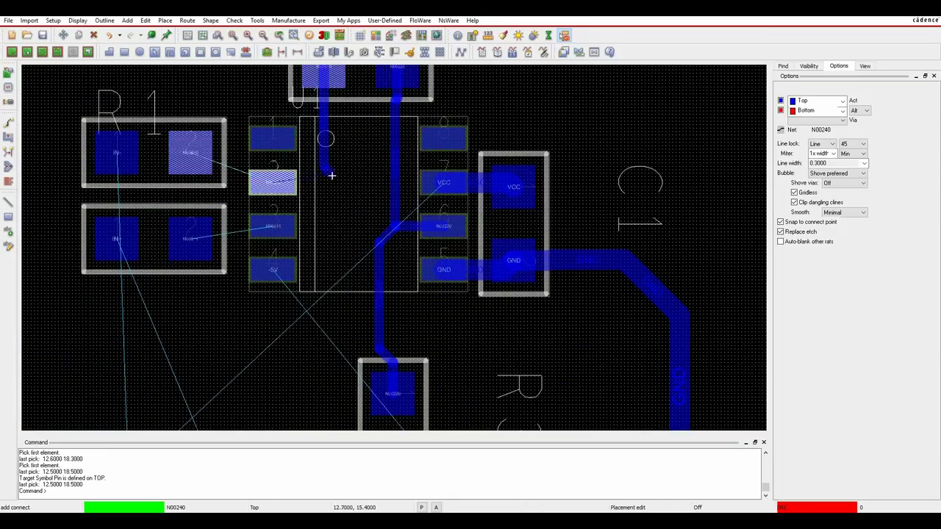
{"action": "left_click", "coordinate": [310, 185]}
{"action": "left_click", "coordinate": [273, 184]}
Step: Route the OUT net on the Top layer from R3's lower pad to the connector's OUT pin
{"action": "middle_click_drag", "start_coordinate": [329, 330], "coordinate": [425, 315]}
{"action": "scroll", "coordinate": [460, 328], "scroll_direction": "down", "scroll_amount": 2}
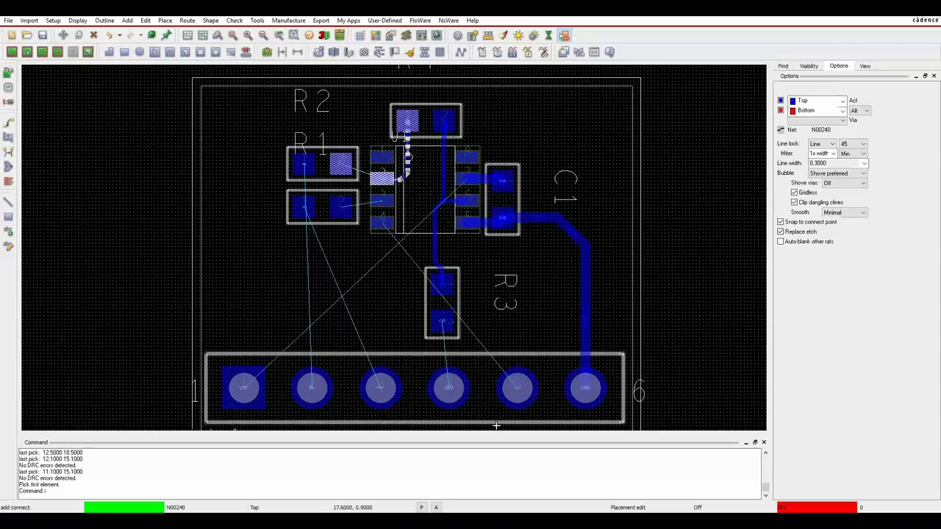
{"action": "left_click", "coordinate": [441, 321]}
{"action": "left_click", "coordinate": [448, 387]}
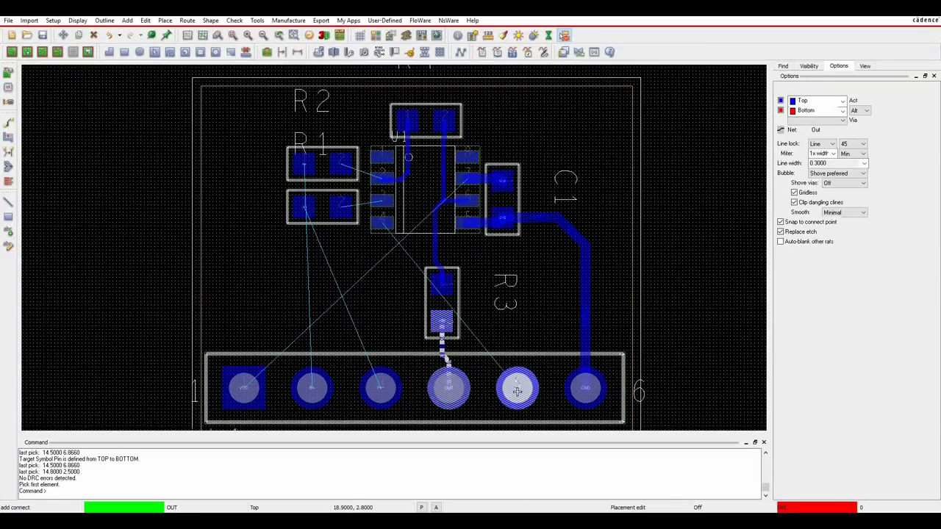
Step: Route the -5V net on the Top layer from the connector's -5V pin under the OUT pin and up to U1 pin 4
{"action": "left_click", "coordinate": [517, 389]}
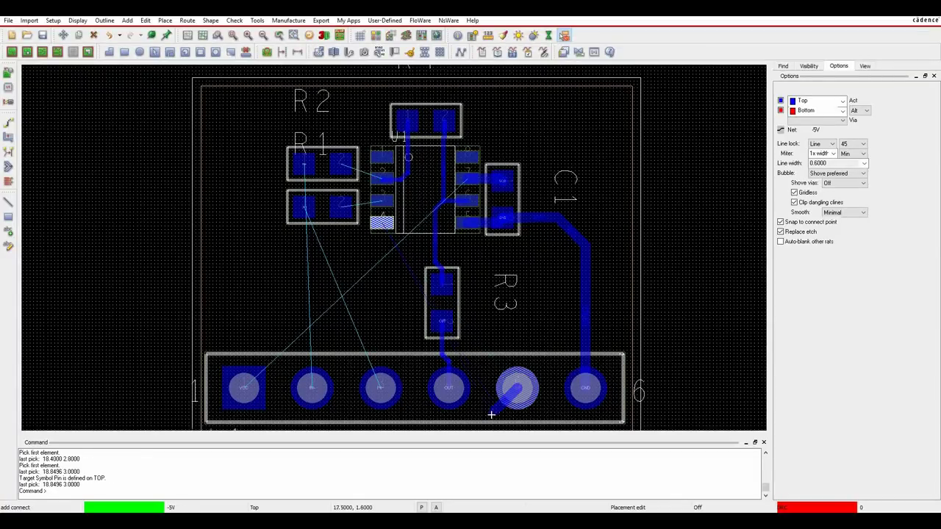
{"action": "left_click", "coordinate": [411, 403]}
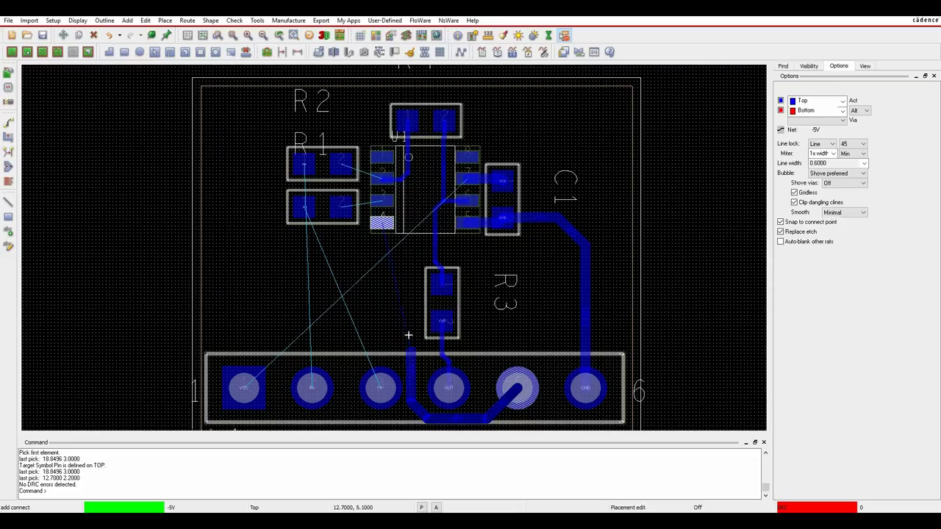
{"action": "left_click", "coordinate": [402, 222]}
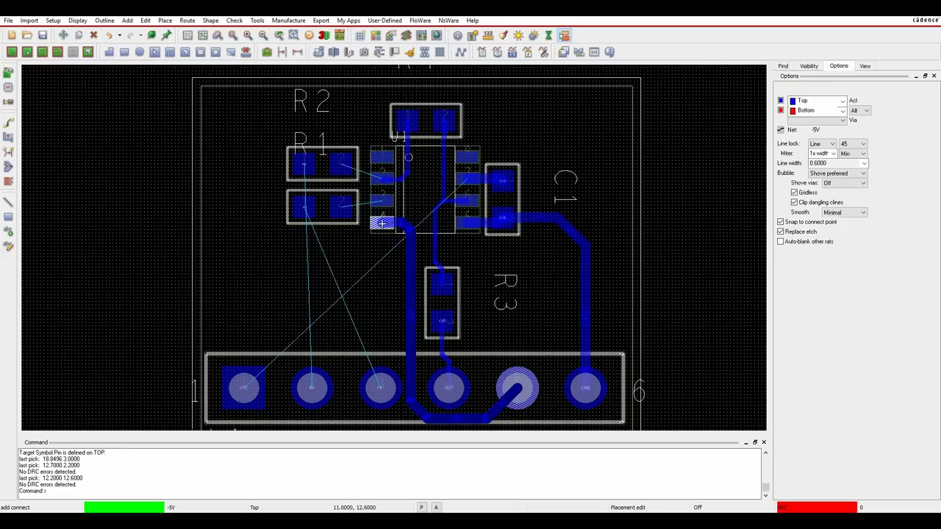
{"action": "left_click", "coordinate": [382, 223]}
Step: Route N00244 from U1 pin 3 to pad 2 of the lower input resistor and N00240 from U1 pin 2 to pad 2 of the upper one
{"action": "left_click", "coordinate": [382, 202]}
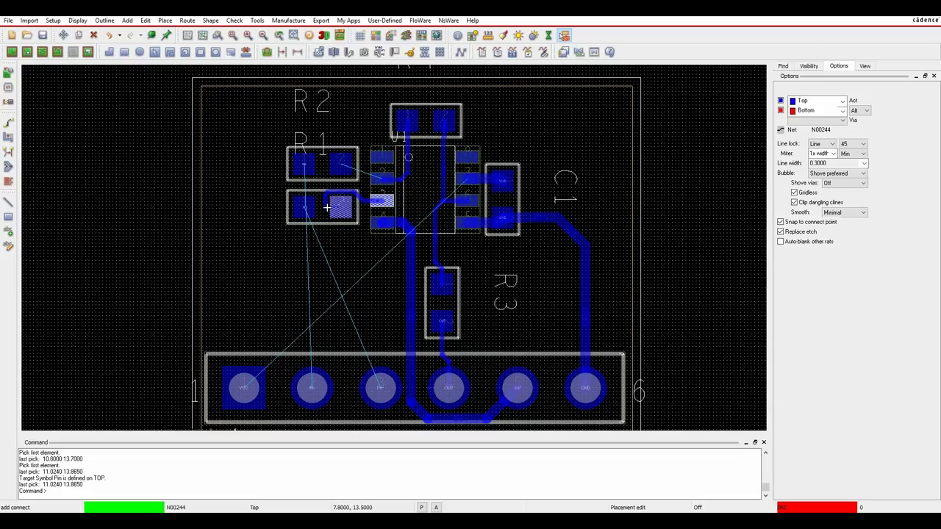
{"action": "left_click", "coordinate": [341, 209]}
{"action": "left_click", "coordinate": [382, 181]}
{"action": "left_click", "coordinate": [341, 168]}
Step: Route VCC on the Top layer from connector pin 1 up the board's left edge and add a via to Bottom near the upper-left corner
{"action": "left_click", "coordinate": [241, 387]}
{"action": "left_click", "coordinate": [243, 387]}
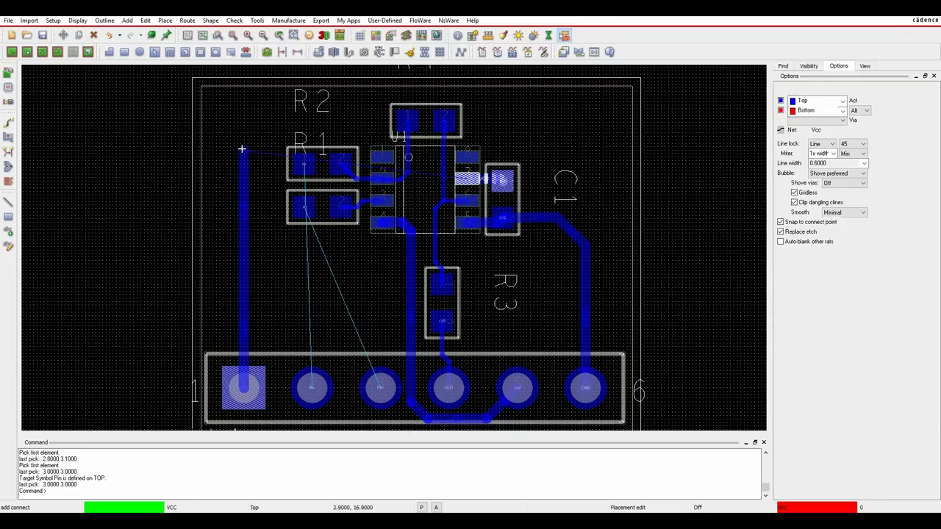
{"action": "left_click", "coordinate": [214, 321]}
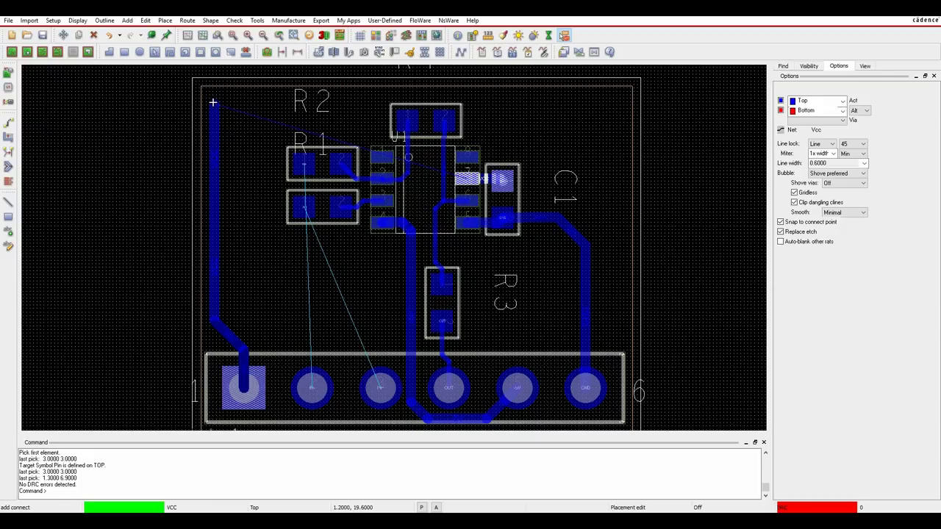
{"action": "double_click", "coordinate": [213, 103]}
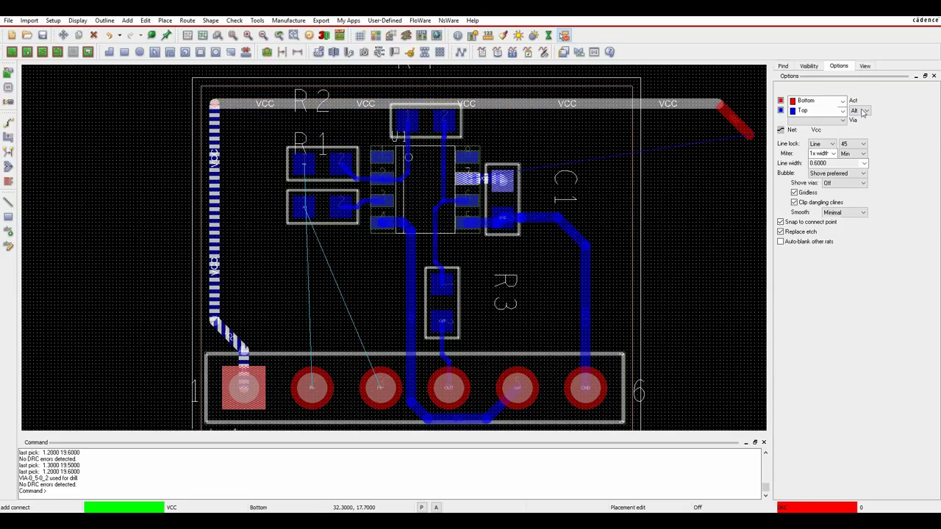
{"action": "left_click", "coordinate": [814, 113]}
{"action": "left_click", "coordinate": [811, 129]}
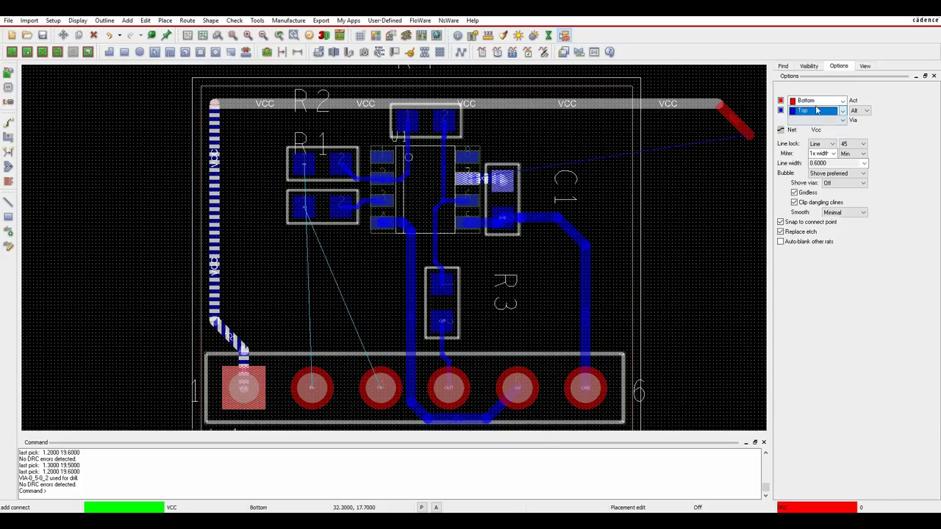
{"action": "right_click", "coordinate": [257, 107]}
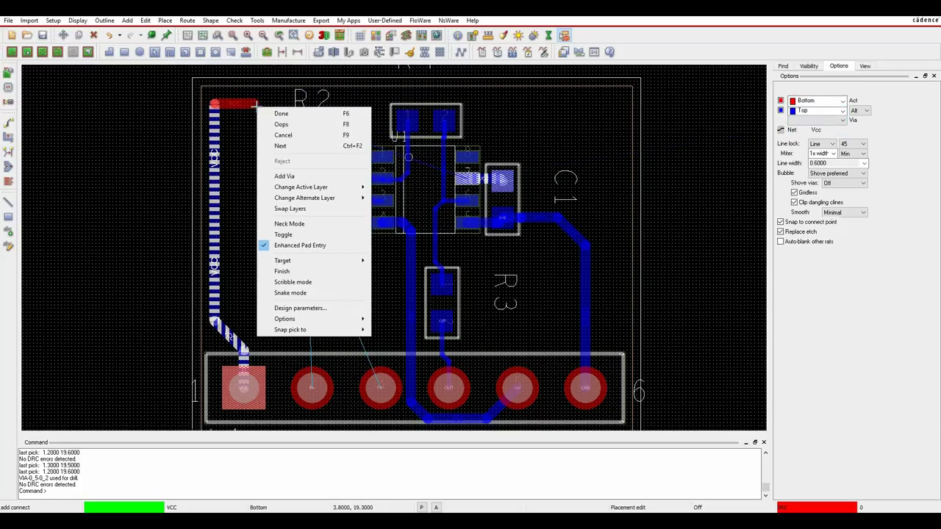
{"action": "mouse_move", "coordinate": [311, 188]}
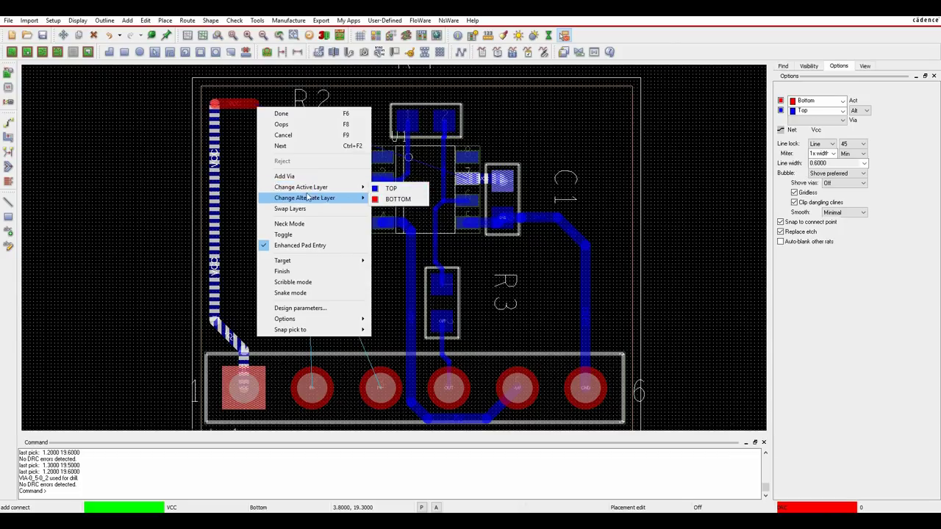
{"action": "key", "text": "Escape"}
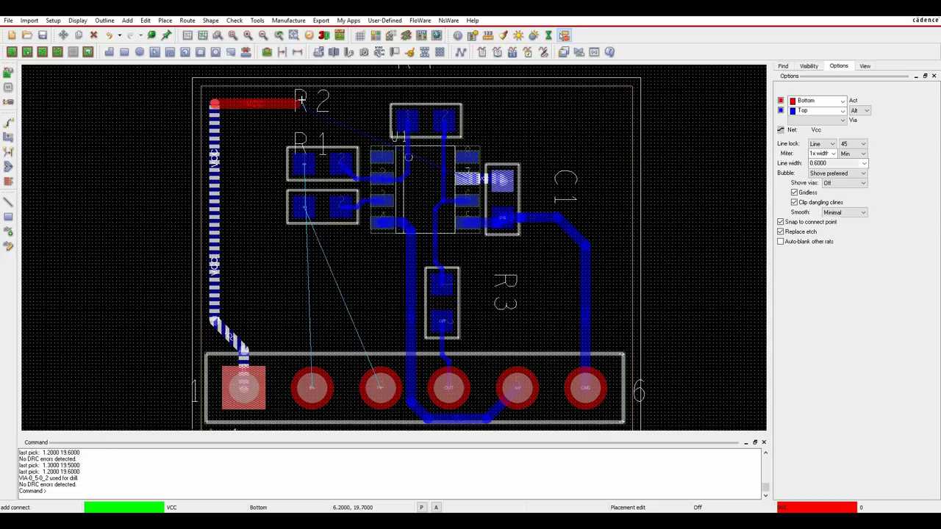
Step: Continue VCC on the Bottom layer above R4, add a via back to Top above C1, and finish at C1's VCC pad
{"action": "left_click", "coordinate": [345, 95]}
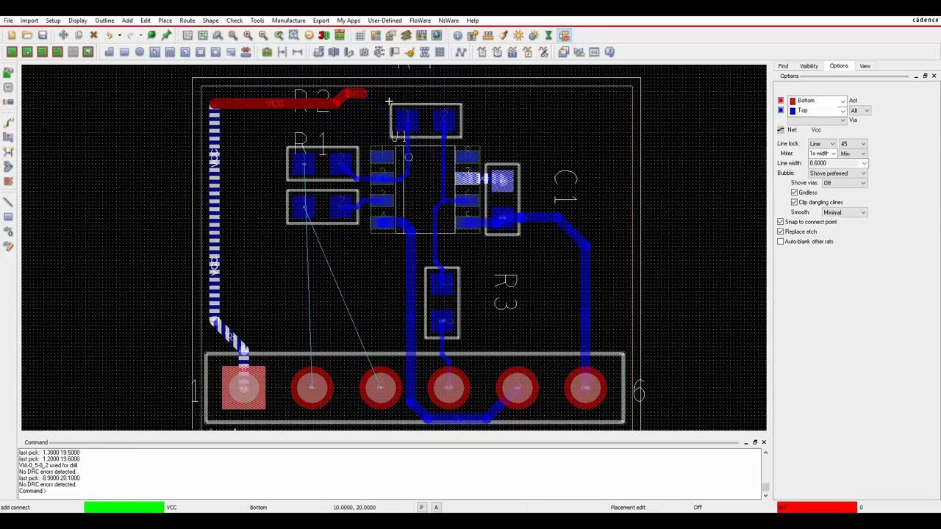
{"action": "double_click", "coordinate": [504, 106]}
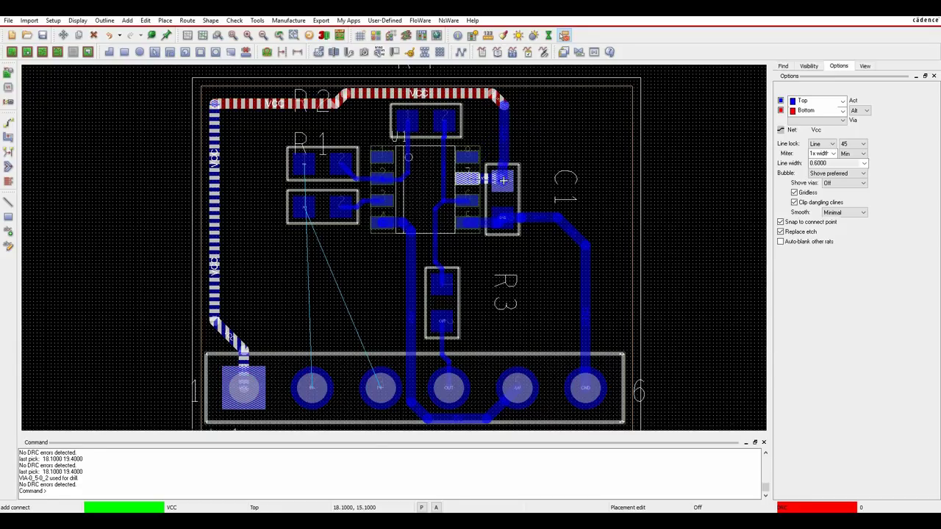
{"action": "left_click", "coordinate": [504, 181]}
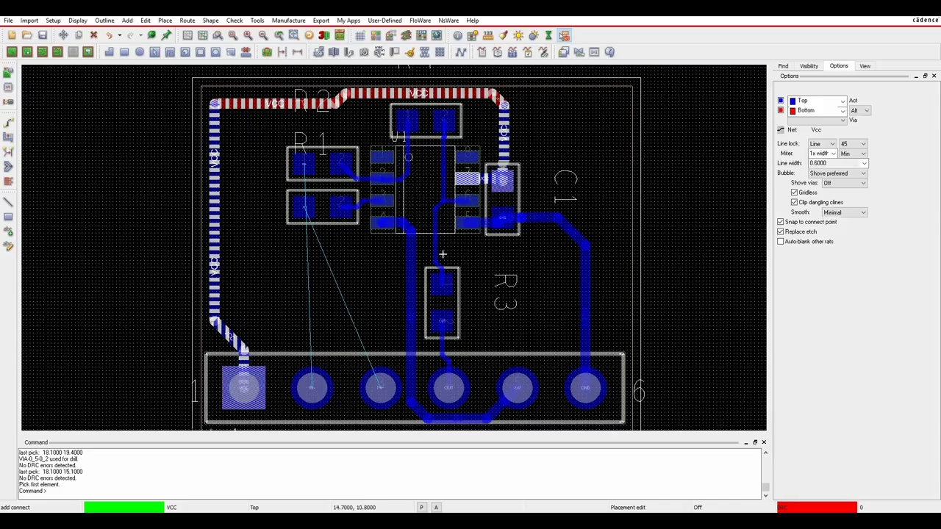
Step: Start the IN-/IN+ differential pair at the connector pins and route it upward, across toward the VCC trace, and up beside it
{"action": "left_click", "coordinate": [320, 388]}
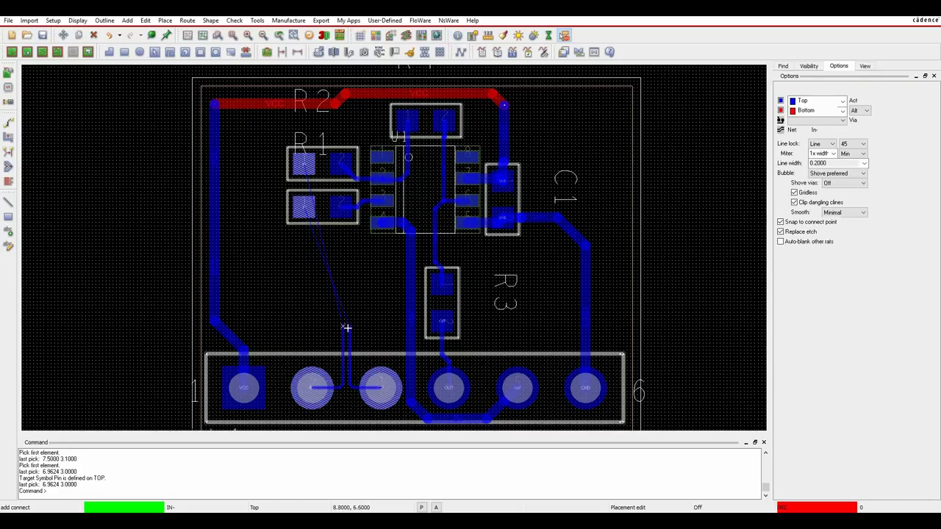
{"action": "scroll", "coordinate": [343, 363], "scroll_direction": "up", "scroll_amount": 2}
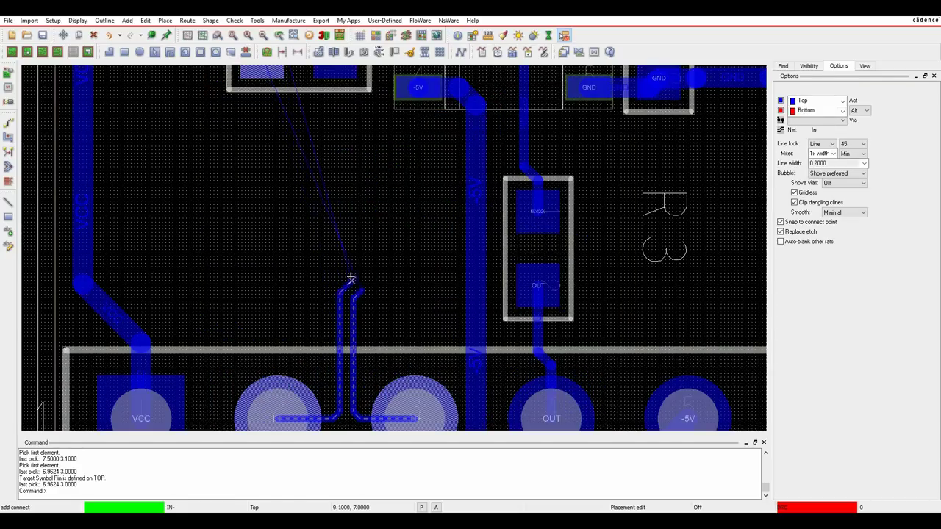
{"action": "left_click", "coordinate": [316, 235]}
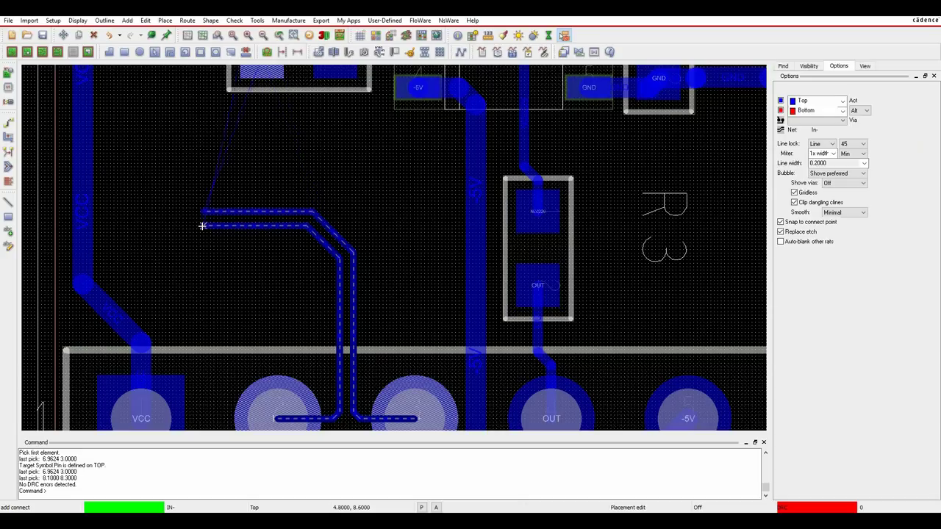
{"action": "left_click", "coordinate": [230, 229]}
{"action": "left_click", "coordinate": [168, 194]}
Step: Bring the differential pair between the two input resistors, connect IN- to the upper and IN+ to the lower pad, and finish routing
{"action": "middle_click_drag", "start_coordinate": [186, 109], "coordinate": [153, 227]}
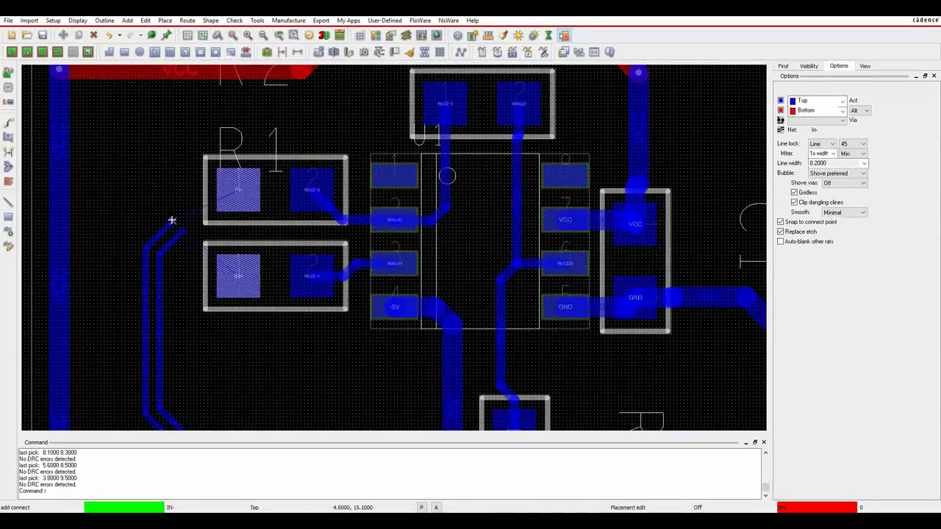
{"action": "left_click", "coordinate": [172, 225]}
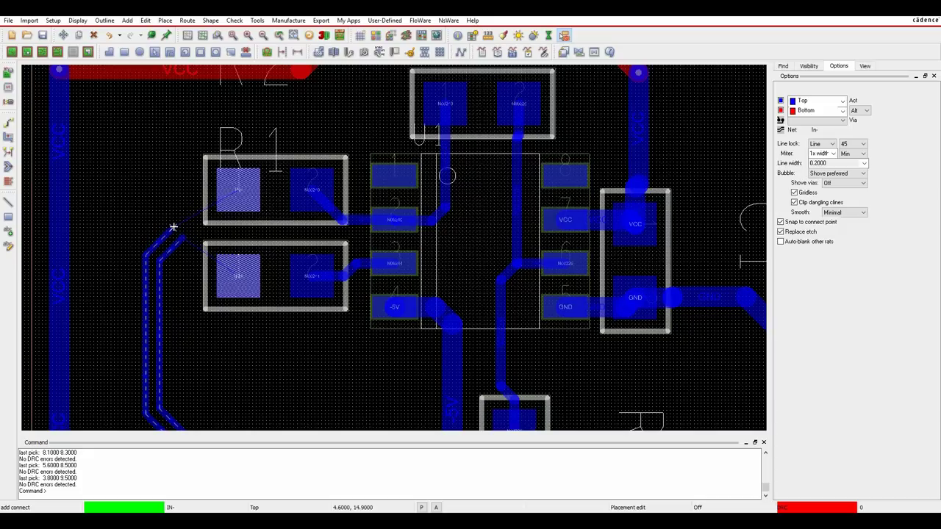
{"action": "left_click", "coordinate": [227, 223]}
{"action": "left_click", "coordinate": [239, 199]}
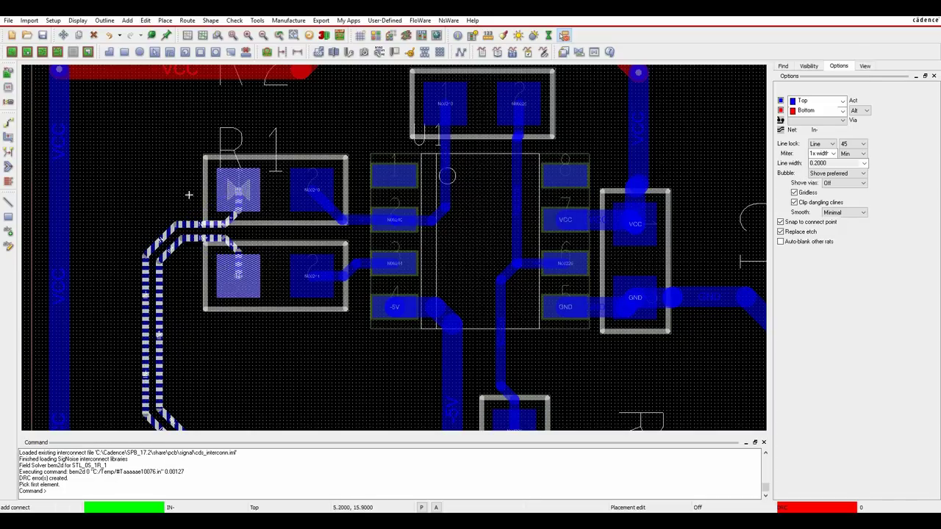
{"action": "right_click", "coordinate": [174, 175]}
{"action": "left_click", "coordinate": [190, 185]}
Step: Slide the differential pair's diagonal corner segments beside the input resistors outward to shorten the diagonal
{"action": "scroll", "coordinate": [283, 278], "scroll_direction": "down", "scroll_amount": 1}
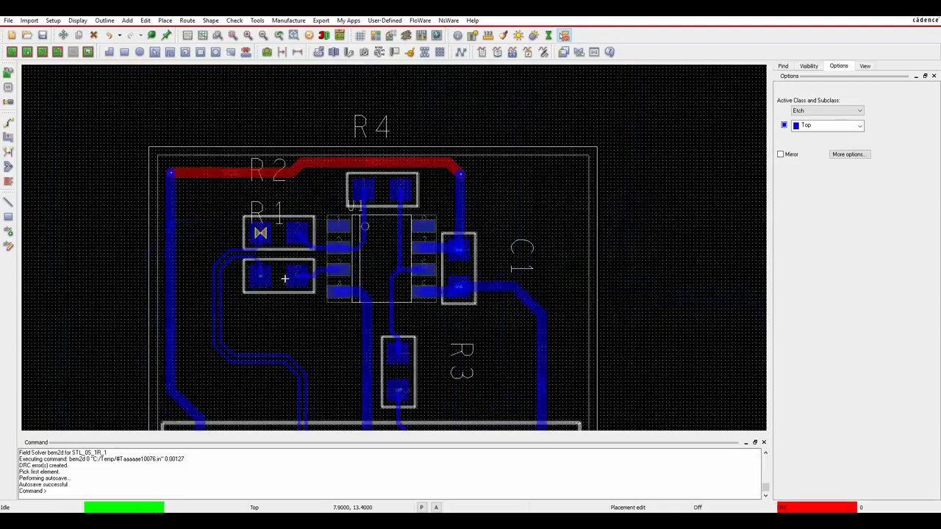
{"action": "middle_click_drag", "start_coordinate": [387, 362], "coordinate": [340, 332]}
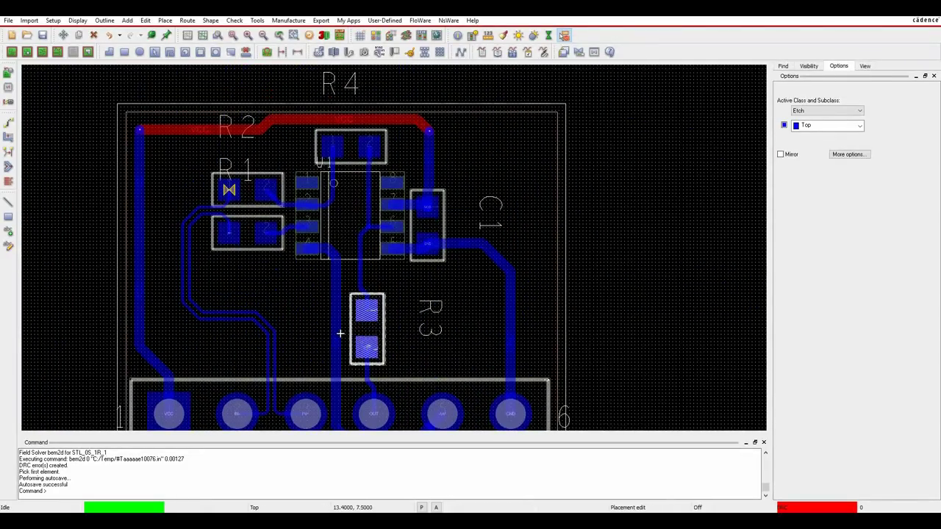
{"action": "scroll", "coordinate": [228, 193], "scroll_direction": "up", "scroll_amount": 2}
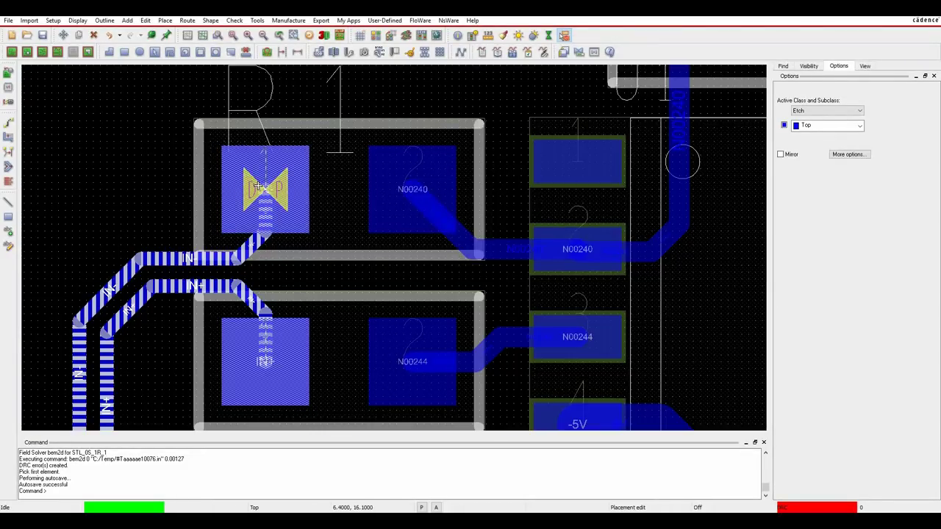
{"action": "mouse_move", "coordinate": [280, 189]}
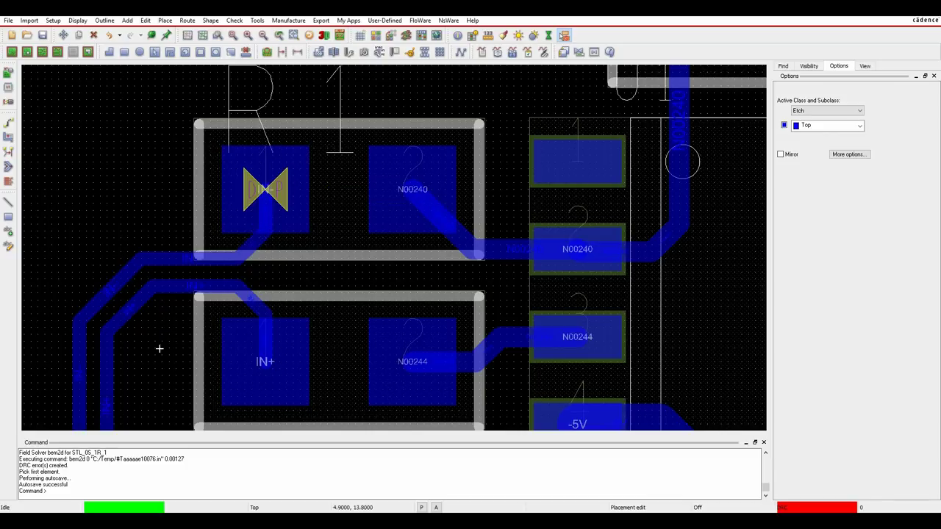
{"action": "middle_click_drag", "start_coordinate": [160, 349], "coordinate": [227, 279]}
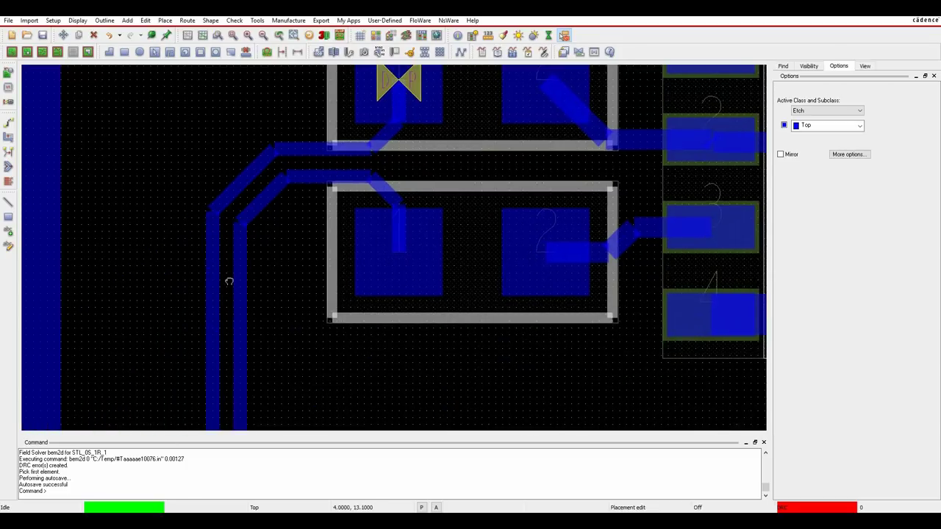
{"action": "left_click", "coordinate": [9, 135]}
{"action": "left_click", "coordinate": [247, 189]}
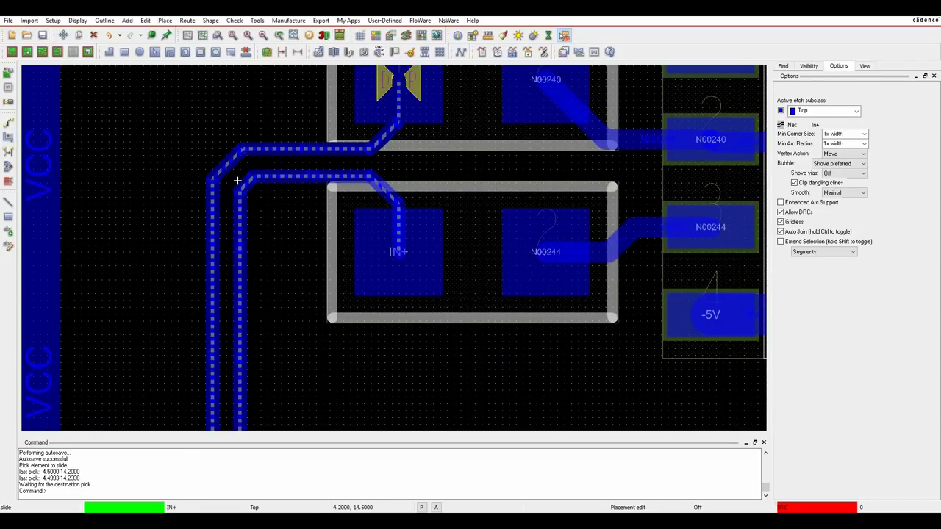
{"action": "left_click", "coordinate": [246, 183]}
Step: Slide the diagonals at both ends of the differential pair's lower horizontal run outward to tighten the corners, then end the slide
{"action": "scroll", "coordinate": [299, 216], "scroll_direction": "up", "scroll_amount": 4}
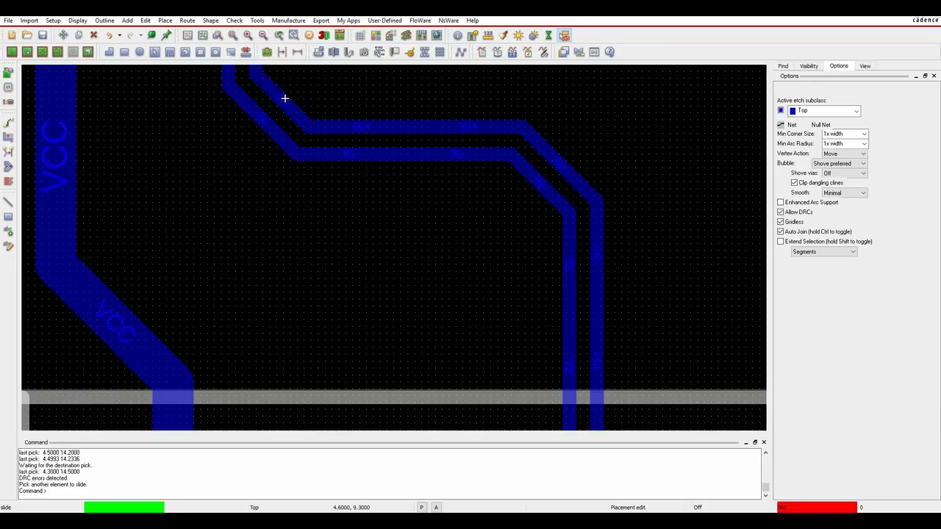
{"action": "left_click", "coordinate": [284, 97]}
{"action": "left_click", "coordinate": [255, 126]}
{"action": "left_click", "coordinate": [533, 189]}
{"action": "left_click", "coordinate": [576, 154]}
{"action": "scroll", "coordinate": [510, 269], "scroll_direction": "down", "scroll_amount": 3}
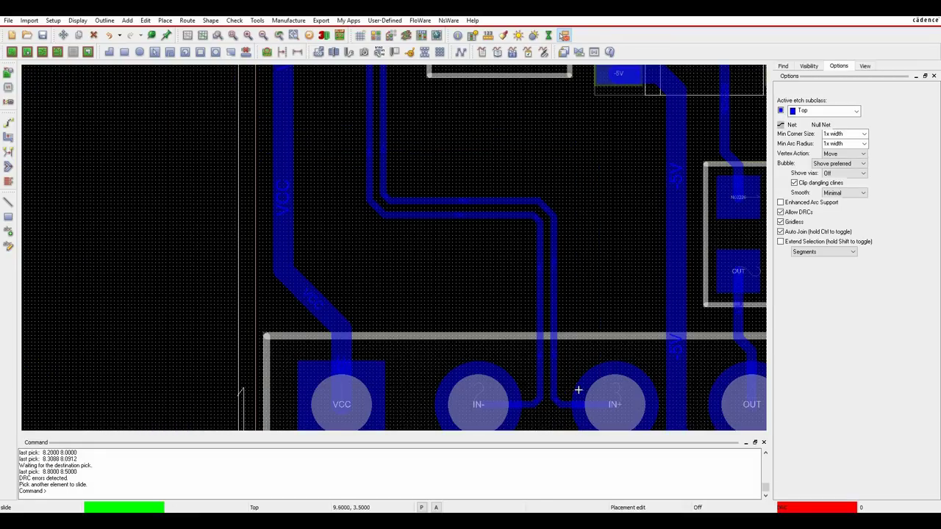
{"action": "mouse_move", "coordinate": [553, 309]}
{"action": "middle_mouse_down"}
{"action": "mouse_move", "coordinate": [573, 252]}
{"action": "mouse_move", "coordinate": [562, 280]}
{"action": "mouse_move", "coordinate": [359, 264]}
{"action": "middle_mouse_up"}
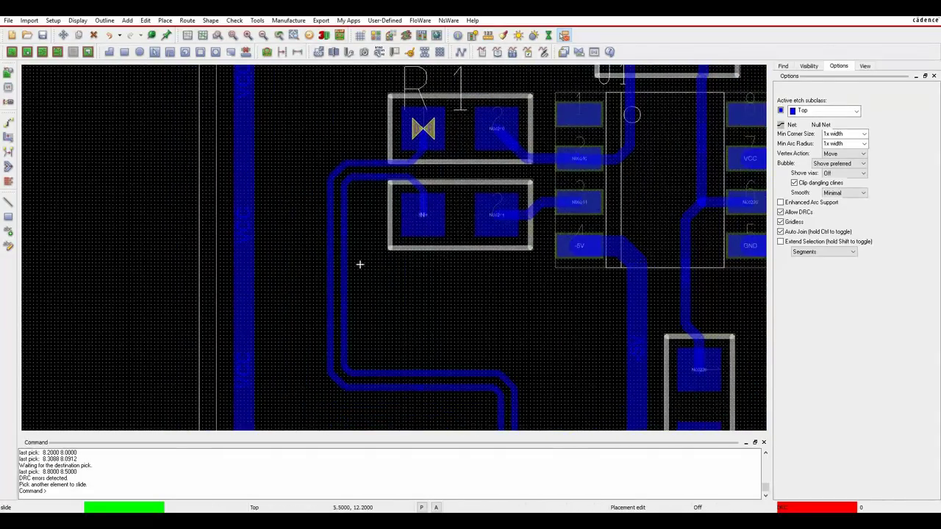
{"action": "right_click", "coordinate": [296, 156]}
{"action": "left_click", "coordinate": [308, 163]}
Step: Change the active product licence tier to OrCAD PCB Designer Professional
{"action": "left_click", "coordinate": [8, 19]}
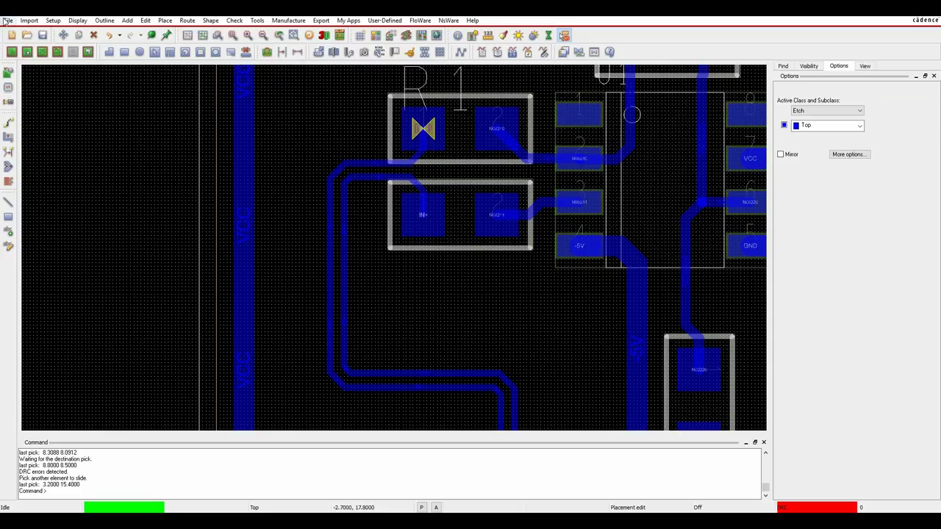
{"action": "left_click", "coordinate": [38, 158]}
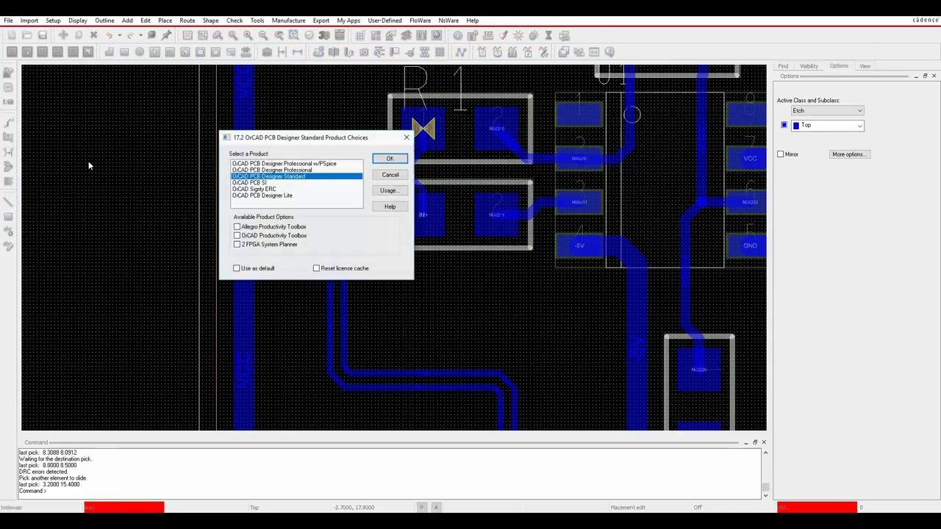
{"action": "double_click", "coordinate": [308, 169]}
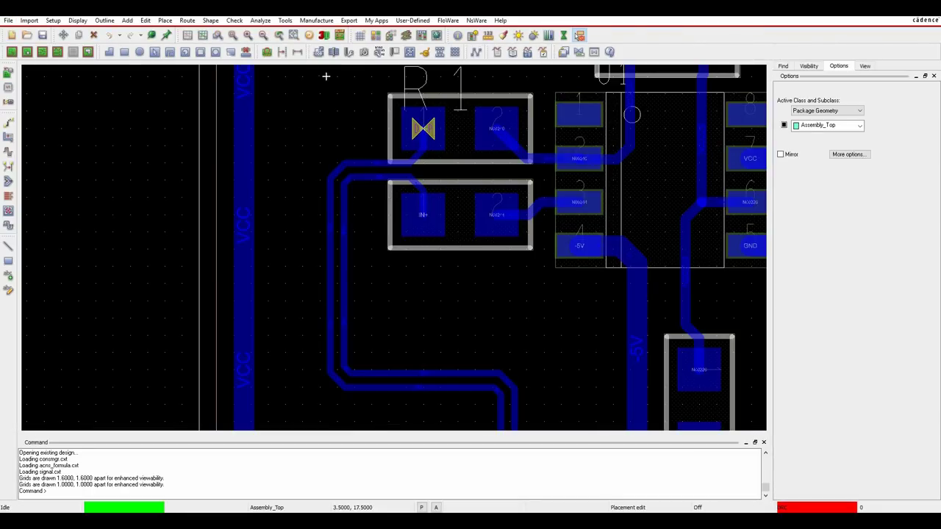
Step: Add a line-style Phase Tune bump, 0.1000 long and 0.1000 high, to the vertical IN+ segment of the differential pair
{"action": "left_click", "coordinate": [187, 19]}
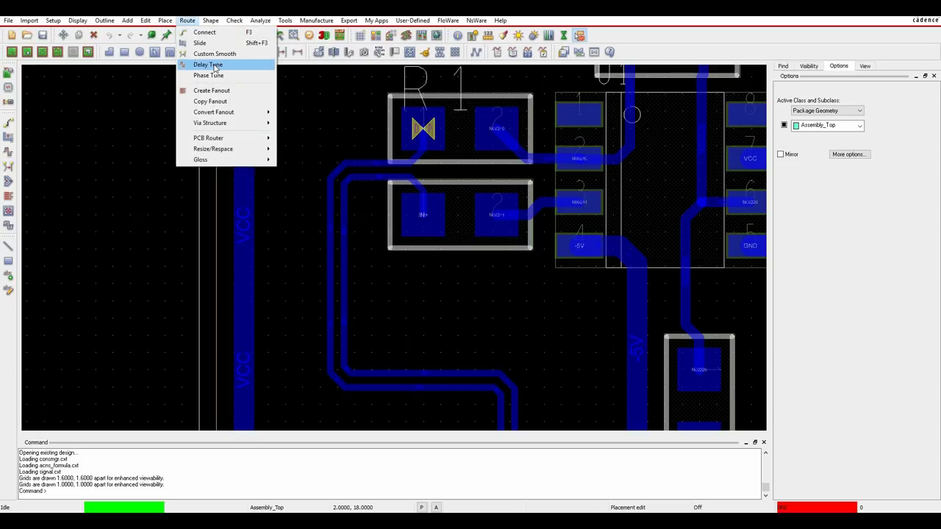
{"action": "left_click", "coordinate": [209, 75]}
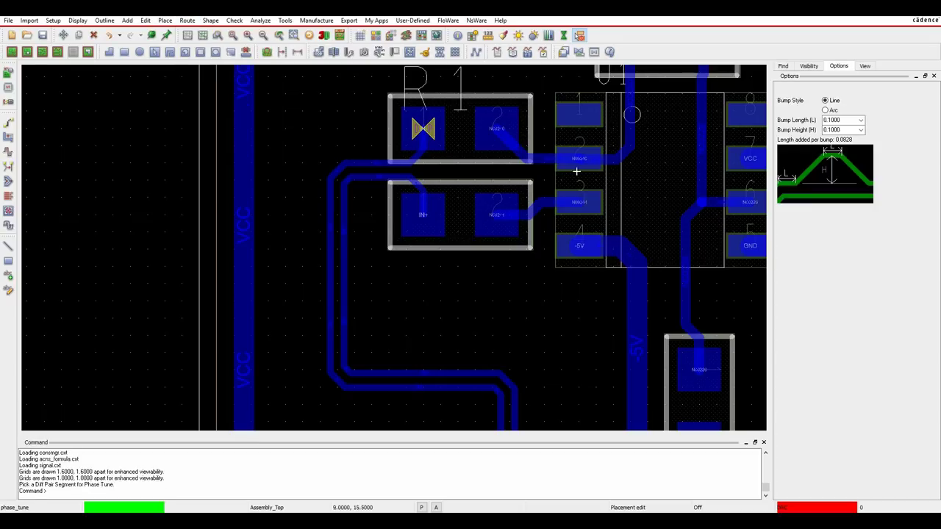
{"action": "left_click", "coordinate": [833, 130]}
{"action": "left_click", "coordinate": [343, 263]}
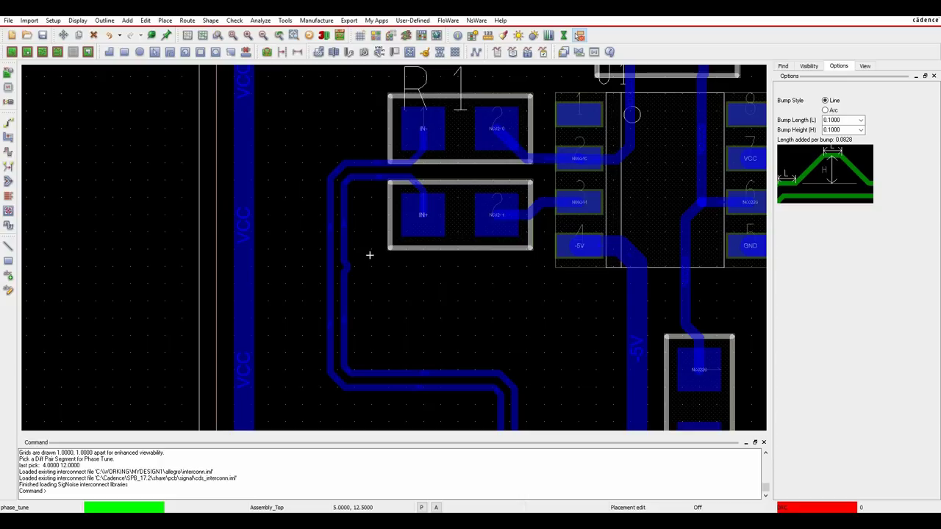
Step: End Phase Tune and analyze the IN differential pair in the Constraint Manager's electrical net routing Differential Pair worksheet
{"action": "right_click", "coordinate": [388, 278]}
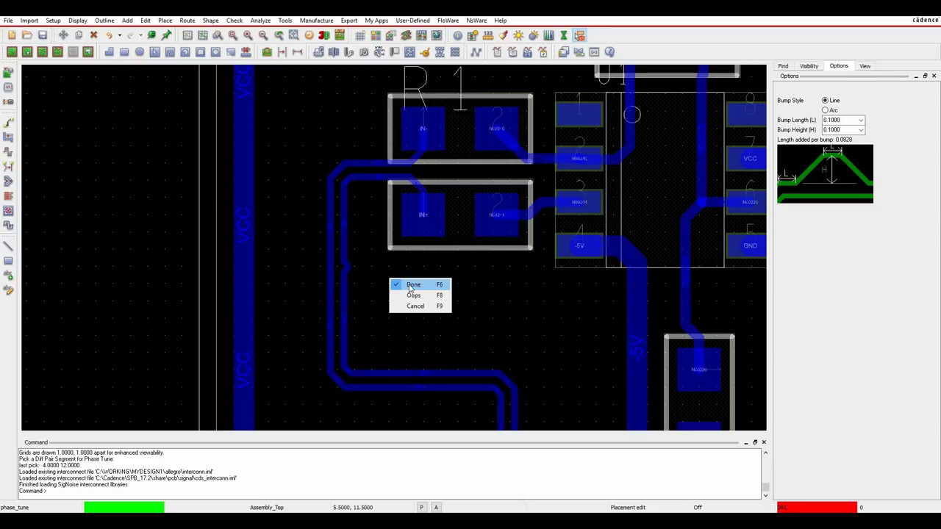
{"action": "left_click", "coordinate": [401, 282]}
{"action": "left_click", "coordinate": [423, 35]}
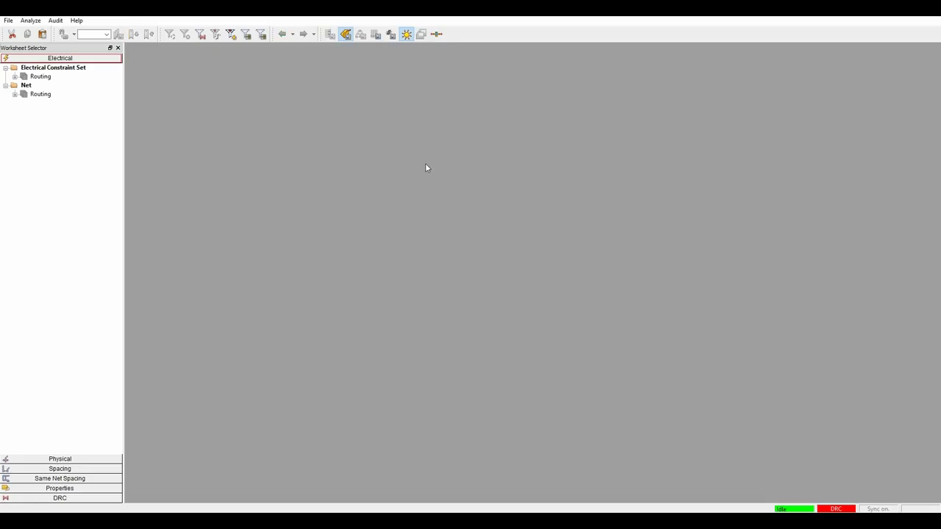
{"action": "left_click", "coordinate": [15, 94]}
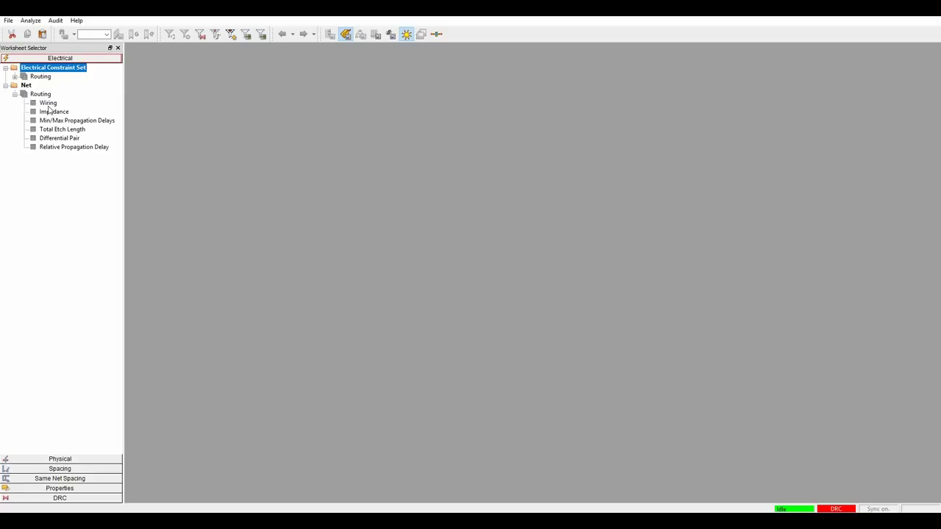
{"action": "left_click", "coordinate": [58, 138]}
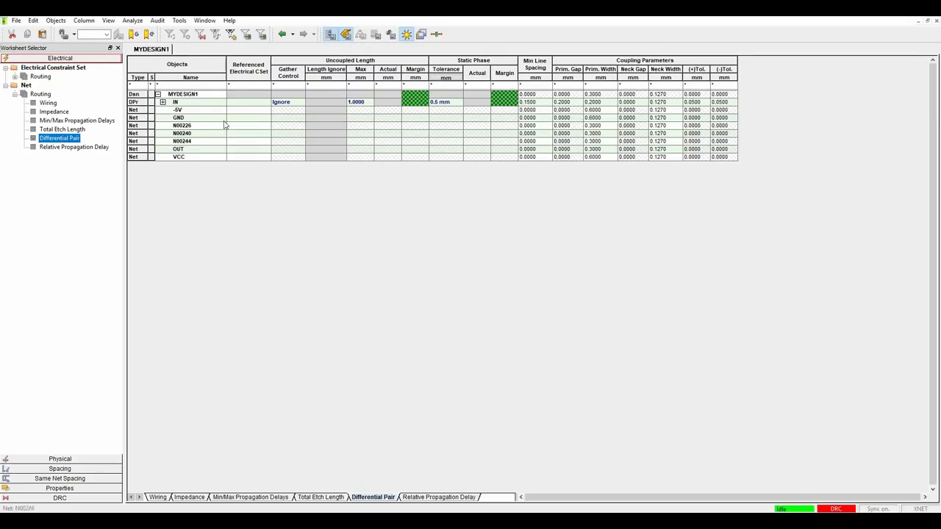
{"action": "left_click", "coordinate": [165, 104]}
{"action": "right_click", "coordinate": [182, 103]}
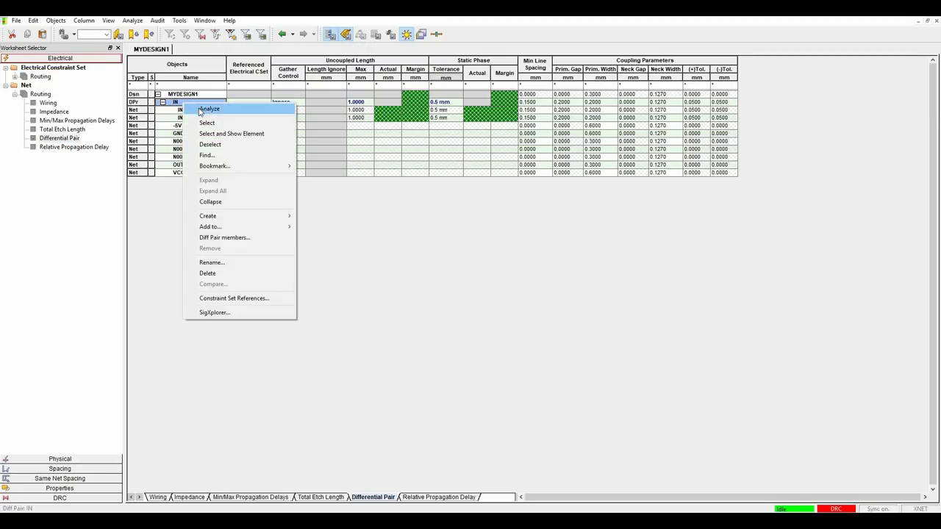
{"action": "left_click", "coordinate": [206, 107]}
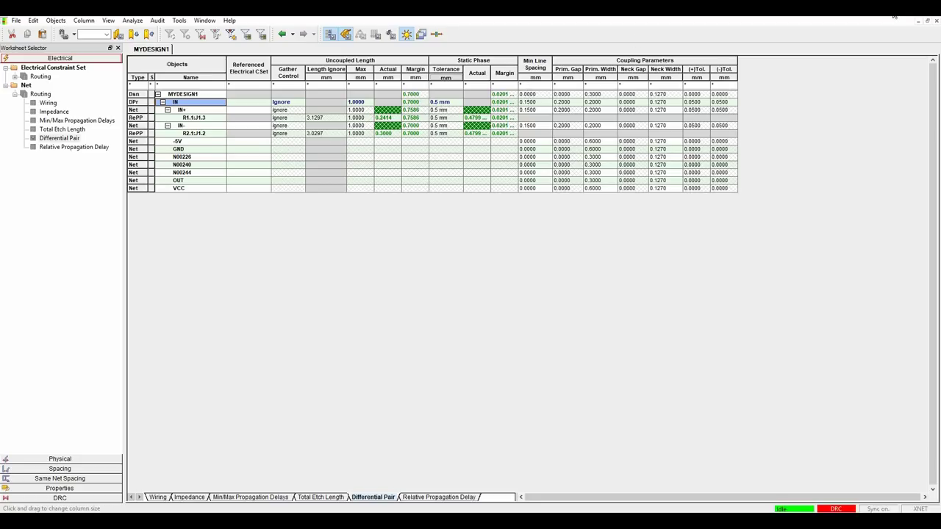
{"action": "left_click", "coordinate": [928, 19]}
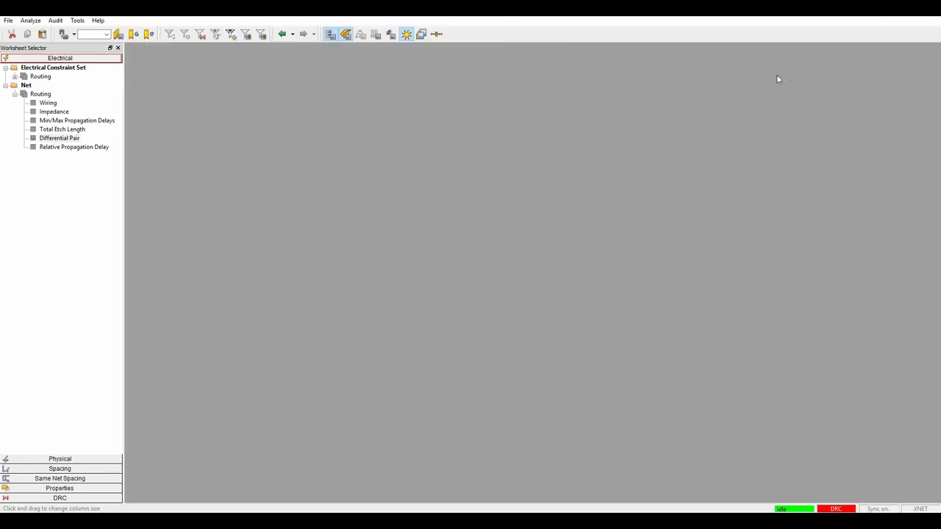
Step: Delete the GND traces running from C1 to connector pin 6 and from C1 to U1 pin 5
{"action": "middle_click_drag", "start_coordinate": [388, 251], "coordinate": [467, 267]}
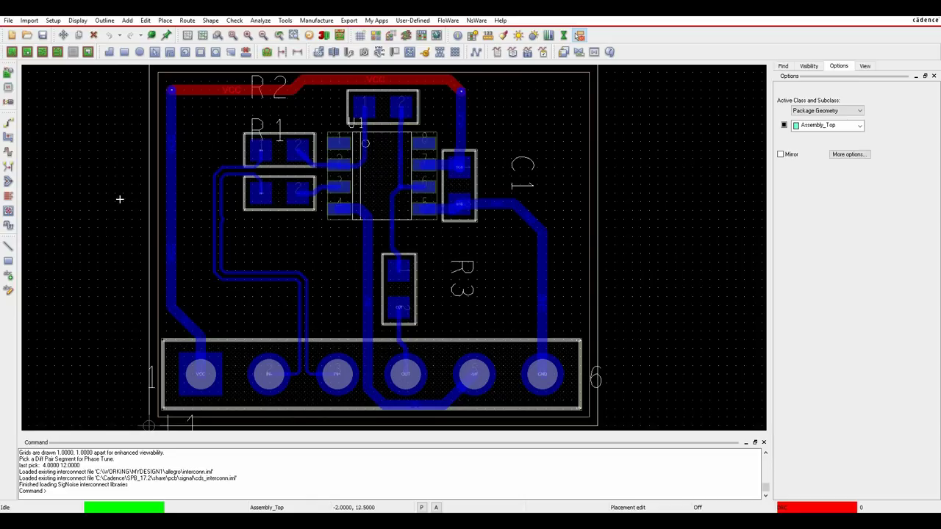
{"action": "left_click", "coordinate": [93, 35]}
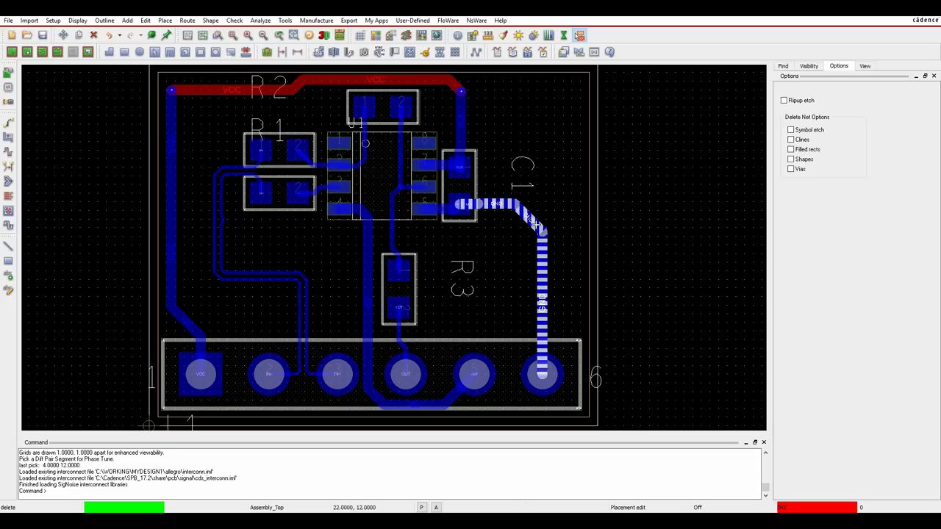
{"action": "left_click", "coordinate": [531, 214]}
{"action": "left_click", "coordinate": [450, 212]}
{"action": "right_click", "coordinate": [532, 238]}
{"action": "left_click", "coordinate": [552, 243]}
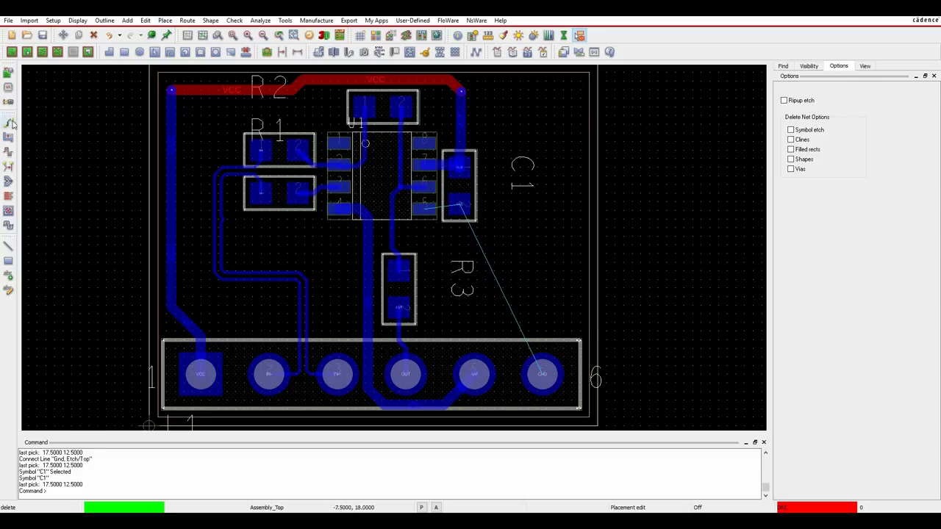
Step: Create a fanout on C1's GND pin with Outward via direction, limiting the selection filter to pins
{"action": "left_click", "coordinate": [187, 21]}
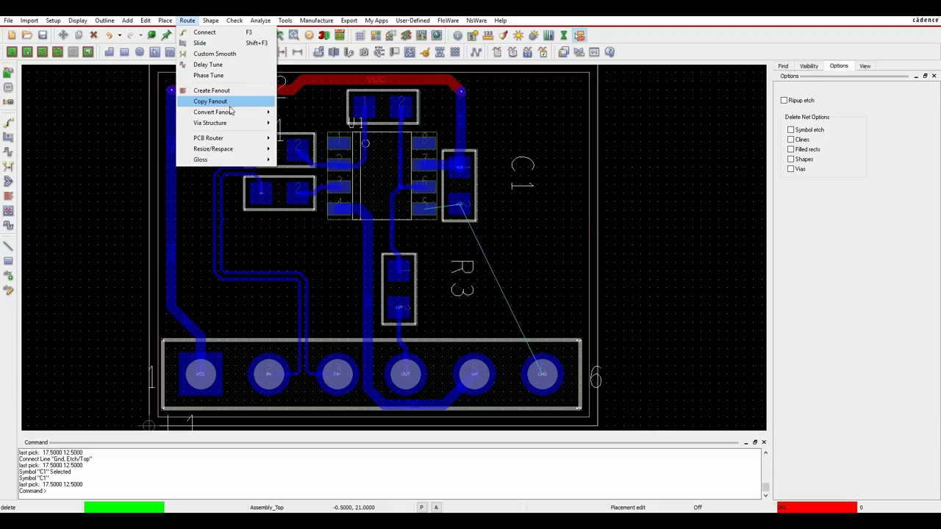
{"action": "left_click", "coordinate": [209, 90]}
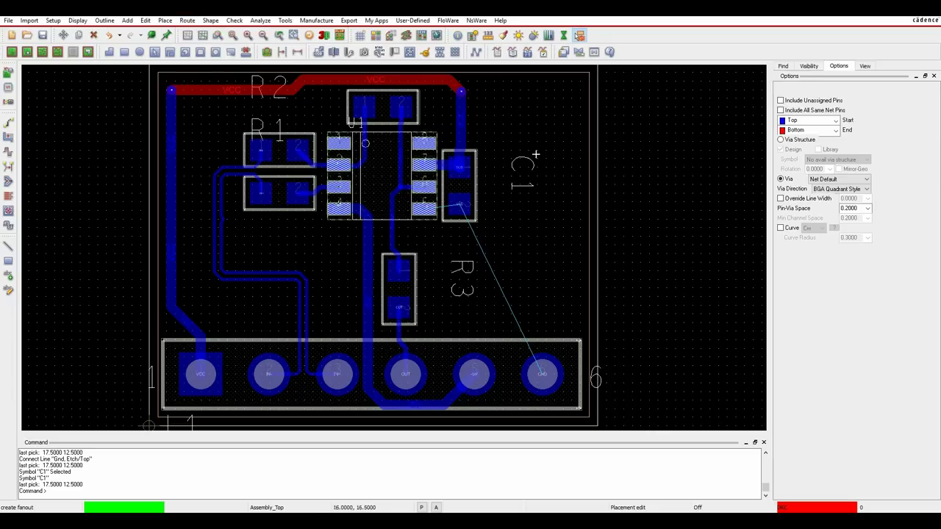
{"action": "left_click", "coordinate": [835, 189]}
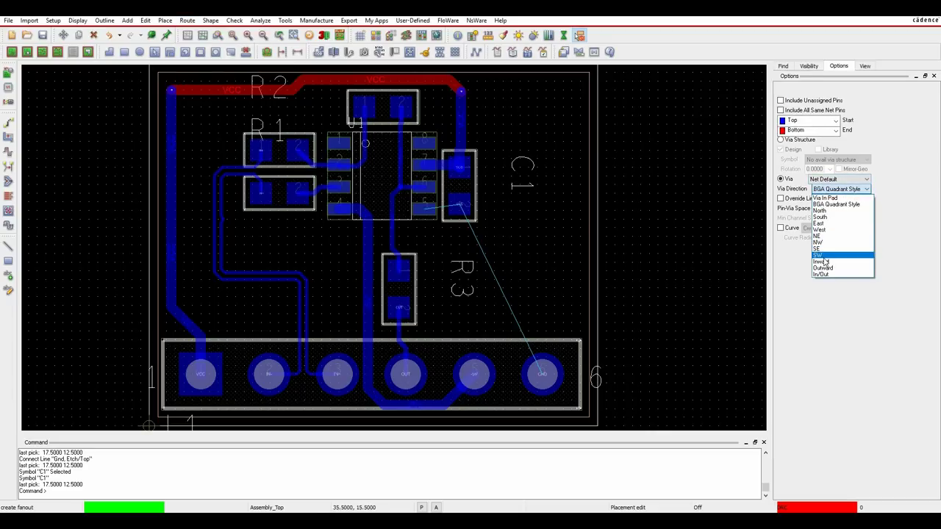
{"action": "left_click", "coordinate": [822, 268]}
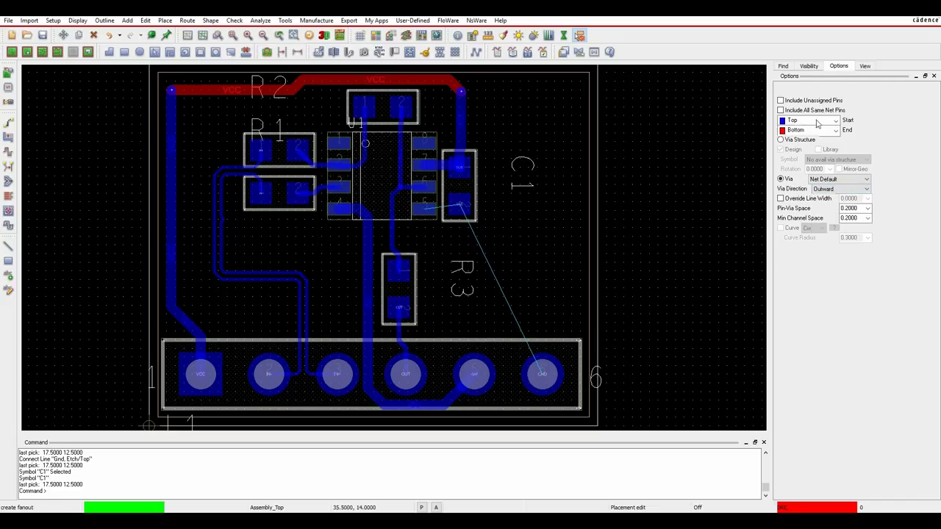
{"action": "left_click", "coordinate": [783, 67]}
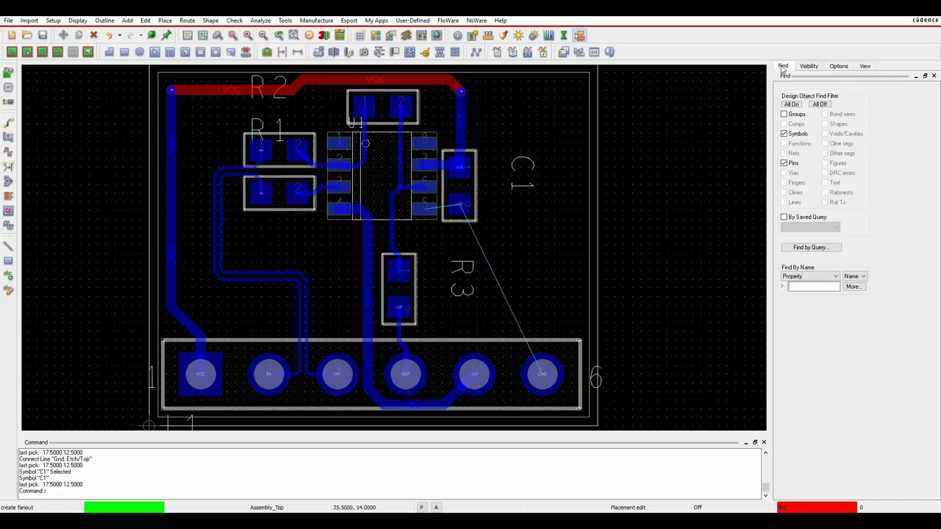
{"action": "left_click", "coordinate": [784, 134]}
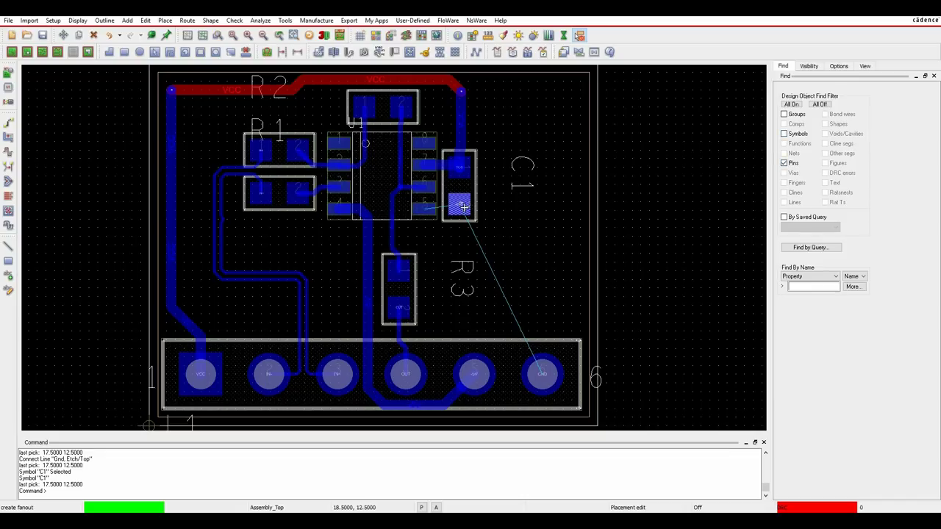
{"action": "left_click", "coordinate": [457, 206]}
Step: Try an outward fanout on U1 pin 5 and undo it
{"action": "left_click", "coordinate": [434, 213]}
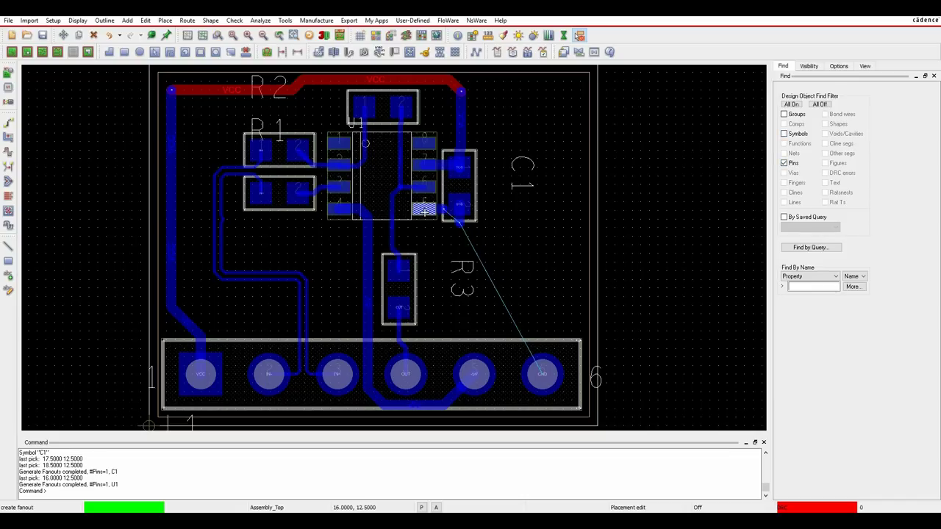
{"action": "right_click", "coordinate": [492, 212]}
{"action": "left_click", "coordinate": [503, 218]}
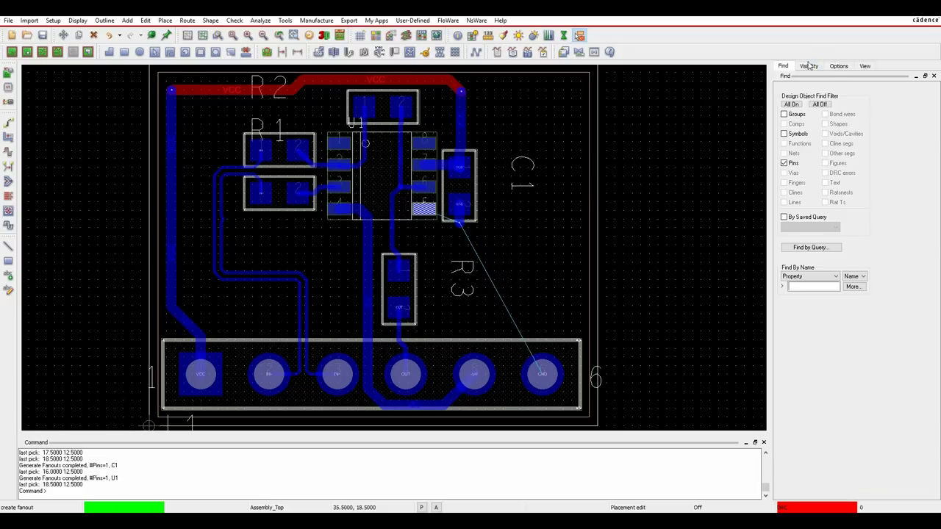
Step: Create a fanout on U1 pin 5 with South via direction and end the fanout command
{"action": "left_click", "coordinate": [836, 66]}
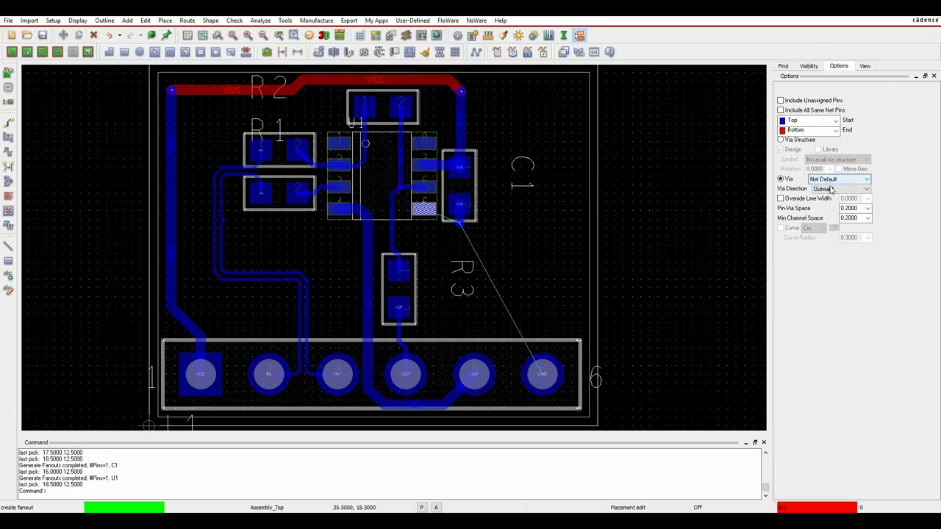
{"action": "left_click", "coordinate": [840, 189]}
{"action": "left_click", "coordinate": [829, 218]}
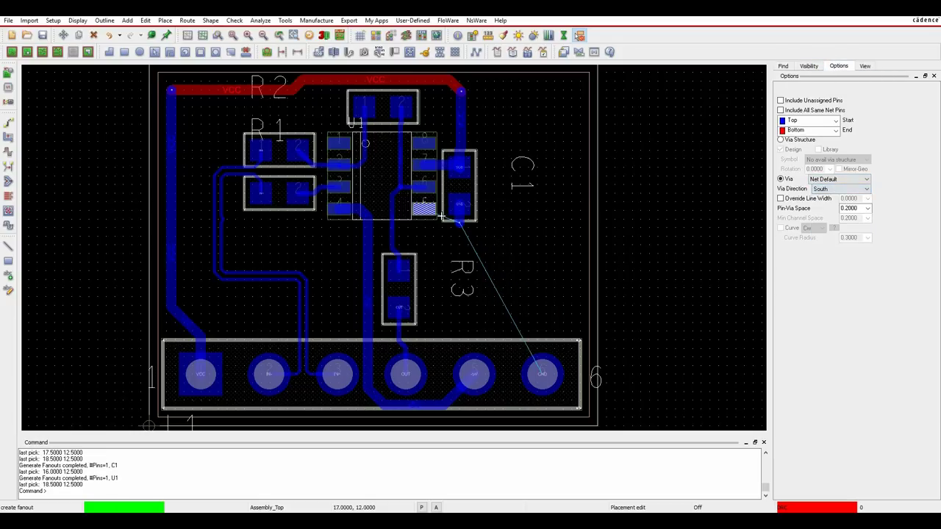
{"action": "left_click", "coordinate": [450, 222]}
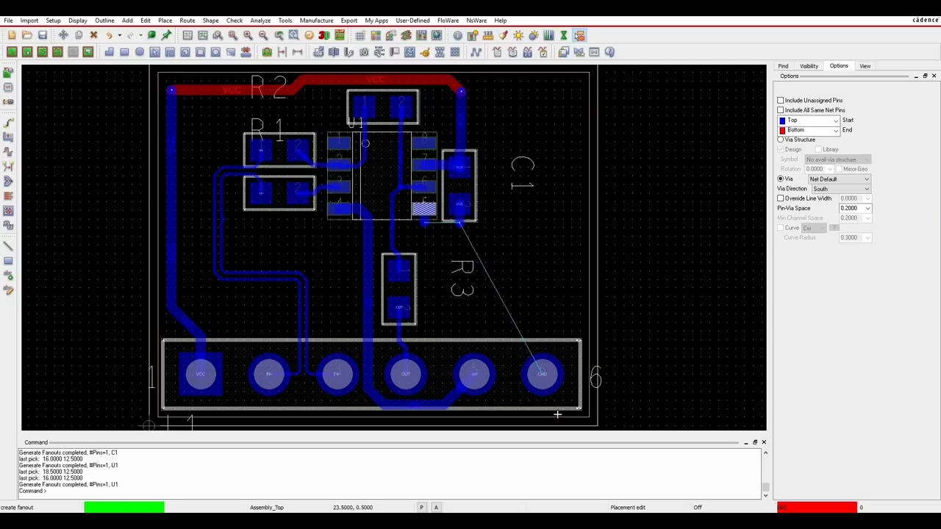
{"action": "right_click", "coordinate": [654, 207]}
{"action": "left_click", "coordinate": [673, 217]}
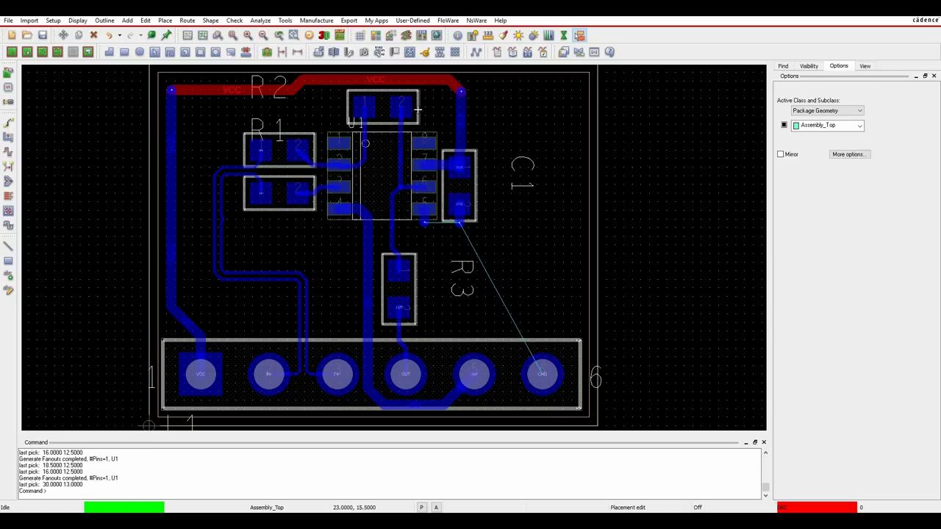
Step: Start a polygon shape on Etch/Bottom as dynamic copper and assign it to the Gnd net
{"action": "left_click", "coordinate": [109, 54]}
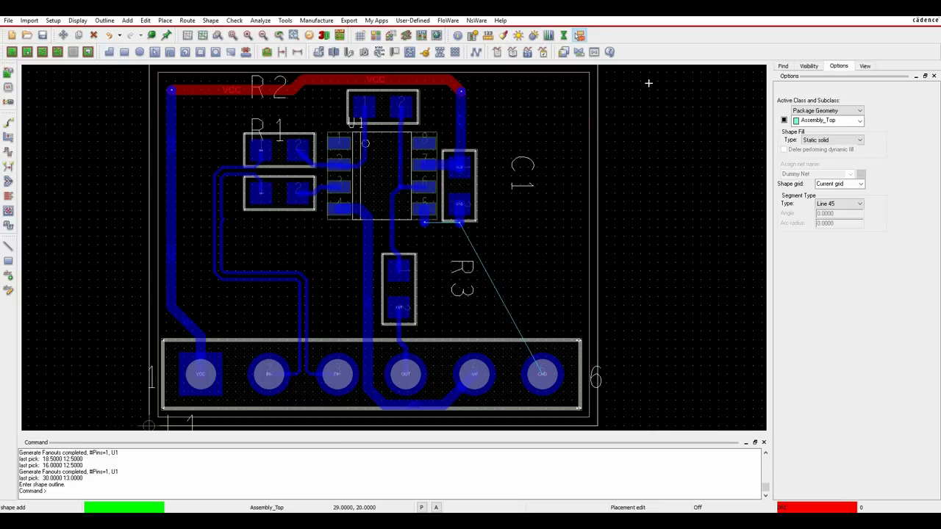
{"action": "left_click", "coordinate": [806, 110]}
{"action": "left_click", "coordinate": [806, 172]}
{"action": "left_click", "coordinate": [815, 120]}
{"action": "left_click", "coordinate": [816, 140]}
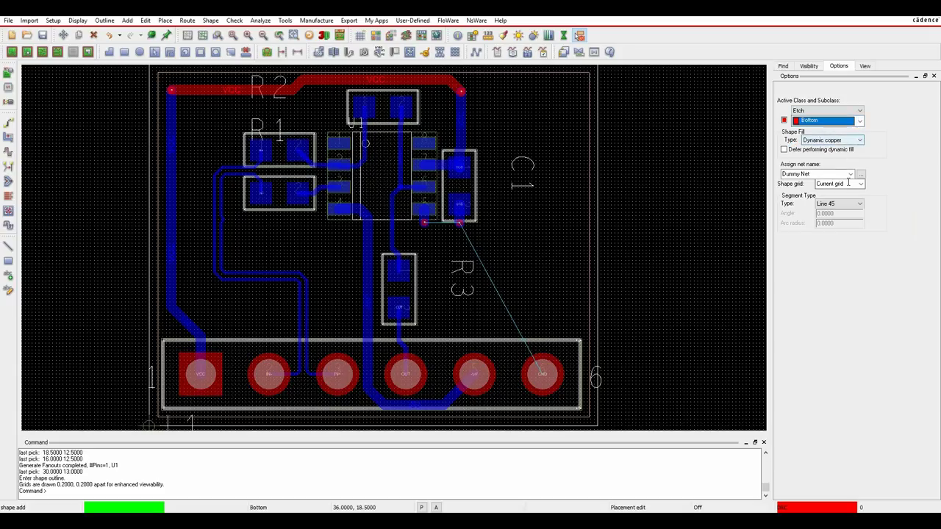
{"action": "left_click", "coordinate": [852, 175]}
{"action": "left_click", "coordinate": [862, 175]}
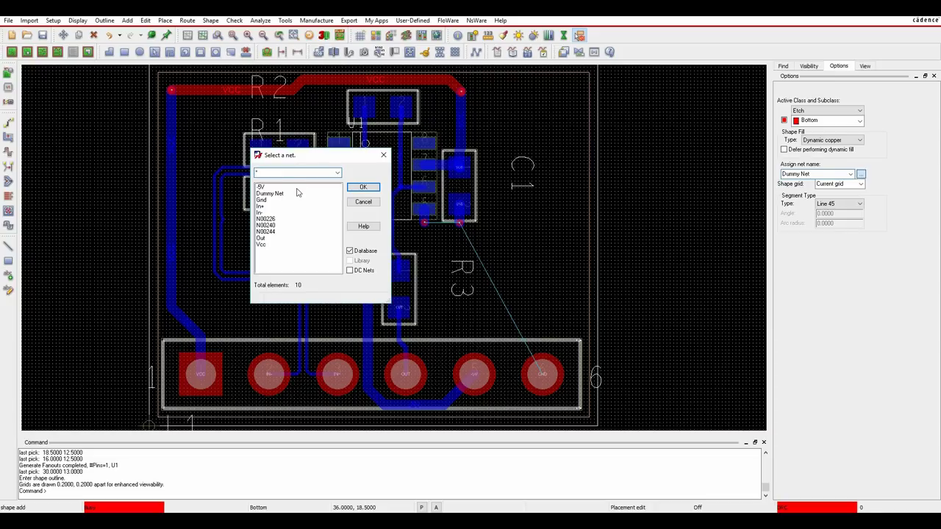
{"action": "left_click", "coordinate": [262, 200]}
{"action": "left_click", "coordinate": [364, 187]}
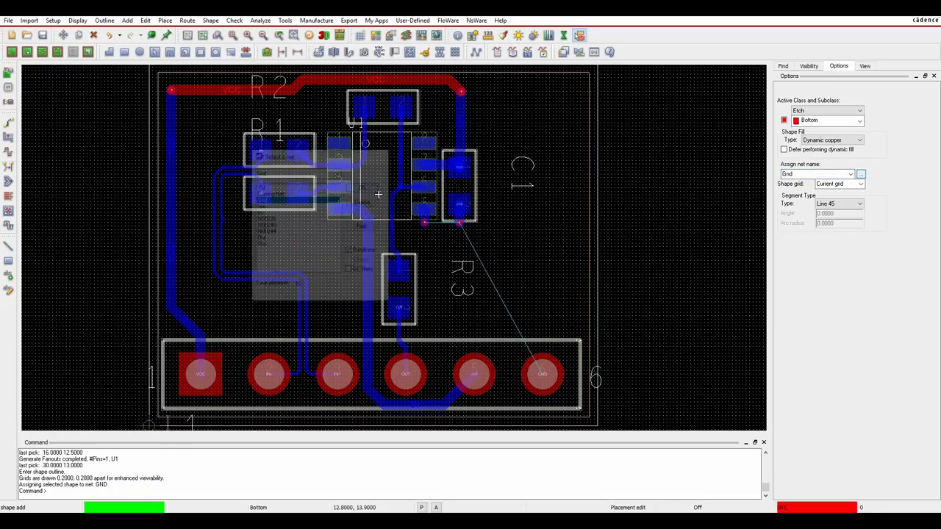
Step: Draw and complete the shape outline enclosing the U1 and C1 GND fanout vias, the area beside R3 and connector pin 6
{"action": "left_click", "coordinate": [582, 412]}
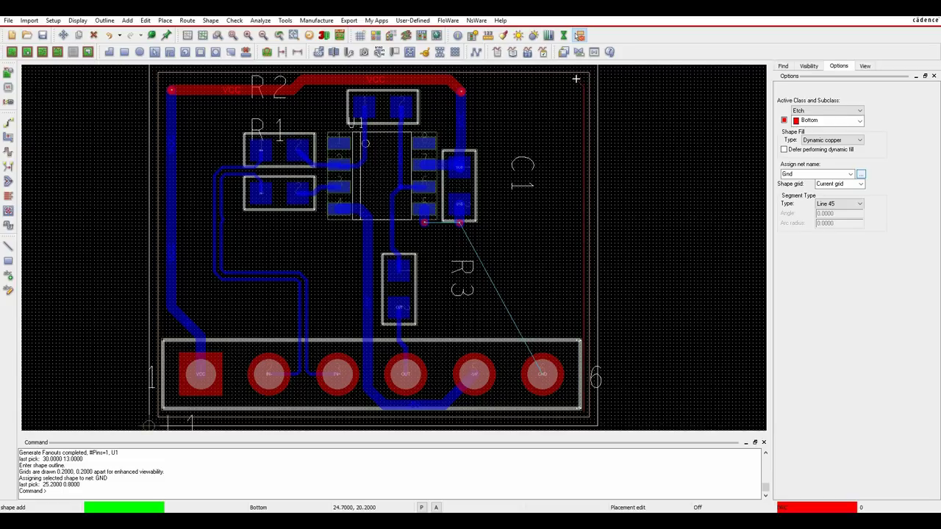
{"action": "left_click", "coordinate": [572, 186]}
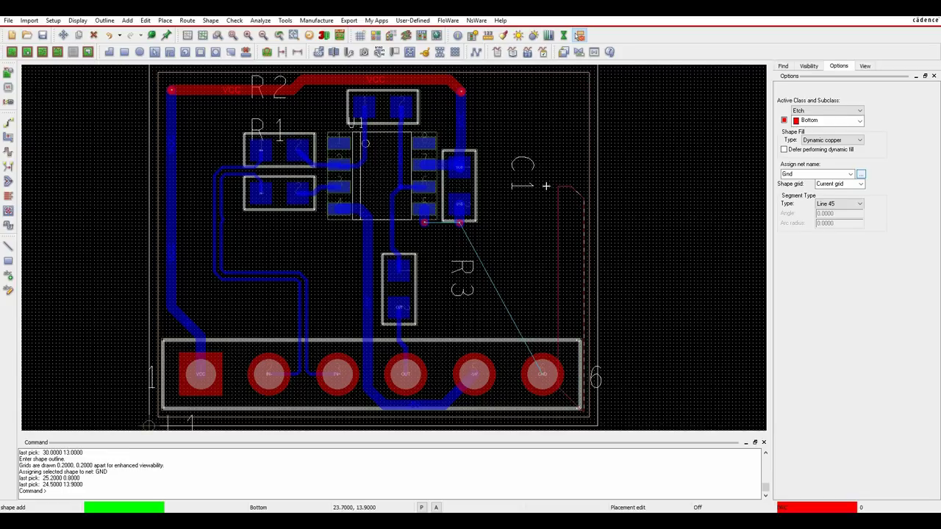
{"action": "left_click", "coordinate": [409, 194]}
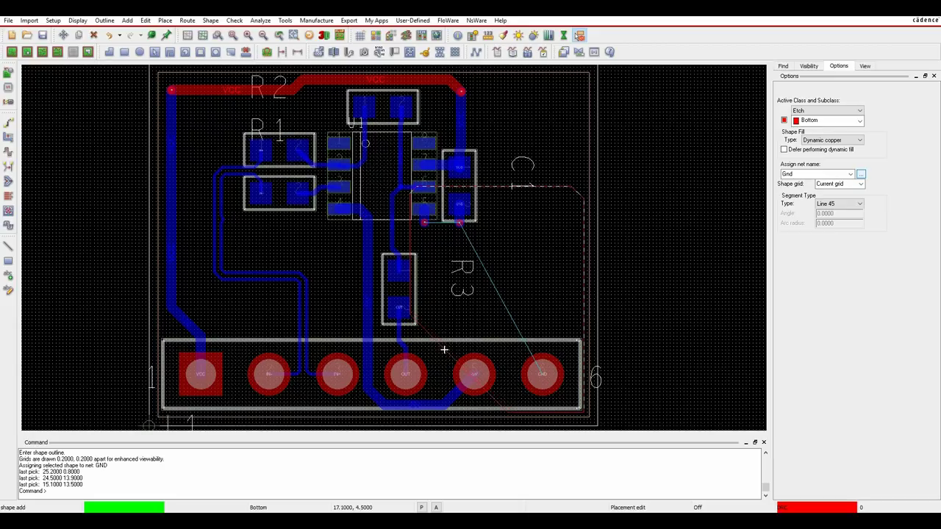
{"action": "left_click", "coordinate": [431, 330]}
{"action": "left_click", "coordinate": [485, 334]}
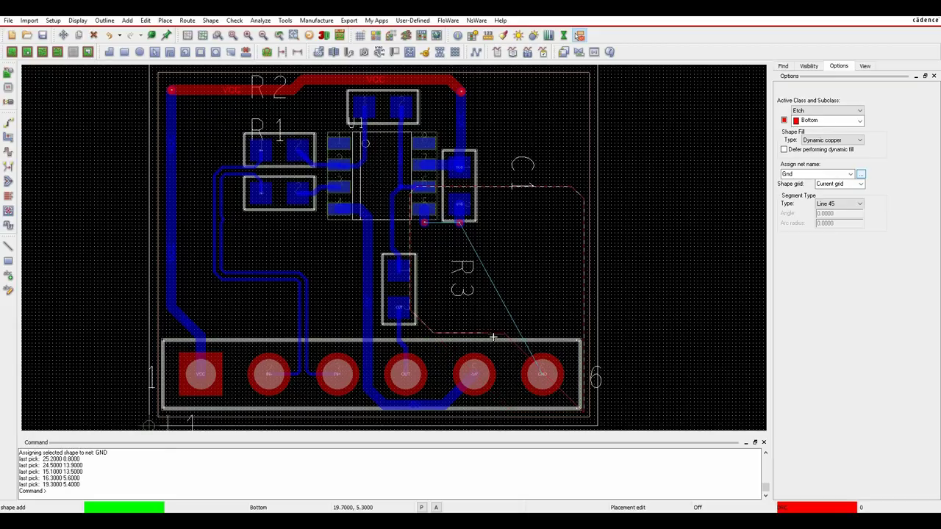
{"action": "left_click", "coordinate": [507, 346]}
{"action": "left_click", "coordinate": [507, 405]}
{"action": "left_click", "coordinate": [513, 413]}
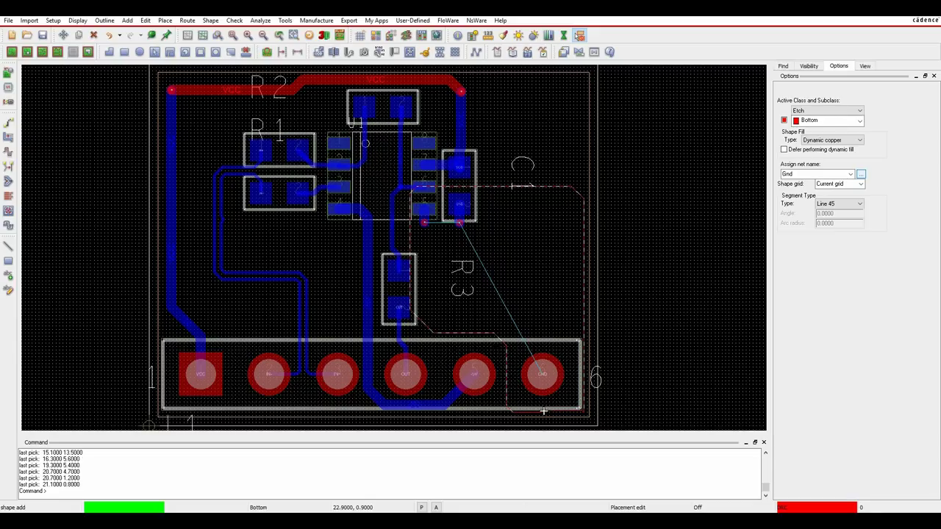
{"action": "right_click", "coordinate": [542, 250]}
{"action": "left_click", "coordinate": [569, 258]}
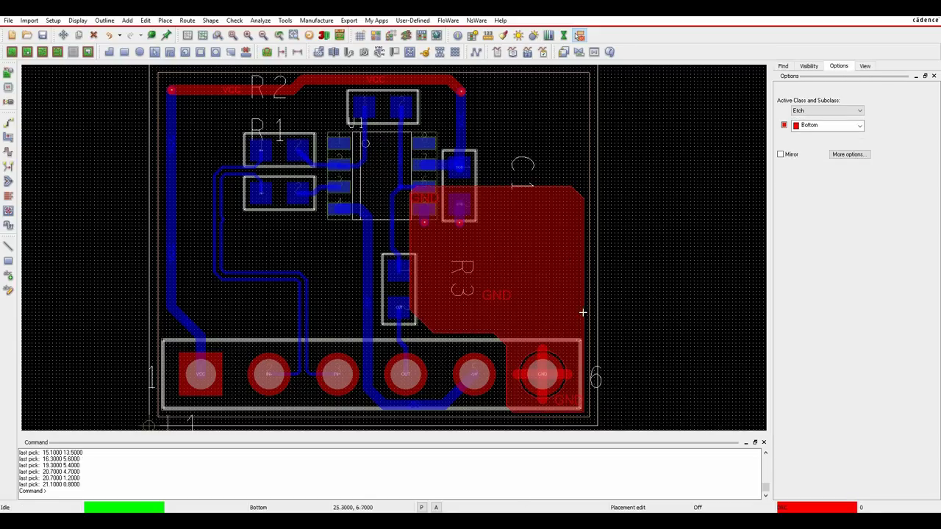
{"action": "scroll", "coordinate": [495, 246], "scroll_direction": "up", "scroll_amount": 3}
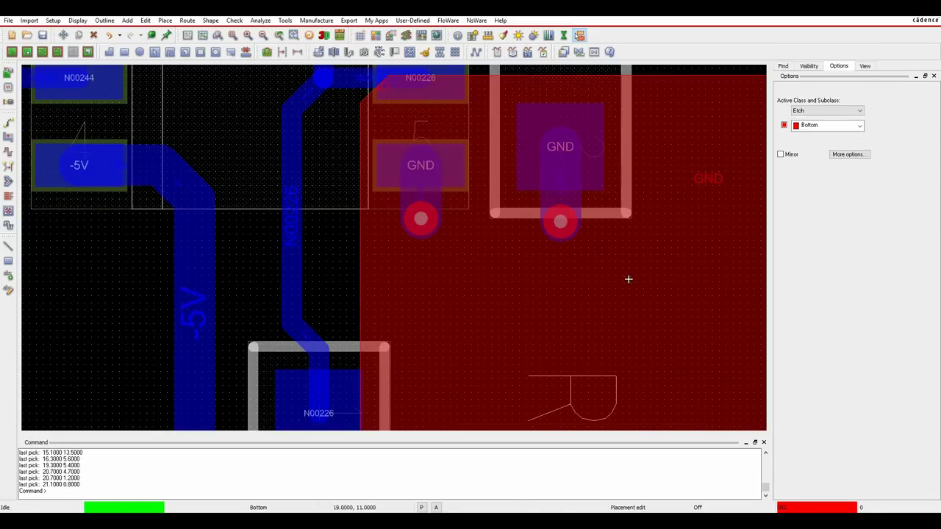
{"action": "scroll", "coordinate": [630, 316], "scroll_direction": "down", "scroll_amount": 3}
{"action": "scroll", "coordinate": [588, 294], "scroll_direction": "up", "scroll_amount": 3}
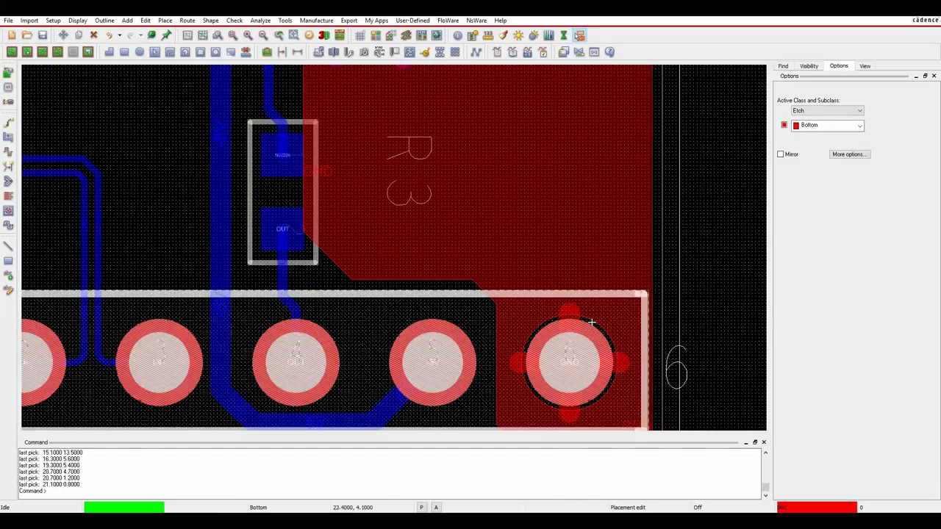
{"action": "scroll", "coordinate": [517, 326], "scroll_direction": "down", "scroll_amount": 2}
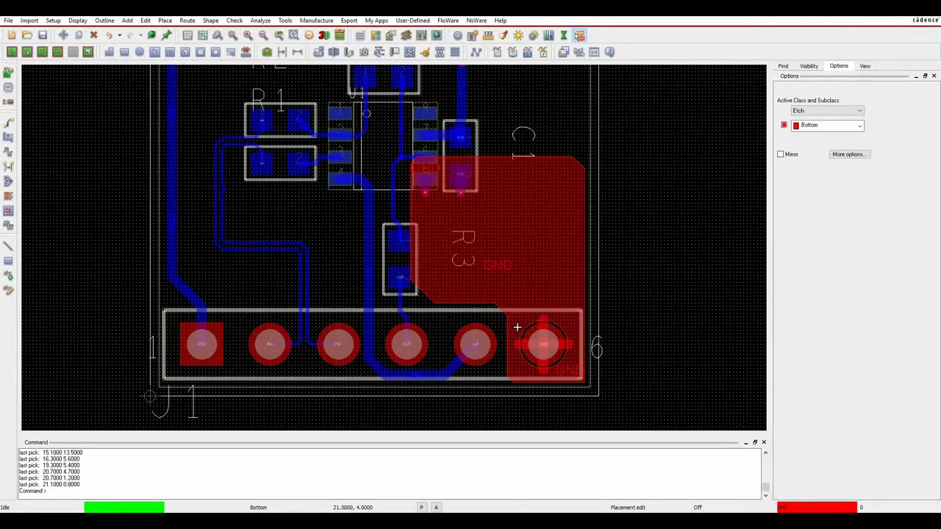
Step: Z-copy the board outline to Etch/Bottom as a dynamic shape, contracted with an offset of 1.0
{"action": "middle_click_drag", "start_coordinate": [298, 207], "coordinate": [349, 258]}
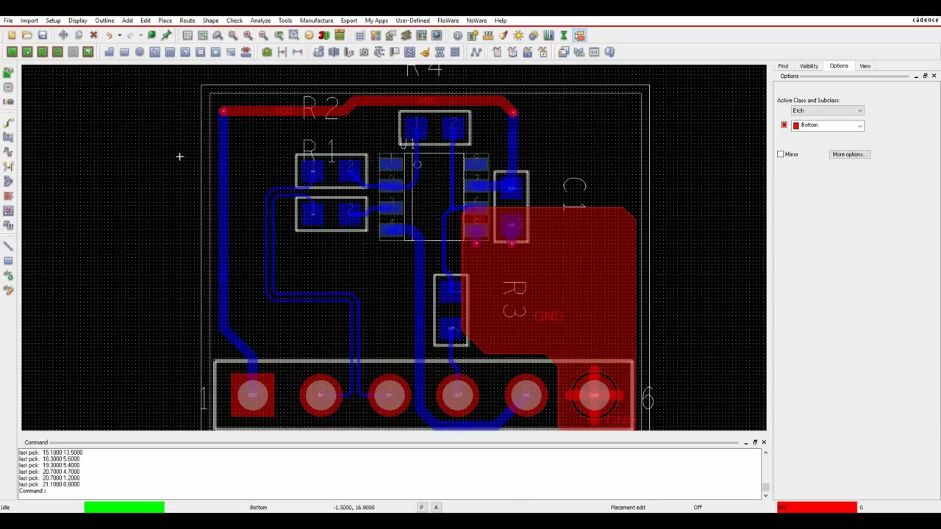
{"action": "right_click", "coordinate": [131, 137]}
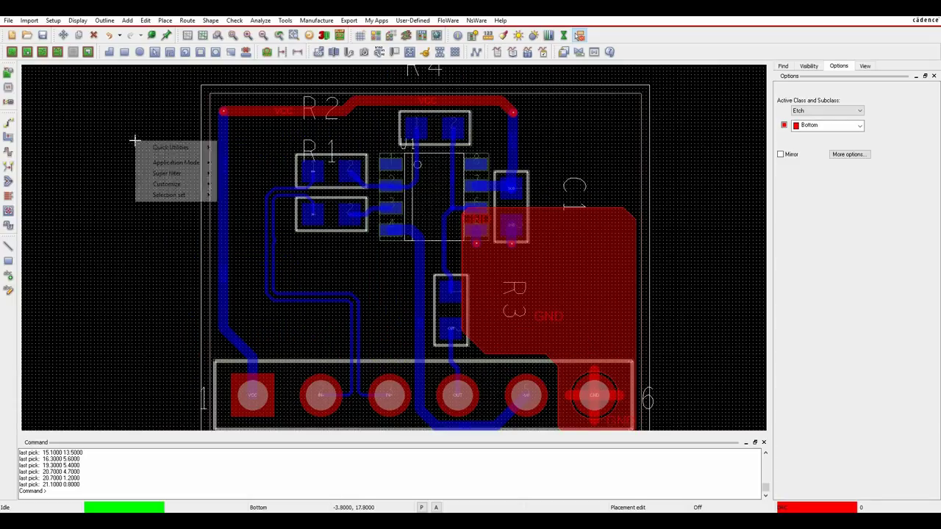
{"action": "left_click", "coordinate": [132, 120]}
{"action": "left_click", "coordinate": [210, 20]}
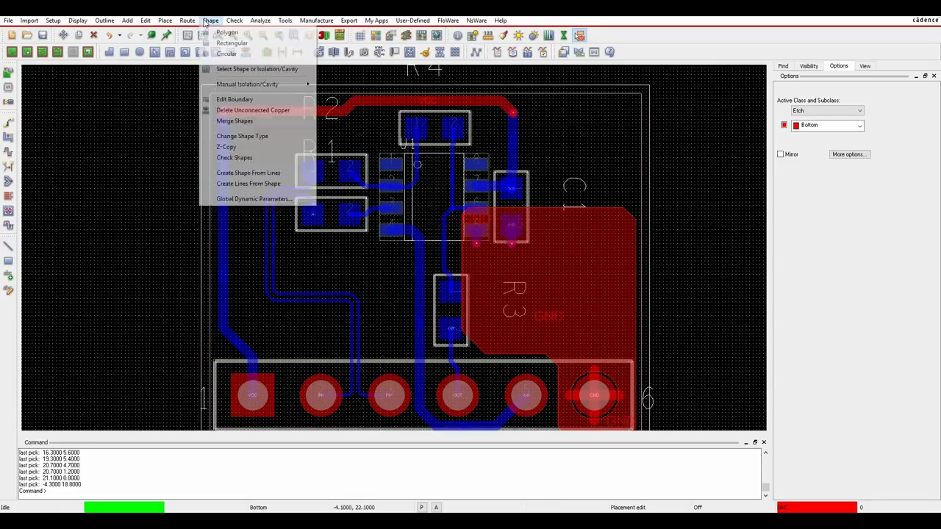
{"action": "left_click", "coordinate": [232, 146]}
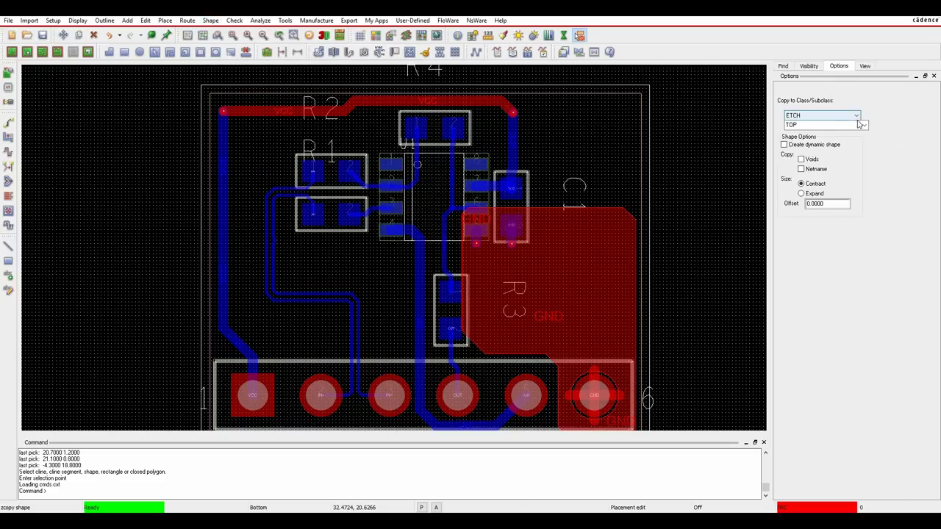
{"action": "left_click", "coordinate": [863, 125]}
{"action": "left_click", "coordinate": [823, 141]}
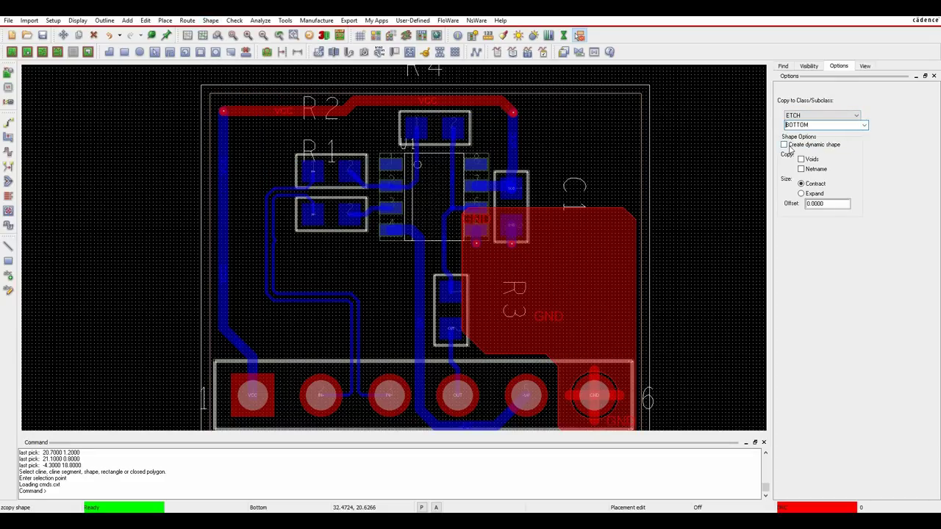
{"action": "left_click_drag", "start_coordinate": [827, 203], "coordinate": [784, 203]}
{"action": "left_click", "coordinate": [202, 166]}
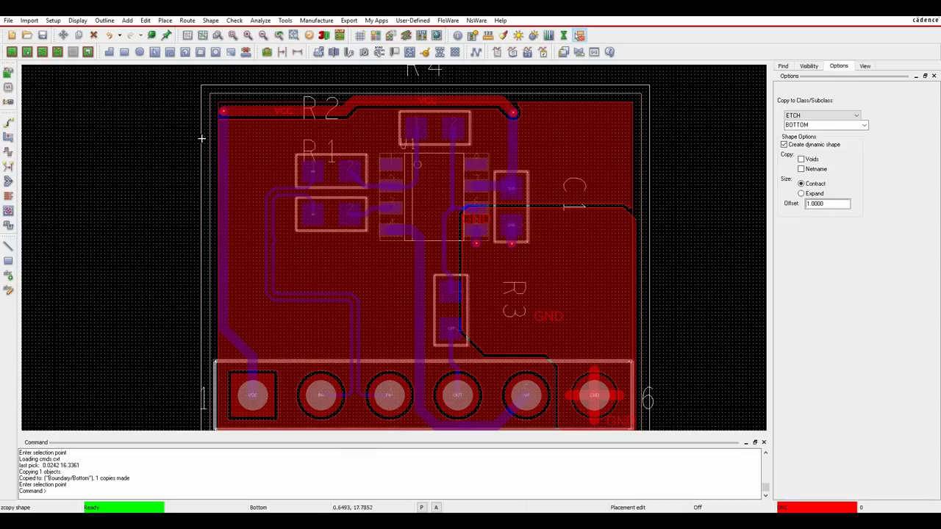
Step: Assign the board-wide bottom copper shape to the Vcc net and finish the shape selection
{"action": "left_click", "coordinate": [210, 20]}
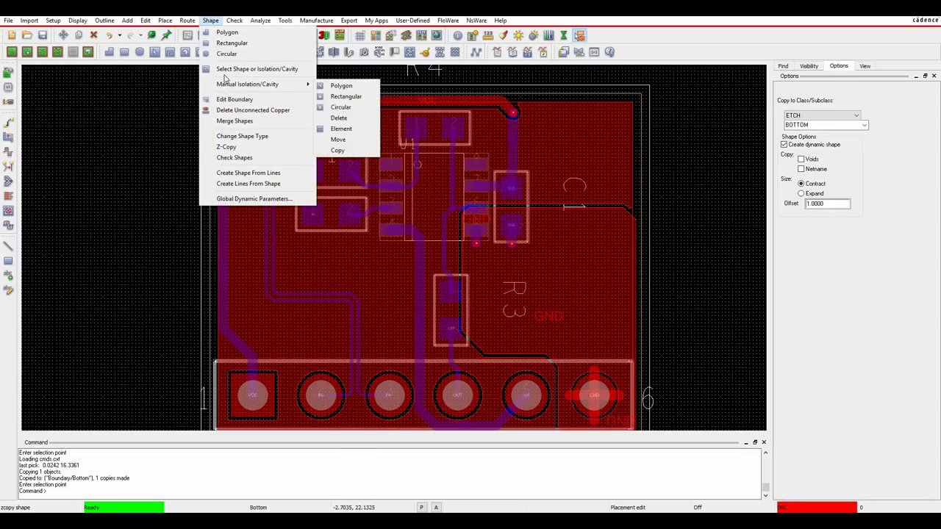
{"action": "left_click", "coordinate": [225, 70]}
{"action": "left_click", "coordinate": [249, 191]}
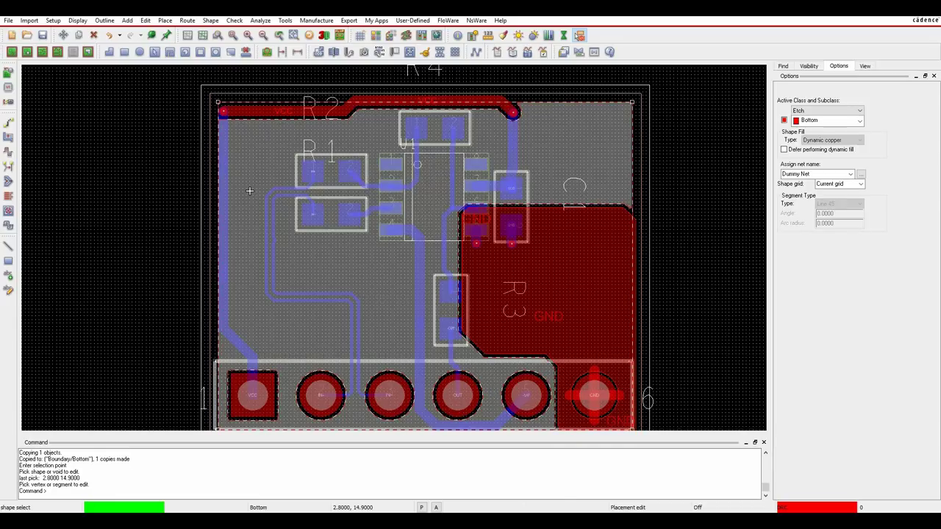
{"action": "left_click", "coordinate": [861, 175]}
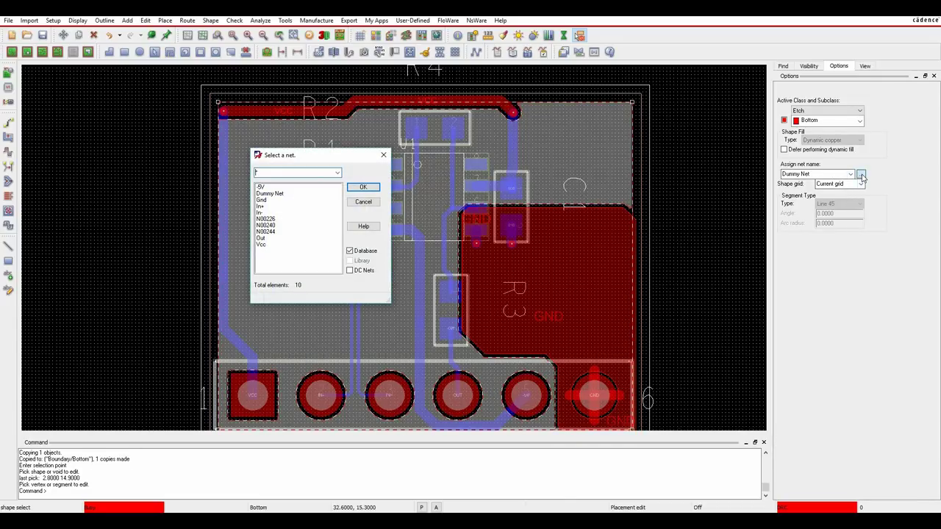
{"action": "left_click", "coordinate": [262, 244]}
{"action": "left_click", "coordinate": [363, 187]}
{"action": "right_click", "coordinate": [157, 159]}
{"action": "left_click", "coordinate": [169, 163]}
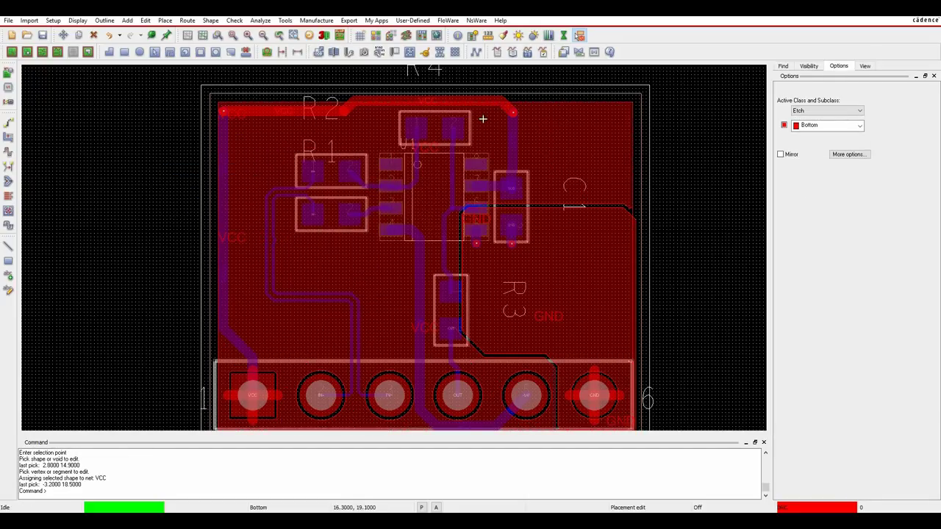
Step: Delete the Vcc trace segments on the bottom layer between the two Vcc vias, keeping the copper shape
{"action": "left_click", "coordinate": [95, 36]}
{"action": "left_click", "coordinate": [288, 110]}
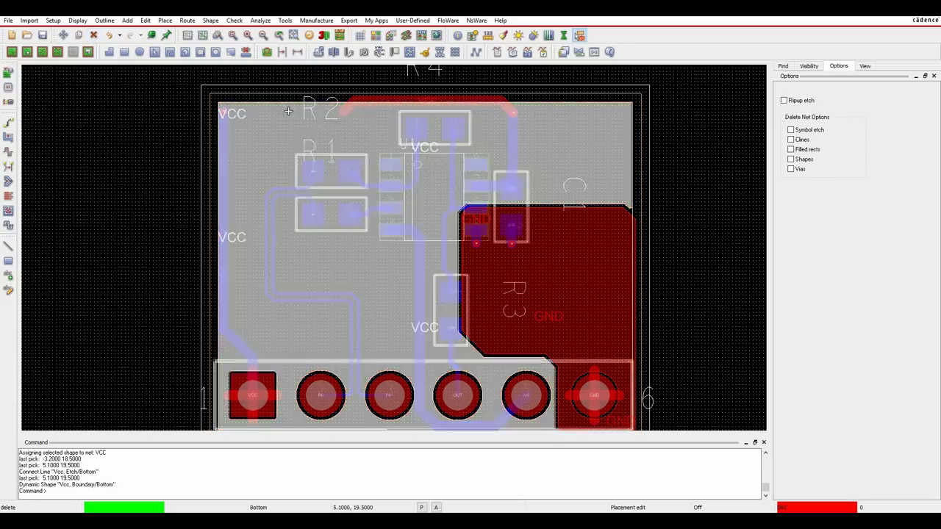
{"action": "right_click", "coordinate": [173, 102]}
{"action": "left_click", "coordinate": [193, 118]}
{"action": "left_click", "coordinate": [350, 105]}
{"action": "left_click", "coordinate": [516, 68]}
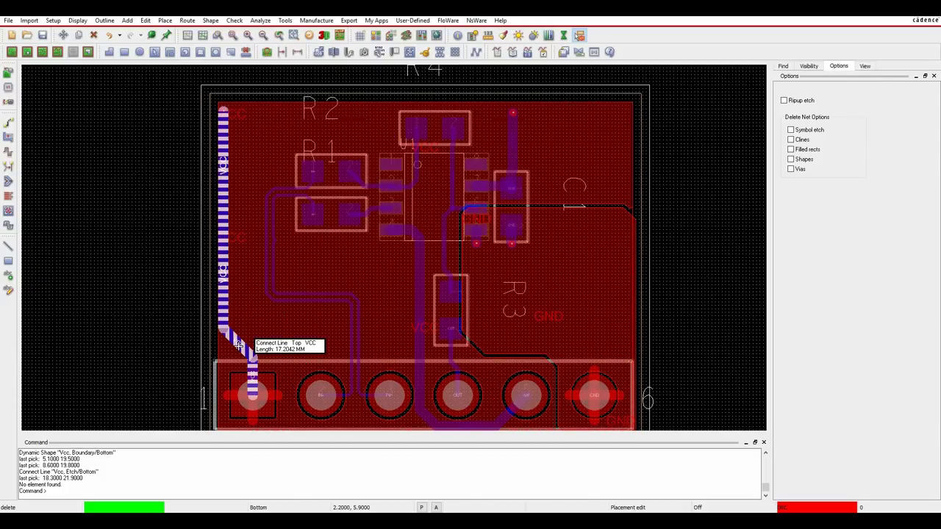
Step: Delete the top-layer Vcc trace running from J1 pin 1 and the Vcc via at its far end
{"action": "left_click", "coordinate": [239, 344]}
{"action": "left_click", "coordinate": [168, 319]}
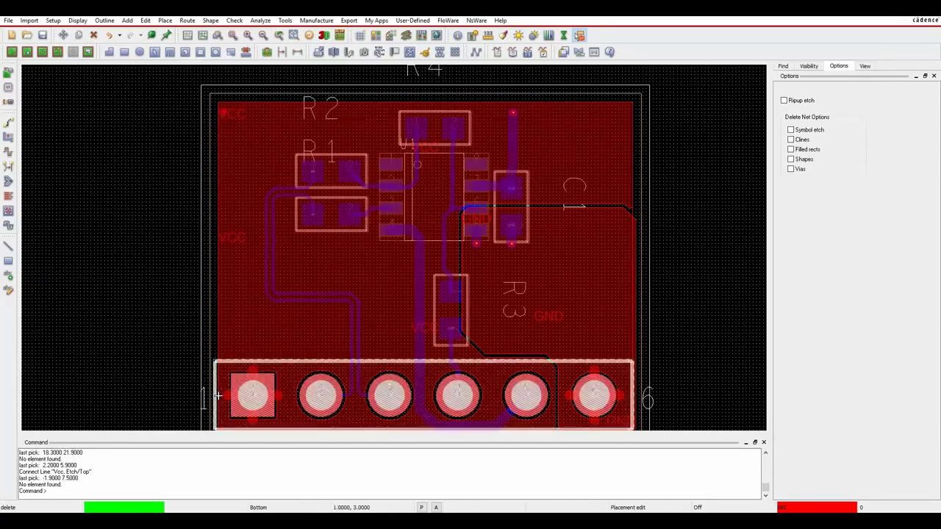
{"action": "left_click", "coordinate": [222, 110]}
{"action": "left_click", "coordinate": [173, 111]}
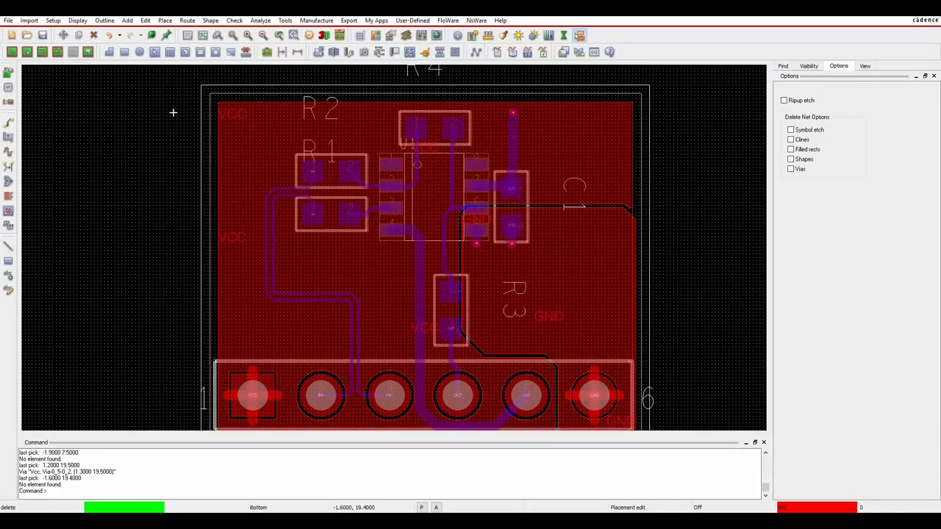
Step: Slide the remaining Vcc via above C1 down close to the C1 pad, at about 17.9, 16.7, and end the slide command
{"action": "left_click", "coordinate": [8, 136]}
{"action": "left_click", "coordinate": [512, 114]}
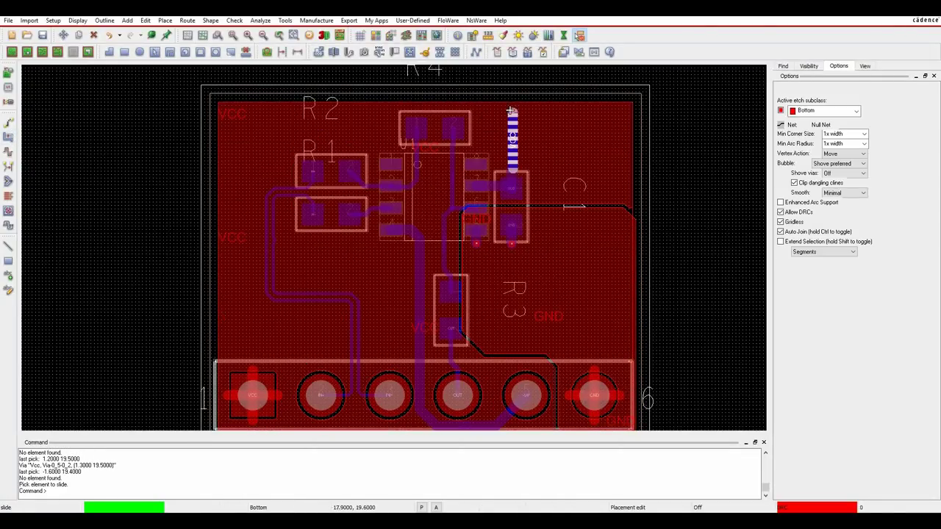
{"action": "left_click", "coordinate": [510, 159]}
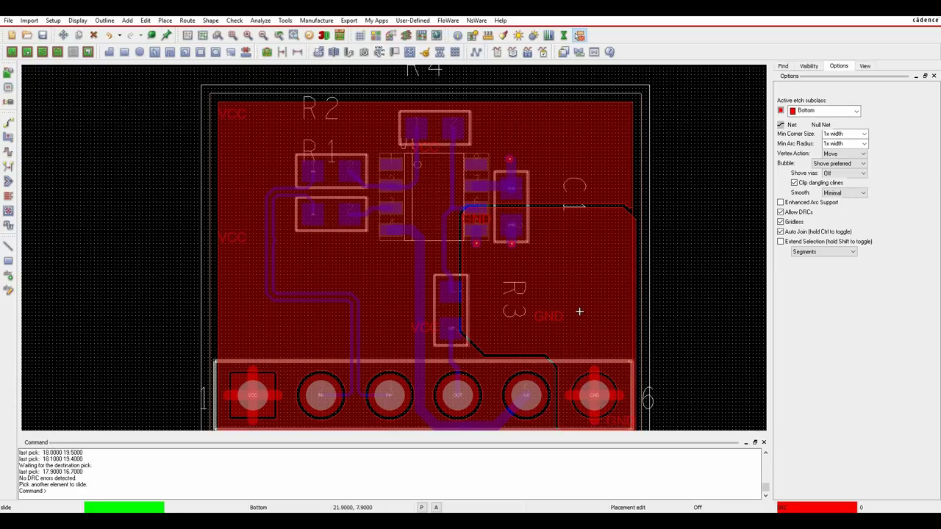
{"action": "right_click", "coordinate": [144, 158]}
{"action": "left_click", "coordinate": [150, 165]}
{"action": "scroll", "coordinate": [147, 162], "scroll_direction": "down", "scroll_amount": 2}
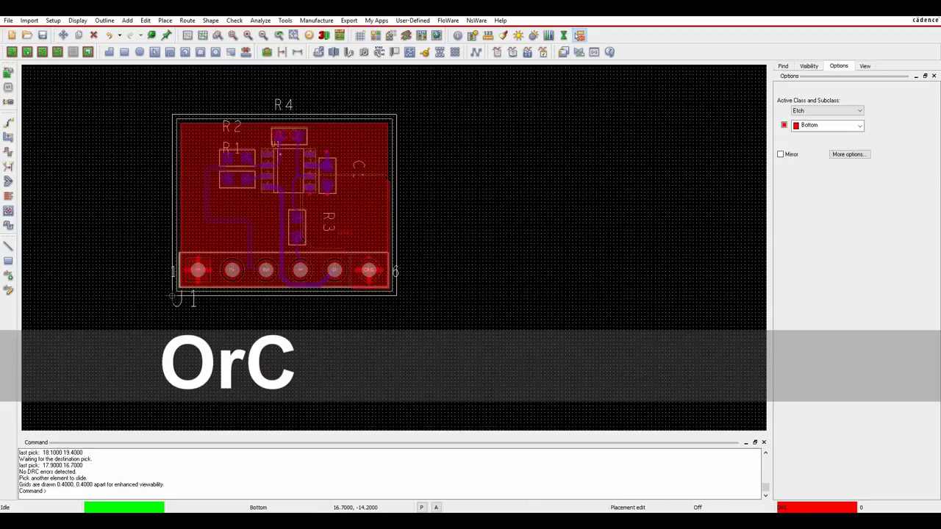